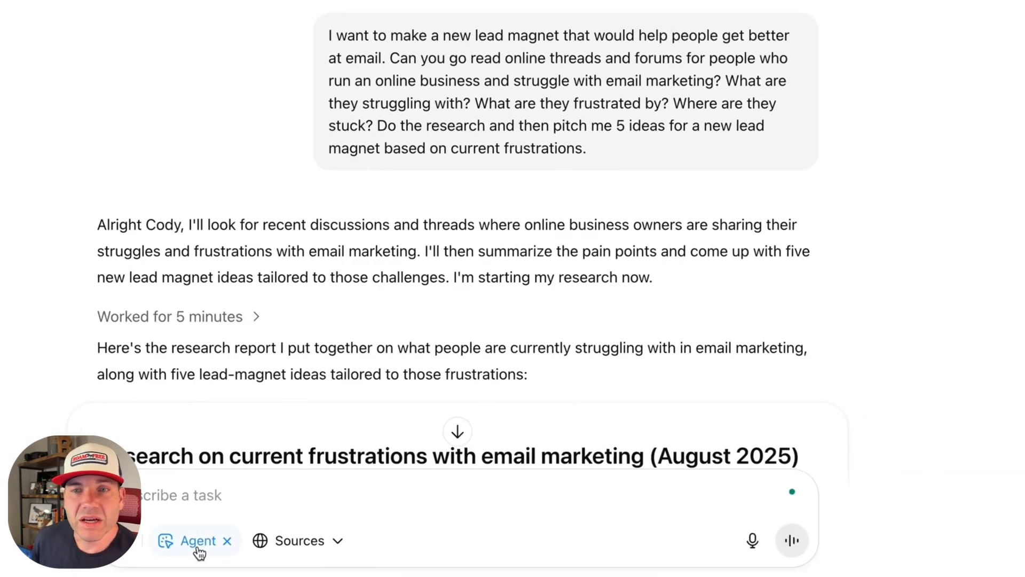
# Step: Read the research report's table of common email marketing frustrations and the forum evidence for each pain point
pyautogui.moveTo(170, 324)
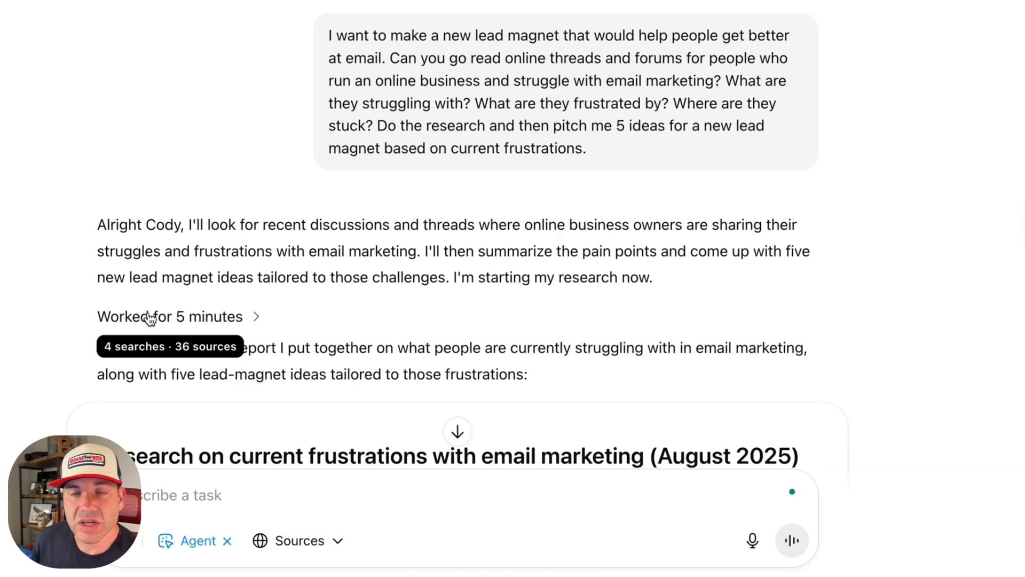
pyautogui.scroll(-3, 84, 310)
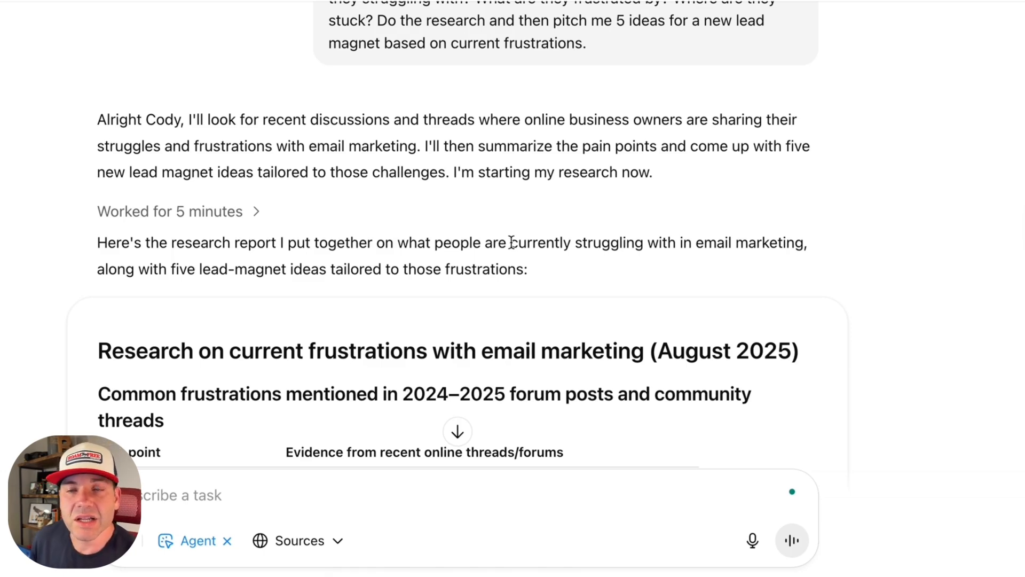
pyautogui.scroll(-3, 530, 265)
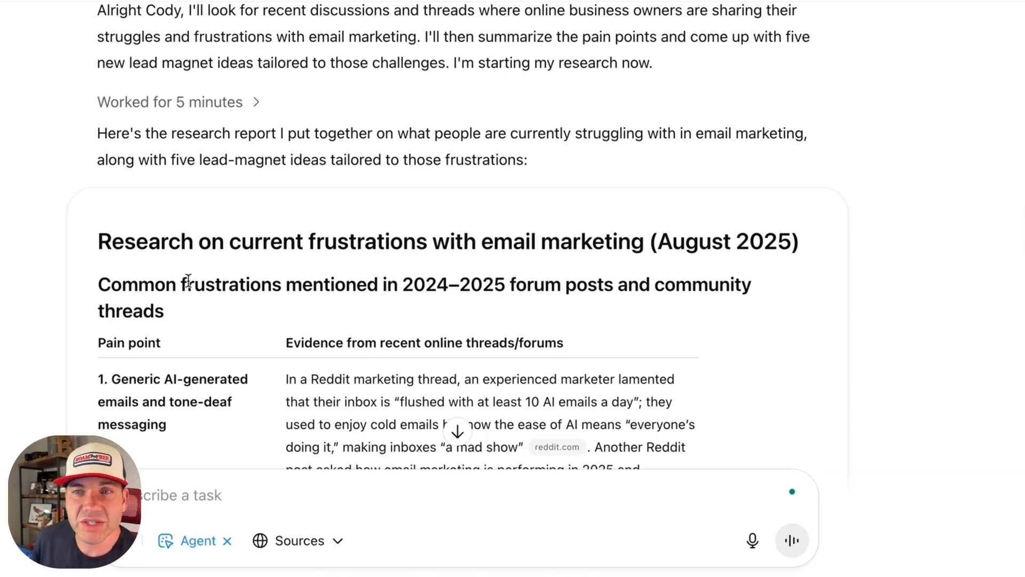
pyautogui.scroll(-5, 188, 281)
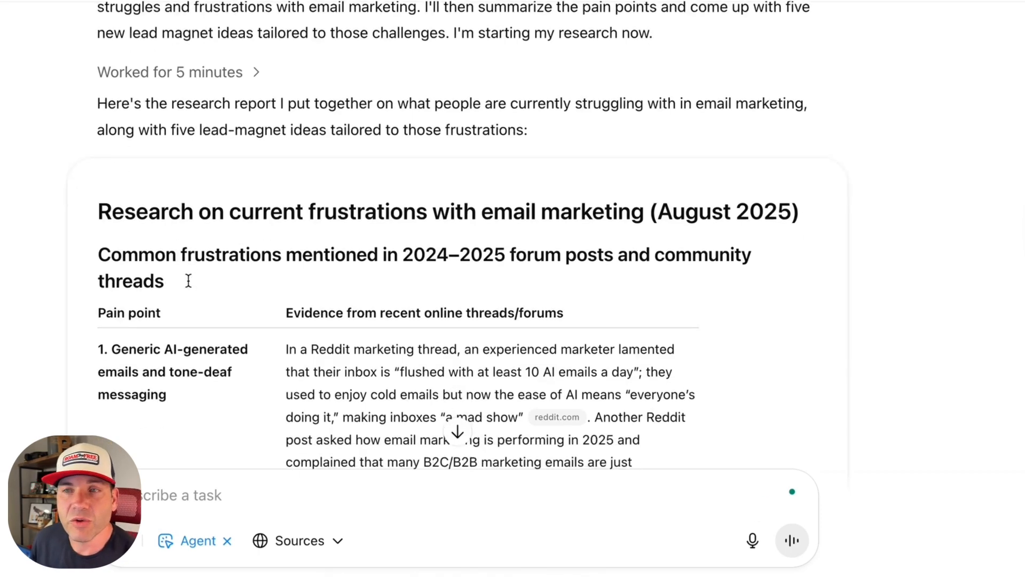
pyautogui.scroll(-1, 199, 263)
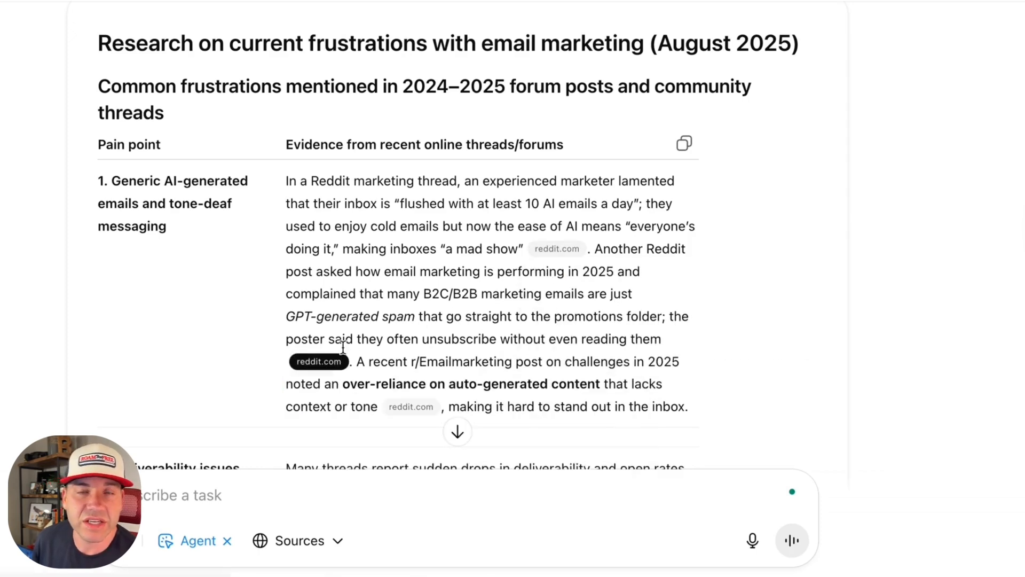
pyautogui.scroll(-5, 331, 321)
pyautogui.scroll(-2, 331, 300)
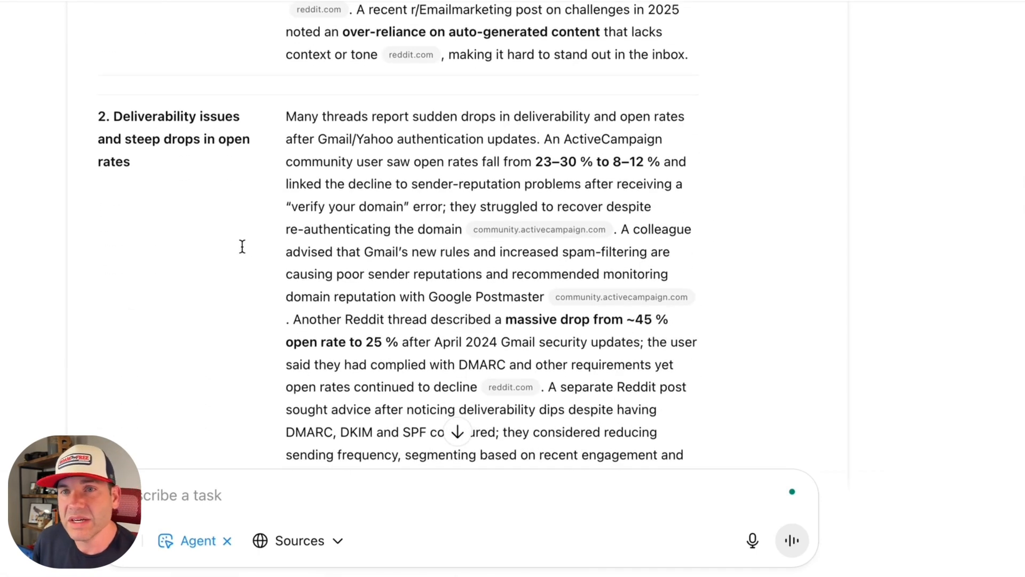
pyautogui.scroll(-2, 244, 245)
pyautogui.scroll(-7, 244, 244)
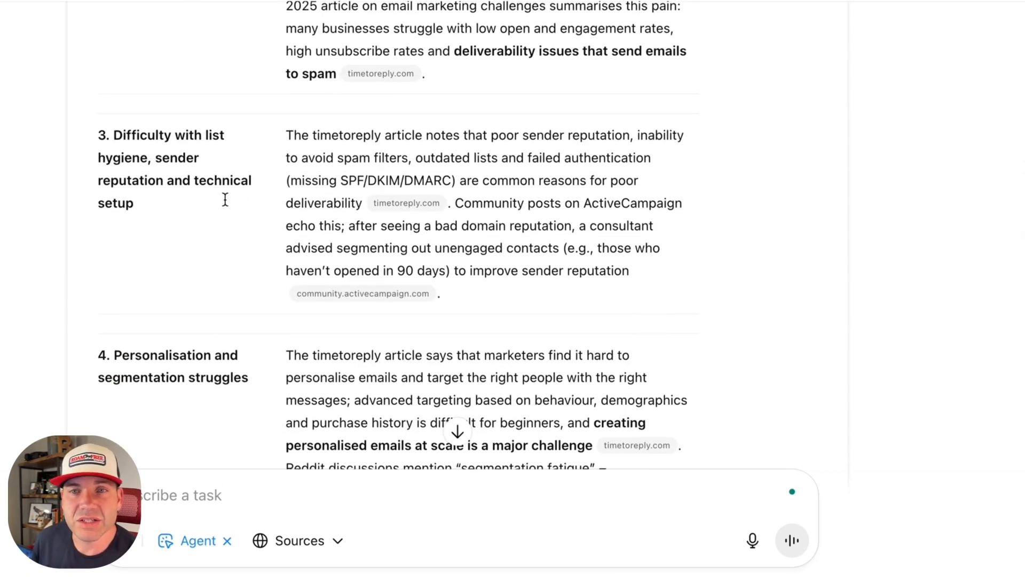
pyautogui.scroll(-3, 221, 202)
pyautogui.scroll(-3, 205, 257)
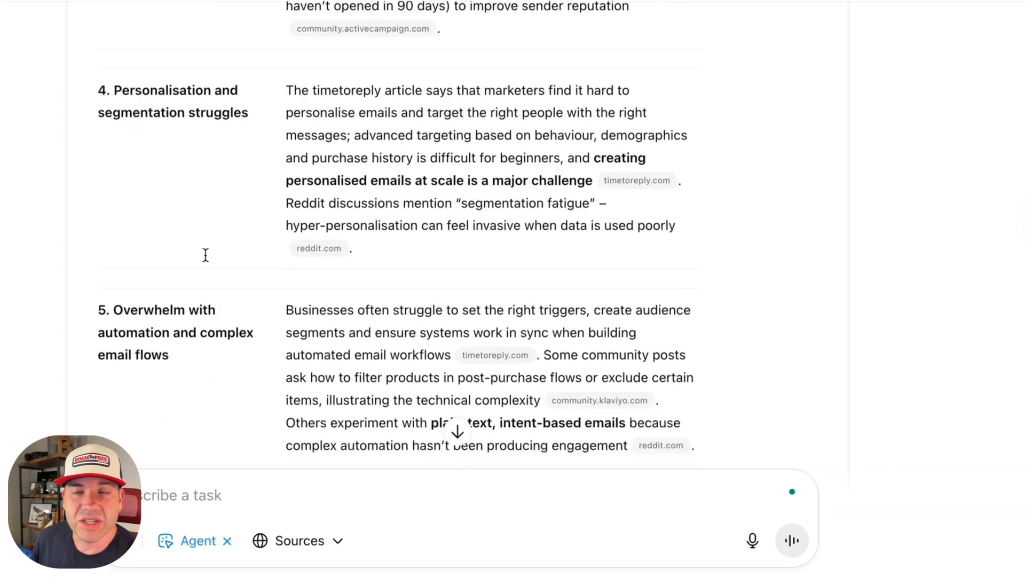
pyautogui.scroll(-4, 209, 313)
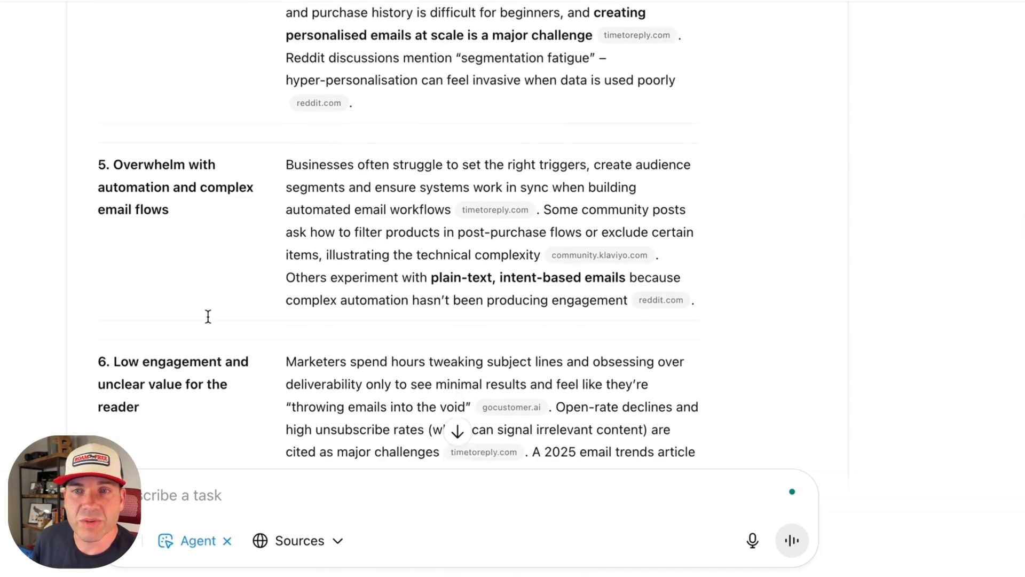
pyautogui.scroll(-8, 208, 314)
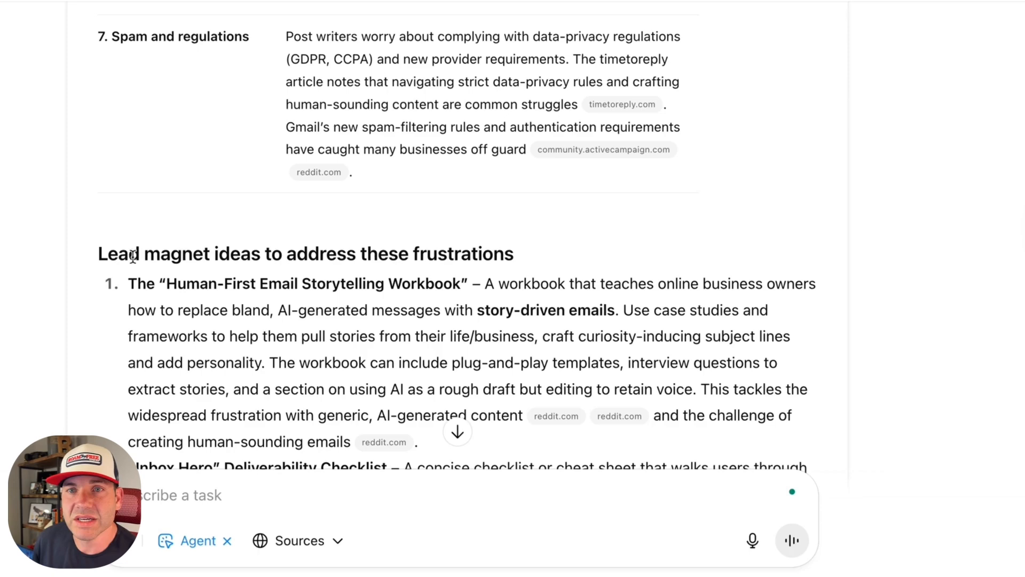
# Step: Review the five lead magnet ideas in the report, from the storytelling workbook to the "Spam-Proof Your Sequence" workshop
pyautogui.scroll(-1, 159, 257)
pyautogui.scroll(-1, 158, 256)
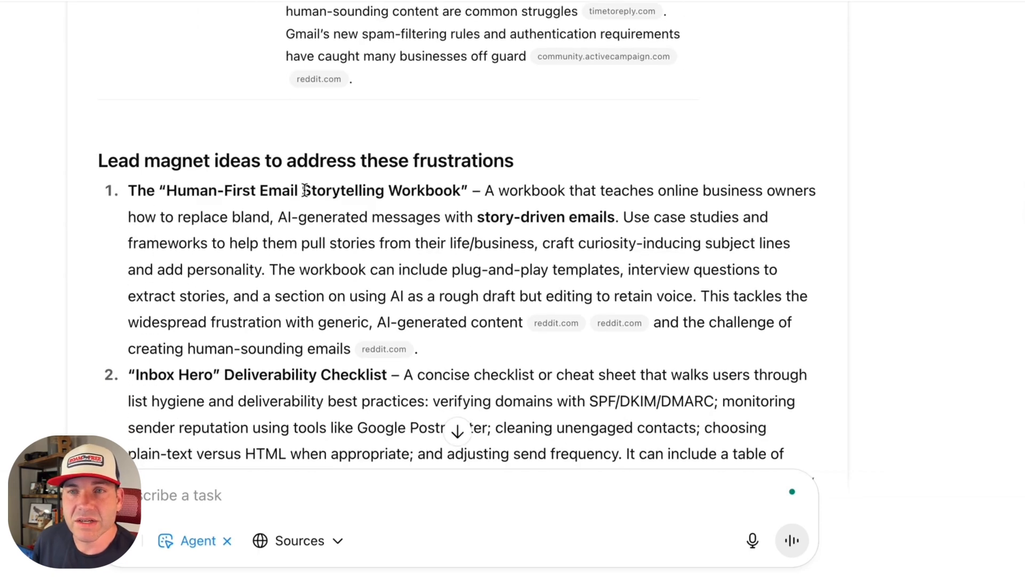
pyautogui.scroll(-3, 257, 243)
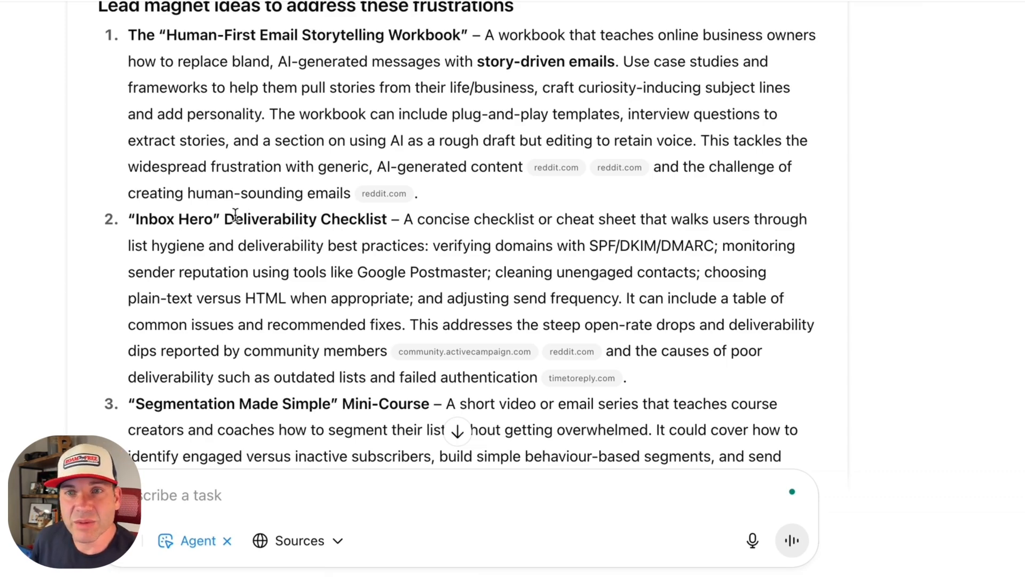
pyautogui.scroll(-3, 235, 215)
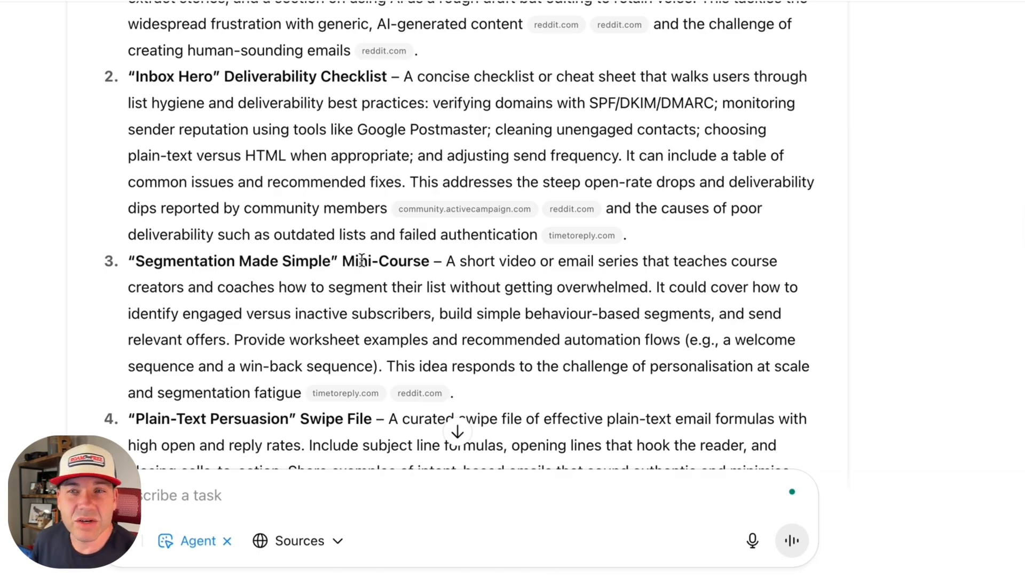
pyautogui.scroll(-4, 361, 260)
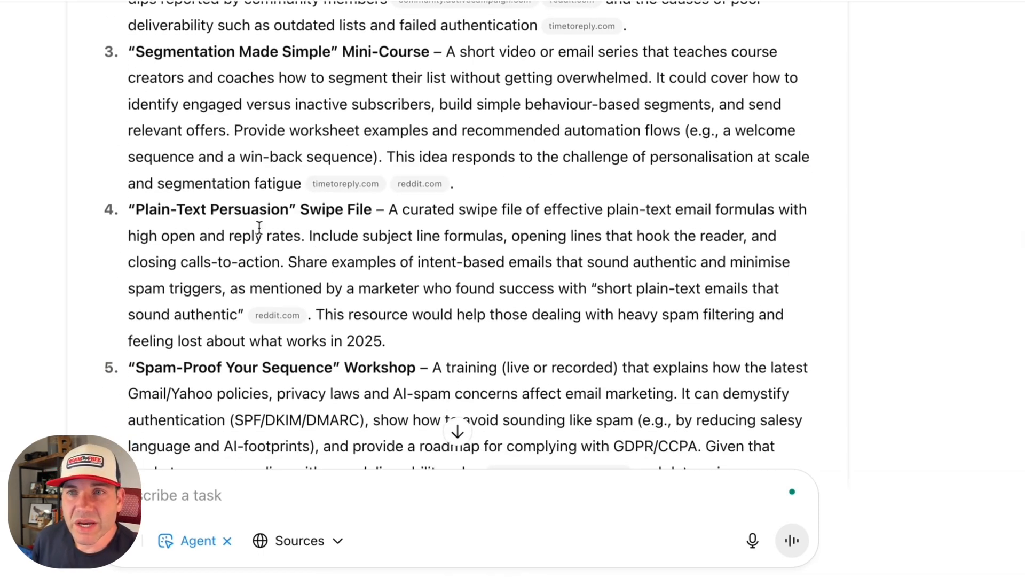
pyautogui.scroll(-1, 258, 224)
pyautogui.scroll(-2, 176, 198)
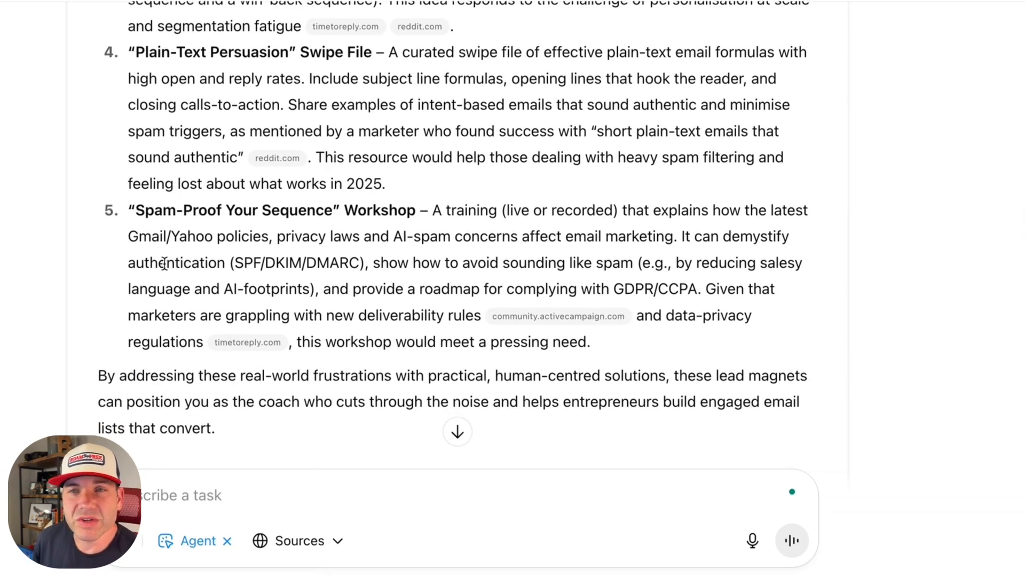
pyautogui.doubleClick(357, 217)
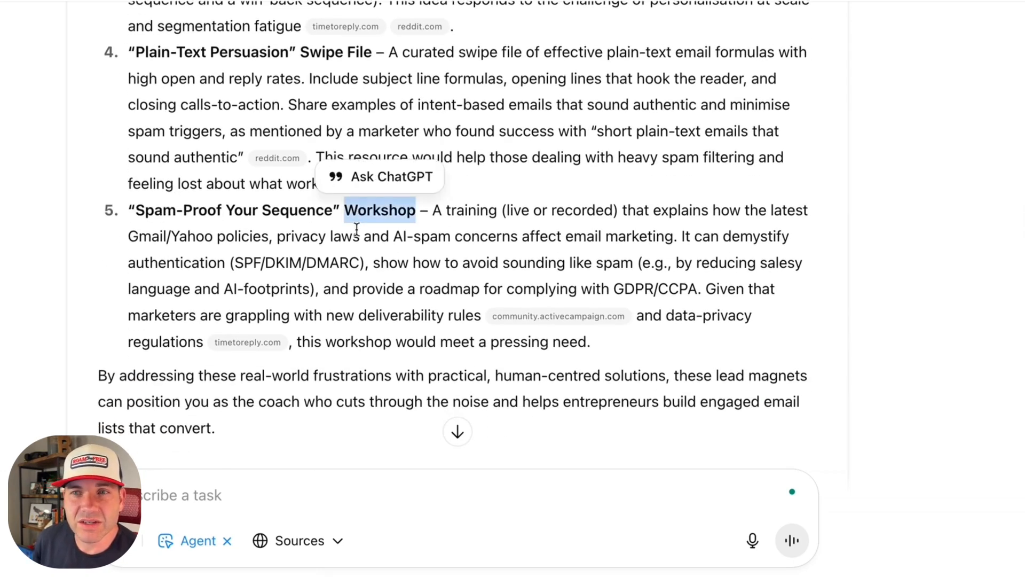
pyautogui.scroll(-6, 331, 229)
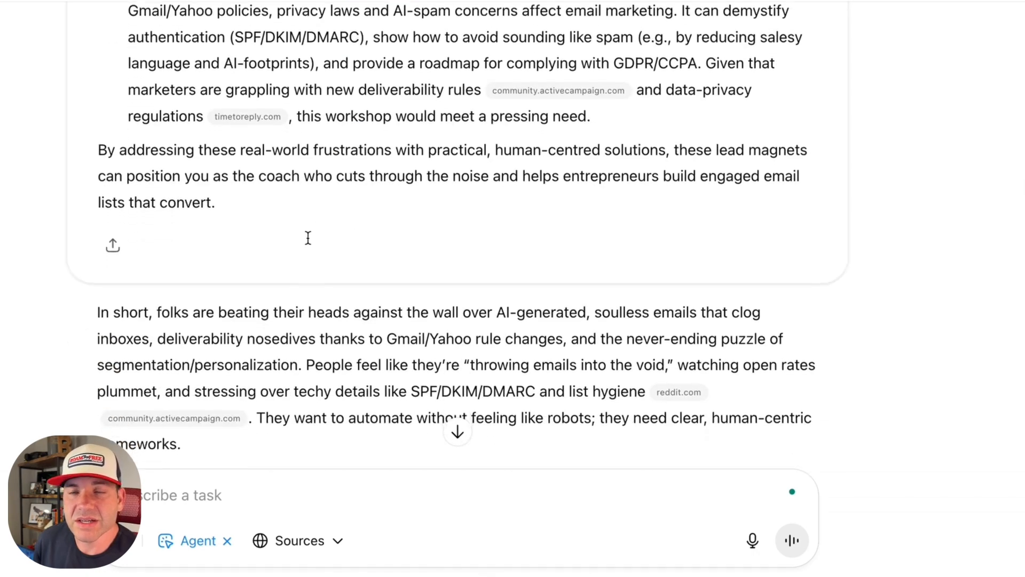
# Step: Read the report summary and the follow-up exchange weighing ideas 2 and 5 for the lead magnet
pyautogui.scroll(-10, 300, 227)
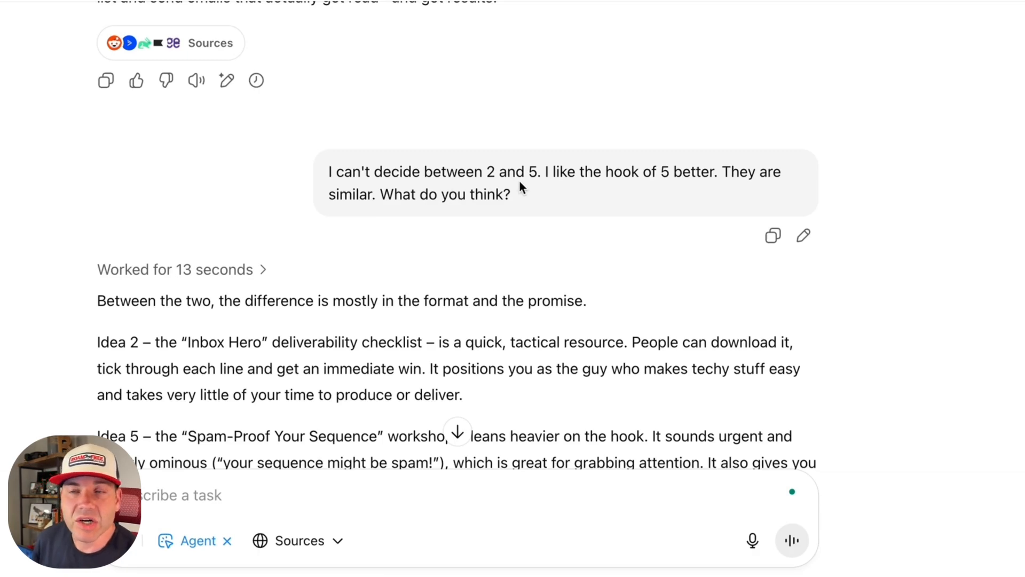
pyautogui.scroll(11, 519, 180)
pyautogui.scroll(-11, 520, 181)
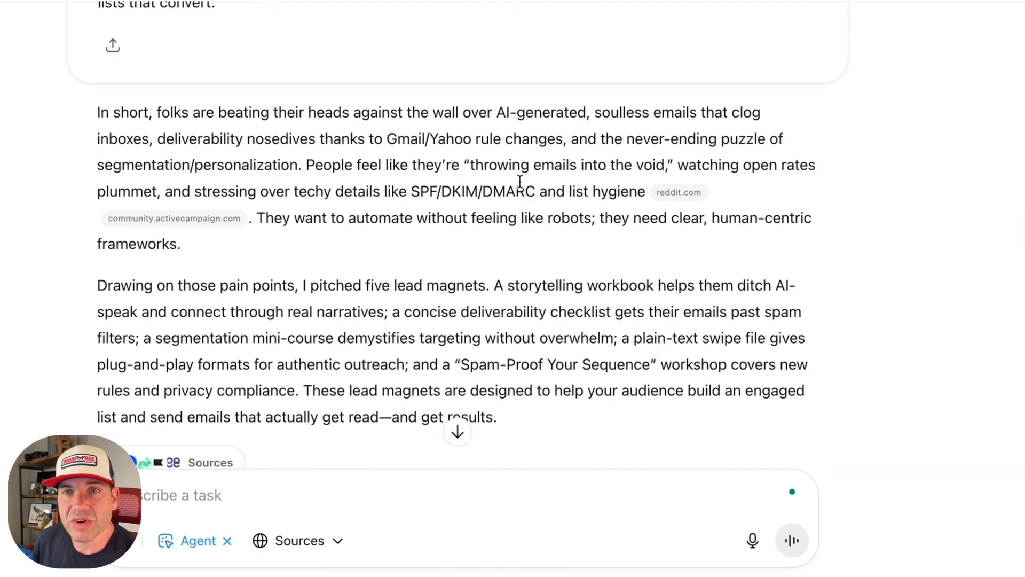
pyautogui.scroll(-6, 530, 178)
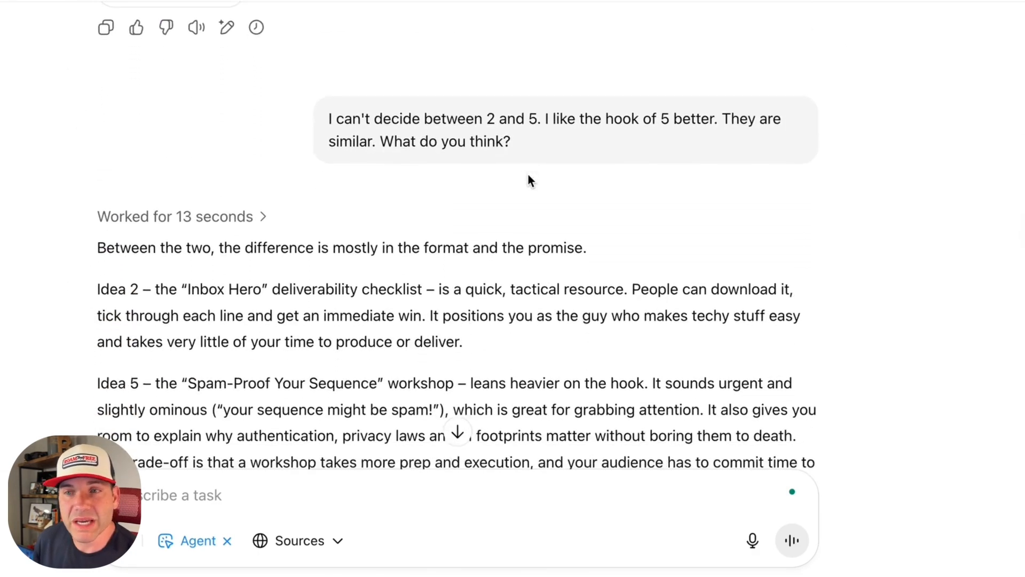
pyautogui.scroll(-8, 394, 190)
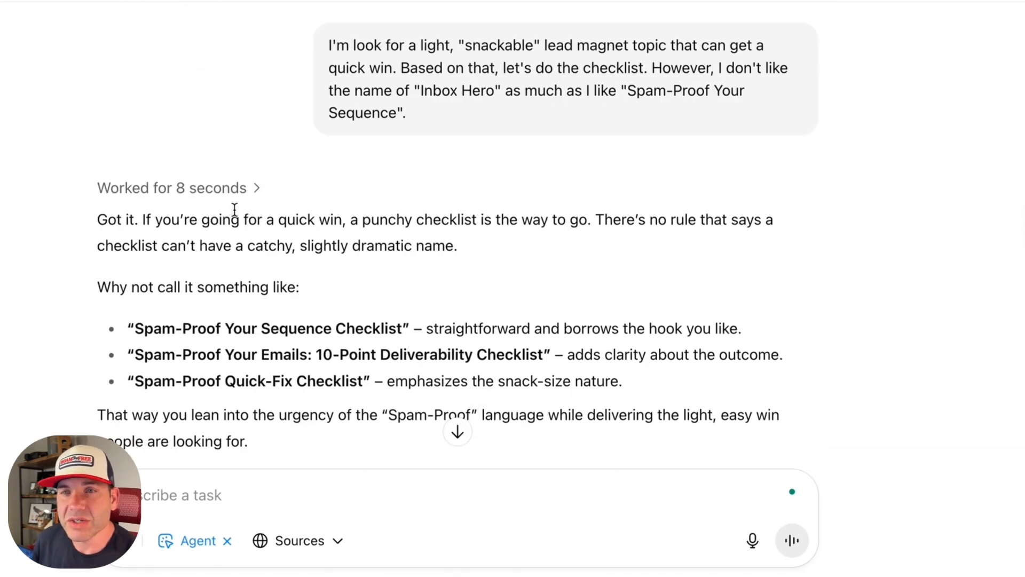
# Step: Highlight the suggested names "Spam-Proof Your Sequence Checklist" and "Spam-Proof Your Emails: 10-Point Deliverability Checklist" in the reply
pyautogui.scroll(-1, 236, 213)
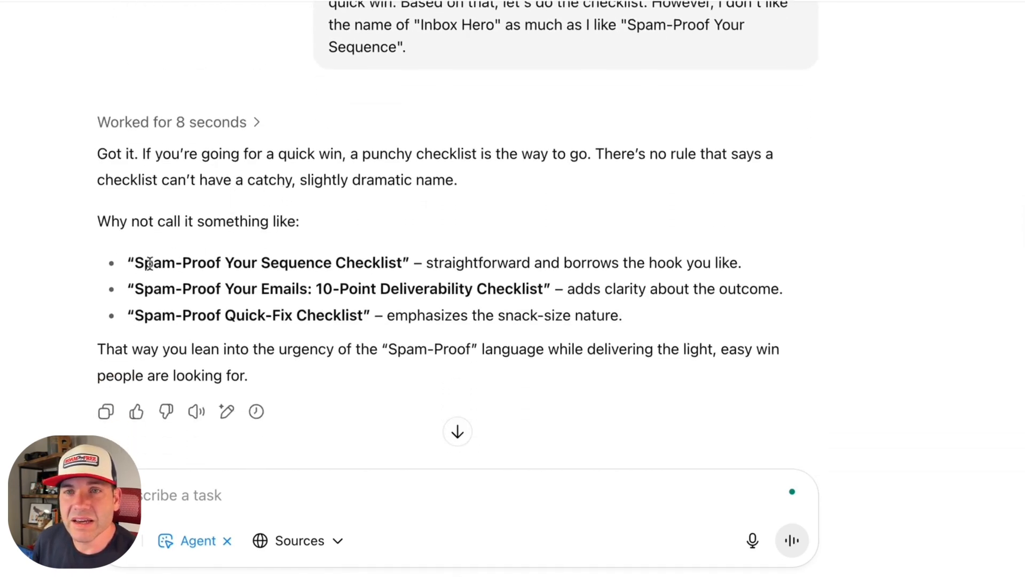
pyautogui.moveTo(134, 263); pyautogui.dragTo(384, 260)
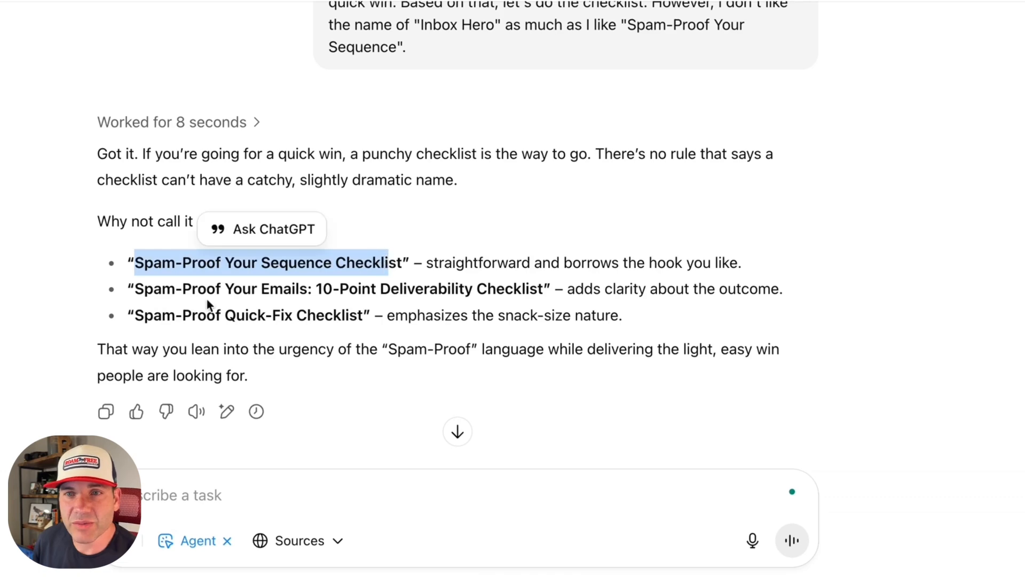
pyautogui.moveTo(135, 289); pyautogui.dragTo(553, 288)
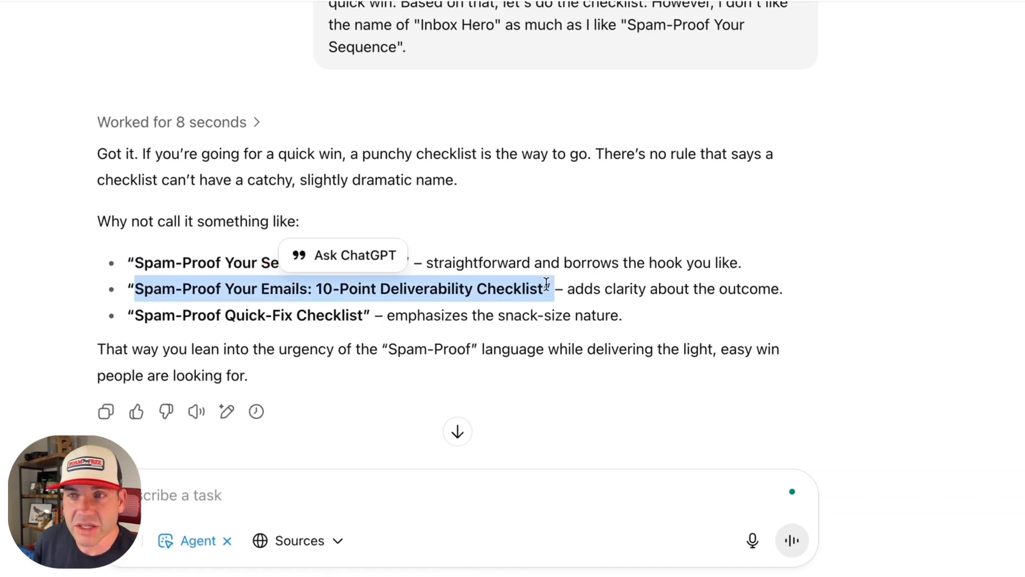
pyautogui.scroll(-4, 521, 269)
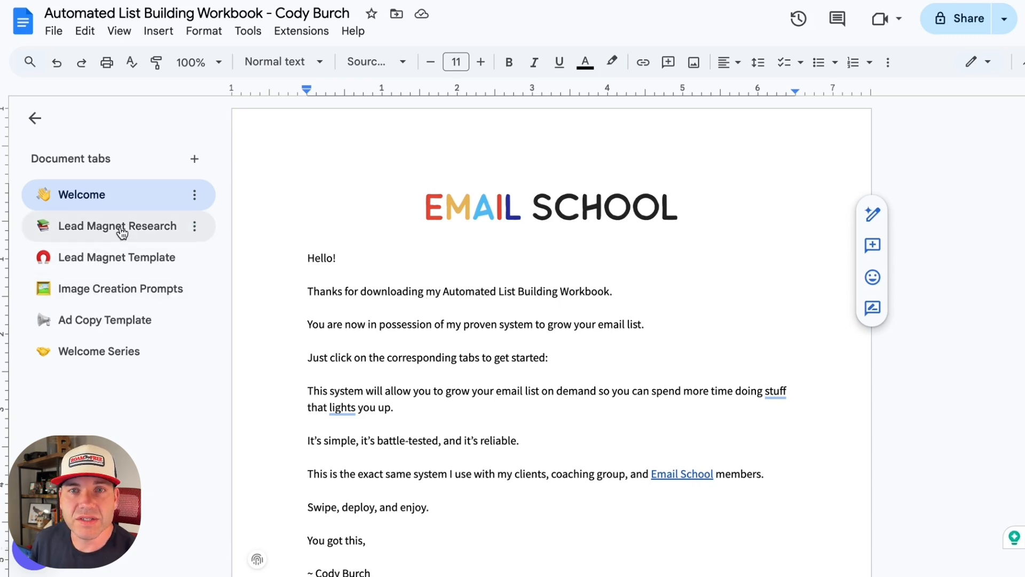
# Step: Open the Lead Magnet Template section of the Automated List Building Workbook in Google Docs and highlight its placeholder title
pyautogui.click(129, 262)
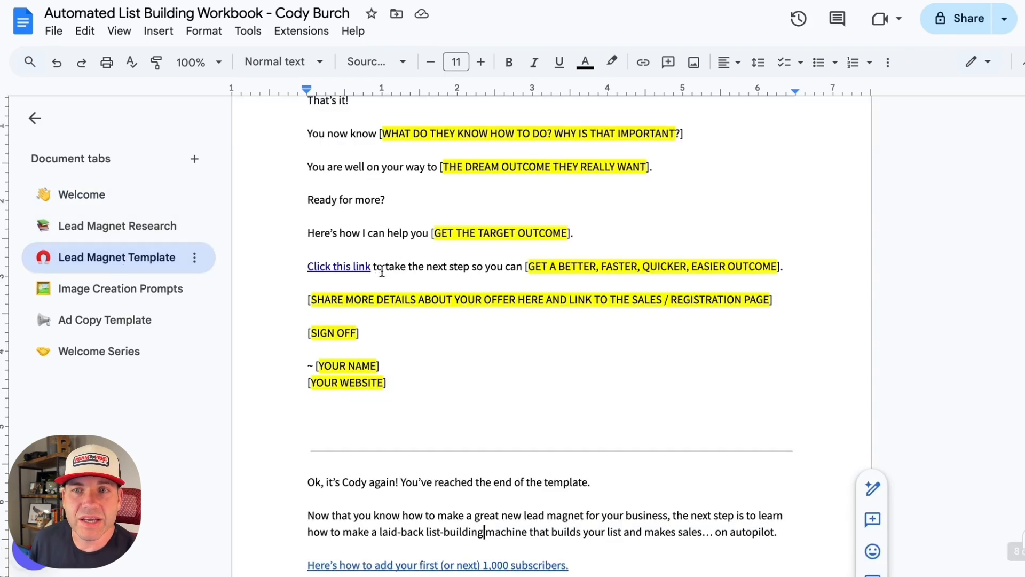
pyautogui.scroll(15, 407, 257)
pyautogui.scroll(20, 435, 232)
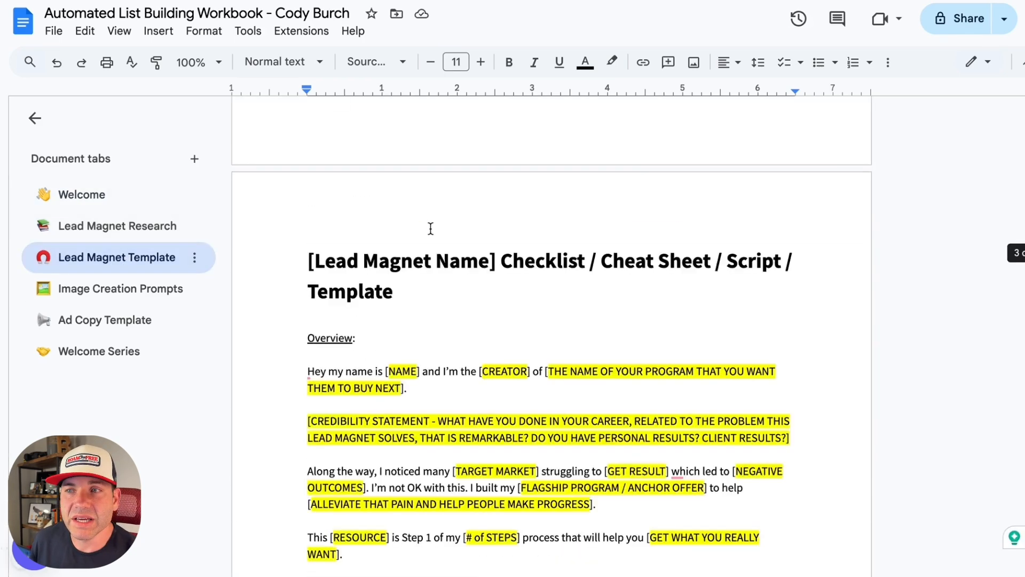
pyautogui.scroll(-7, 440, 252)
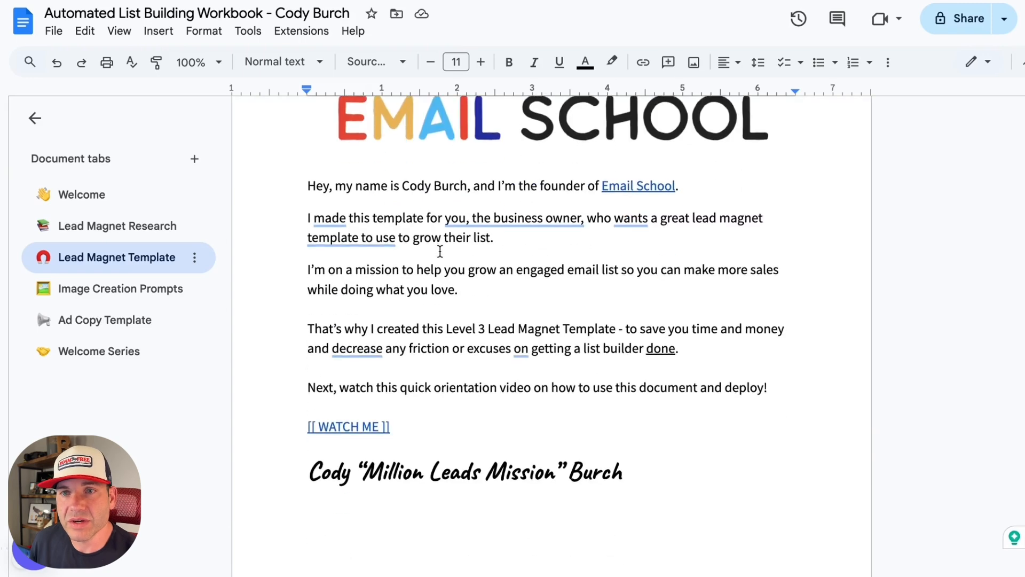
pyautogui.scroll(-8, 440, 251)
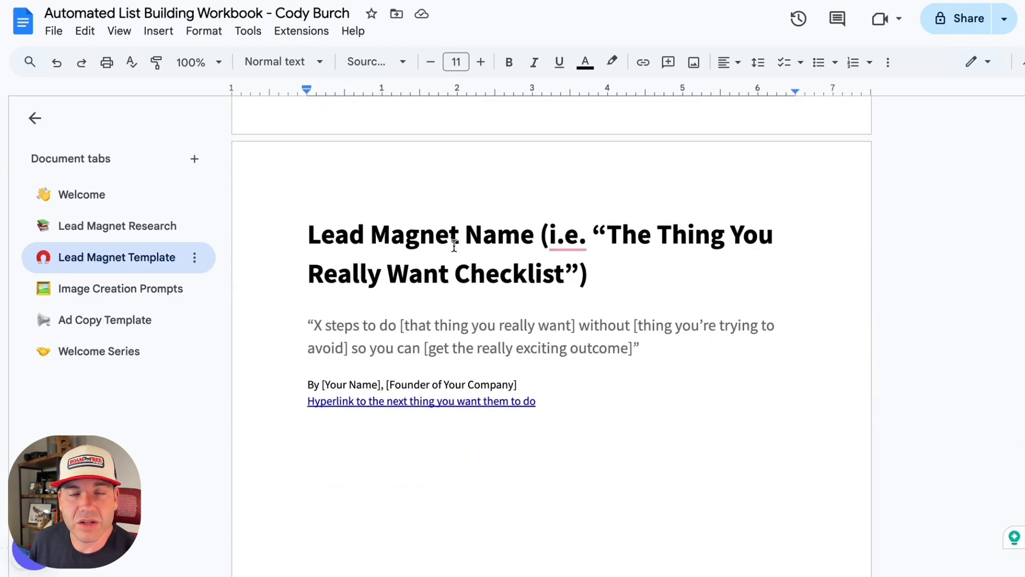
pyautogui.moveTo(302, 233); pyautogui.dragTo(600, 271)
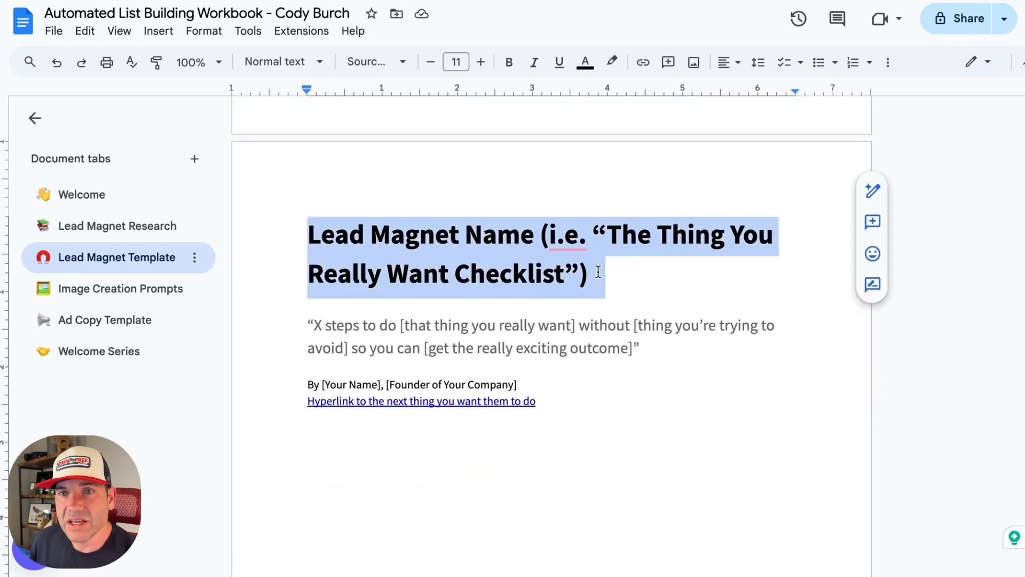
# Step: Go to the template's Overview page with the fill-in placeholders and set the document zoom to 125%
pyautogui.scroll(-1, 627, 275)
pyautogui.scroll(-15, 632, 278)
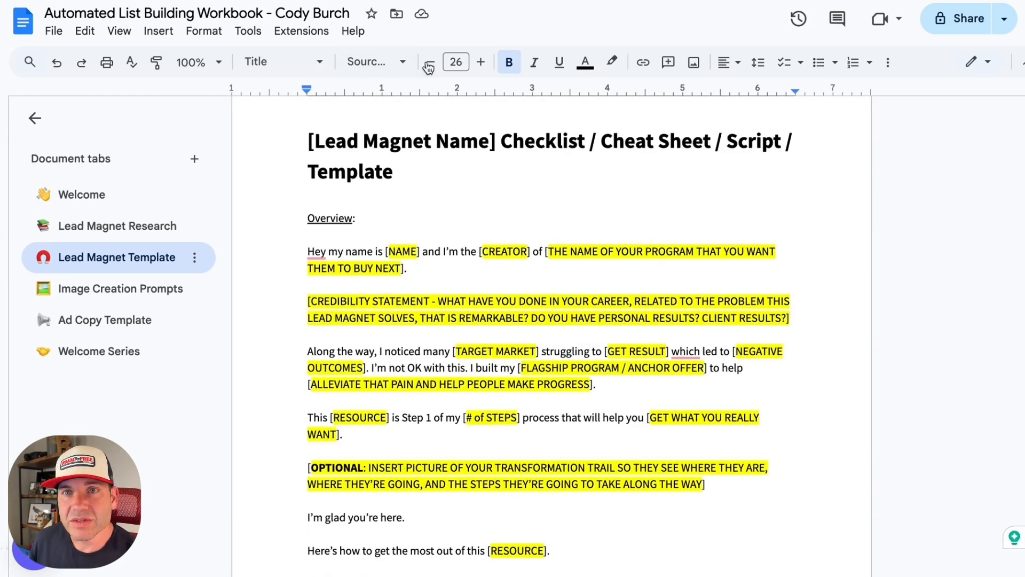
pyautogui.click(218, 62)
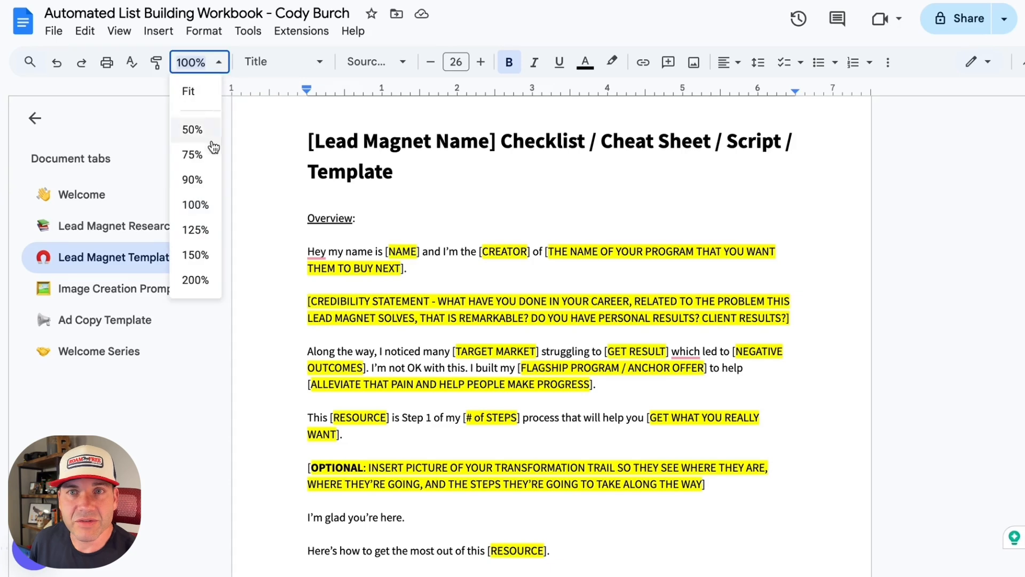
pyautogui.click(201, 230)
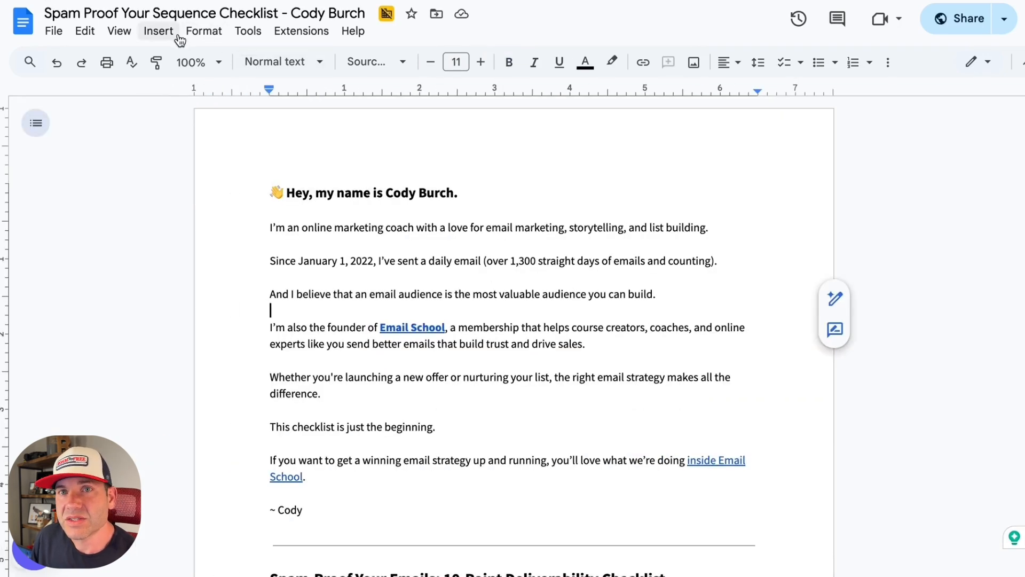
# Step: Set the zoom of the Spam Proof Your Sequence Checklist document to 150%
pyautogui.click(217, 63)
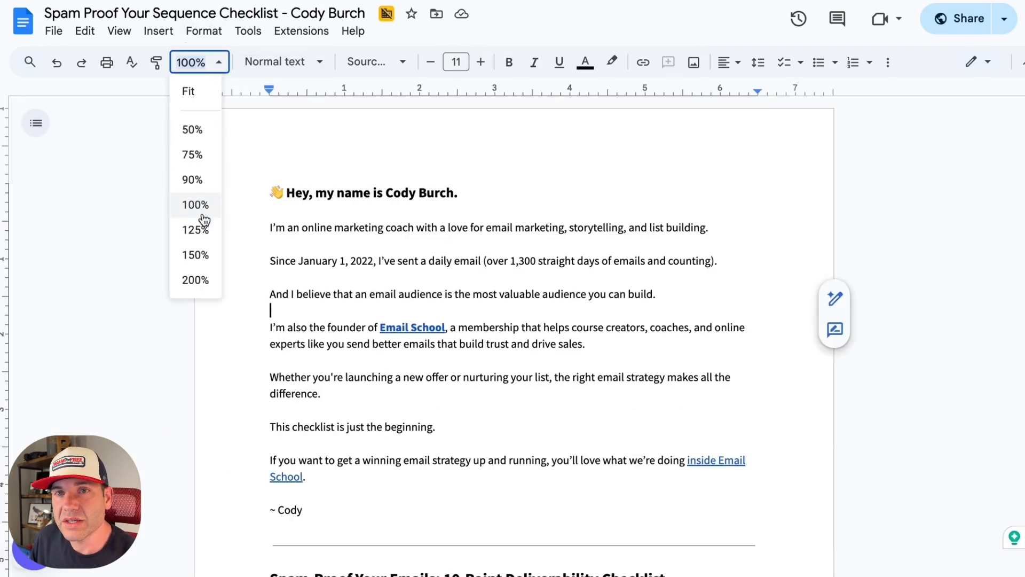
pyautogui.click(207, 255)
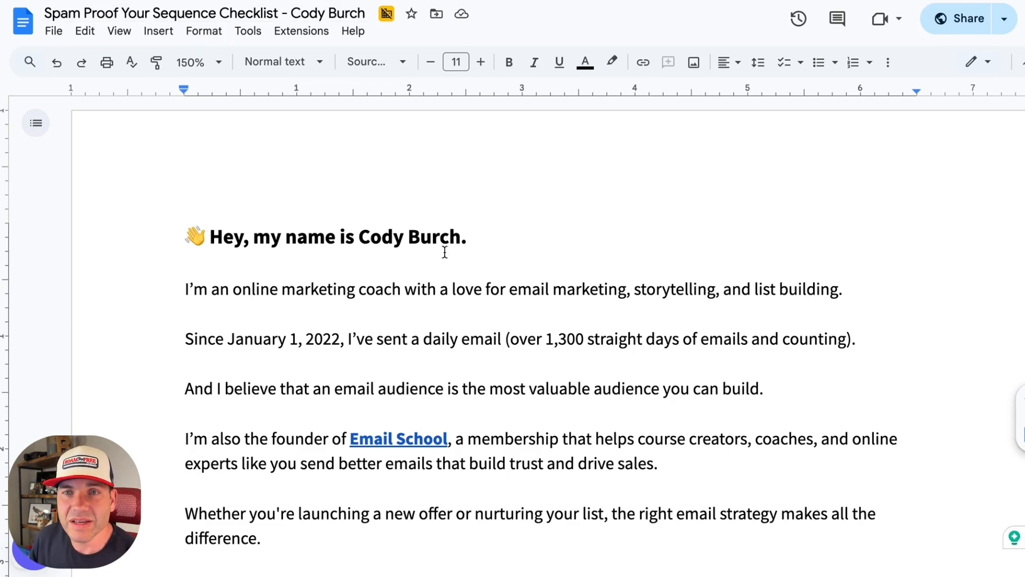
# Step: Read the author introduction of the checklist document and preview the Email School link in the founder sentence
pyautogui.scroll(-2, 445, 252)
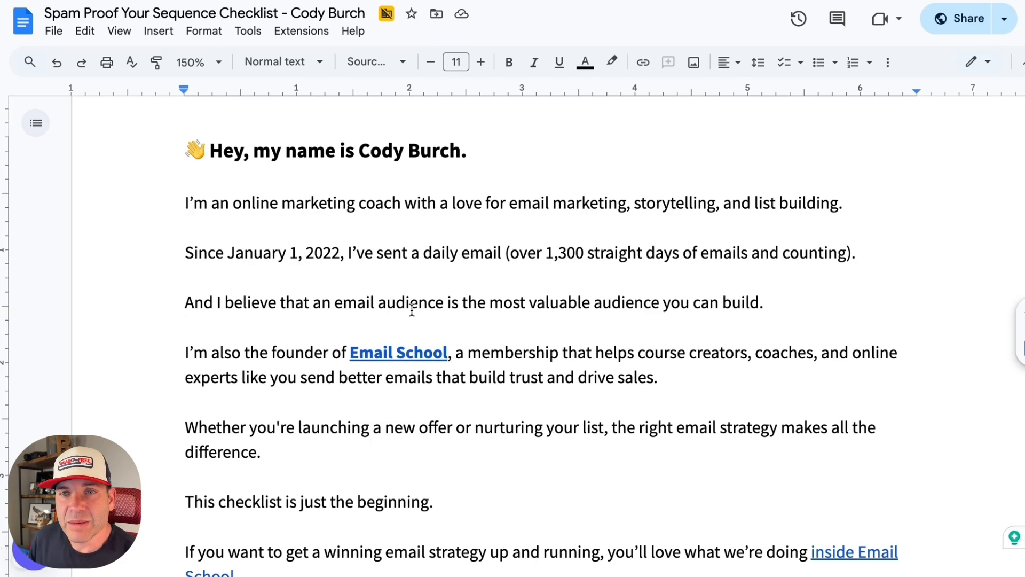
pyautogui.scroll(-1, 412, 310)
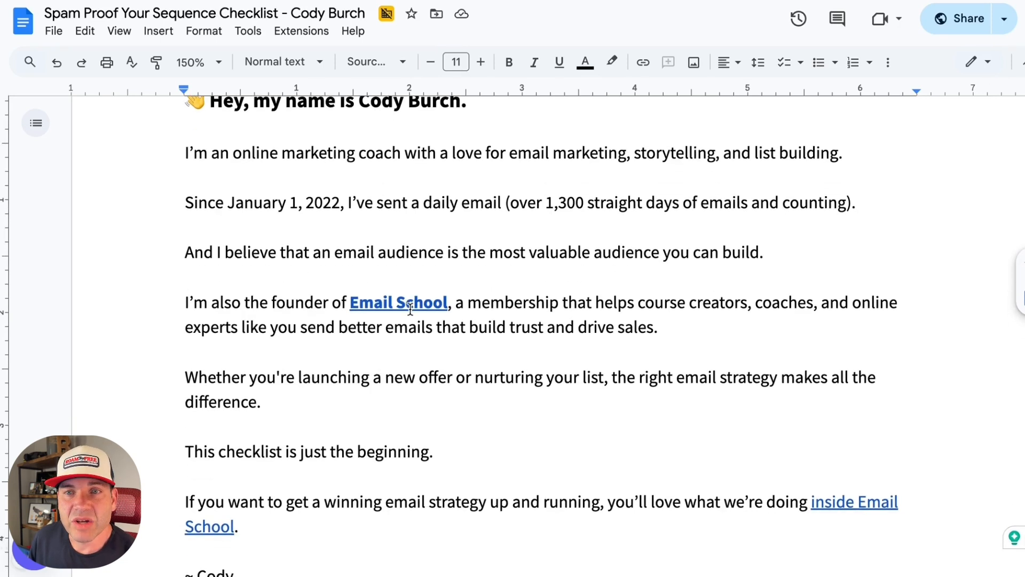
pyautogui.click(389, 302)
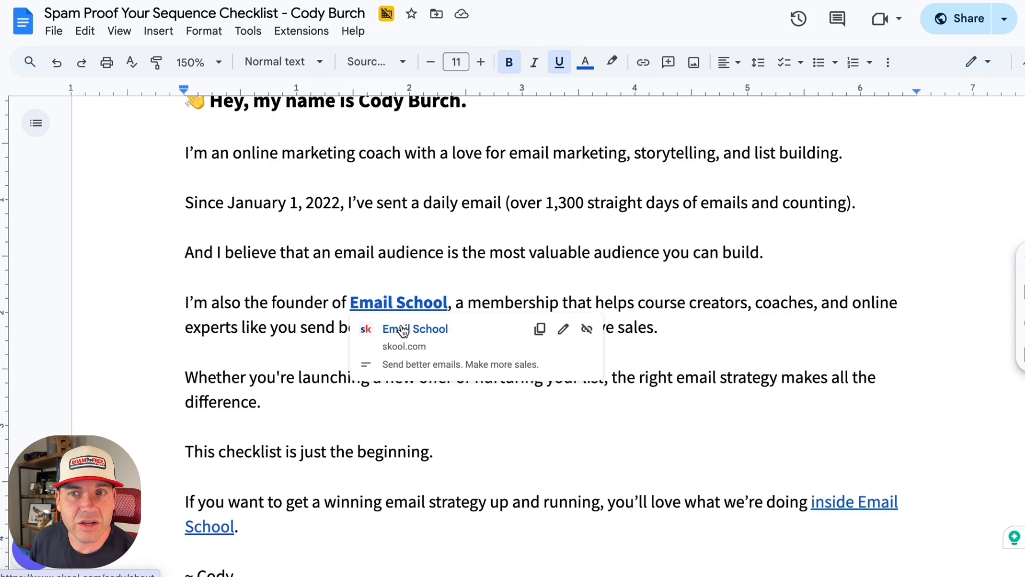
pyautogui.click(670, 252)
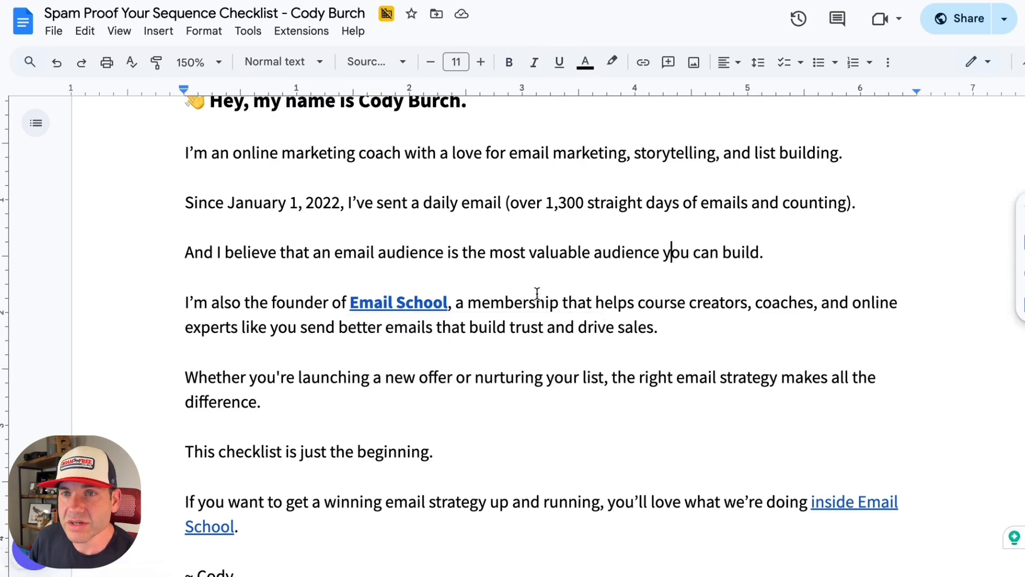
# Step: Highlight the introduction's line "This checklist is just the beginning." and the paragraph inviting readers inside Email School
pyautogui.scroll(-2, 513, 297)
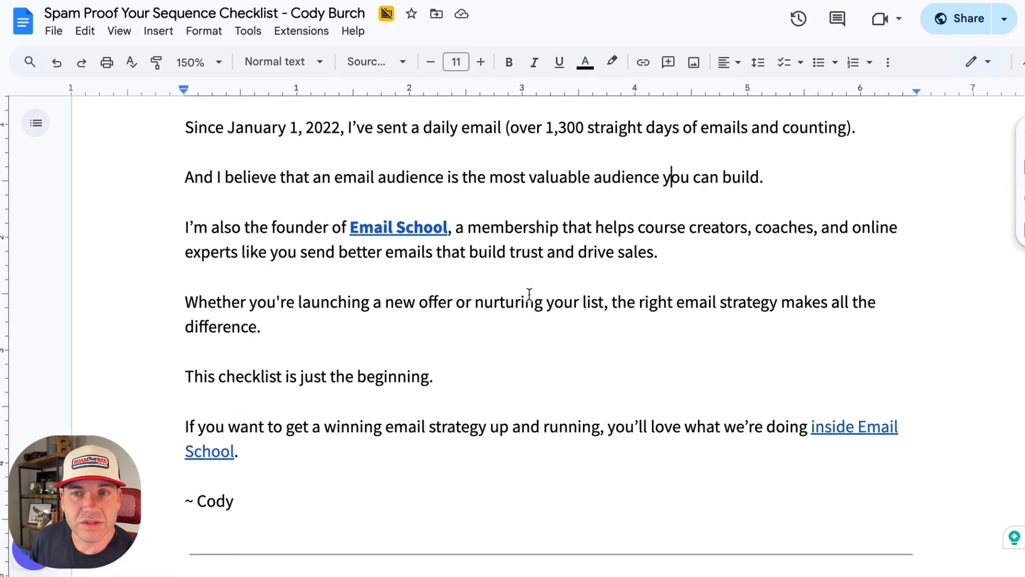
pyautogui.scroll(-1, 528, 295)
pyautogui.moveTo(470, 312); pyautogui.dragTo(178, 313)
pyautogui.moveTo(178, 360); pyautogui.dragTo(271, 385)
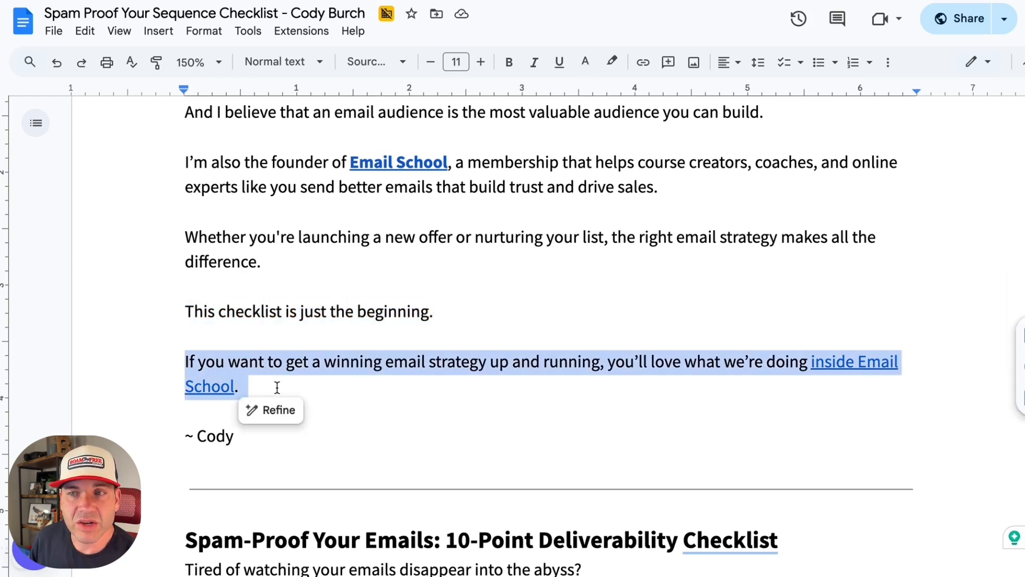
pyautogui.click(277, 386)
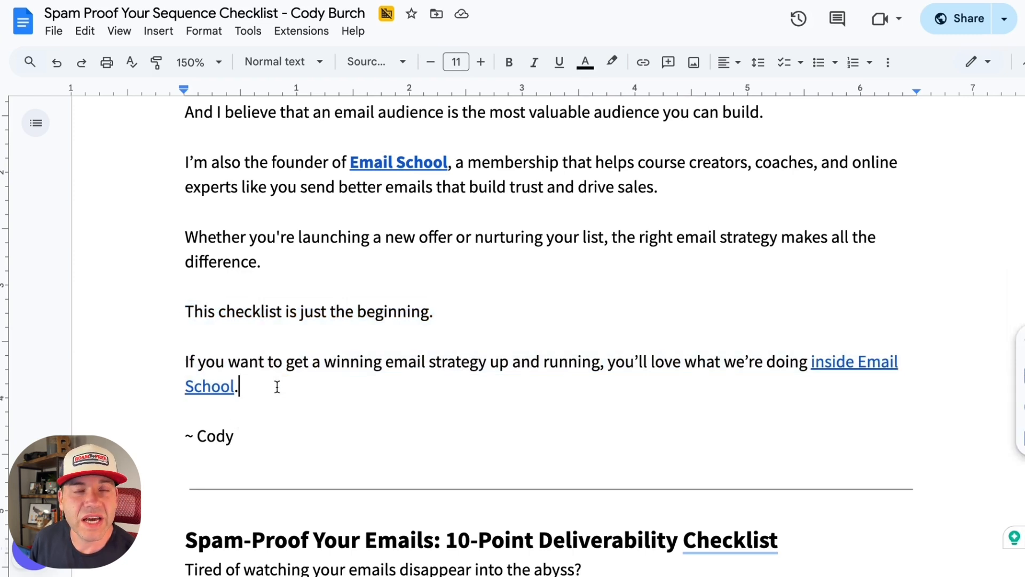
# Step: Highlight the title "Spam-Proof Your Emails: 10-Point Deliverability Checklist" below the introduction
pyautogui.scroll(-4, 277, 387)
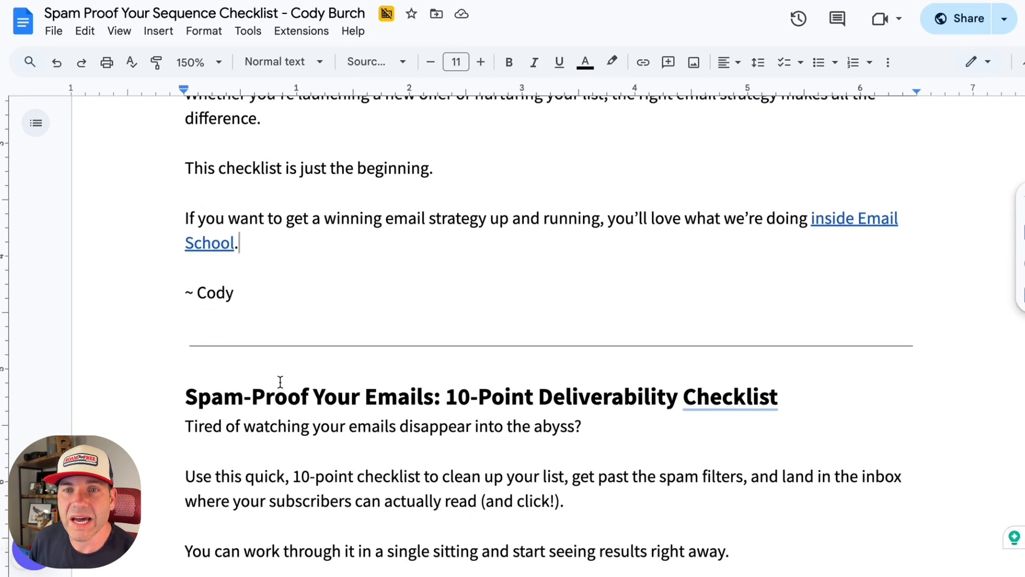
pyautogui.moveTo(184, 342); pyautogui.dragTo(794, 334)
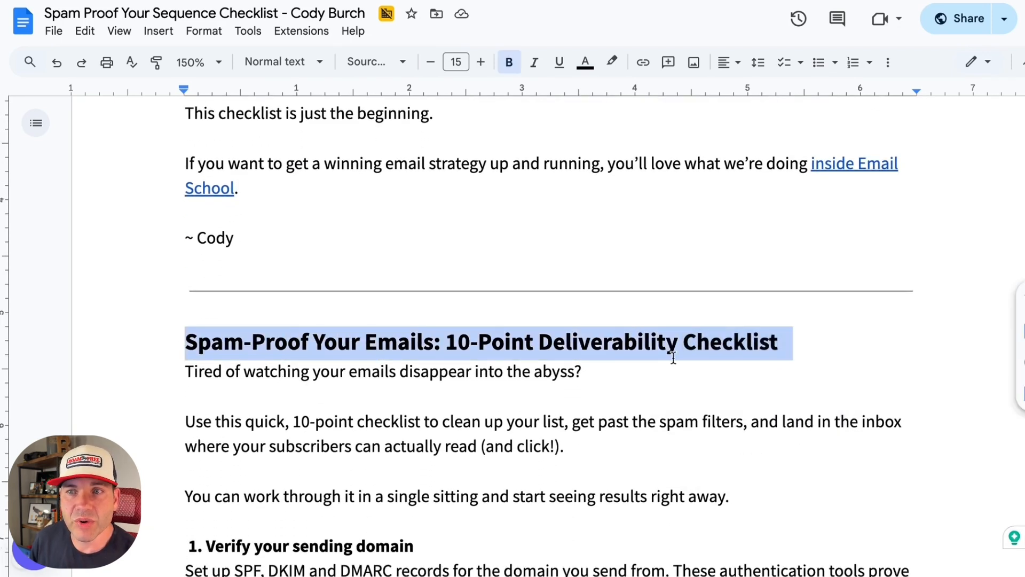
pyautogui.click(625, 363)
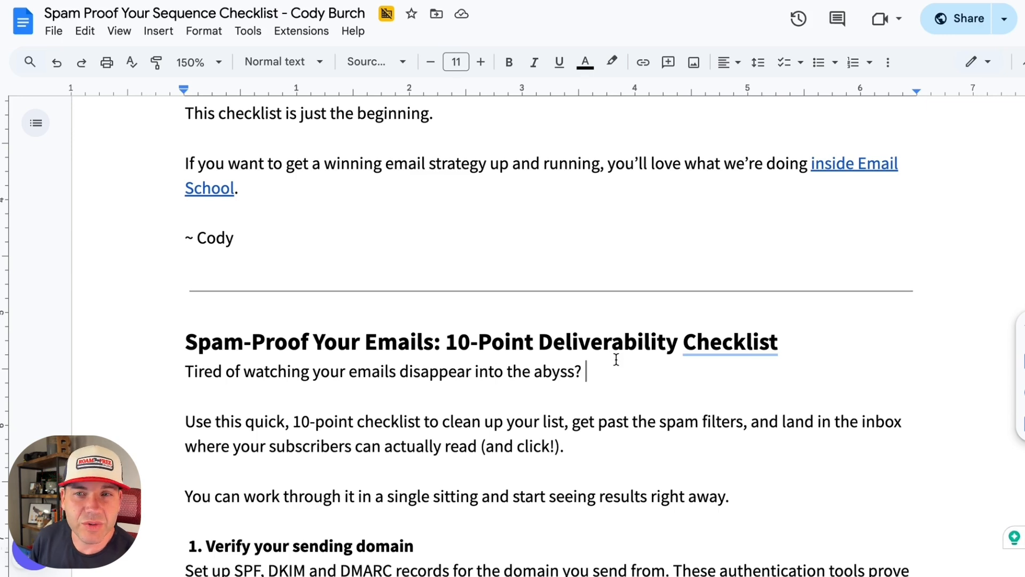
# Step: Read the checklist's opening text and highlight the heading "1. Verify your sending domain"
pyautogui.scroll(-2, 615, 359)
pyautogui.scroll(-1, 615, 358)
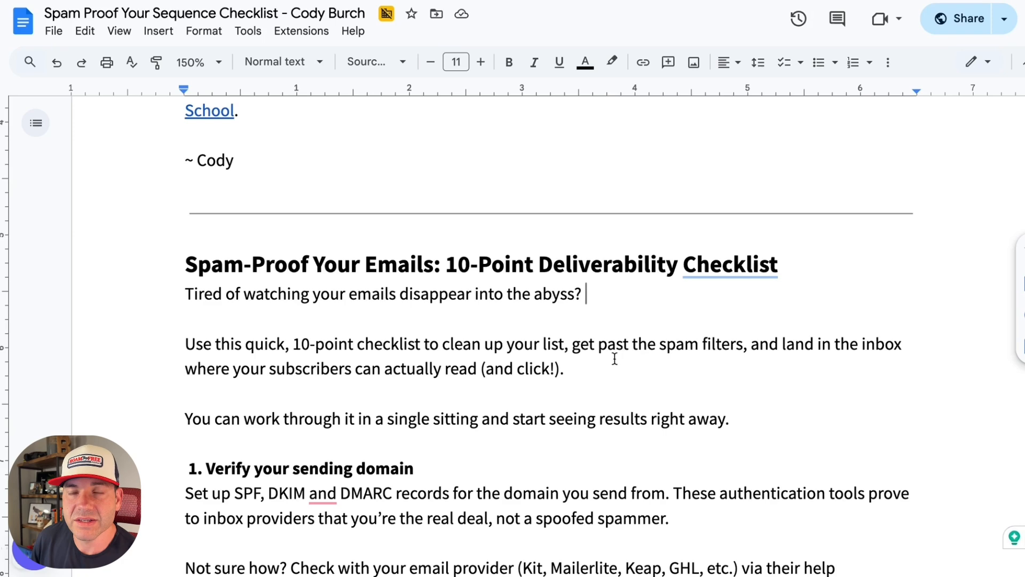
pyautogui.scroll(-3, 591, 367)
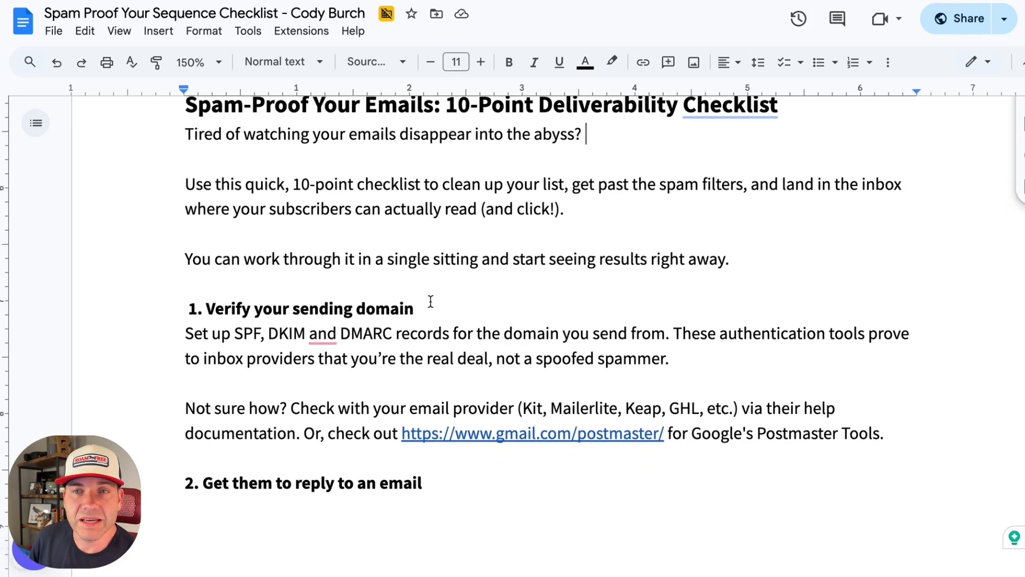
pyautogui.moveTo(428, 309); pyautogui.dragTo(165, 308)
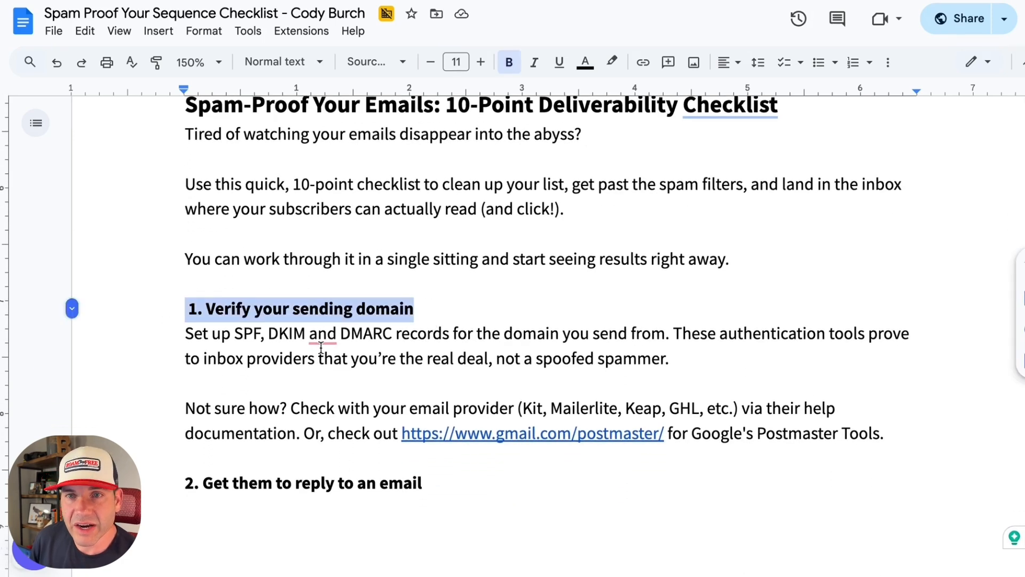
# Step: Look through the checklist items from "2. Get them to reply to an email" to "9. Monitor your sender reputation"
pyautogui.scroll(-2, 555, 416)
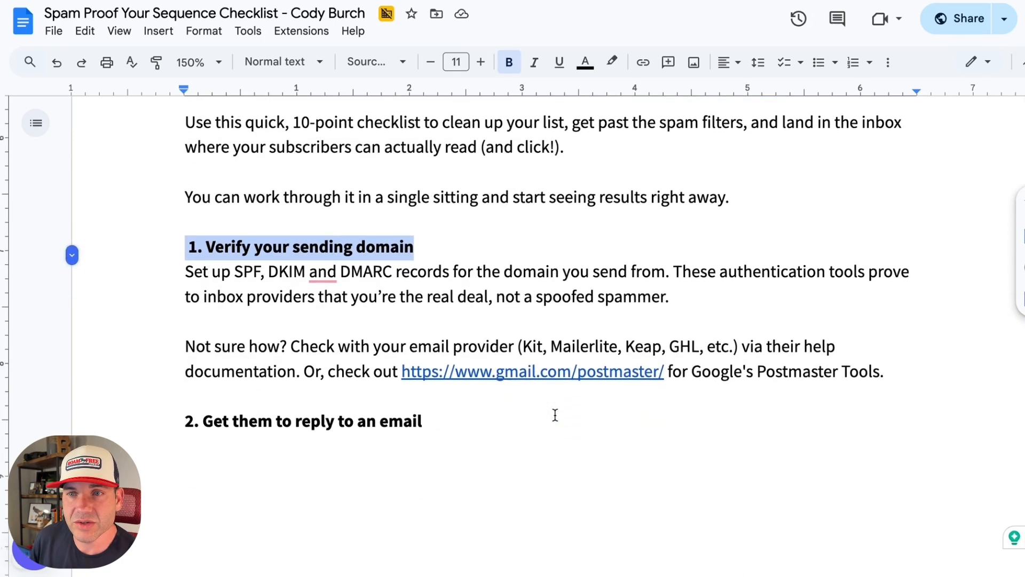
pyautogui.scroll(-10, 534, 398)
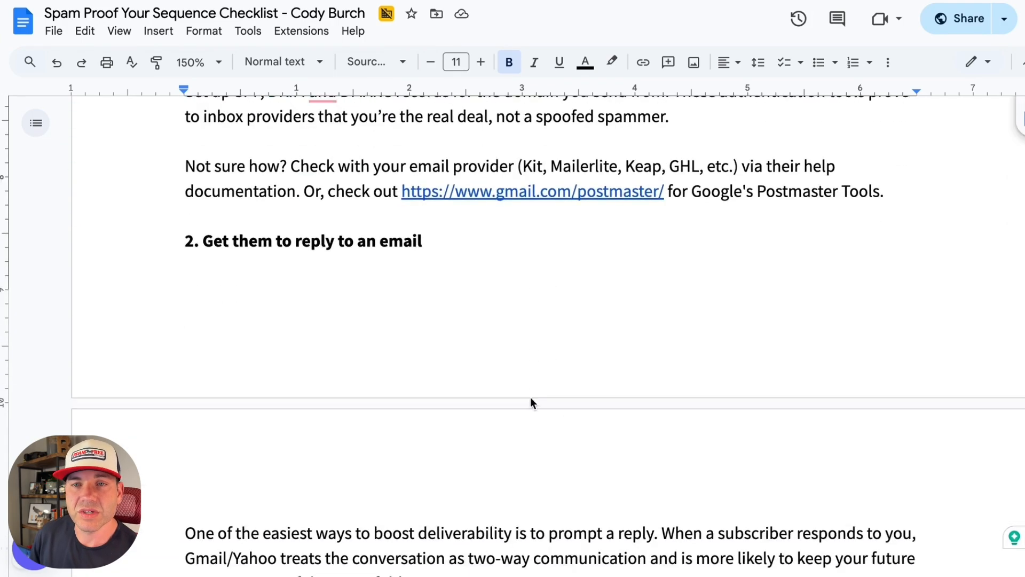
pyautogui.scroll(-5, 605, 390)
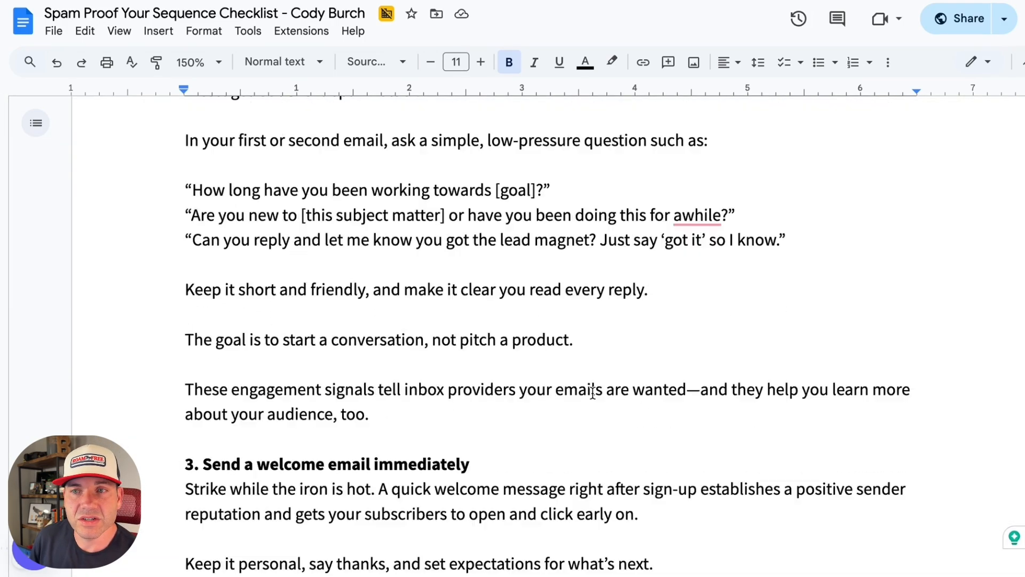
pyautogui.scroll(-10, 513, 354)
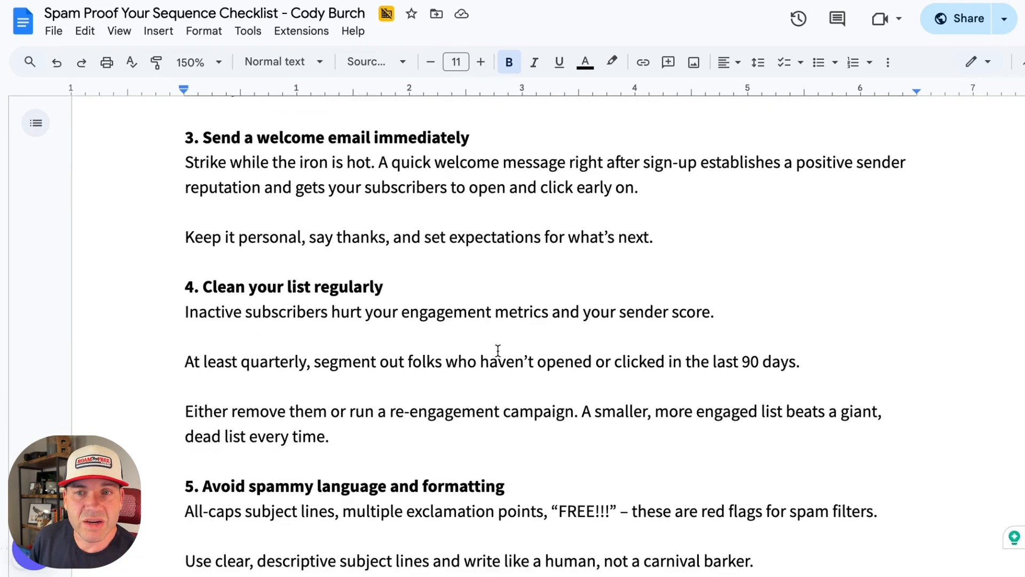
pyautogui.scroll(-10, 498, 348)
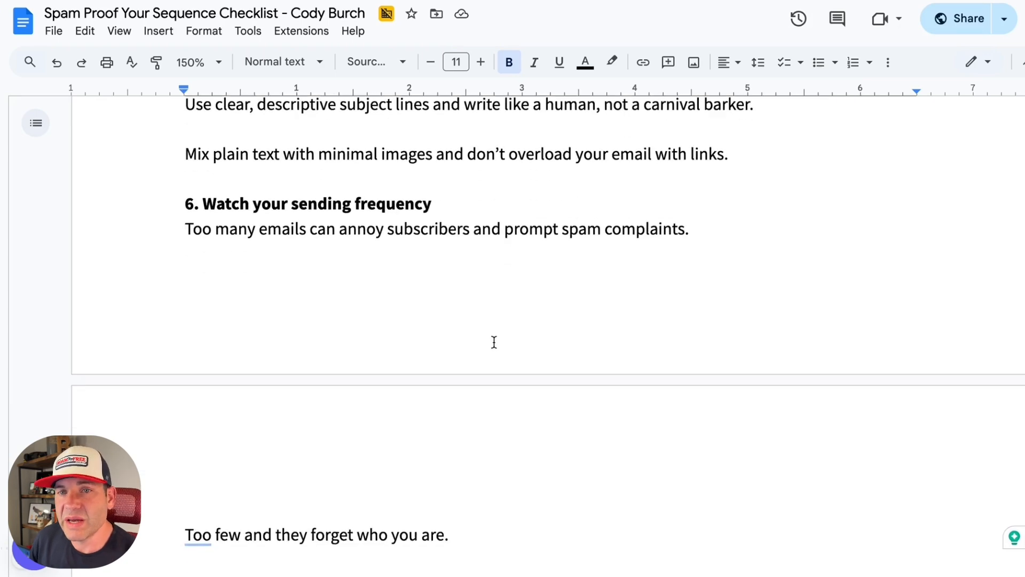
pyautogui.scroll(-4, 499, 331)
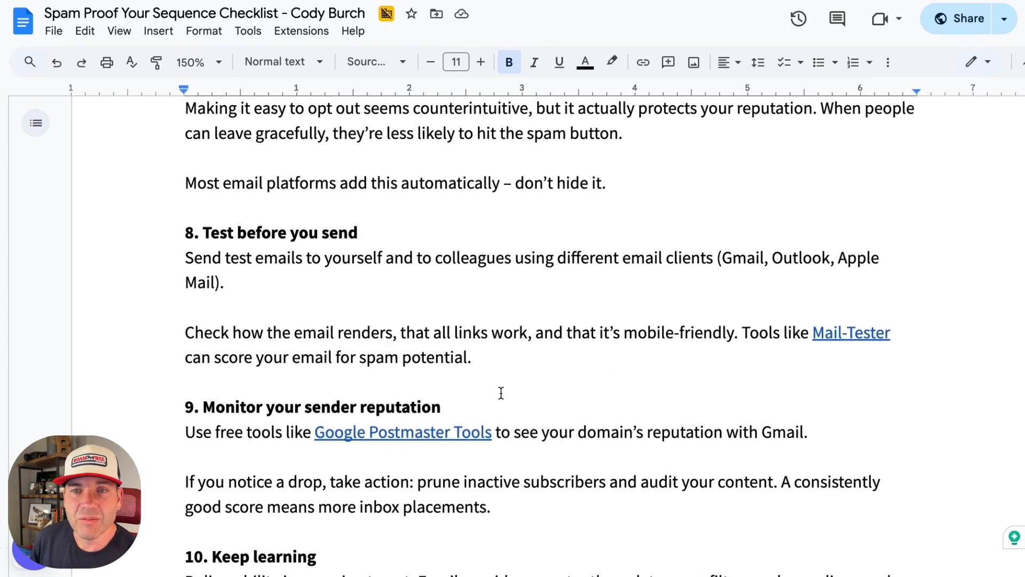
# Step: Highlight the closing Email School call to action under Final thoughts at the end of the checklist
pyautogui.scroll(-6, 480, 394)
pyautogui.scroll(-2, 368, 417)
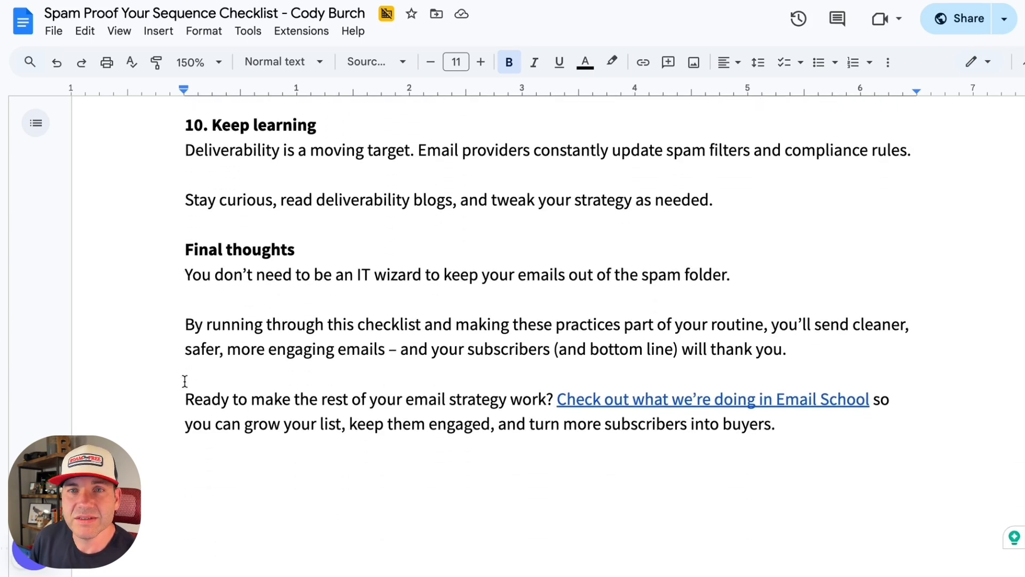
pyautogui.moveTo(185, 399); pyautogui.dragTo(785, 423)
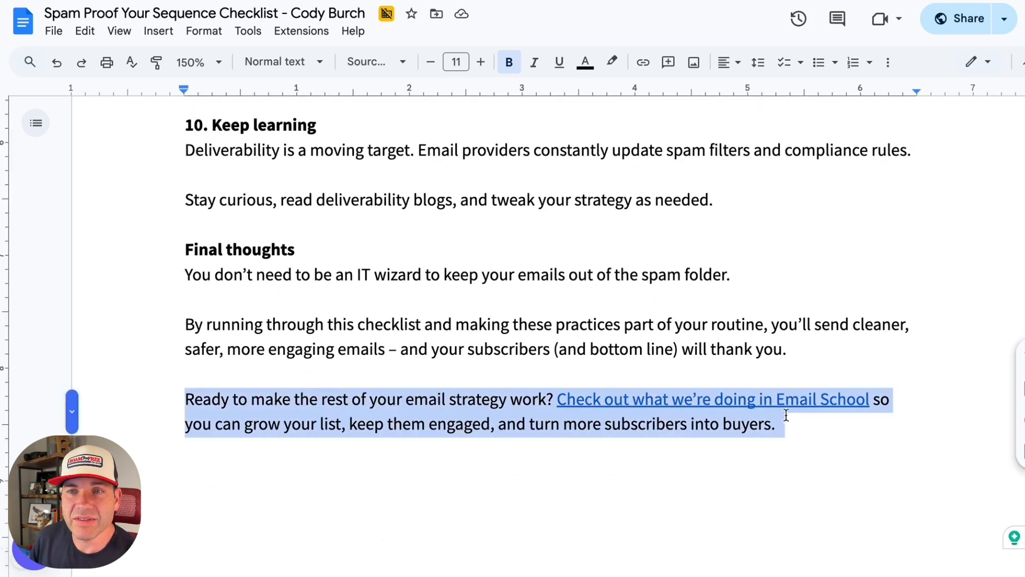
pyautogui.click(789, 423)
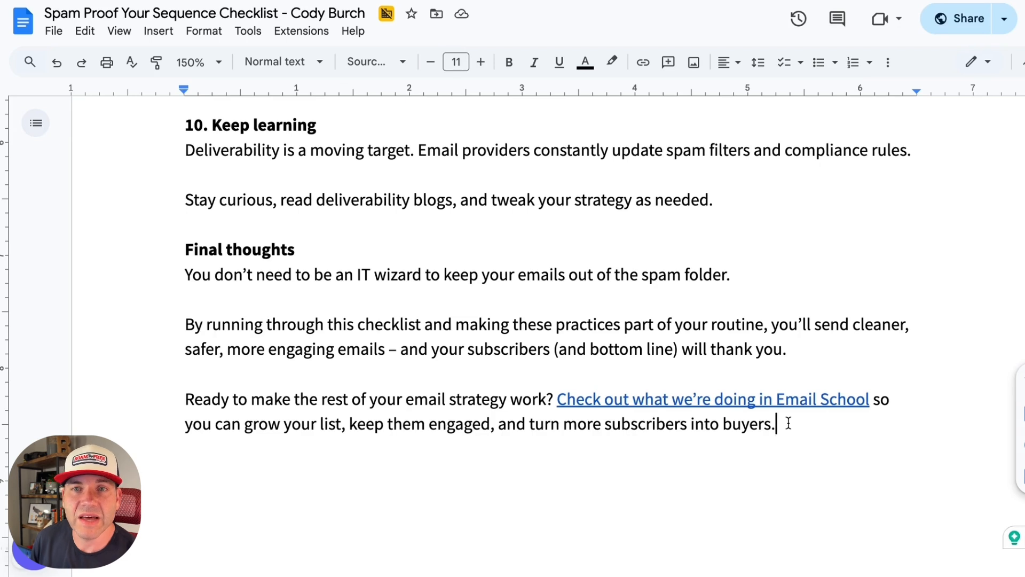
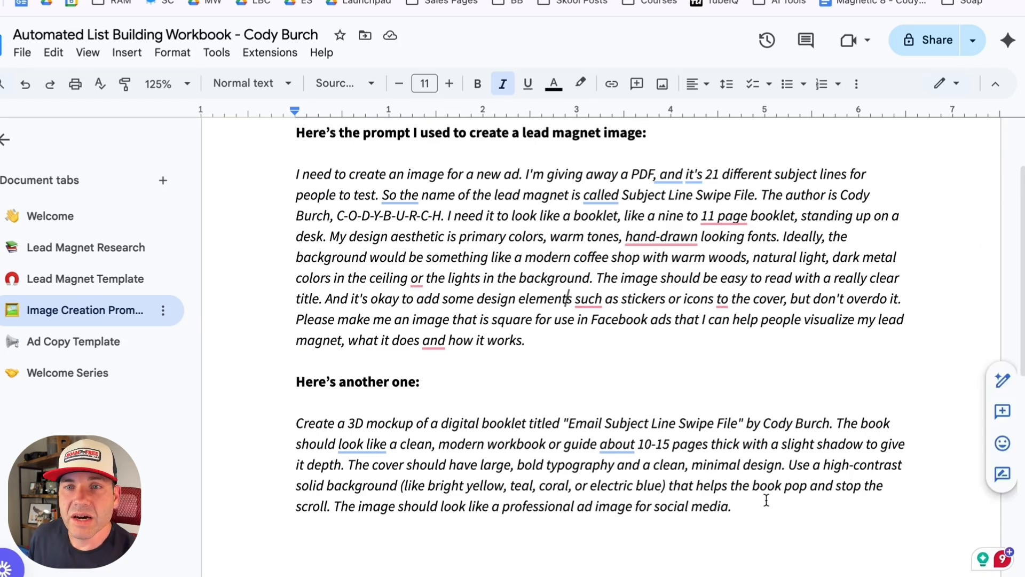
# Step: Copy the workbook's second image prompt, "Create a 3D mockup of a digital booklet…", into a new ChatGPT chat
pyautogui.moveTo(732, 506); pyautogui.dragTo(292, 423)
pyautogui.hotkey('ctrl', 'c')
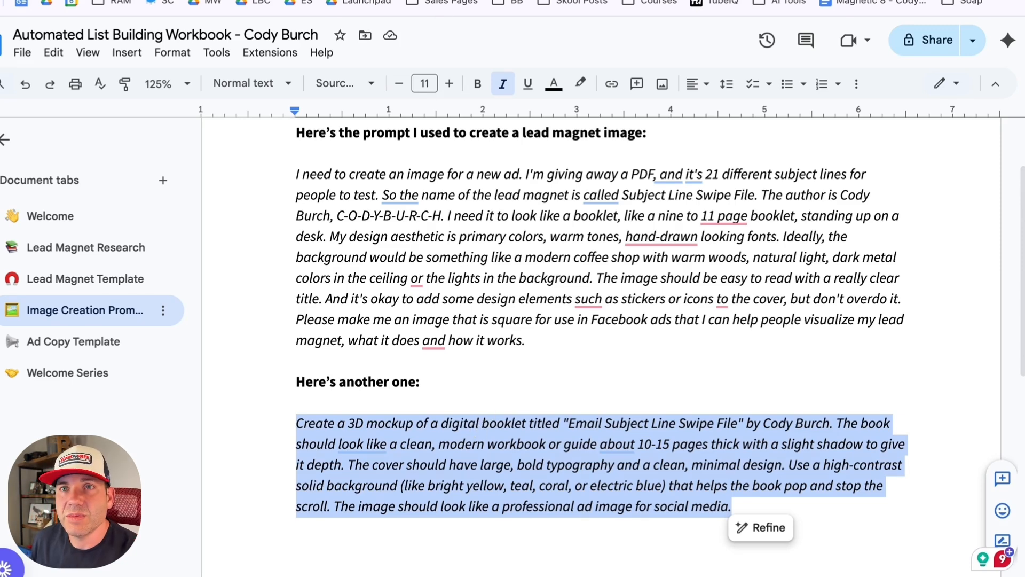
pyautogui.hotkey('ctrl', 'Tab')
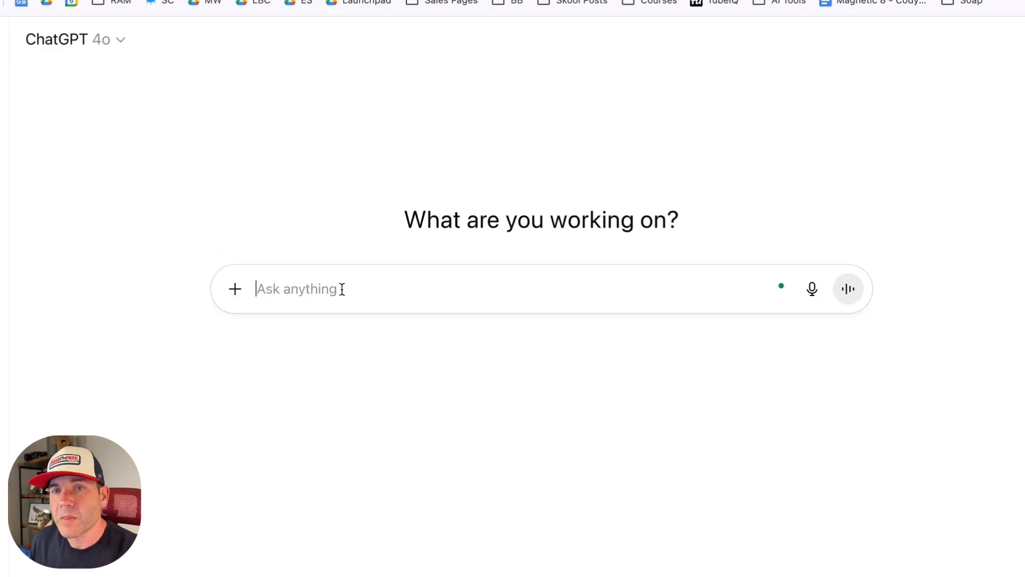
pyautogui.hotkey('ctrl', 'v')
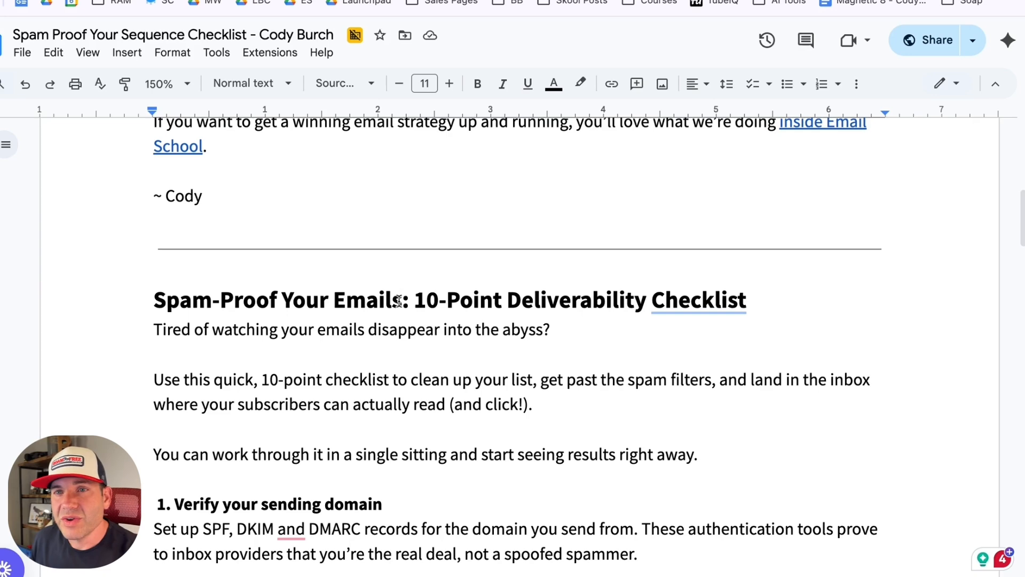
# Step: Replace "Email Subject Line Swipe File" in the prompt with the checklist document's title "Spam-Proof Your Emails: 10-Point Deliverability Checklist"
pyautogui.moveTo(758, 293); pyautogui.dragTo(154, 297)
pyautogui.hotkey('ctrl', 'c')
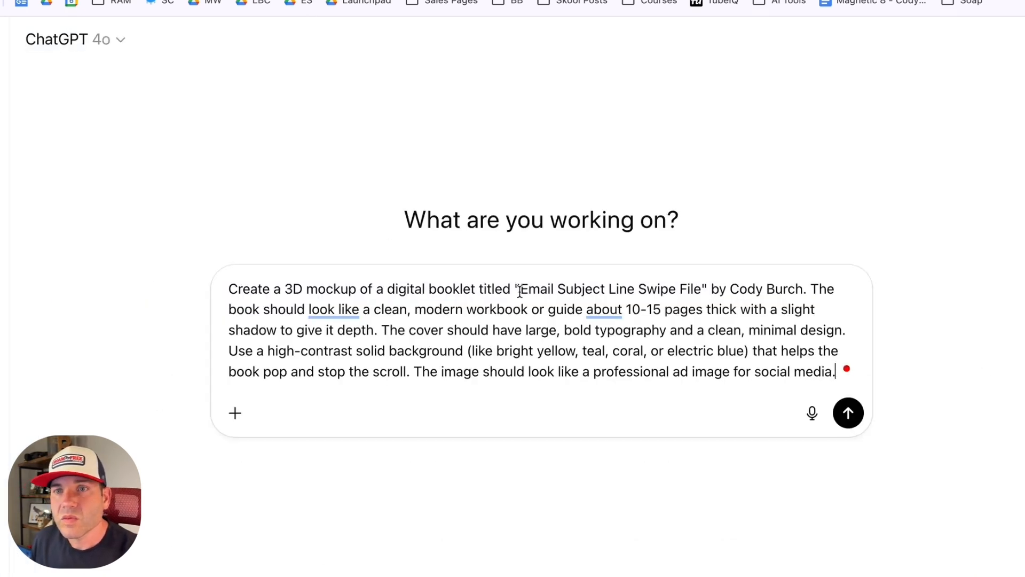
pyautogui.moveTo(520, 291); pyautogui.dragTo(705, 292)
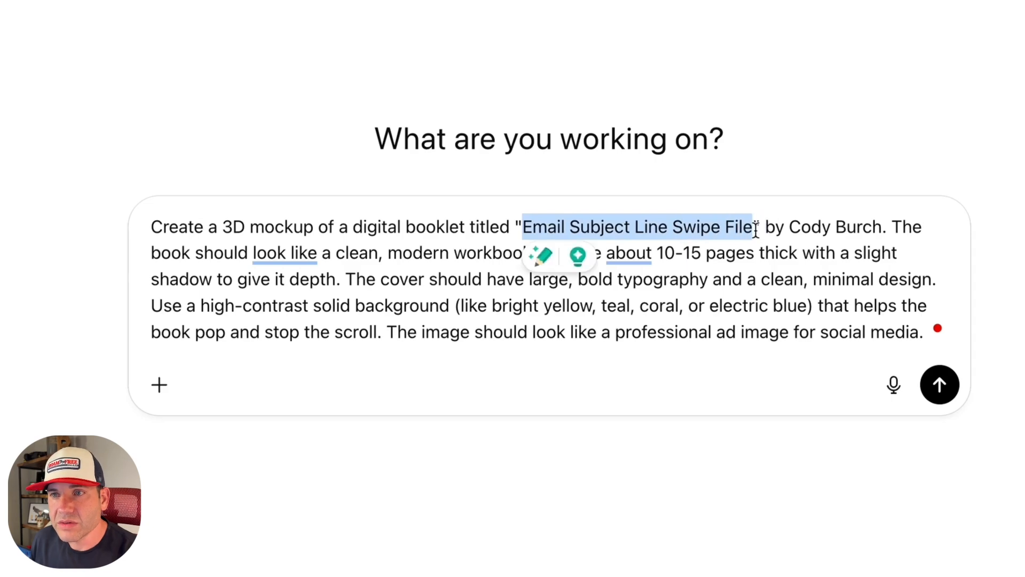
pyautogui.hotkey('ctrl', 'v')
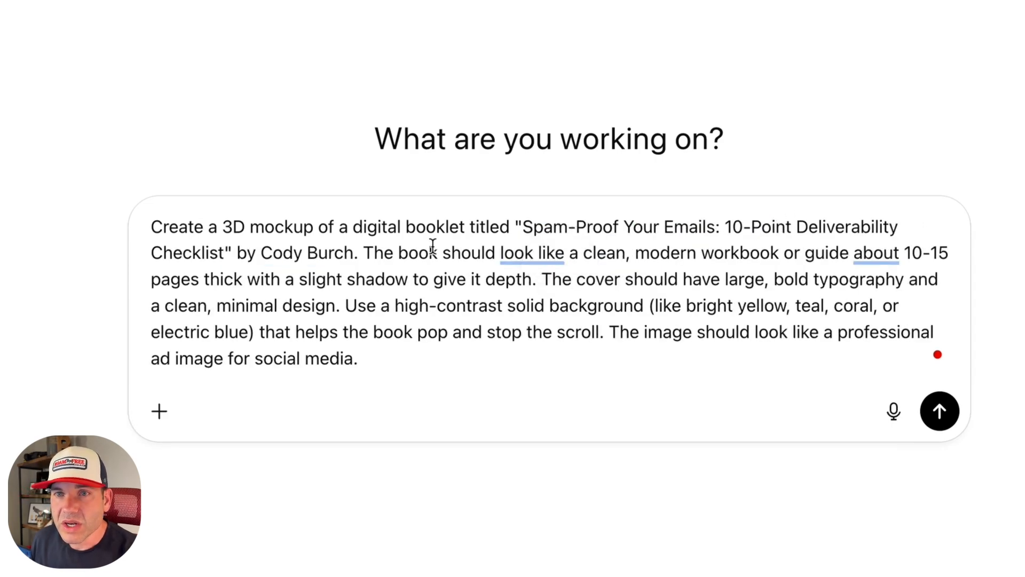
# Step: Add "Make it square dimensions" to the end of the prompt, submit it and view the generated booklet mockup
pyautogui.moveTo(562, 256)
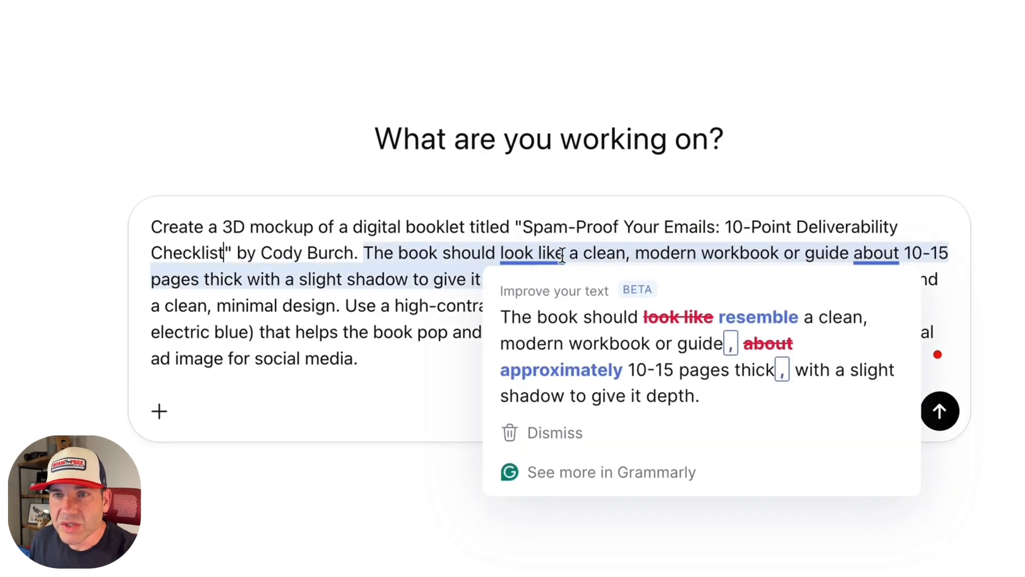
pyautogui.click(615, 253)
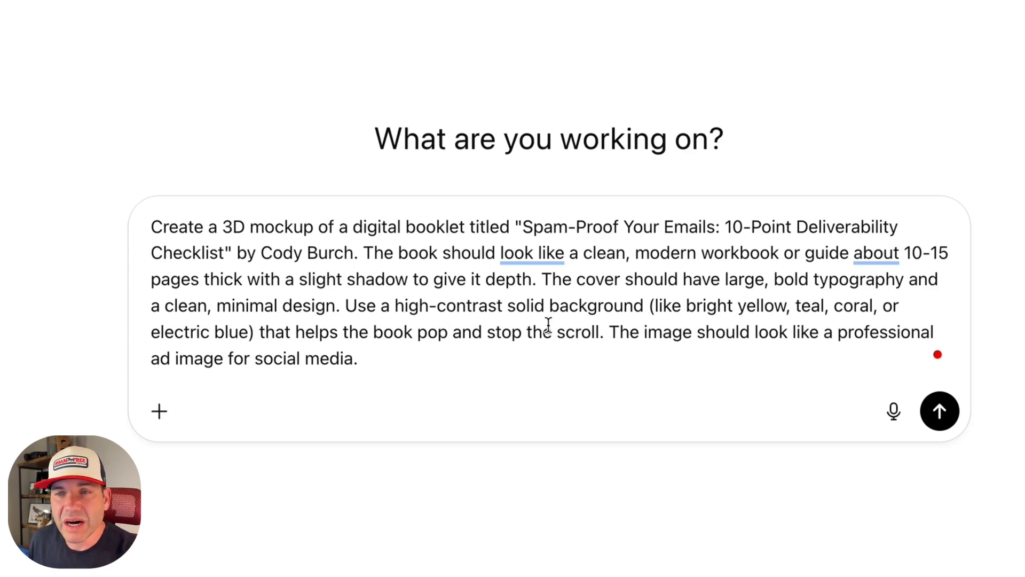
pyautogui.click(457, 354)
pyautogui.write('a')
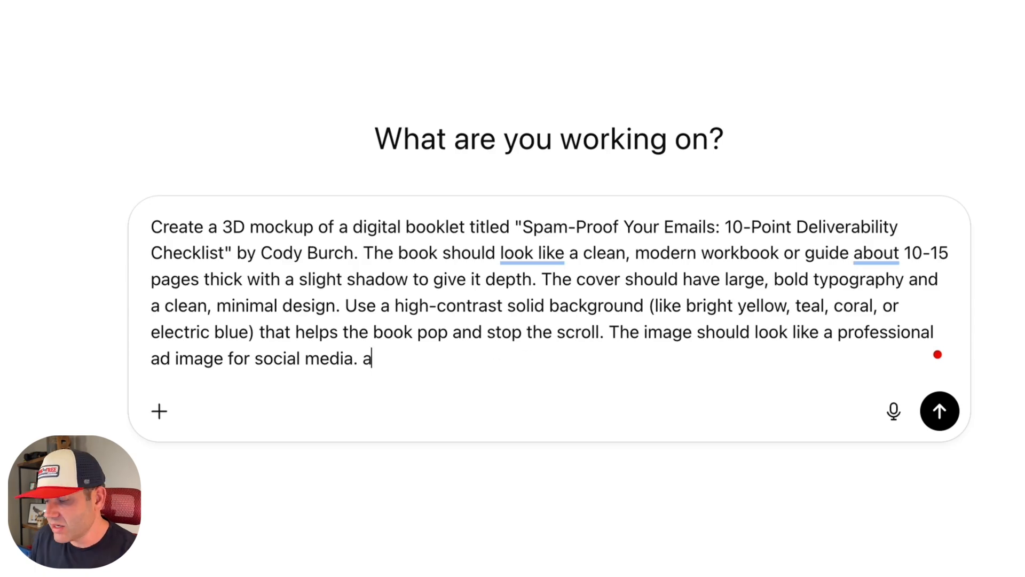
pyautogui.press('BackSpace')
pyautogui.press('BackSpace')
pyautogui.write('Make it w')
pyautogui.press('BackSpace')
pyautogui.write('s')
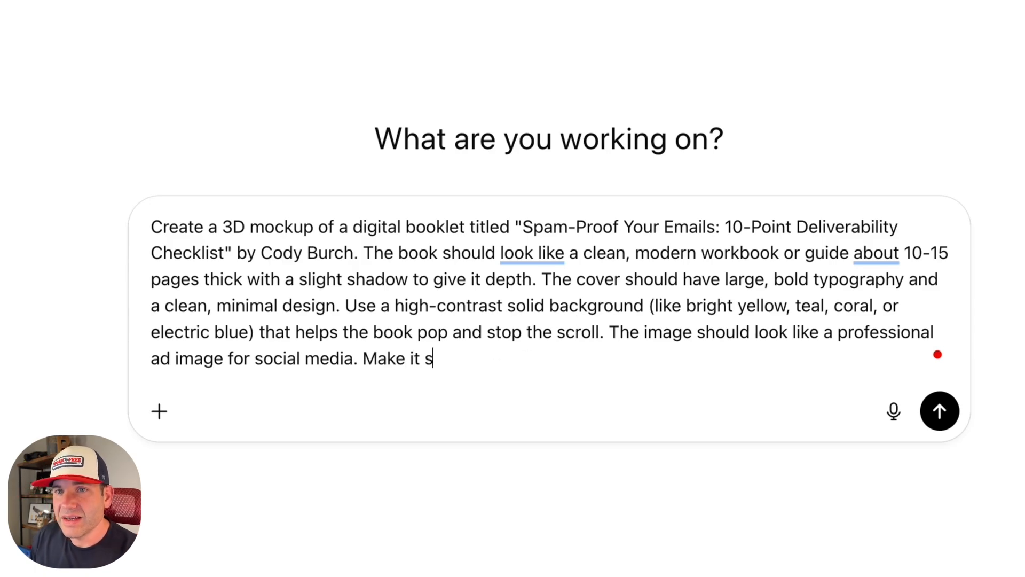
pyautogui.write('quare dimensions.')
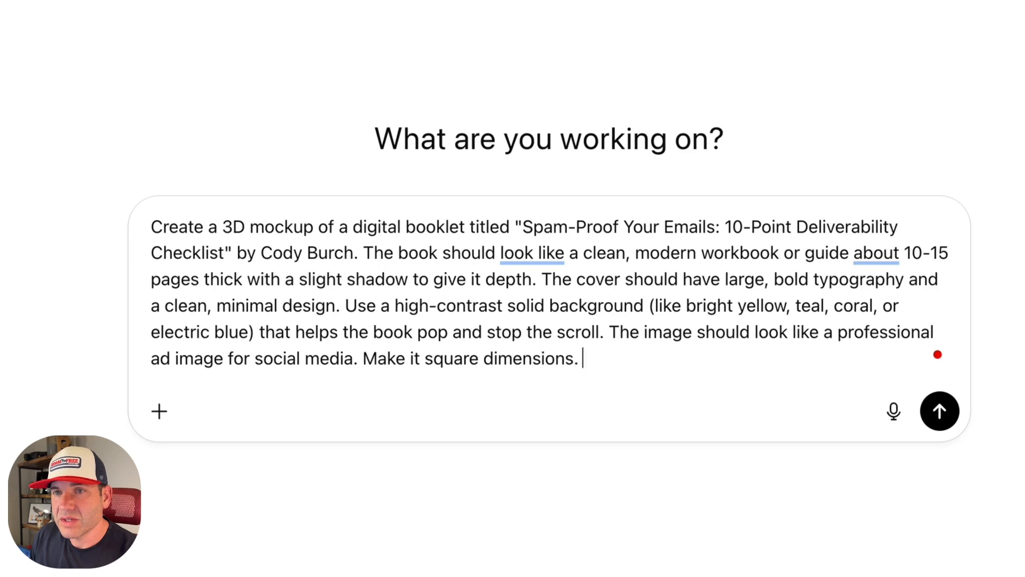
pyautogui.press('Return')
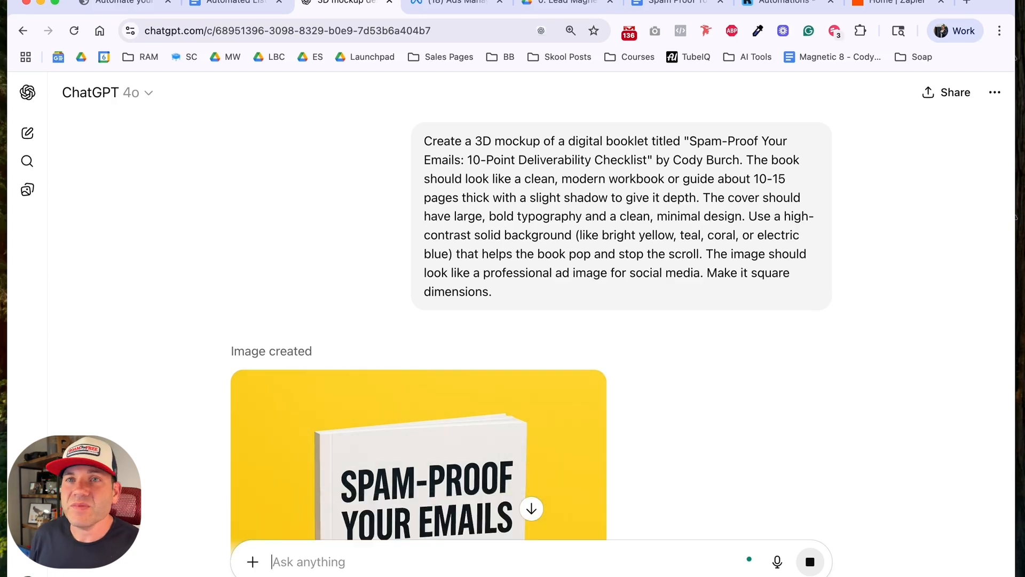
pyautogui.scroll(-4, 454, 411)
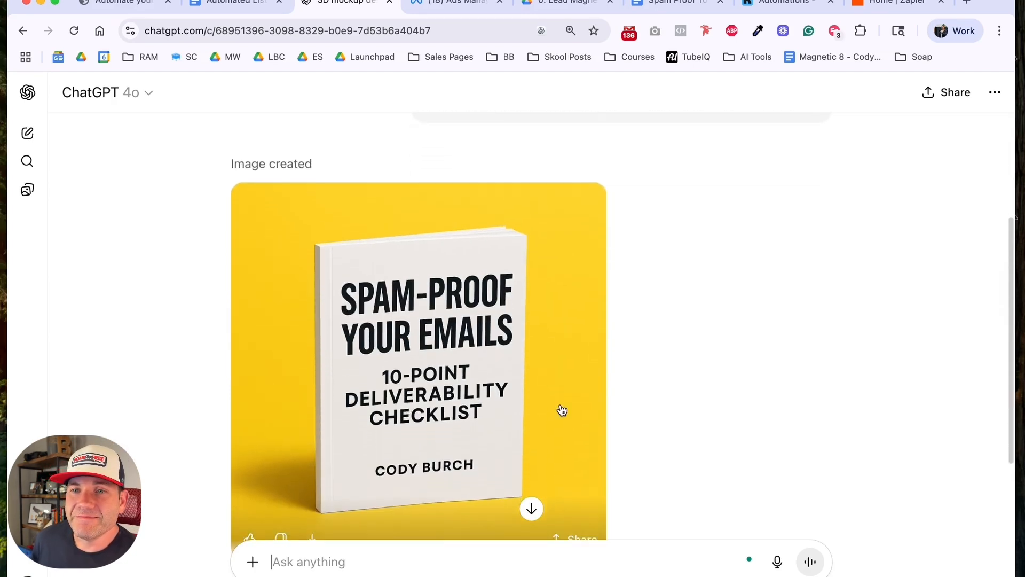
pyautogui.scroll(-2, 655, 409)
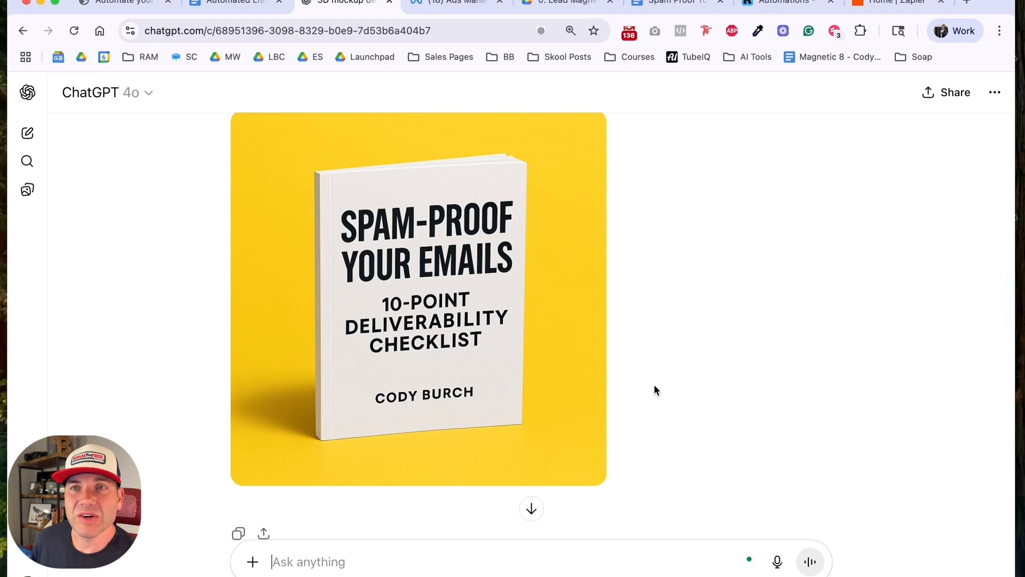
# Step: Copy the workbook's first lead magnet image prompt into the same ChatGPT chat and return to the checklist document for its title
pyautogui.click(236, 6)
pyautogui.moveTo(528, 366); pyautogui.dragTo(309, 216)
pyautogui.press('super+c')
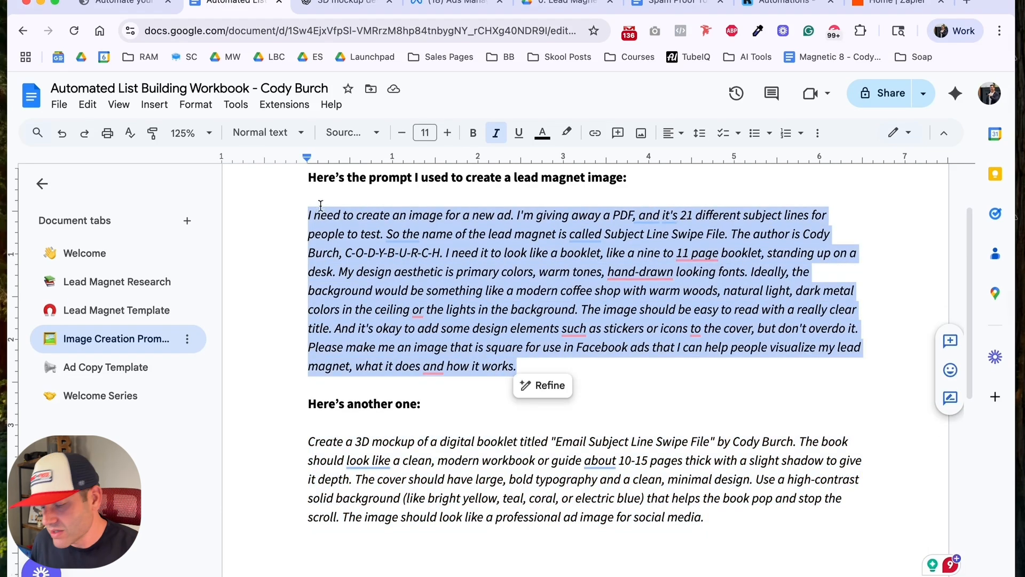
pyautogui.click(342, 4)
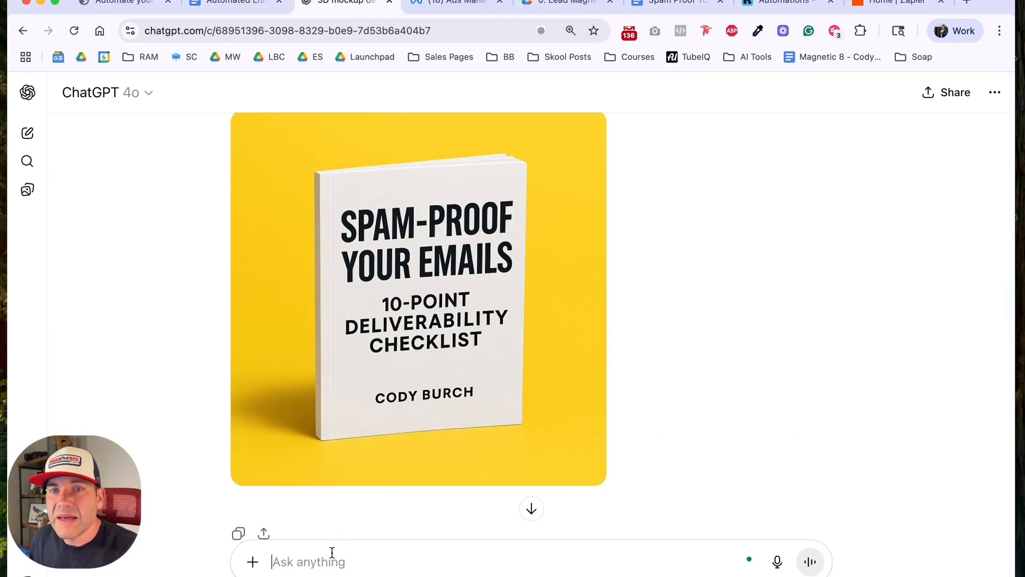
pyautogui.press('super+v')
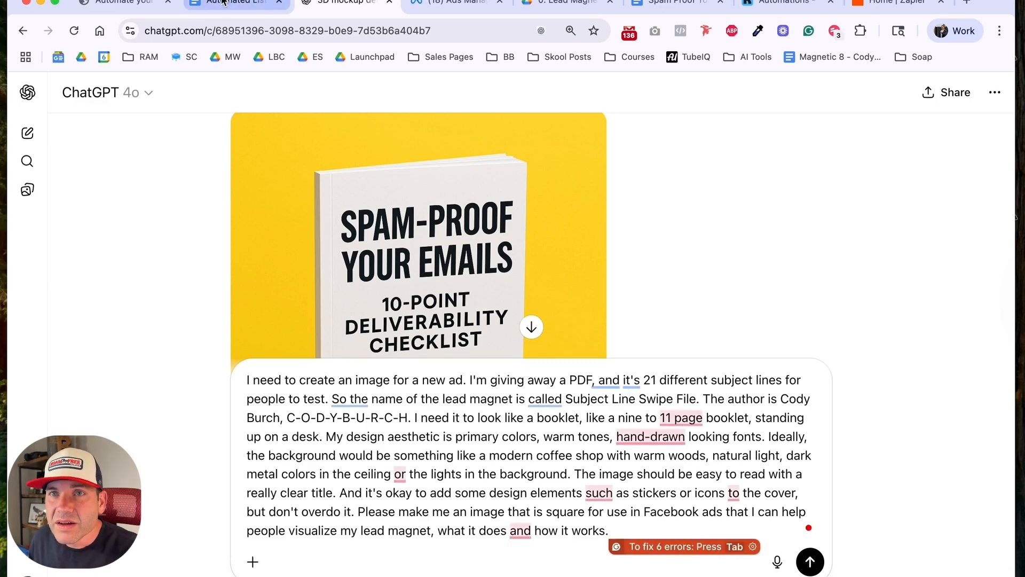
pyautogui.click(691, 5)
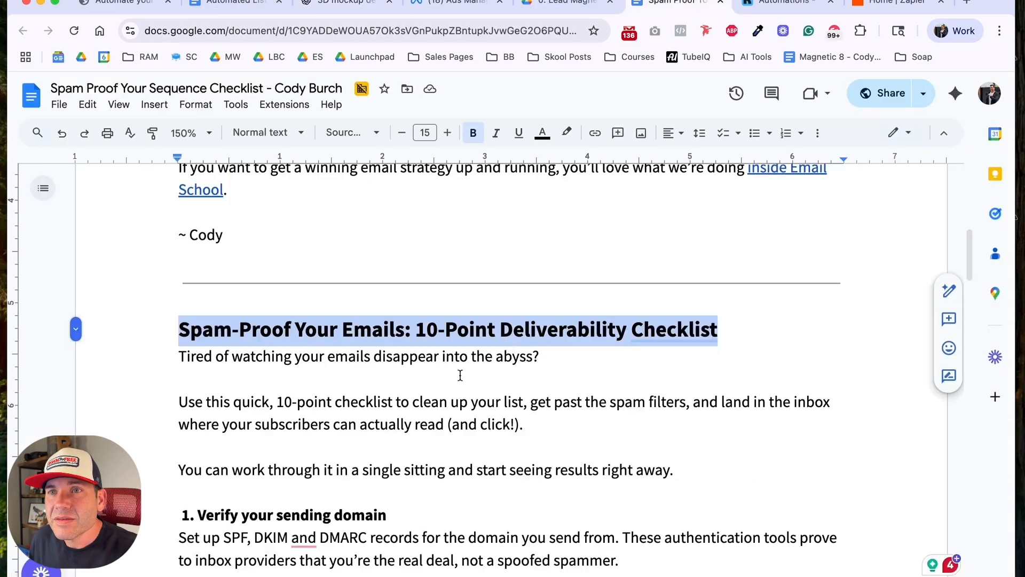
pyautogui.click(342, 4)
# Step: Remove ", and it's 21 different subject lines for people to test" so the sentence reads "I'm giving away a PDF."
pyautogui.moveTo(633, 379)
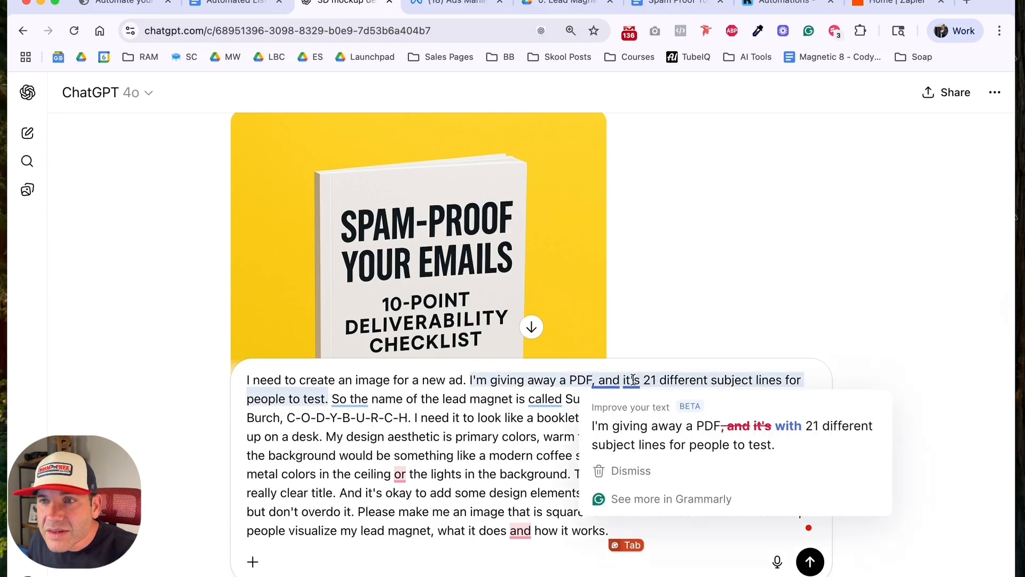
pyautogui.moveTo(644, 380); pyautogui.dragTo(333, 401)
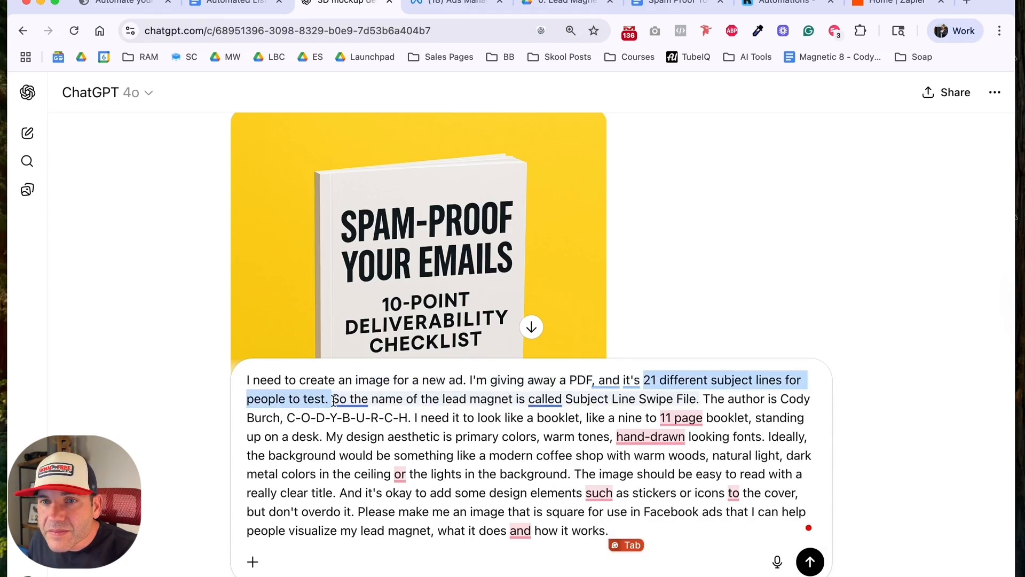
pyautogui.press('BackSpace')
pyautogui.press('BackSpace')
pyautogui.press('BackSpace')
pyautogui.press('BackSpace')
pyautogui.press('BackSpace')
pyautogui.press('BackSpace')
pyautogui.write('.')
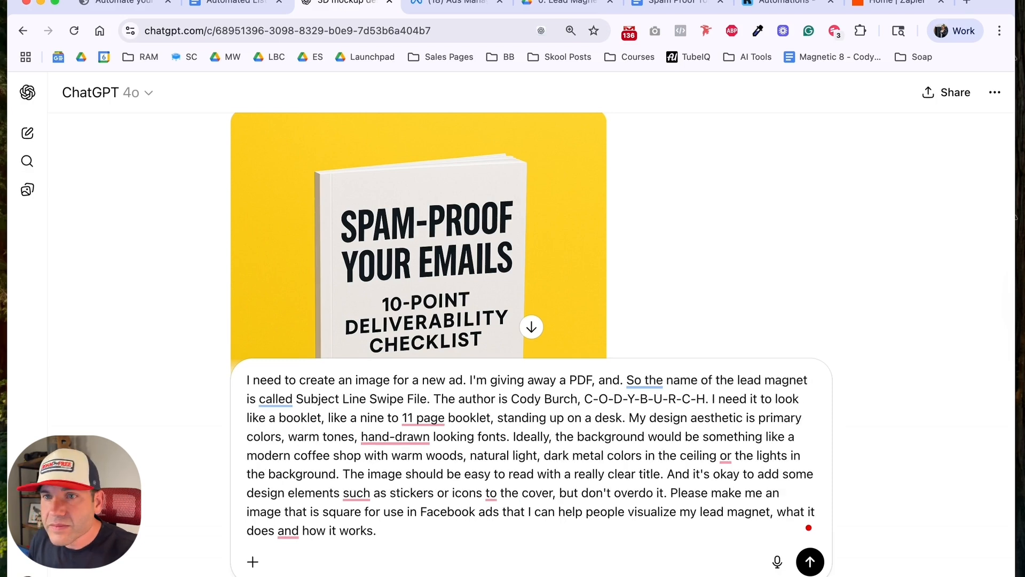
pyautogui.press('BackSpace')
pyautogui.press('BackSpace')
pyautogui.press('BackSpace')
pyautogui.press('BackSpace')
pyautogui.press('BackSpace')
pyautogui.press('BackSpace')
pyautogui.write('.')
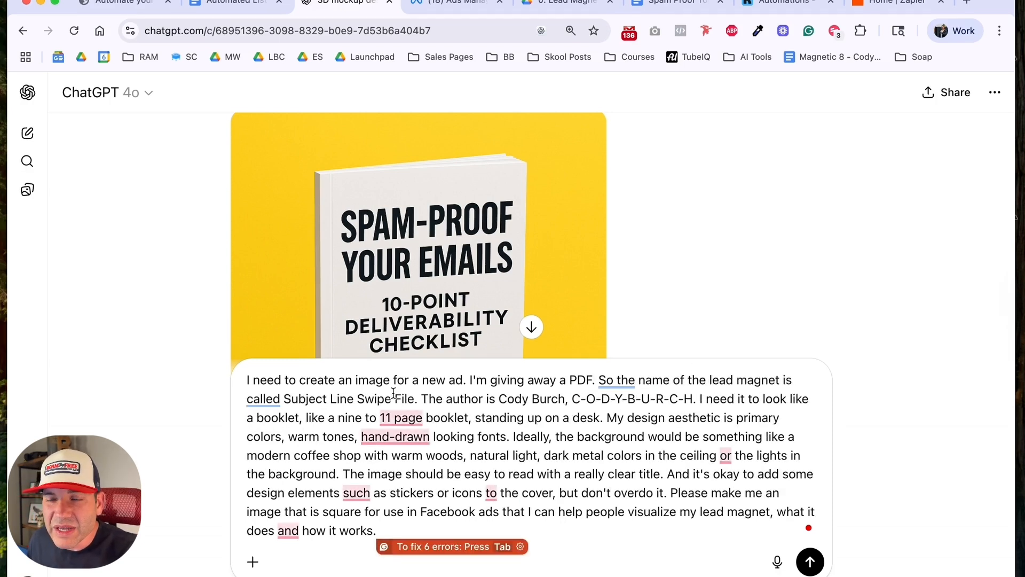
# Step: Replace "Subject Line Swipe File" with "Spam-Proof Your Emails: 10-Point Deliverability Checklist" and submit the prompt
pyautogui.moveTo(283, 400); pyautogui.dragTo(412, 397)
pyautogui.write('Spam-Proof Your Emails: 10-Point Deliverability Checklist')
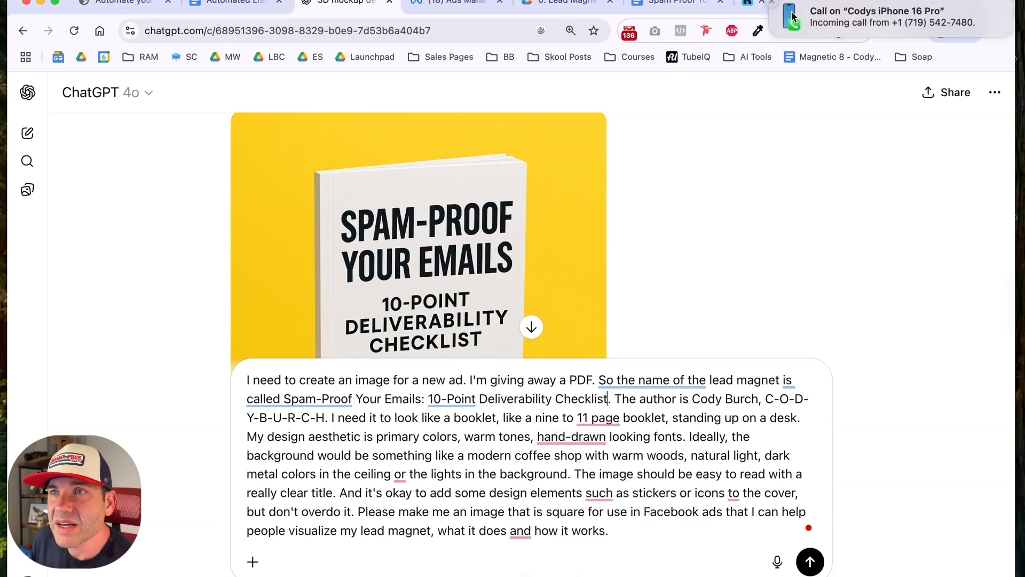
pyautogui.click(771, 4)
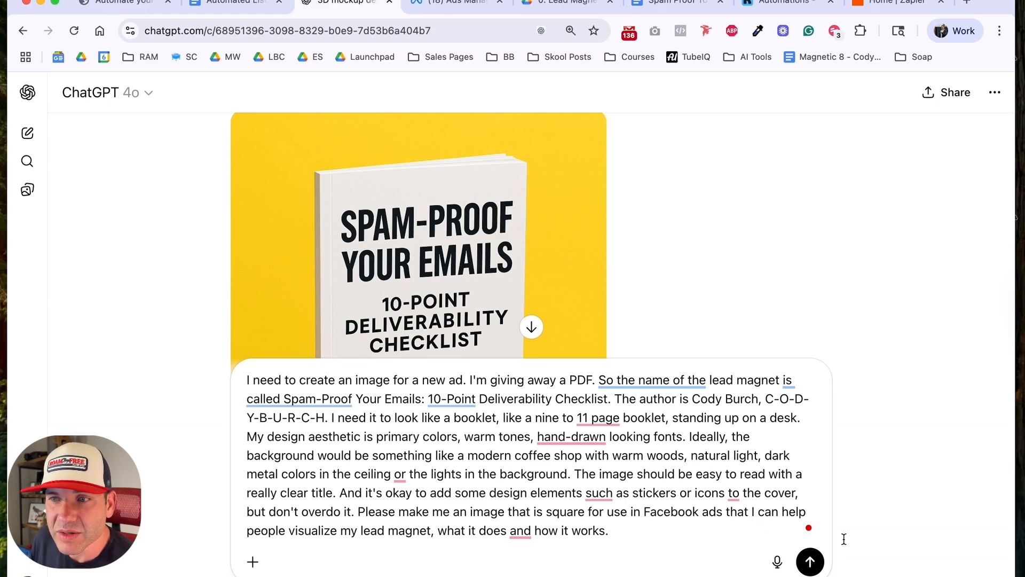
pyautogui.press('Return')
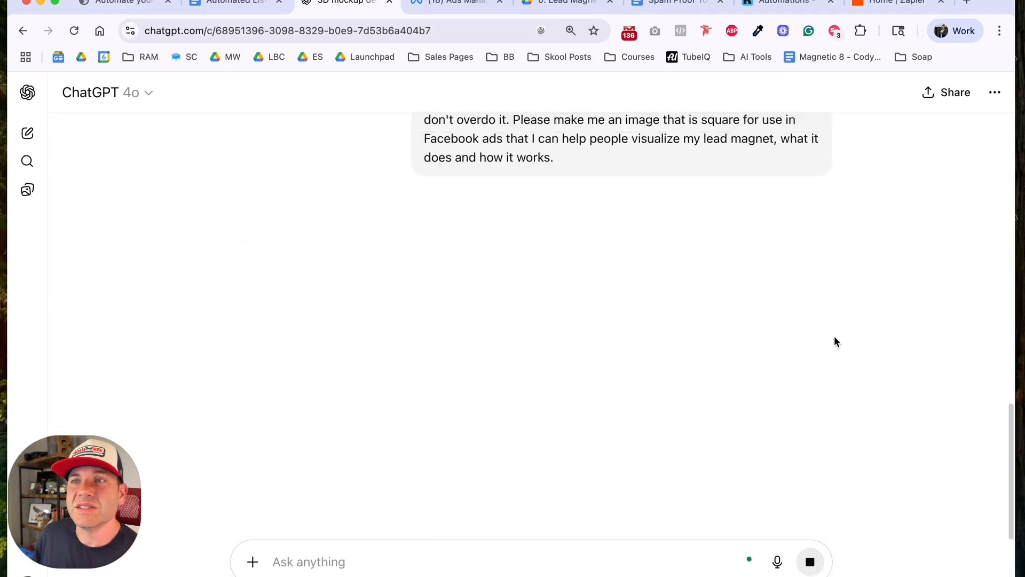
# Step: Download the first booklet mockup with the yellow background from the chat
pyautogui.scroll(15, 833, 335)
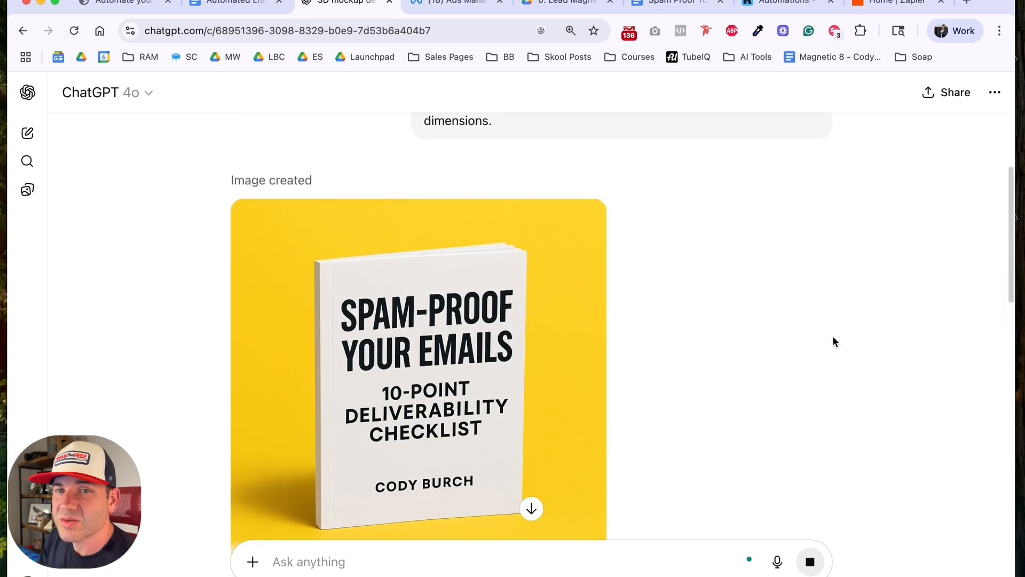
pyautogui.scroll(-2, 833, 340)
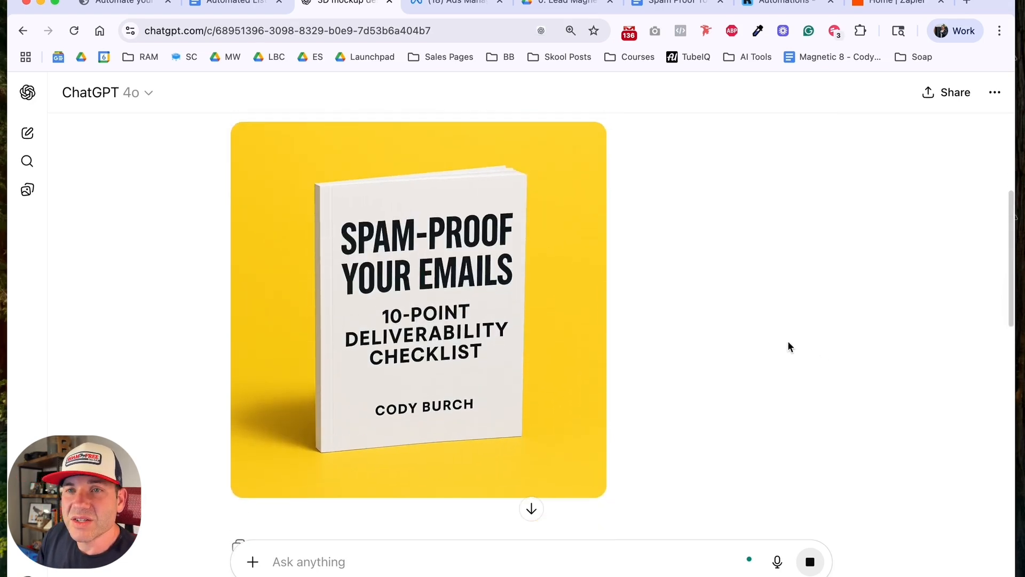
pyautogui.moveTo(543, 320)
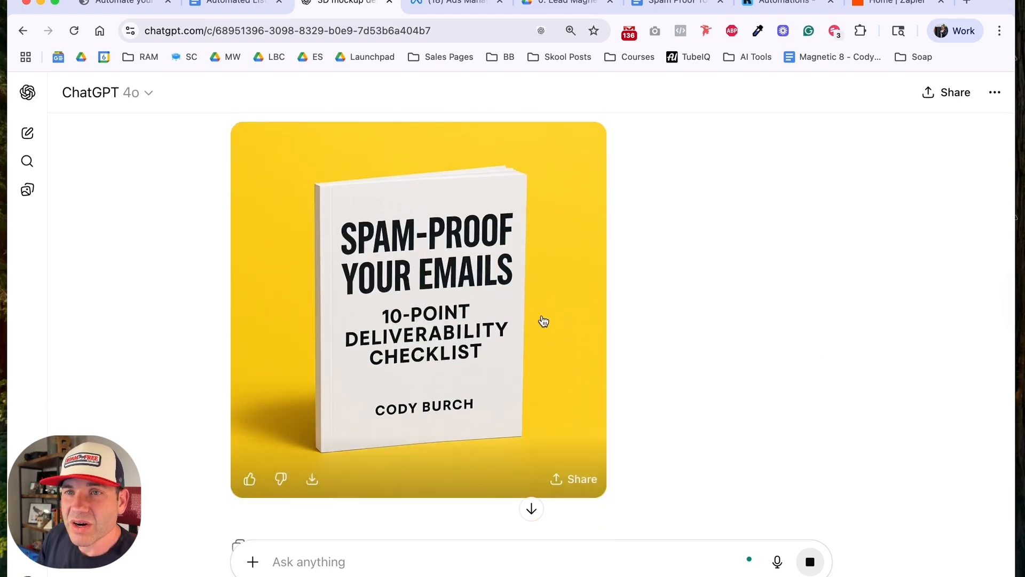
pyautogui.click(312, 479)
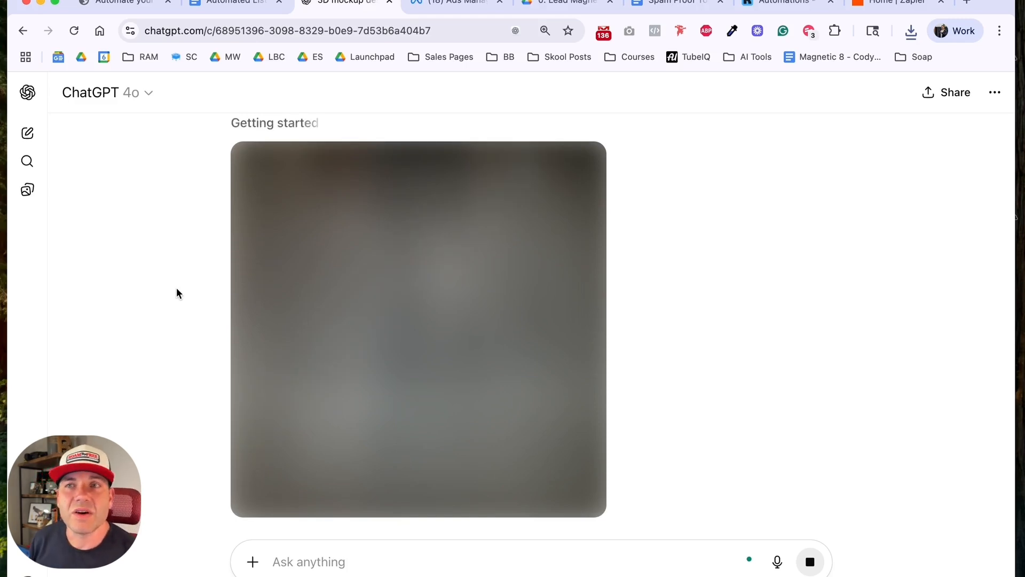
# Step: Find the Spam Proof Your Sequence Checklist file in the Lead Magnets Drive folder, and open the document's sharing settings
pyautogui.click(685, 11)
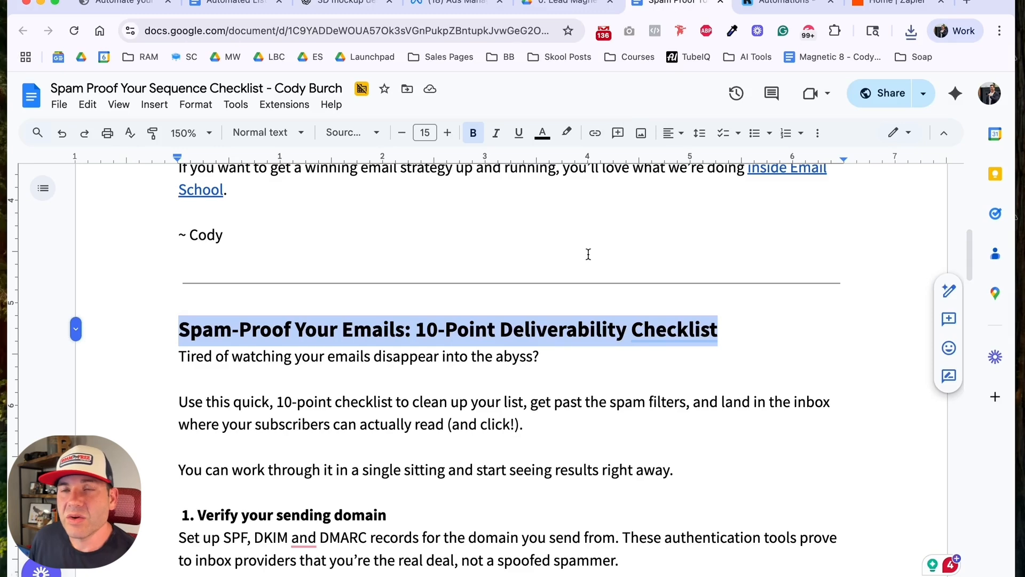
pyautogui.click(547, 5)
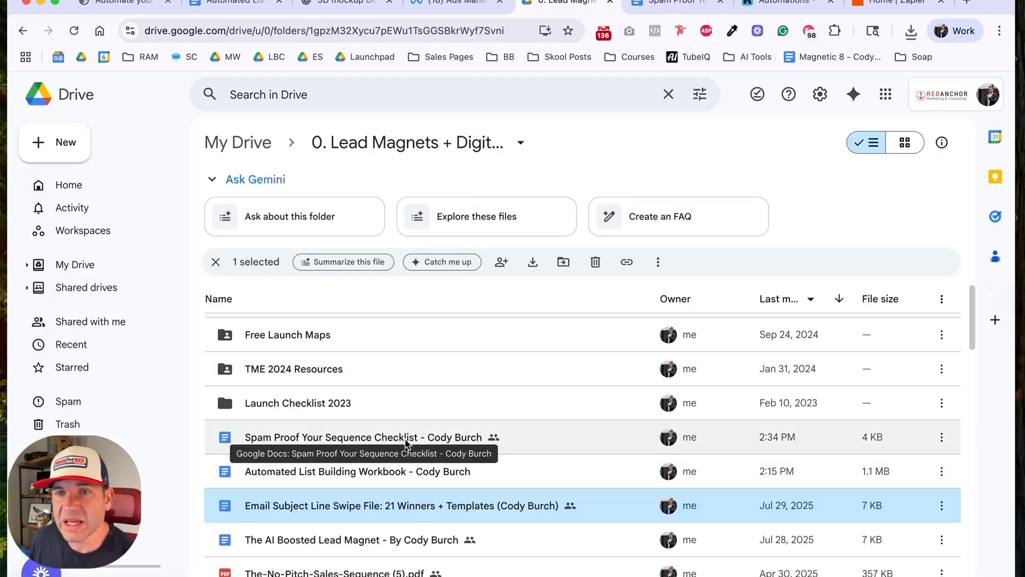
pyautogui.click(403, 443)
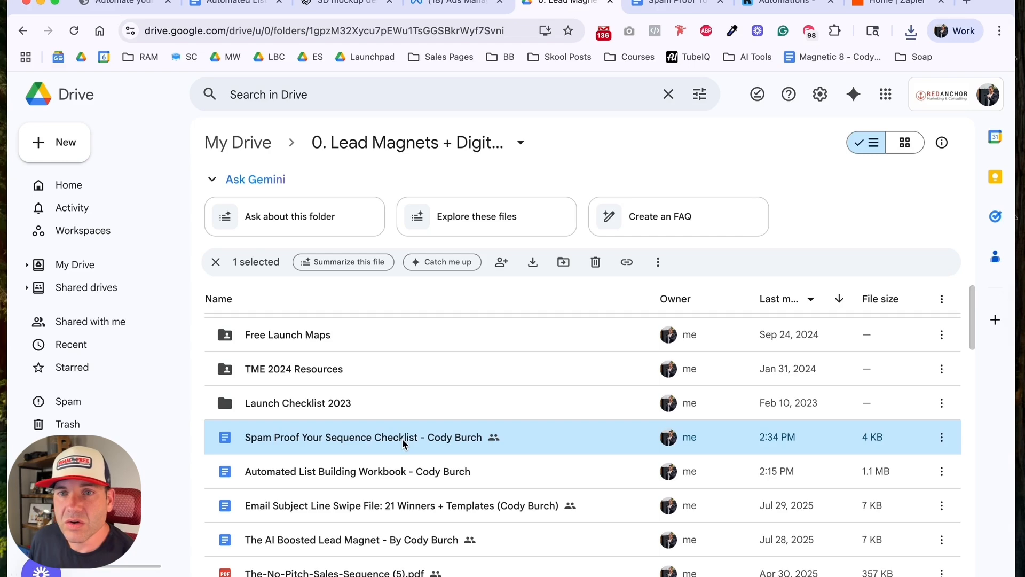
pyautogui.click(667, 4)
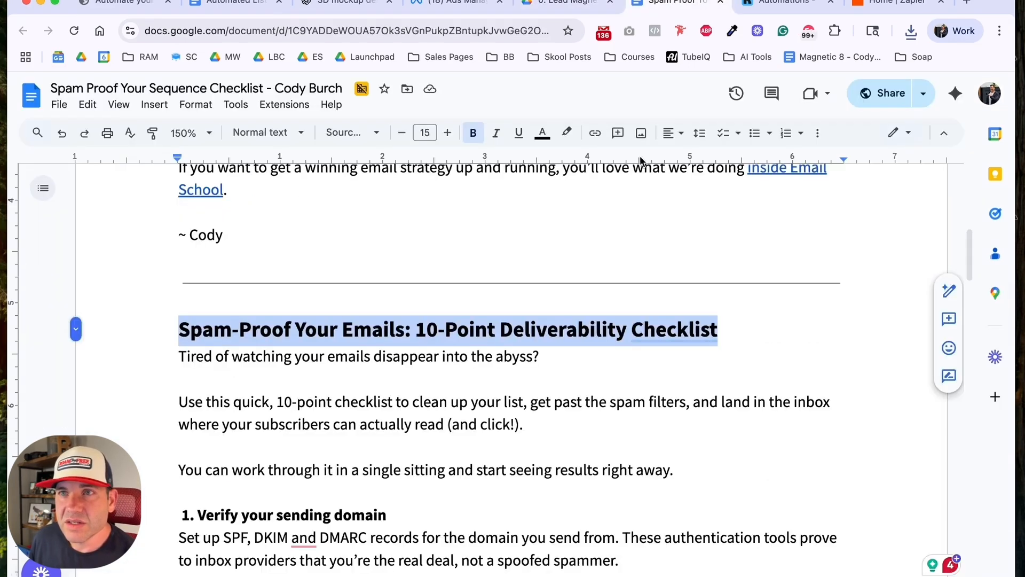
pyautogui.click(886, 93)
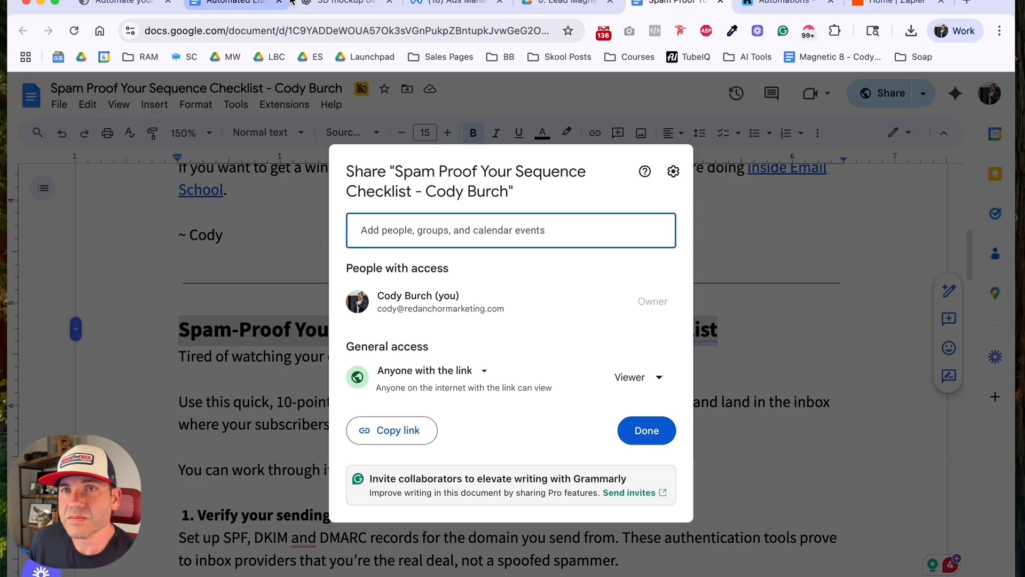
# Step: Return to the ChatGPT chat and download the new coffee-shop booklet image
pyautogui.click(339, 3)
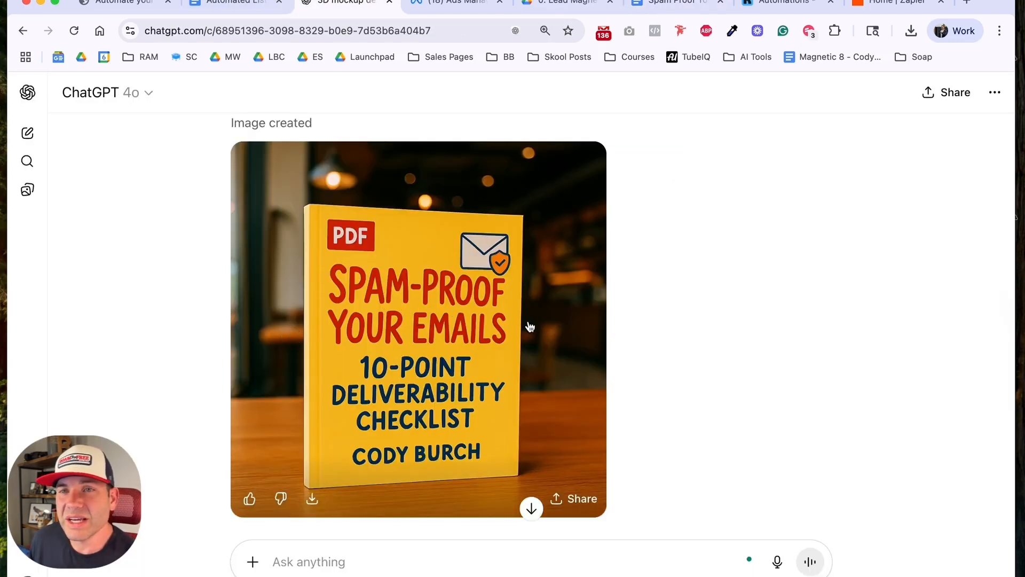
pyautogui.scroll(-1, 511, 376)
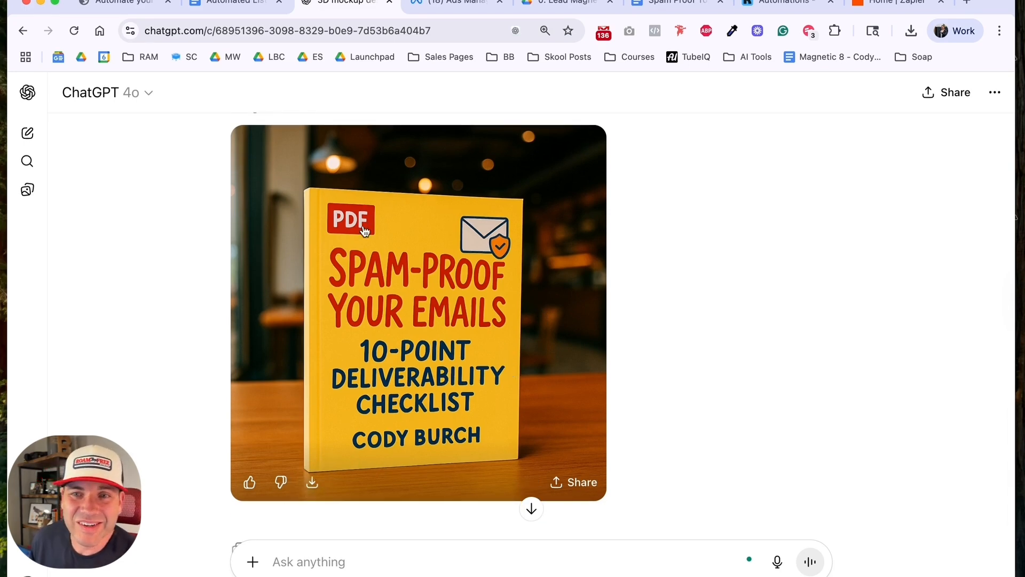
pyautogui.click(313, 483)
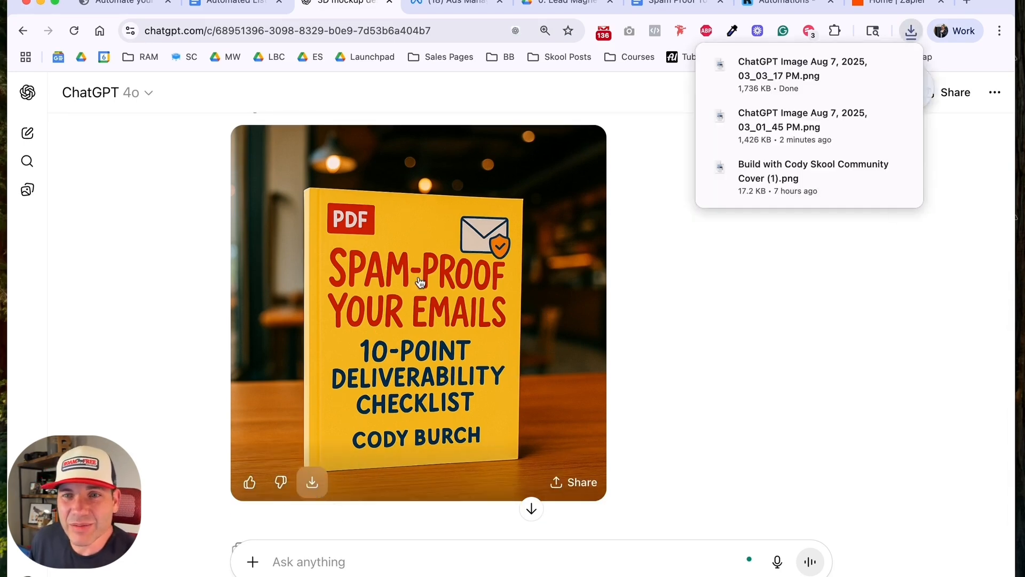
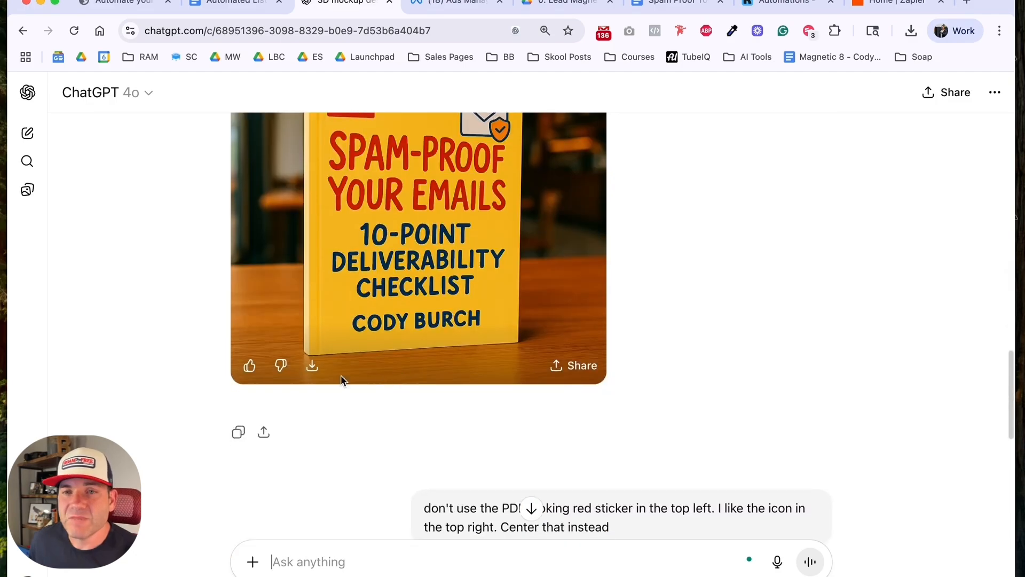
# Step: Download the coffee-shop booklet image, and ask ChatGPT to change the yellow-background mockup's background color to an eye-catching shade of blue
pyautogui.click(312, 364)
pyautogui.scroll(15, 625, 317)
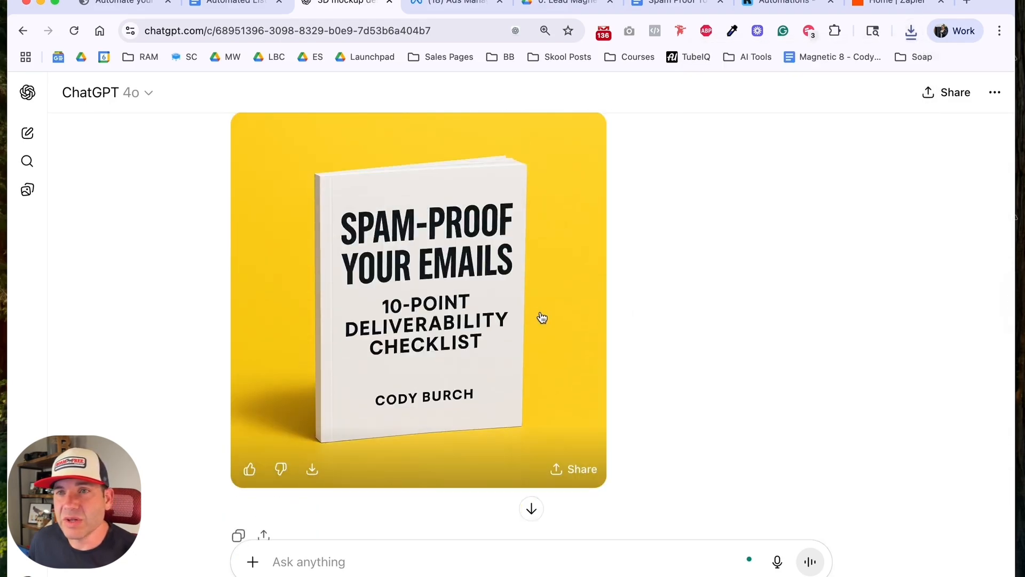
pyautogui.click(401, 434)
pyautogui.write('can you change the background color to an eye-catching shade of blue')
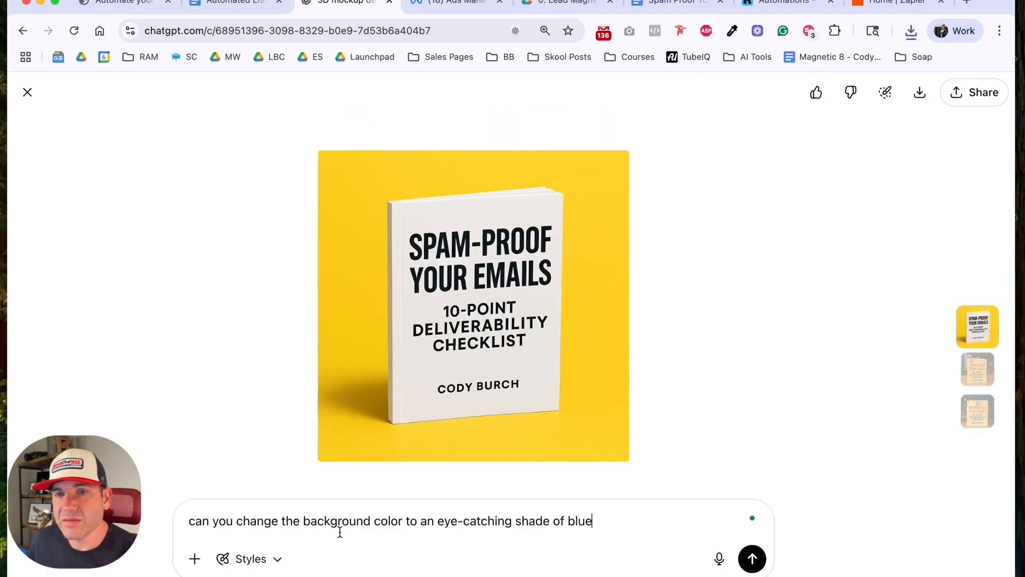
pyautogui.press('Return')
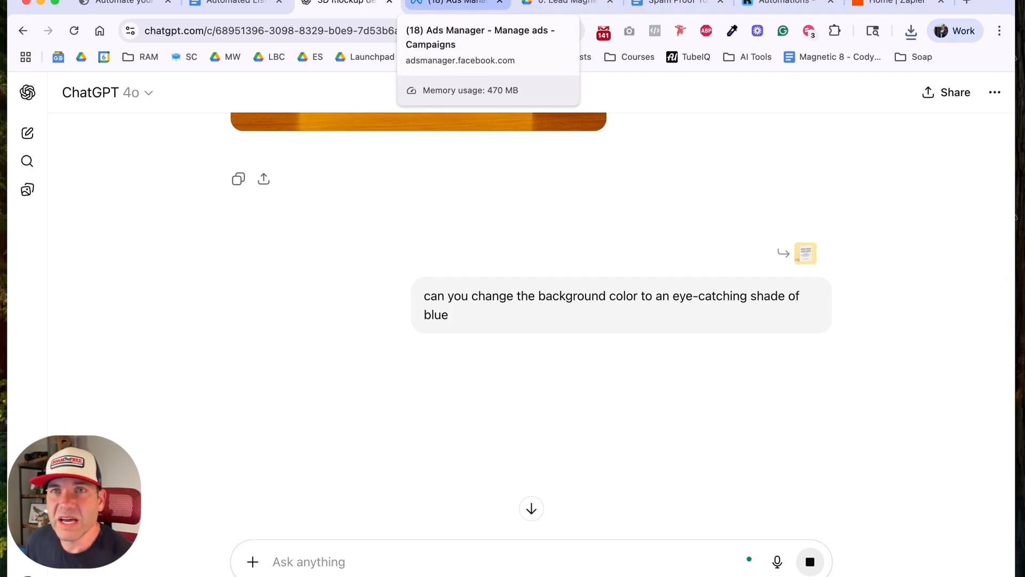
# Step: Add a document tab named "Setup Ad Account" with a gear icon to the Automated List Building Workbook
pyautogui.click(209, 7)
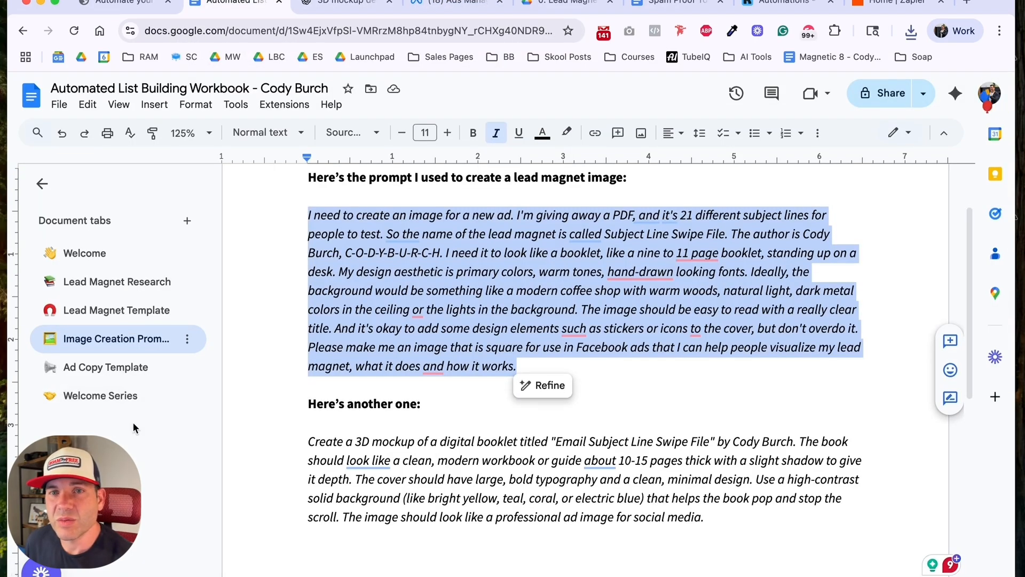
pyautogui.click(187, 222)
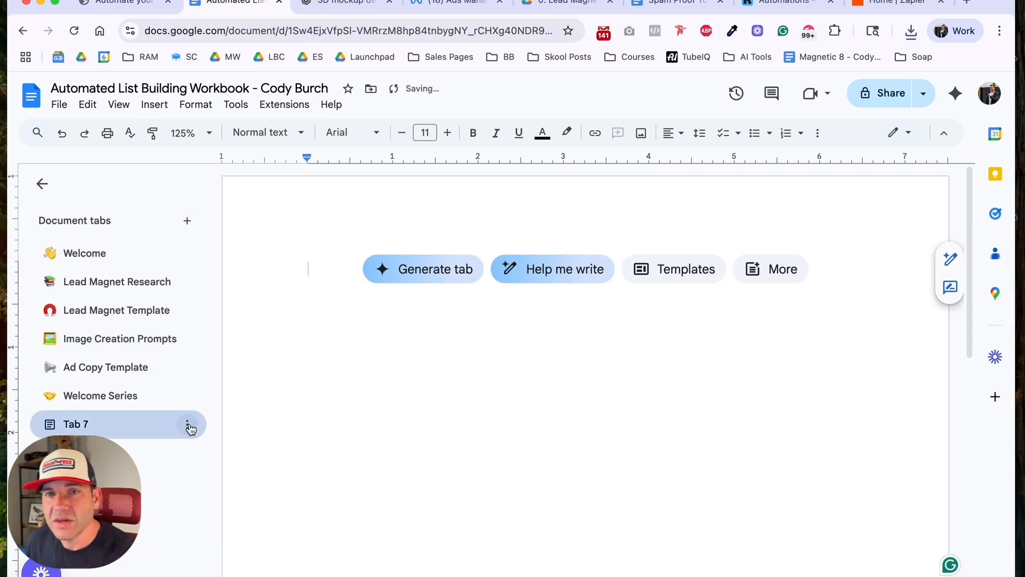
pyautogui.click(187, 424)
pyautogui.click(227, 261)
pyautogui.write('Setup Ad ')
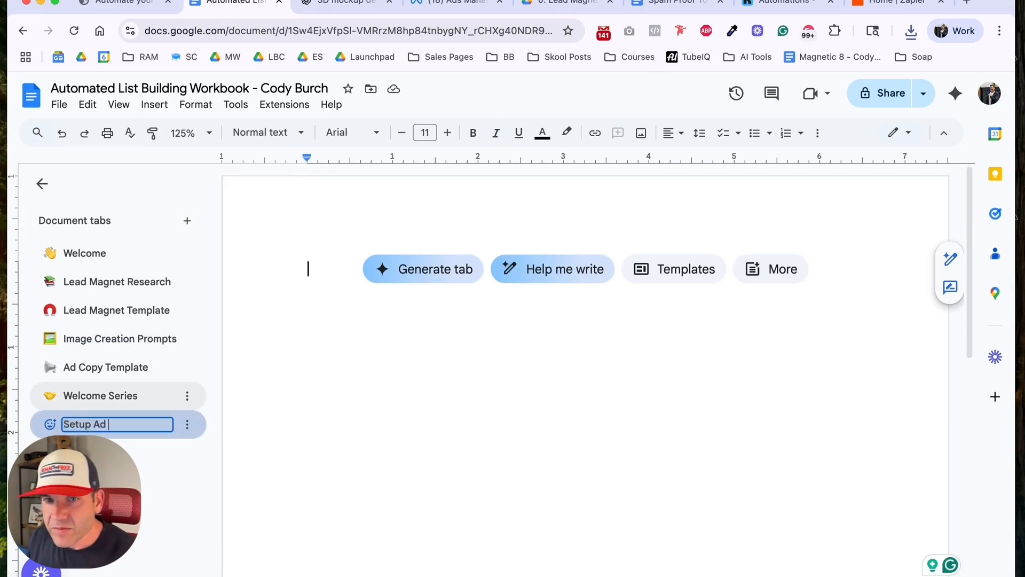
pyautogui.write('Account')
pyautogui.press('Return')
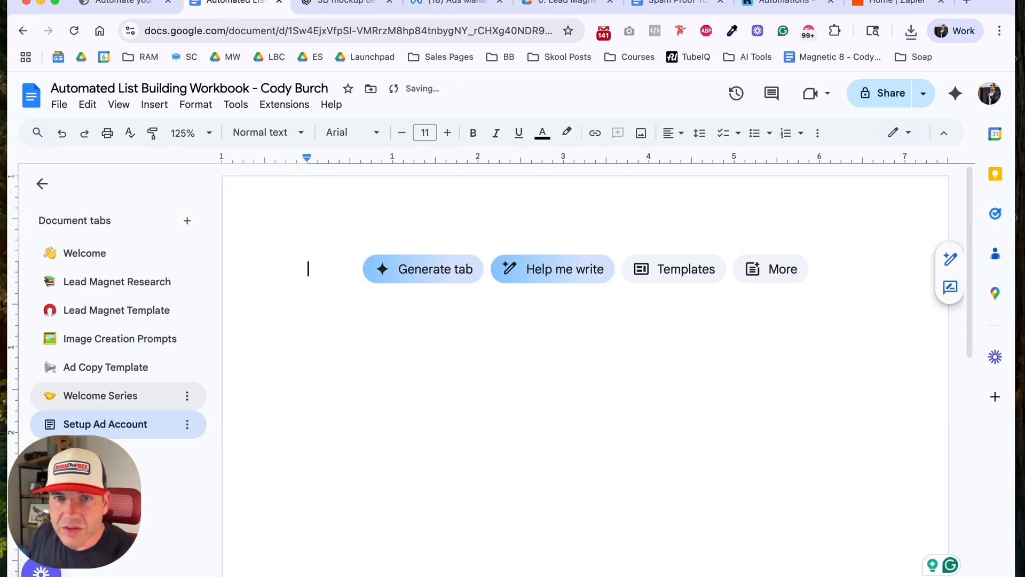
pyautogui.click(50, 425)
pyautogui.write('gear')
pyautogui.press('Return')
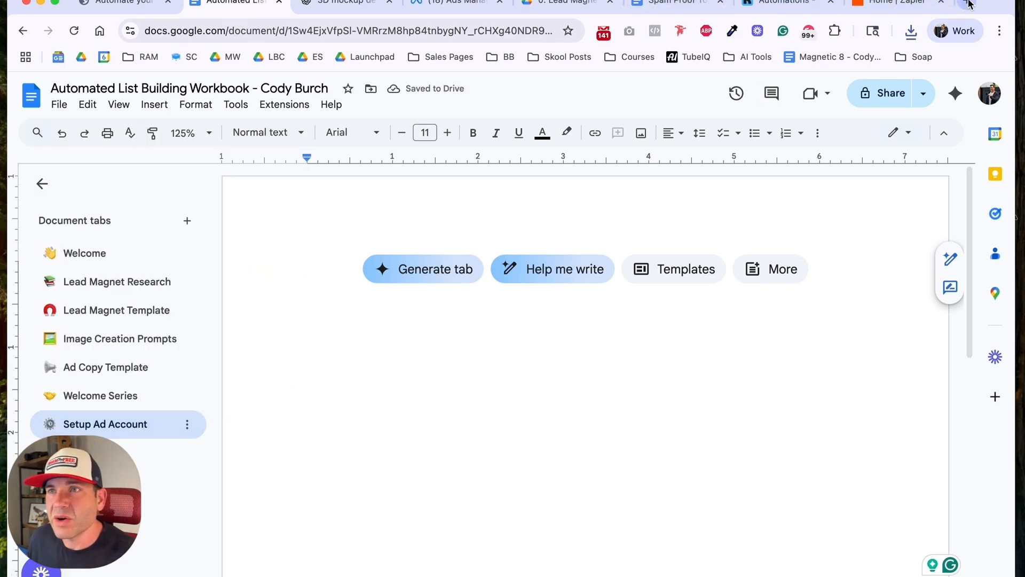
# Step: Copy the "Bonus: How to Setup An Ad Account" lesson text from Email School's Automated List Building Machine course into the Setup Ad Account tab
pyautogui.press('super+t')
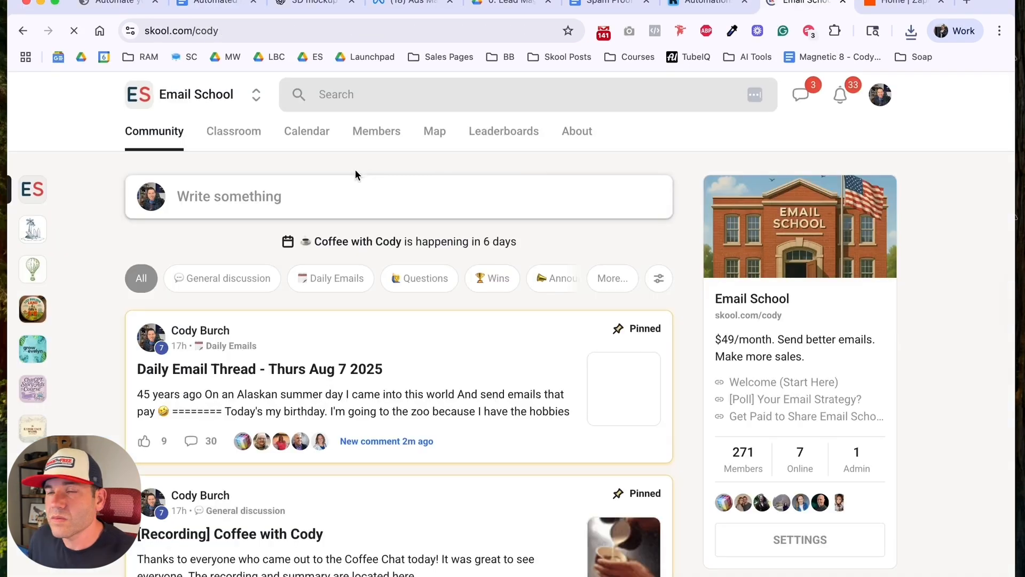
pyautogui.click(252, 132)
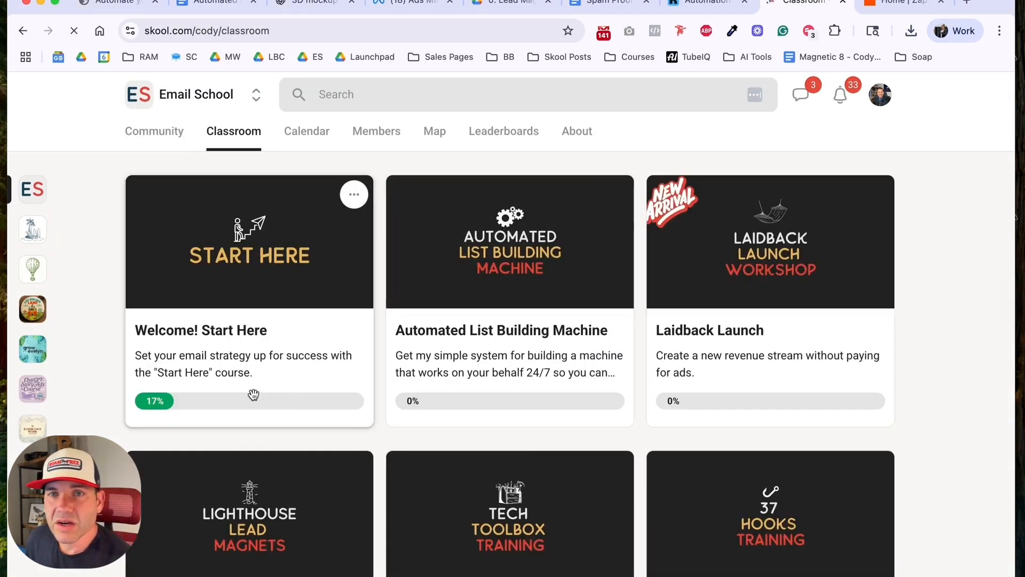
pyautogui.click(476, 328)
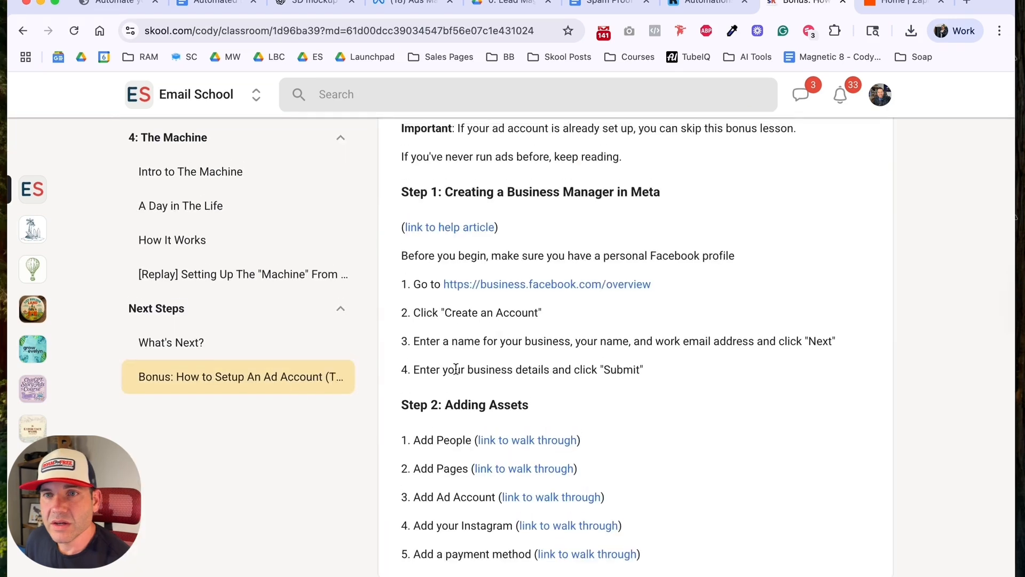
pyautogui.press('super+a')
pyautogui.moveTo(663, 557); pyautogui.dragTo(400, 246)
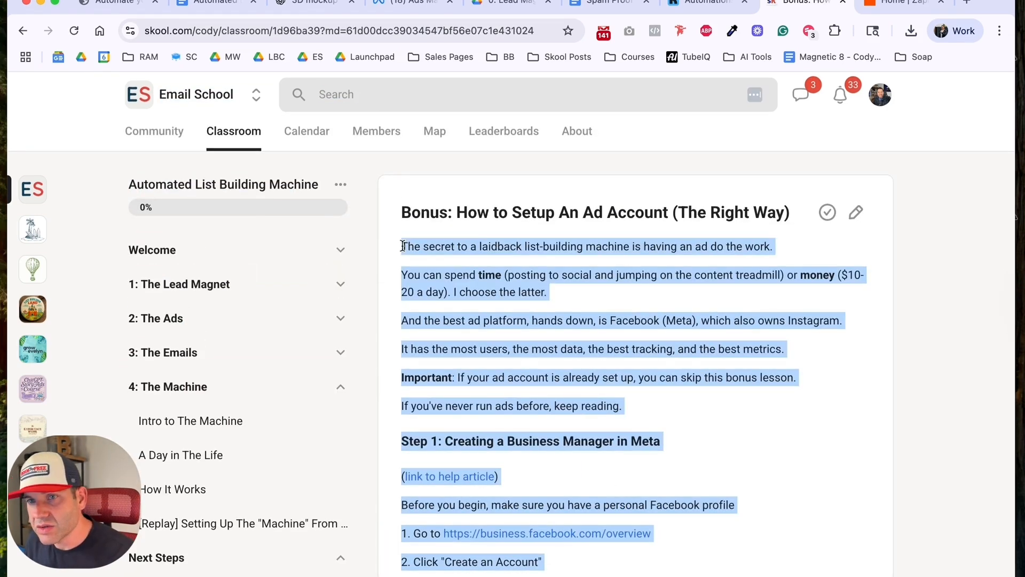
pyautogui.click(197, 3)
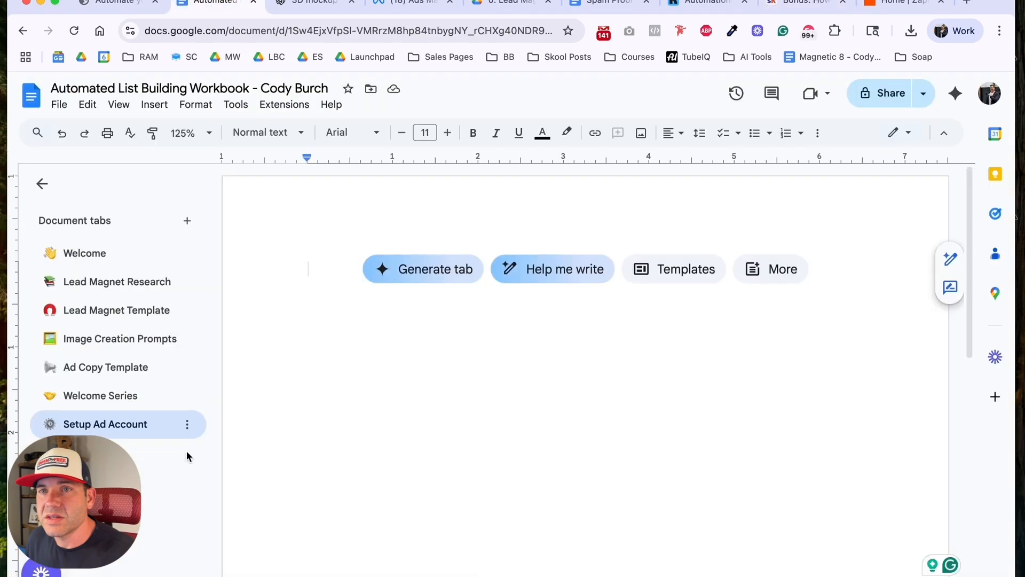
pyautogui.press('super+v')
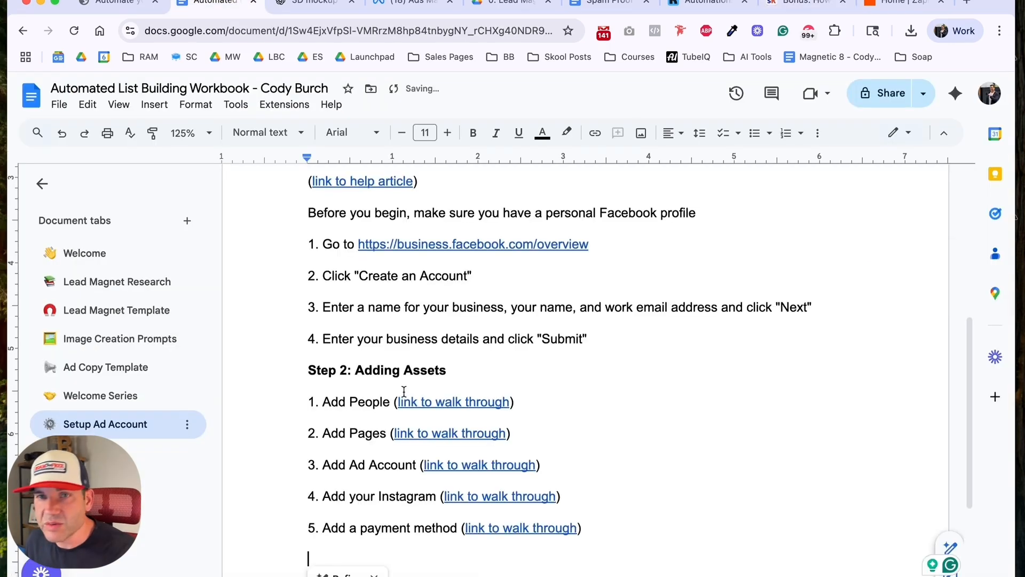
# Step: Change the font of all the pasted lesson text from Arial to the Source font used in the workbook's other tabs
pyautogui.press('super+a')
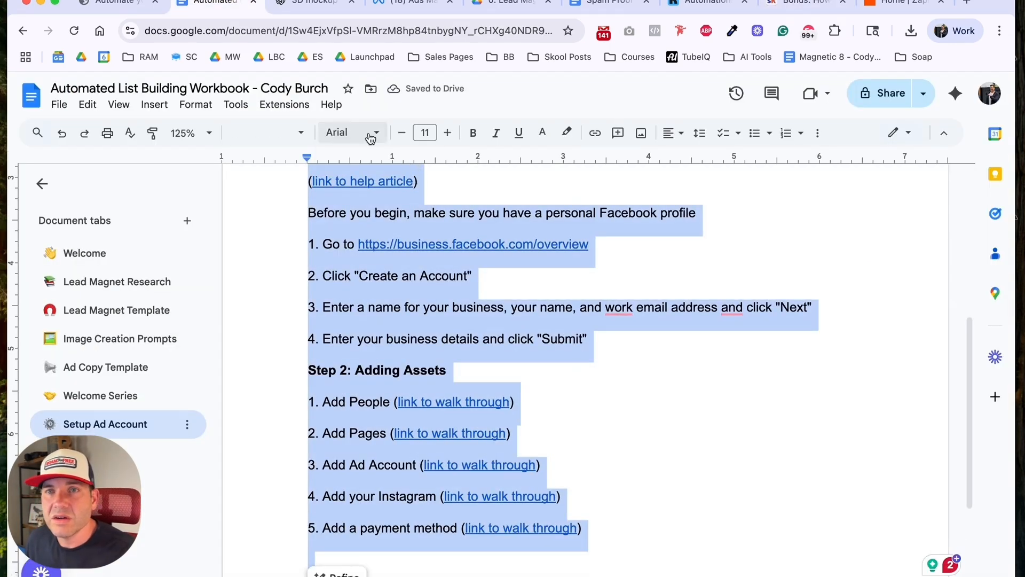
pyautogui.click(366, 132)
pyautogui.click(374, 217)
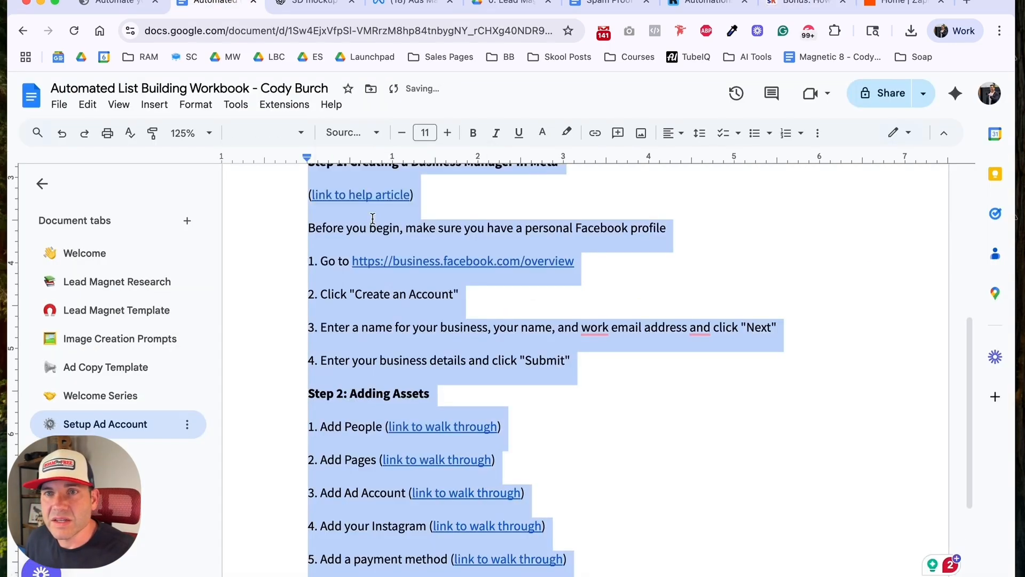
pyautogui.click(430, 232)
# Step: Return to the ChatGPT chat and compare the blue booklet image with the earlier coffee-shop versions and their prompts
pyautogui.click(306, 6)
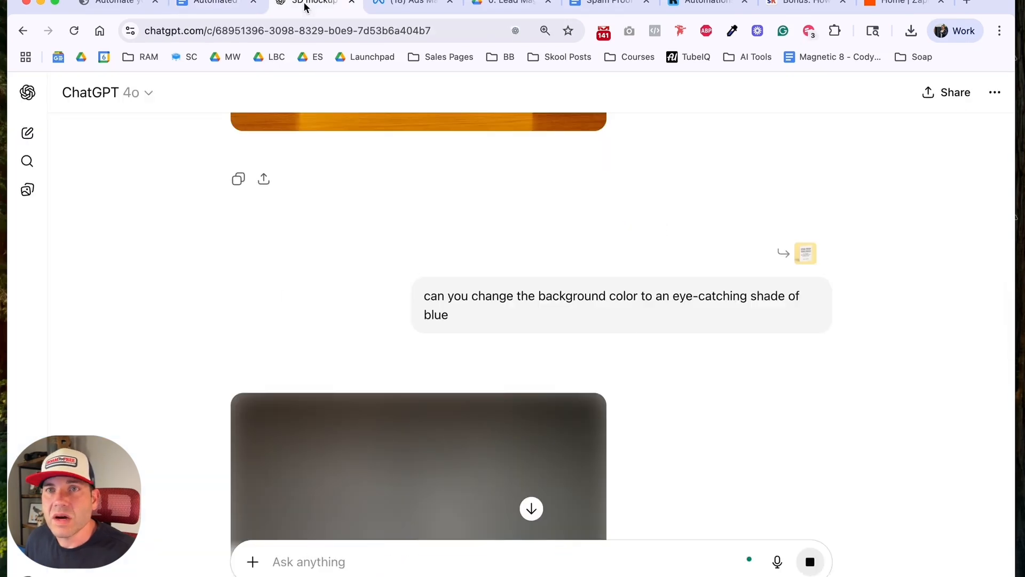
pyautogui.scroll(-5, 184, 334)
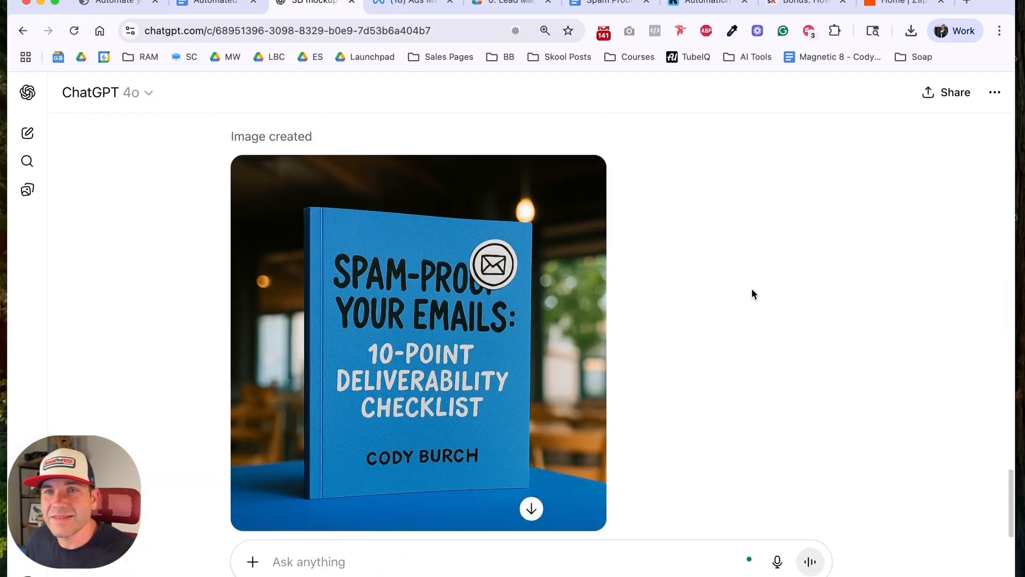
pyautogui.scroll(7, 733, 316)
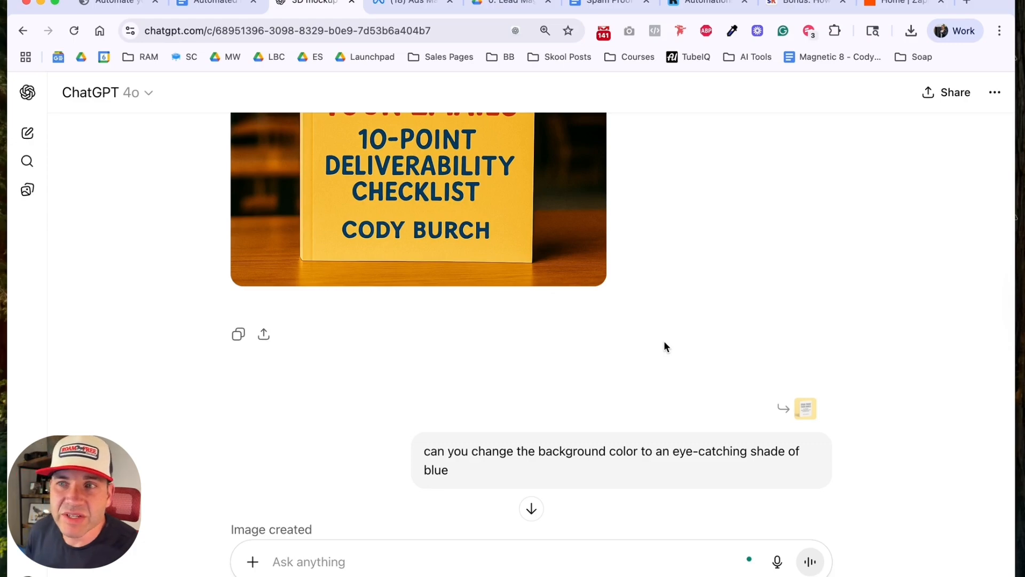
pyautogui.scroll(-15, 639, 306)
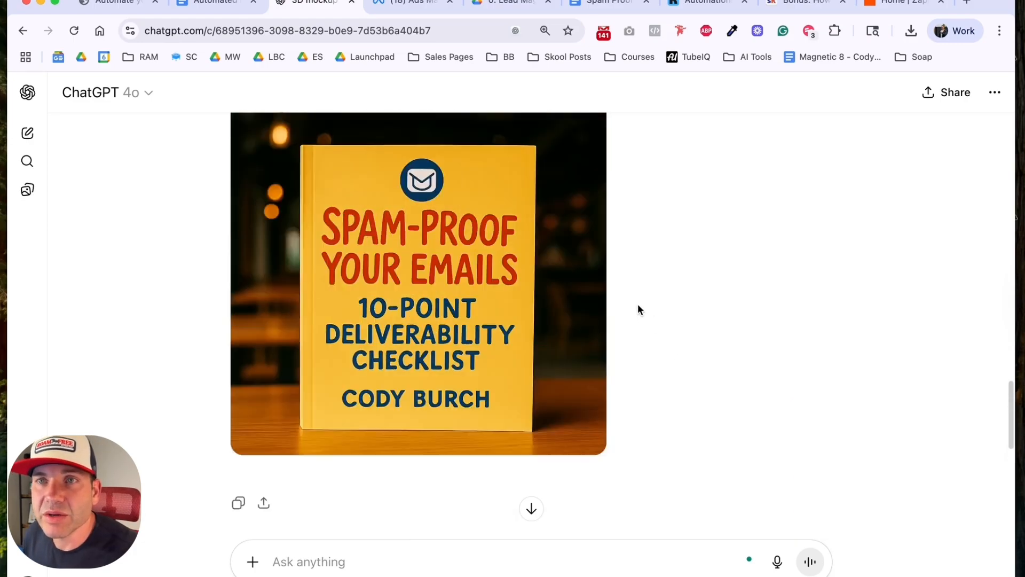
pyautogui.scroll(13, 554, 278)
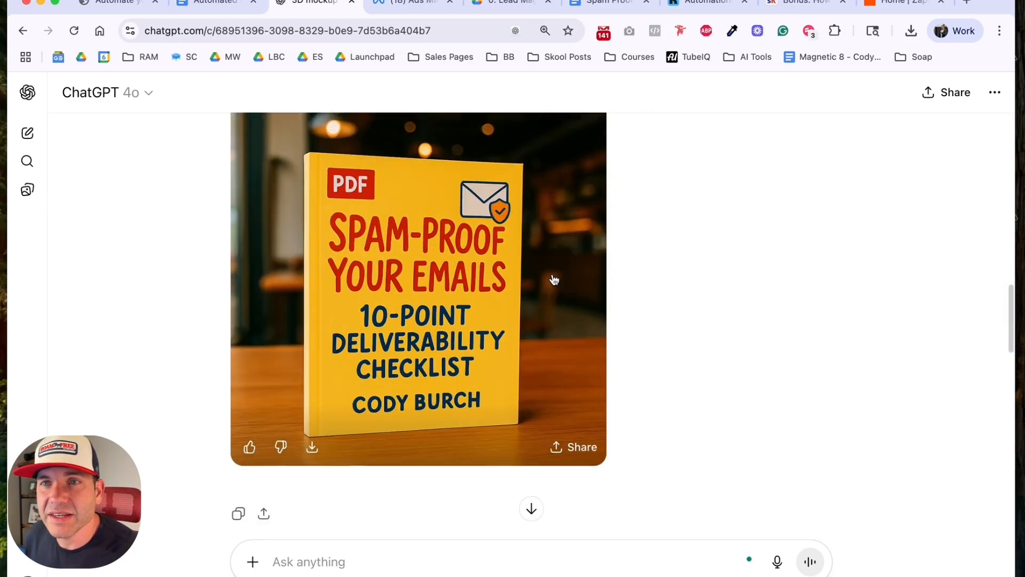
pyautogui.scroll(-10, 433, 355)
pyautogui.scroll(-10, 432, 354)
pyautogui.scroll(2, 446, 296)
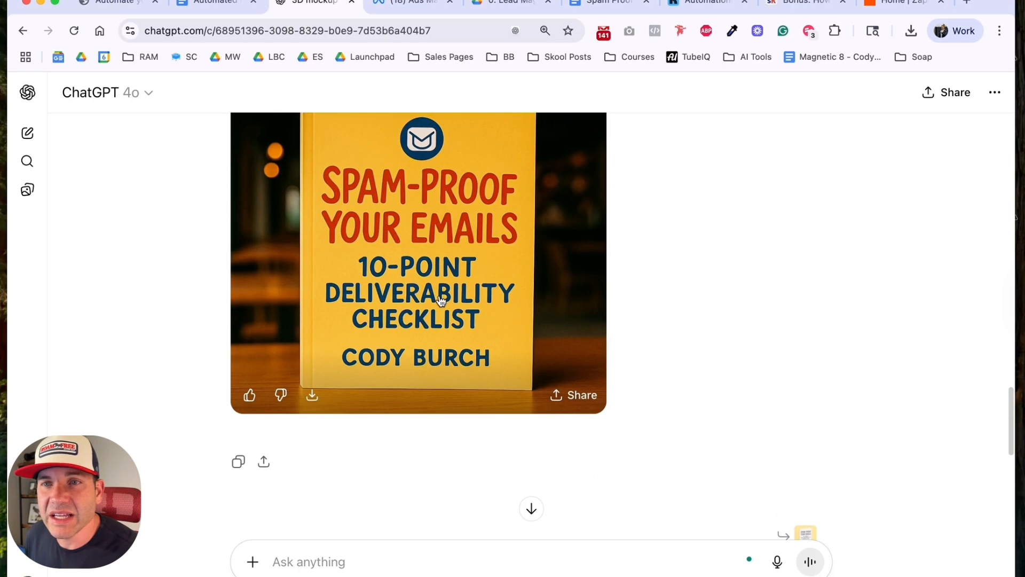
pyautogui.scroll(-10, 411, 266)
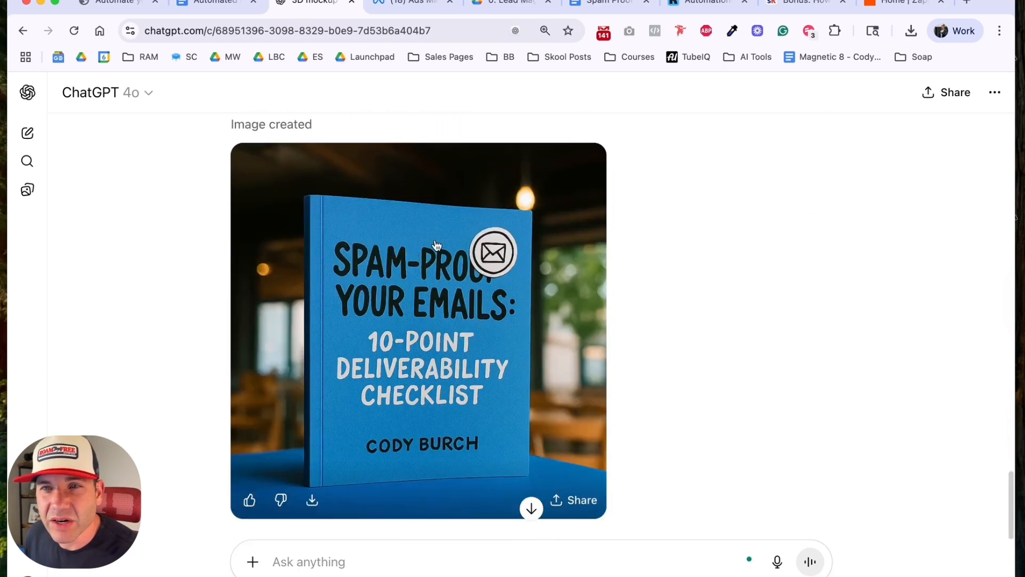
pyautogui.scroll(-2, 409, 322)
pyautogui.scroll(10, 427, 303)
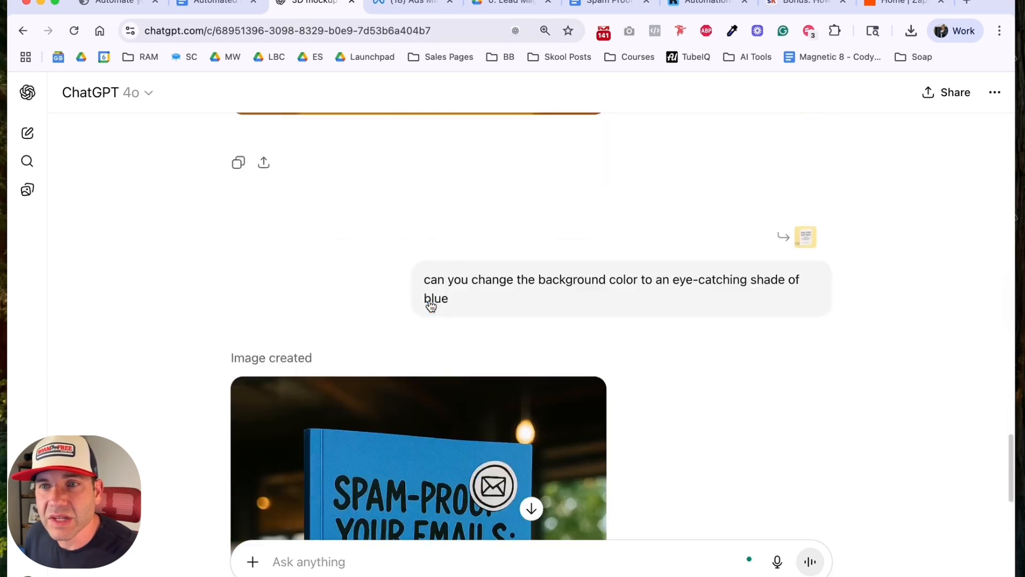
pyautogui.scroll(3, 426, 303)
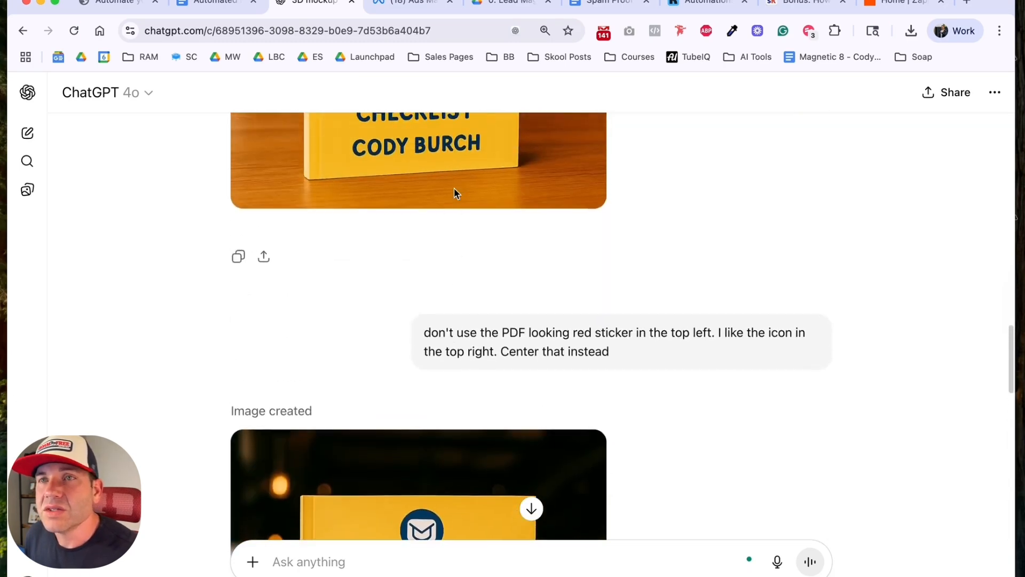
# Step: Switch to Ads Manager and open the "Control Copy + Image 1" ad of the Subject Line Swipe File - July 2025 campaign for editing
pyautogui.click(412, 8)
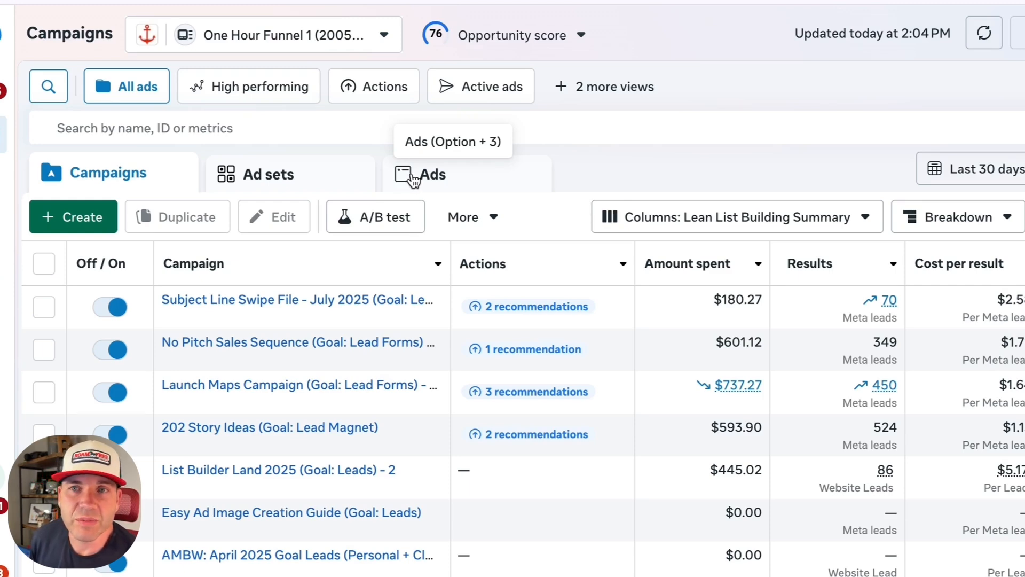
pyautogui.click(44, 306)
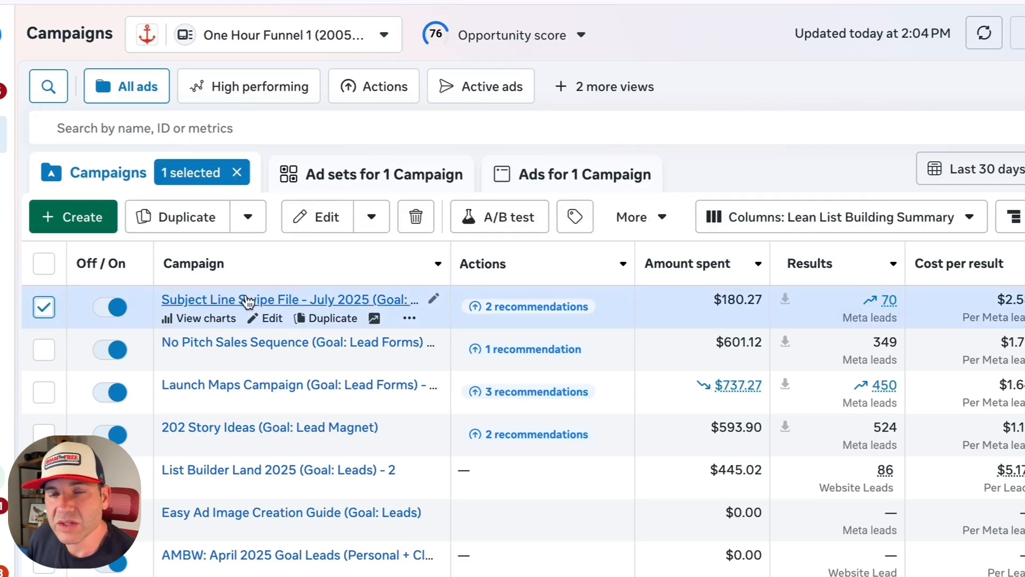
pyautogui.click(521, 172)
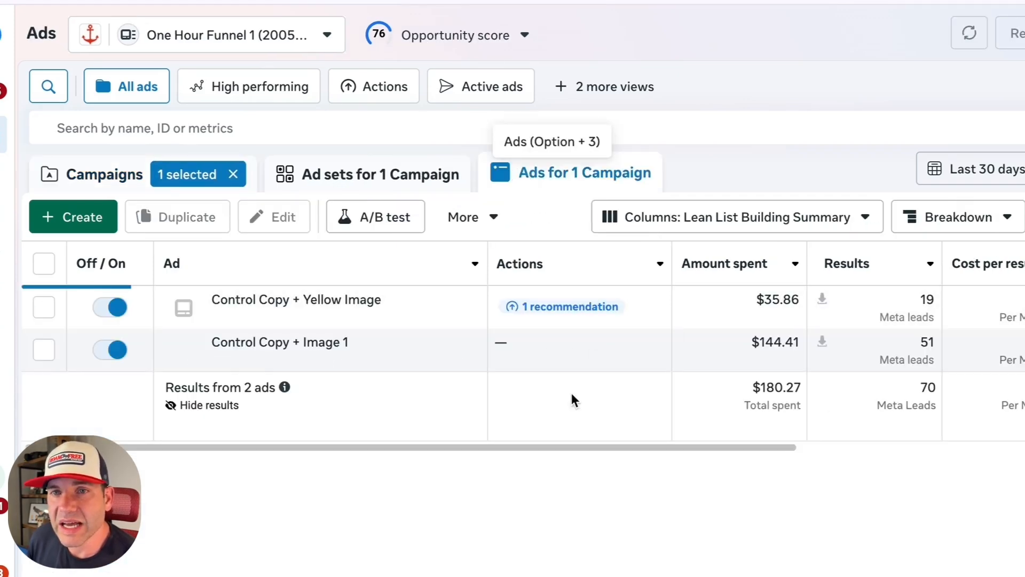
pyautogui.moveTo(597, 444); pyautogui.dragTo(626, 444)
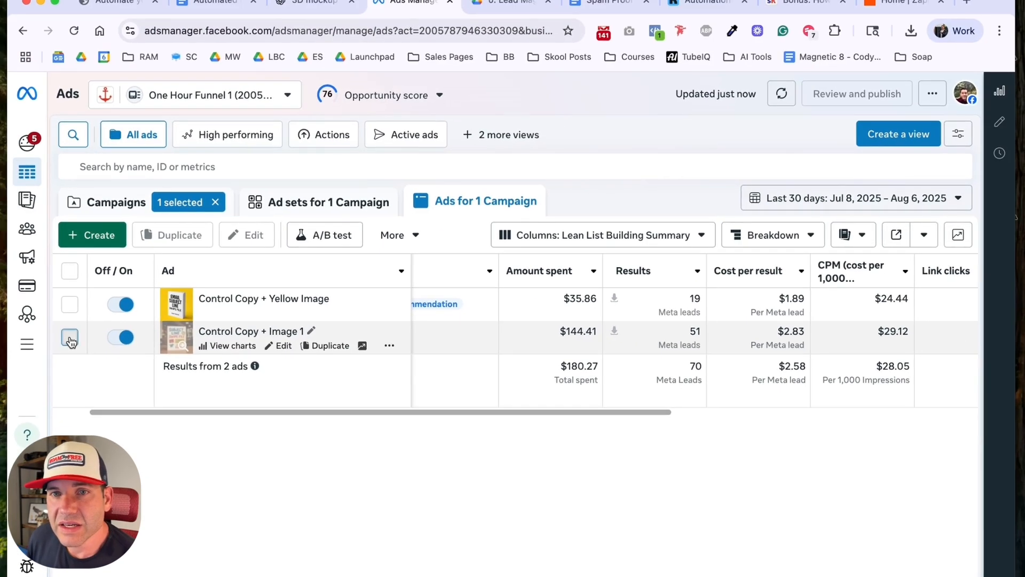
pyautogui.click(44, 349)
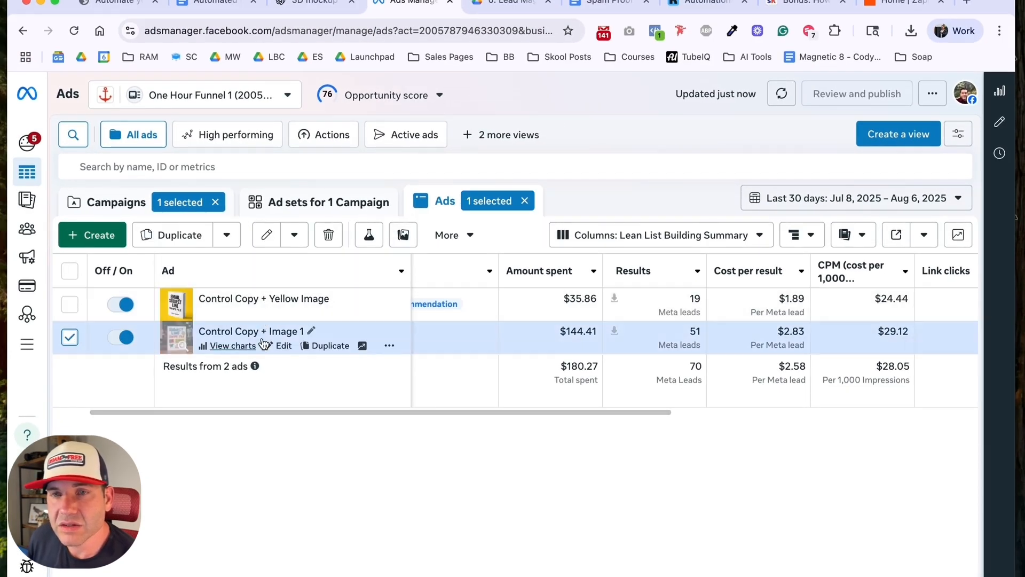
pyautogui.click(283, 346)
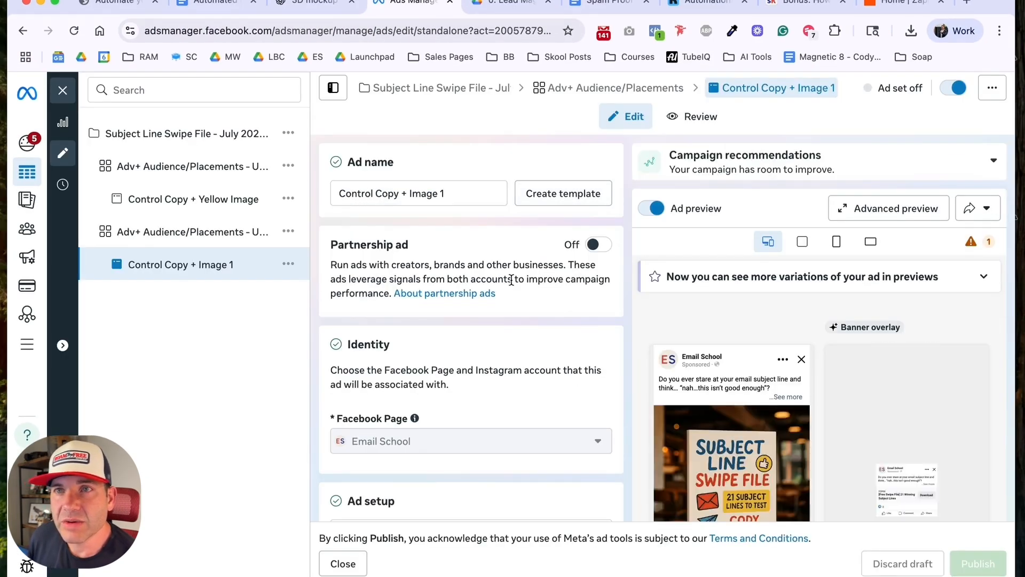
# Step: Review the ad's instant form, lead delivery, creative and call-to-action settings together with its placement previews
pyautogui.scroll(-15, 511, 278)
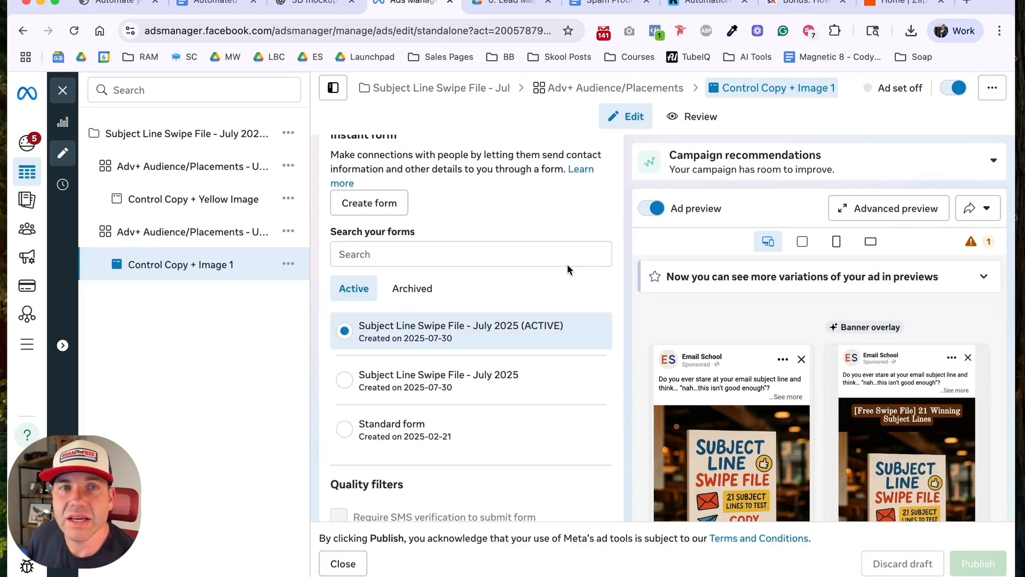
pyautogui.scroll(-8, 567, 303)
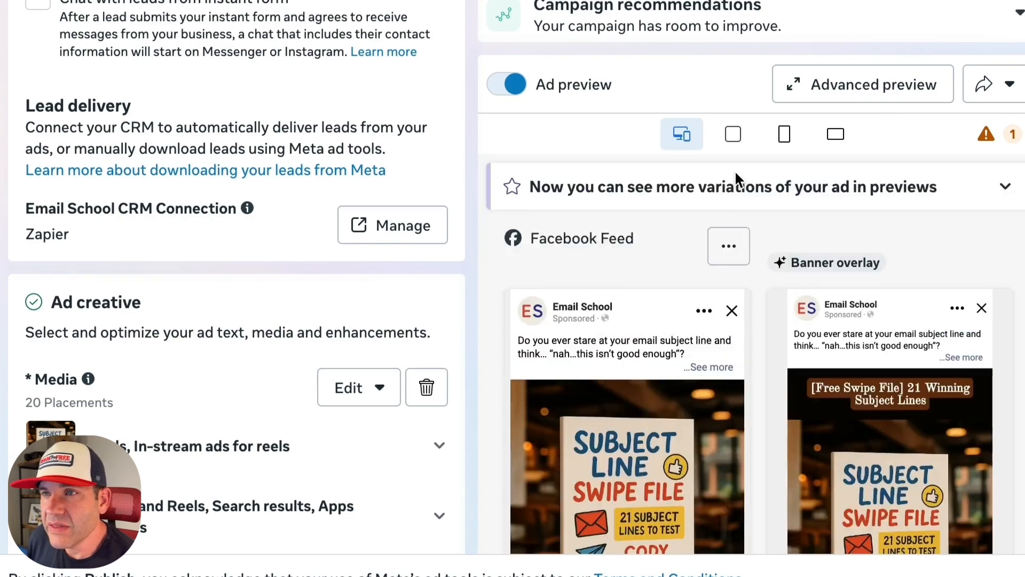
pyautogui.scroll(-8, 717, 251)
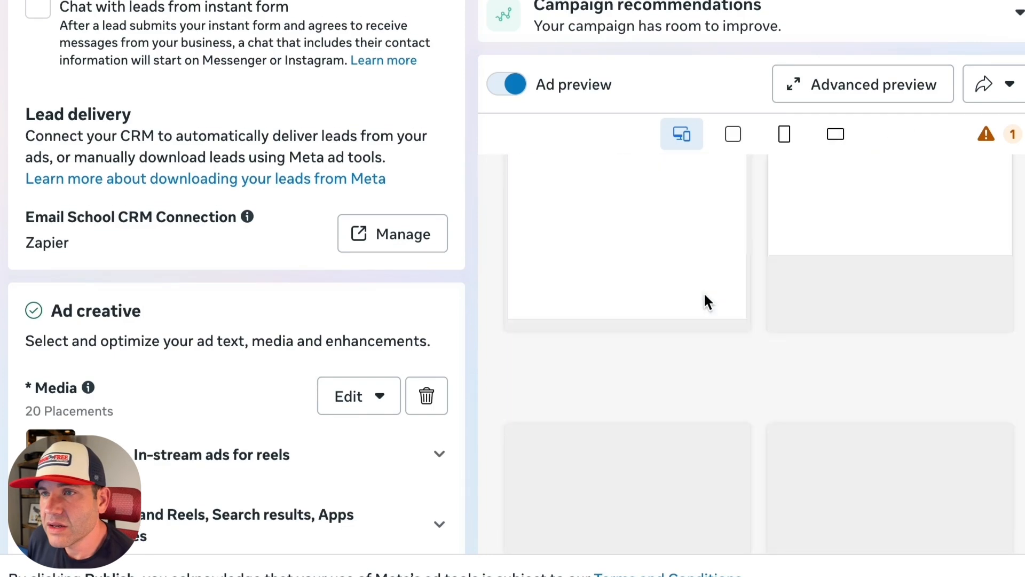
pyautogui.scroll(-15, 704, 302)
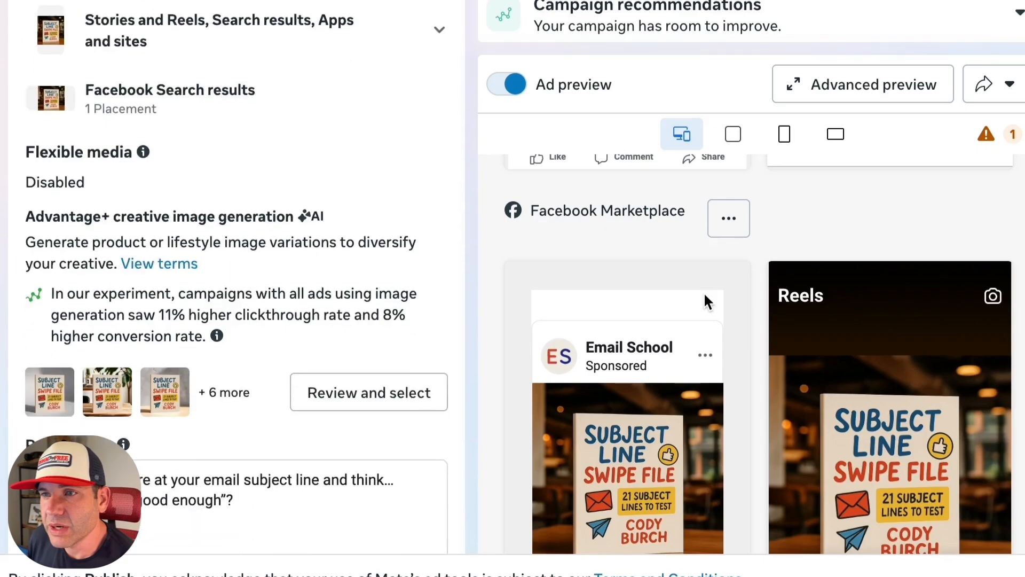
pyautogui.scroll(-20, 654, 316)
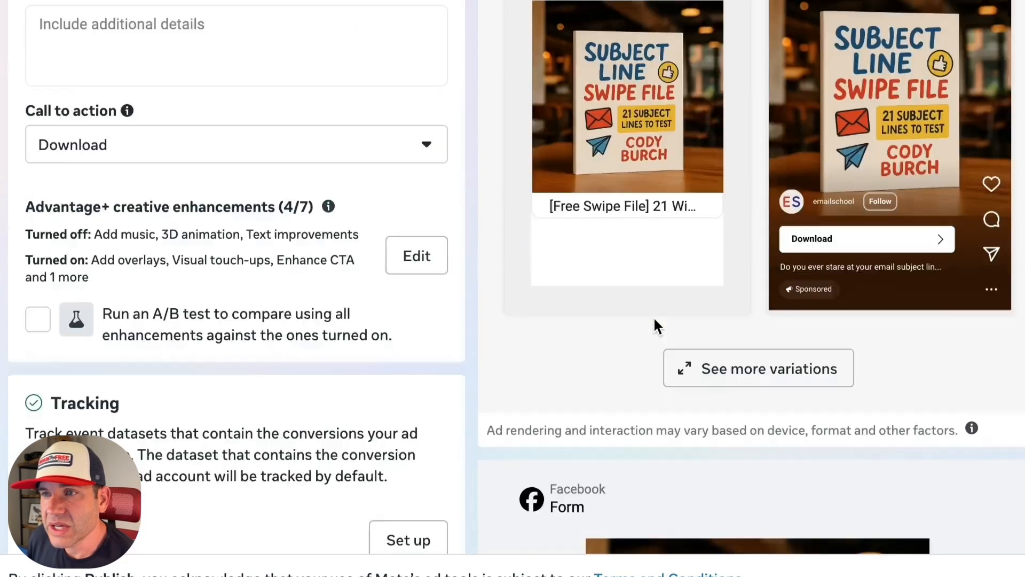
pyautogui.scroll(2, 653, 316)
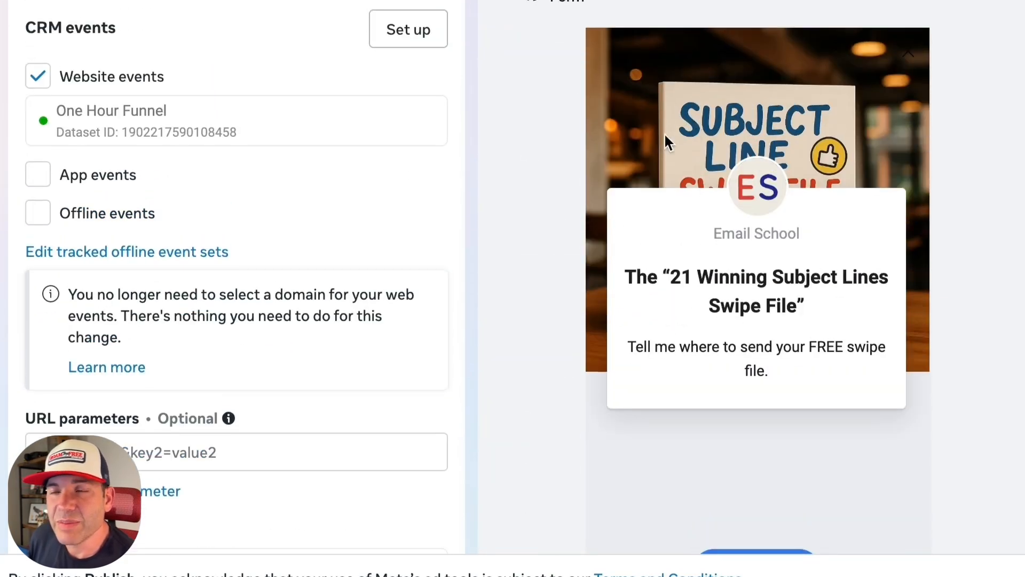
# Step: Page through the ad's lead form preview from the intro through contact information and privacy review to the message for leads
pyautogui.moveTo(636, 277); pyautogui.dragTo(826, 334)
pyautogui.scroll(-3, 801, 383)
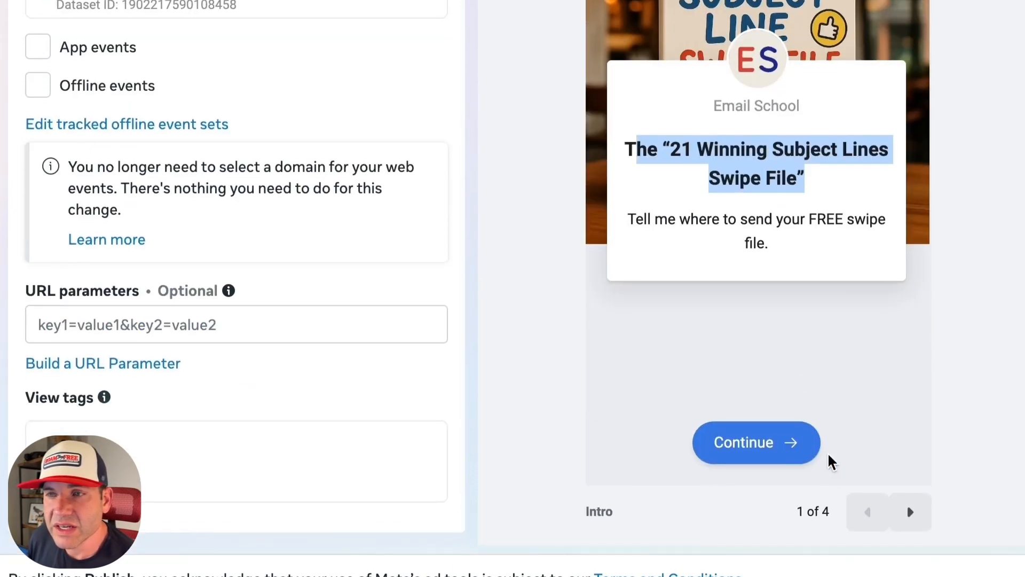
pyautogui.click(909, 510)
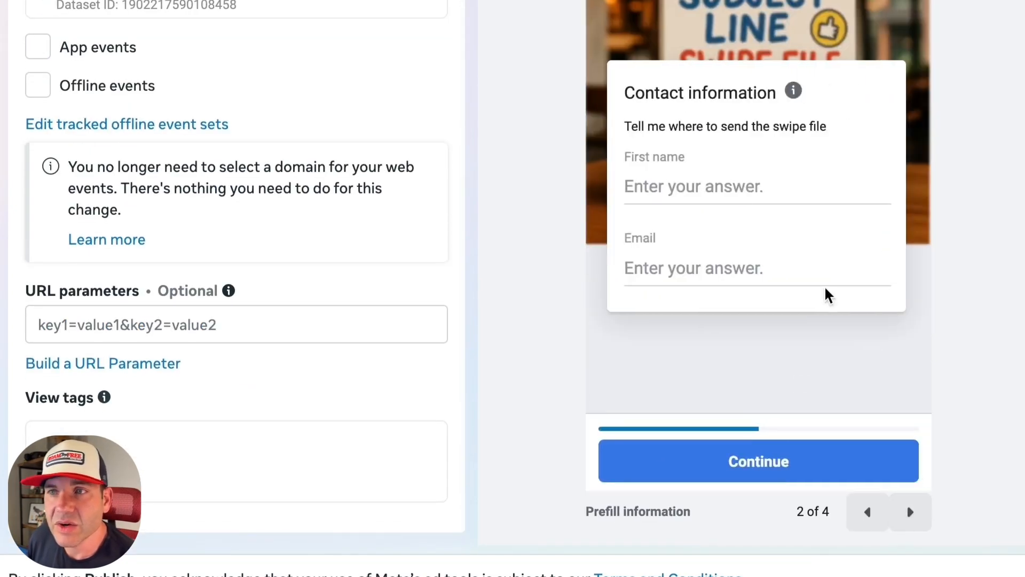
pyautogui.click(913, 517)
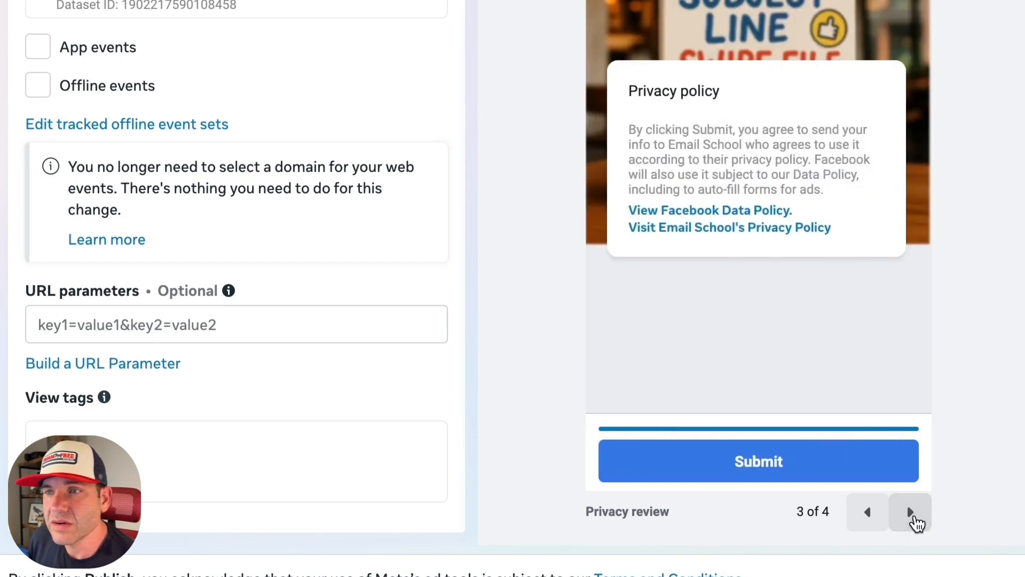
pyautogui.click(911, 514)
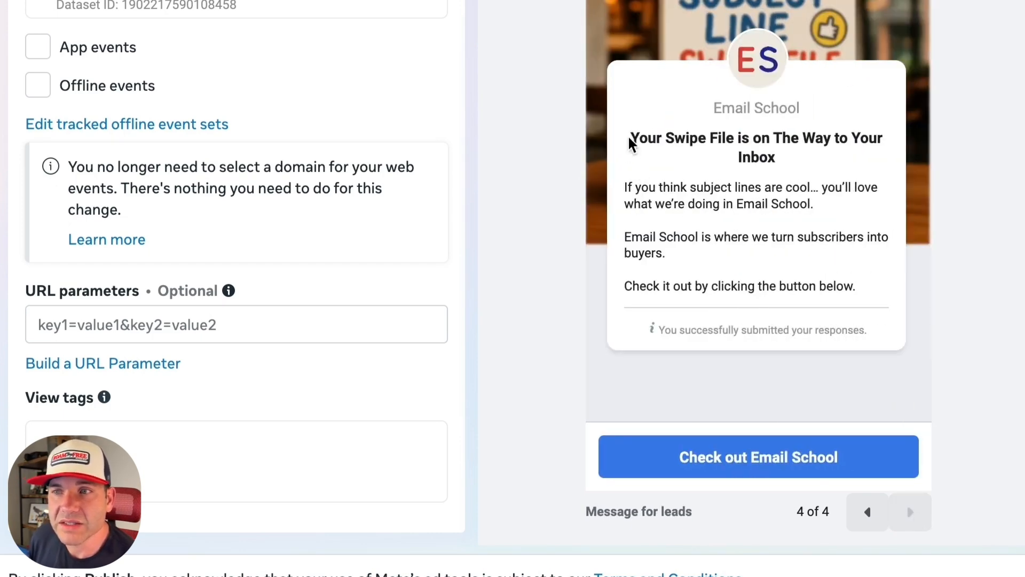
pyautogui.moveTo(638, 139); pyautogui.dragTo(795, 165)
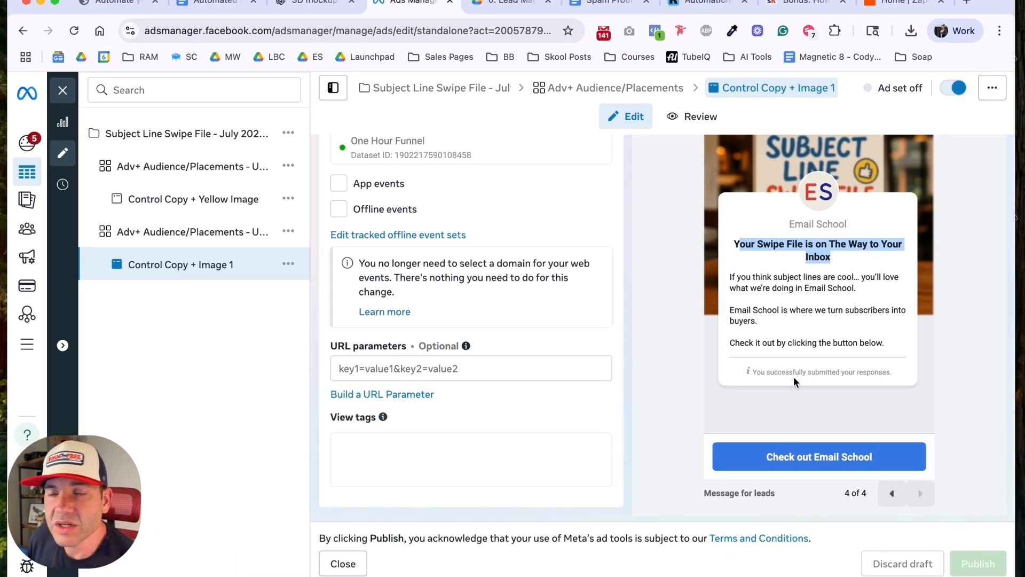
# Step: Duplicate the browser tab holding the existing ad and move the copy into a separate window out of the way
pyautogui.rightClick(392, 2)
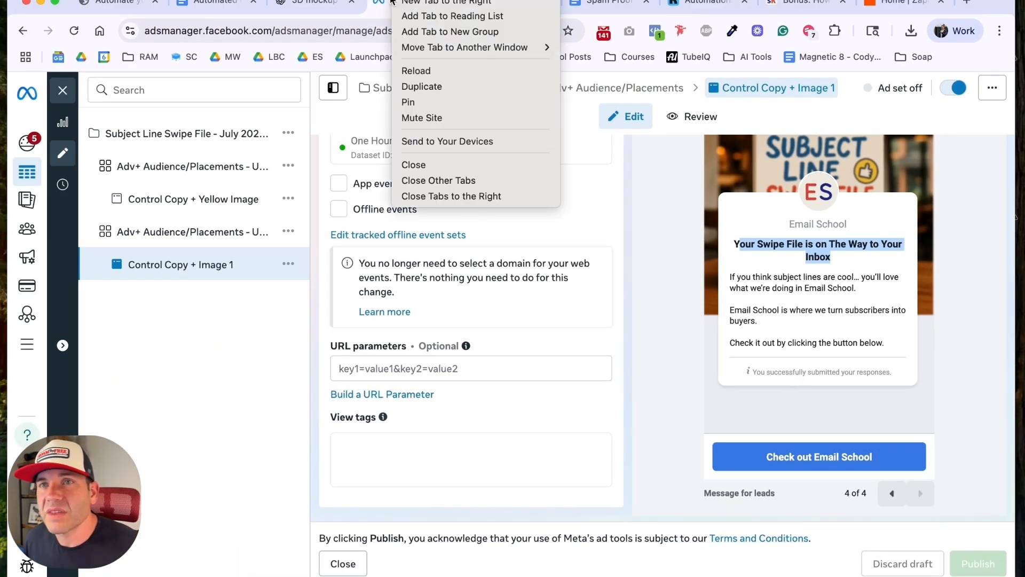
pyautogui.click(416, 87)
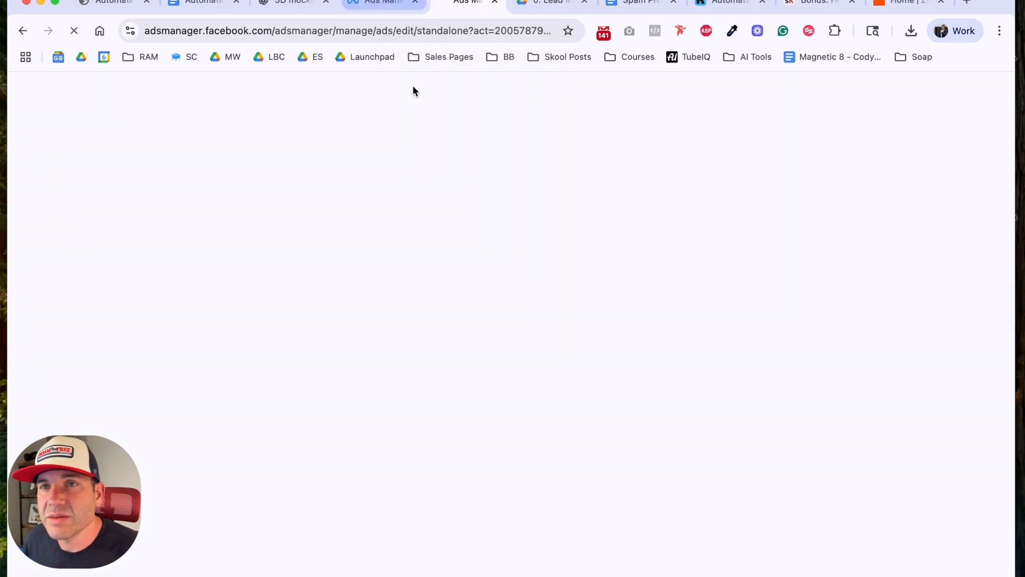
pyautogui.moveTo(598, 104); pyautogui.dragTo(1014, 202)
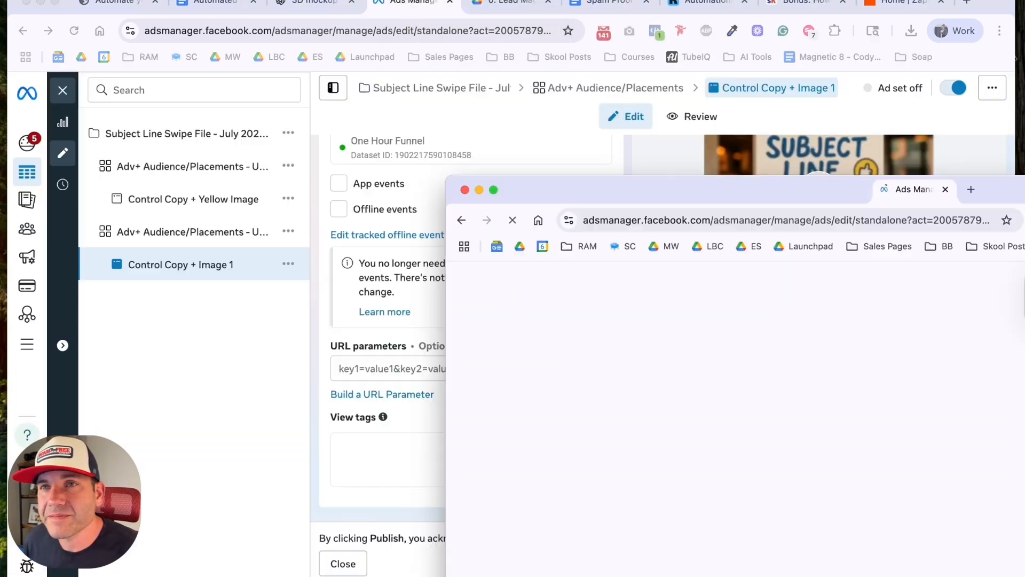
pyautogui.moveTo(914, 189); pyautogui.dragTo(1024, 203)
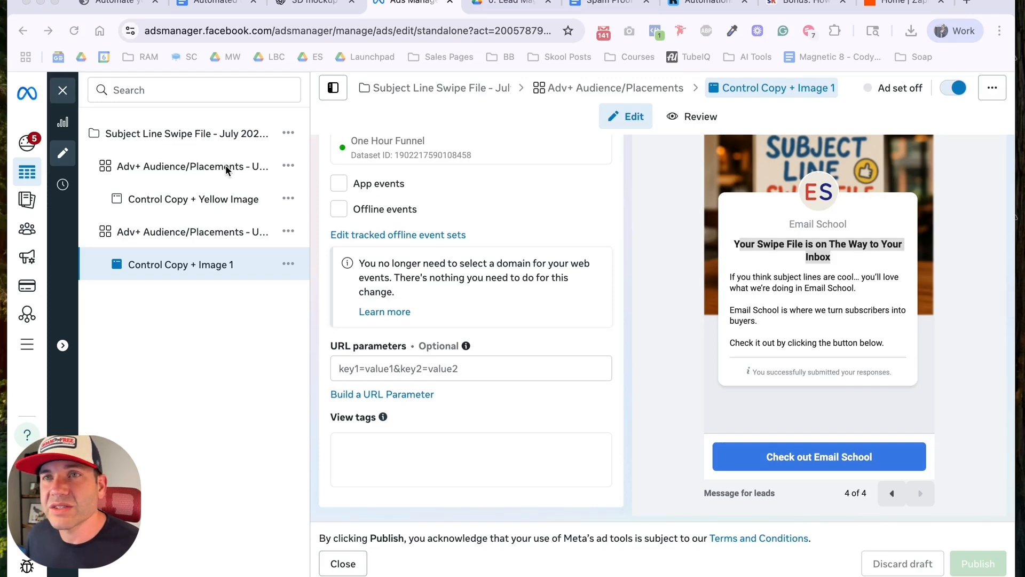
# Step: Close the editor of the "Control Copy + Image 1" ad and return to the campaign list
pyautogui.scroll(4, 653, 272)
pyautogui.scroll(2, 657, 271)
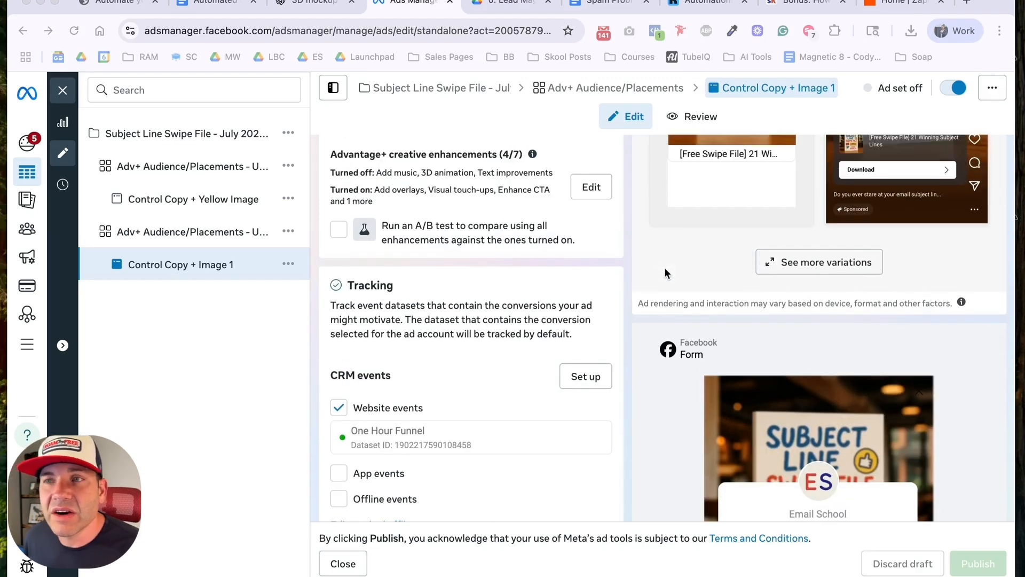
pyautogui.scroll(1, 671, 273)
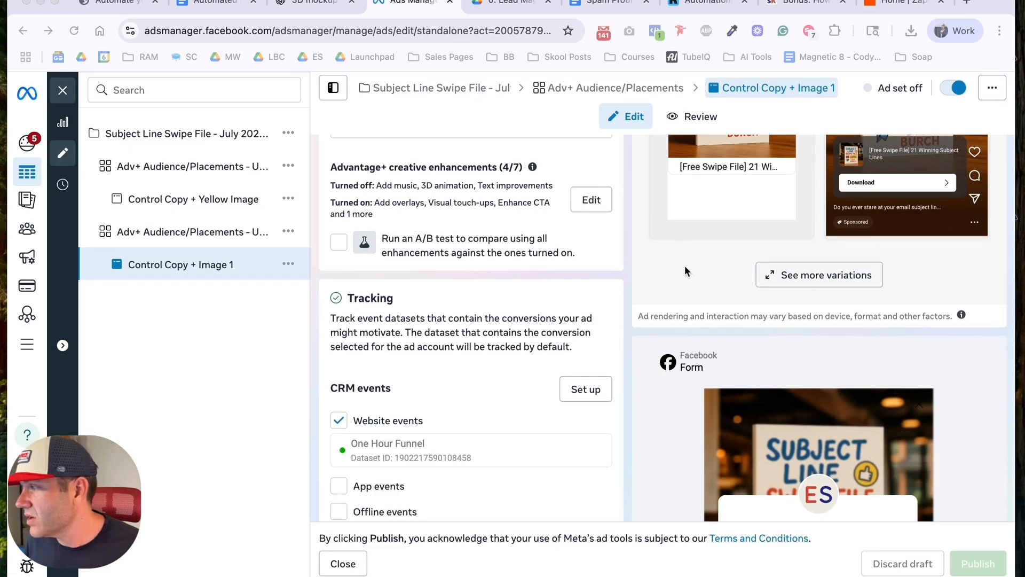
pyautogui.click(64, 93)
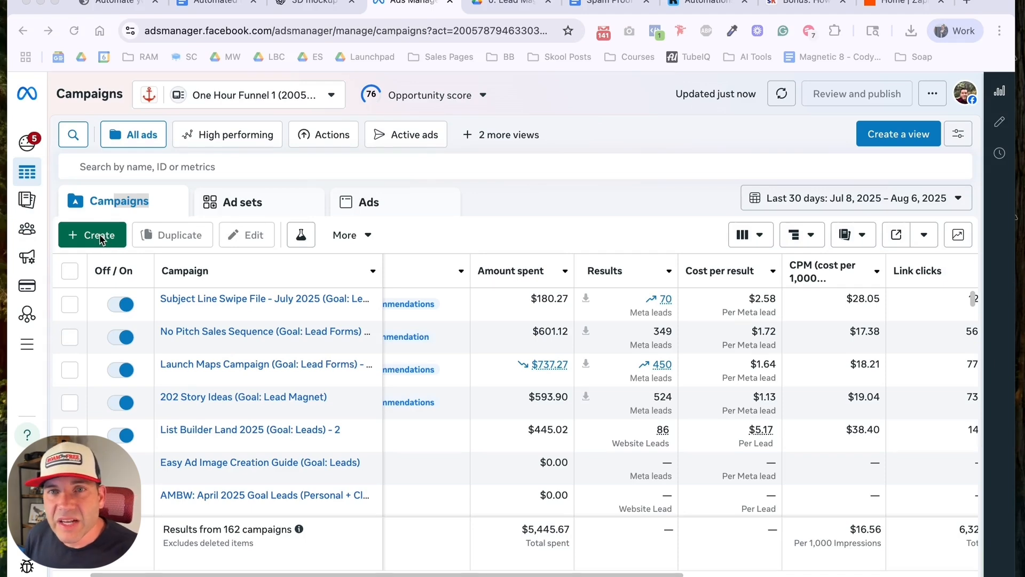
# Step: Create a new auction campaign with the Leads objective using the Manual leads campaign setup
pyautogui.click(101, 239)
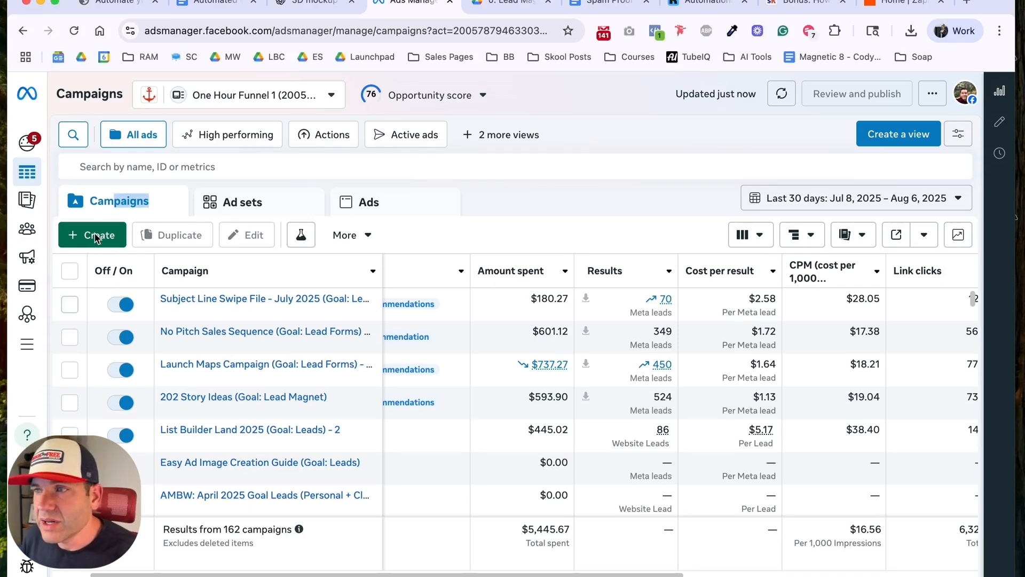
pyautogui.click(97, 239)
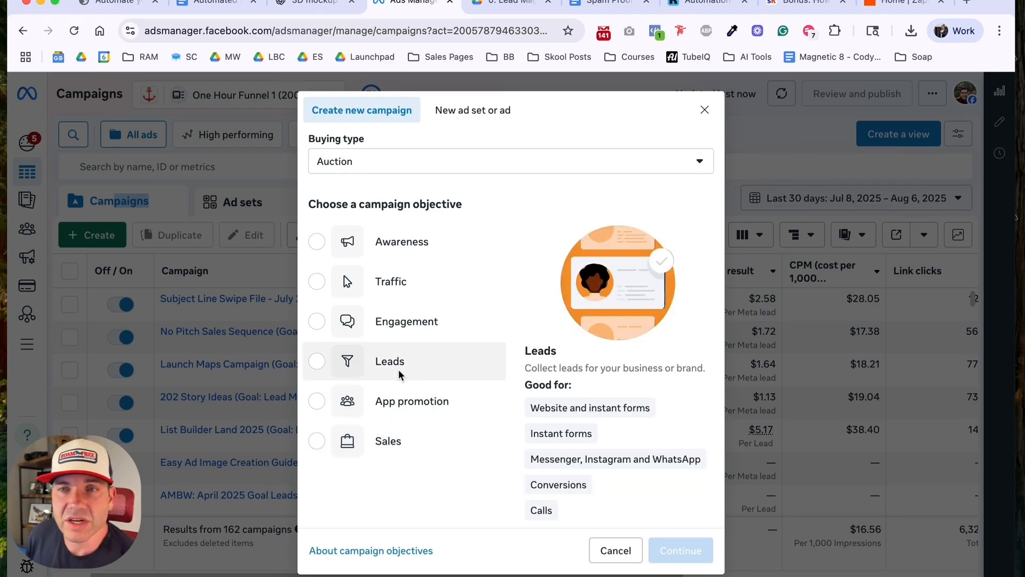
pyautogui.click(312, 368)
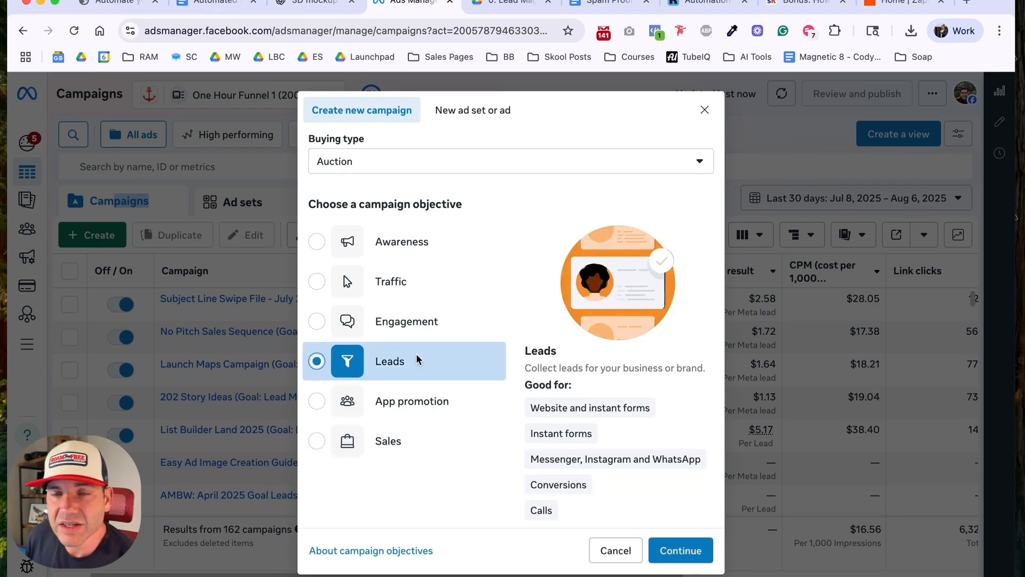
pyautogui.click(689, 551)
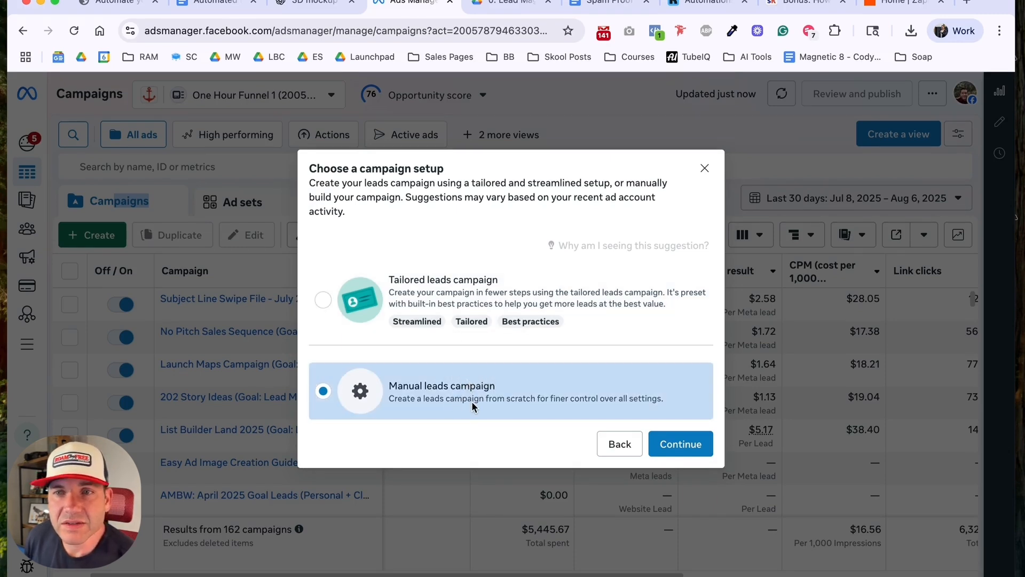
pyautogui.moveTo(502, 324)
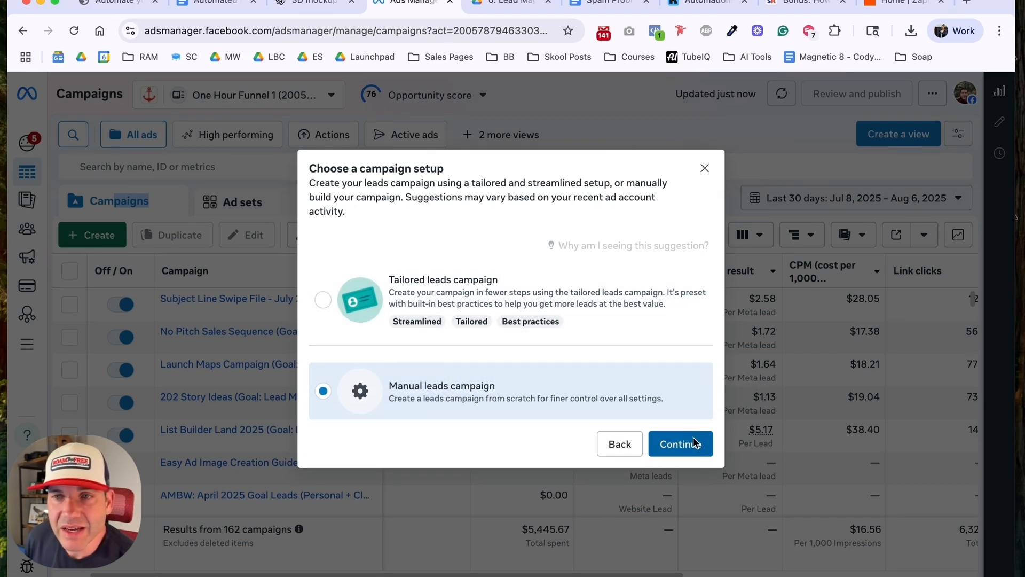
pyautogui.click(693, 443)
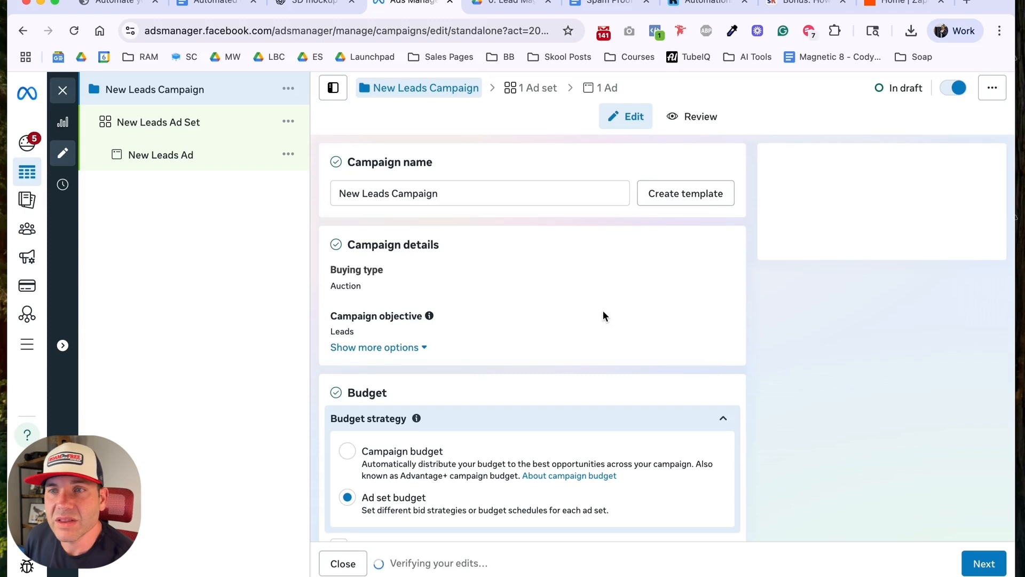
# Step: Name the new campaign "Spam Proof Your Sequence - Aug 2025 (Goal: Leads)"
pyautogui.tripleClick(389, 193)
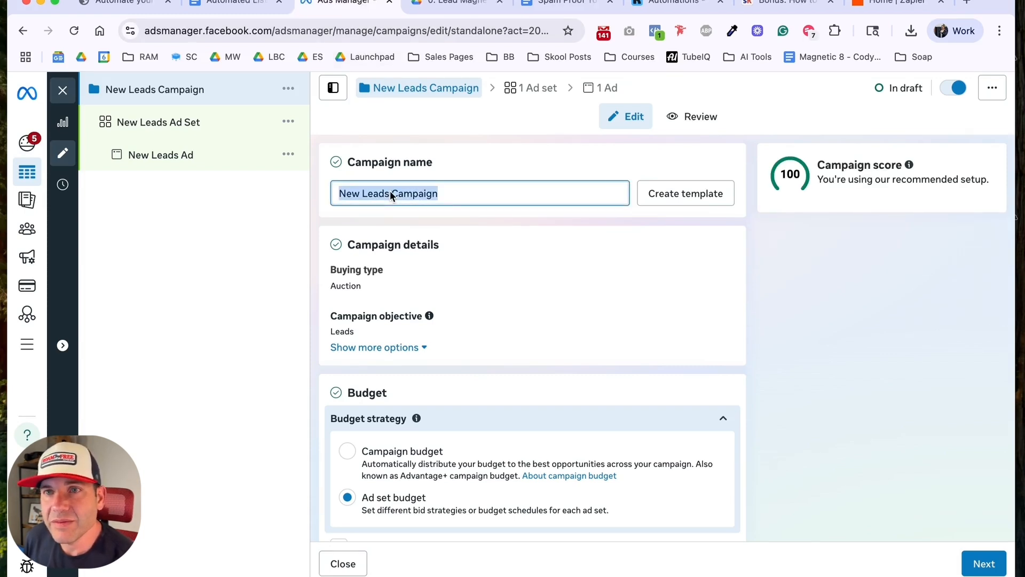
pyautogui.write('Spam Pr')
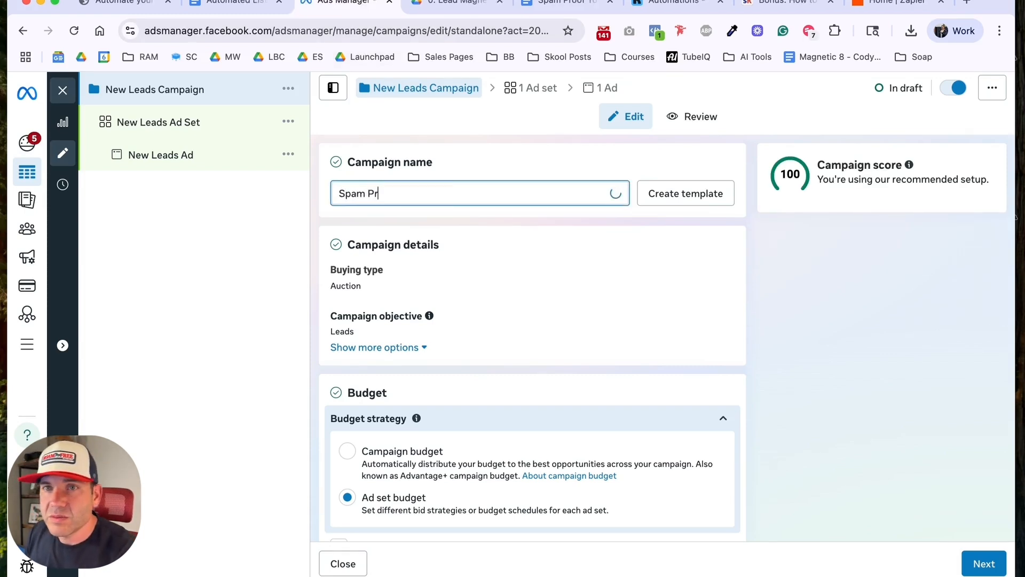
pyautogui.write('oof Y')
pyautogui.write('our Sequec')
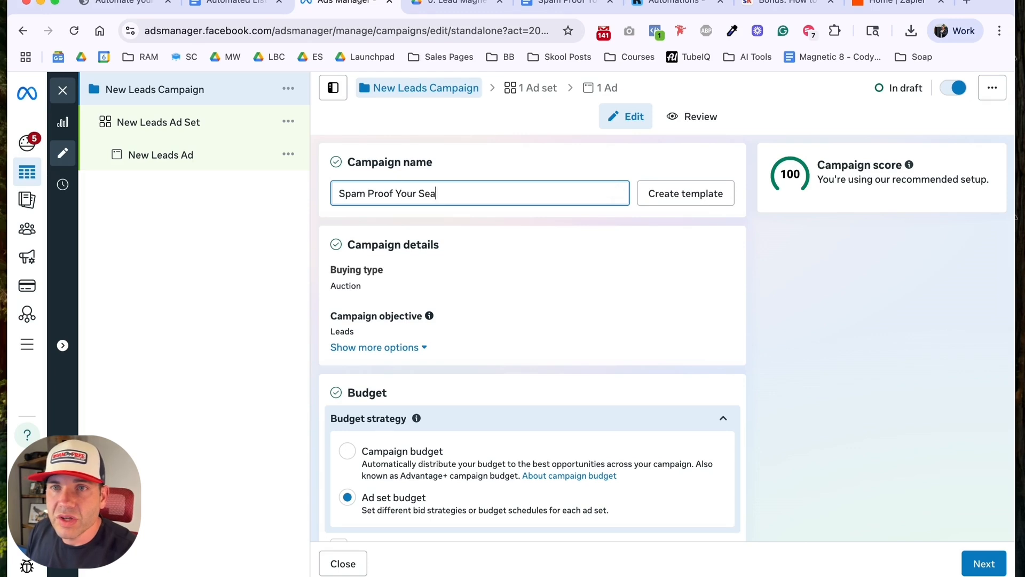
pyautogui.write('ce')
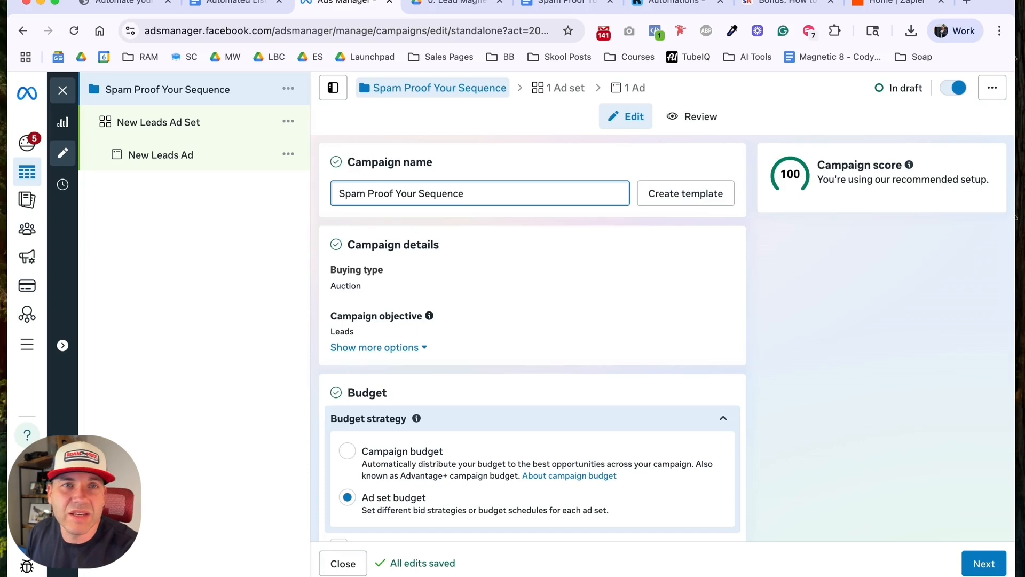
pyautogui.write('-')
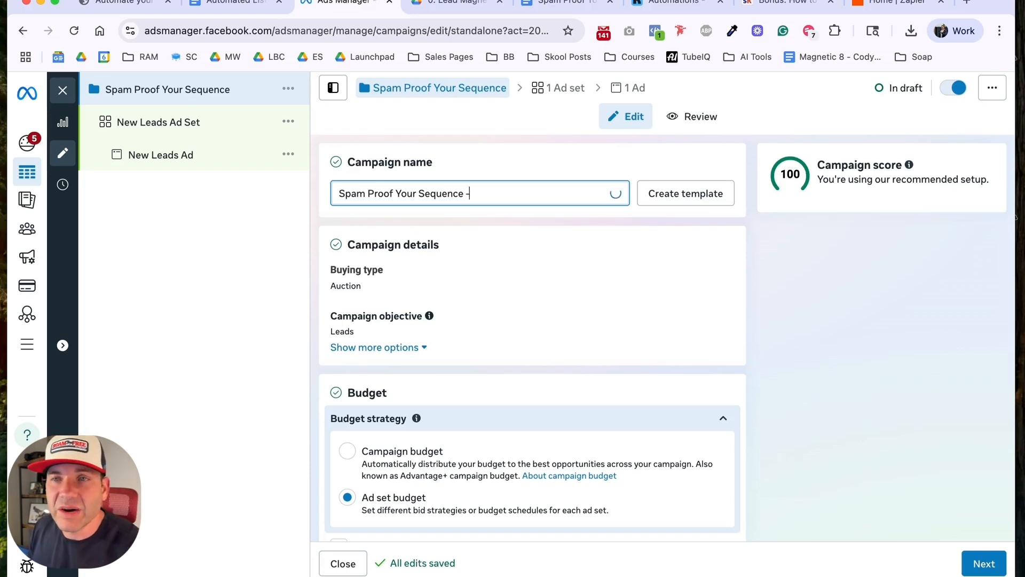
pyautogui.write(' Aug 2025')
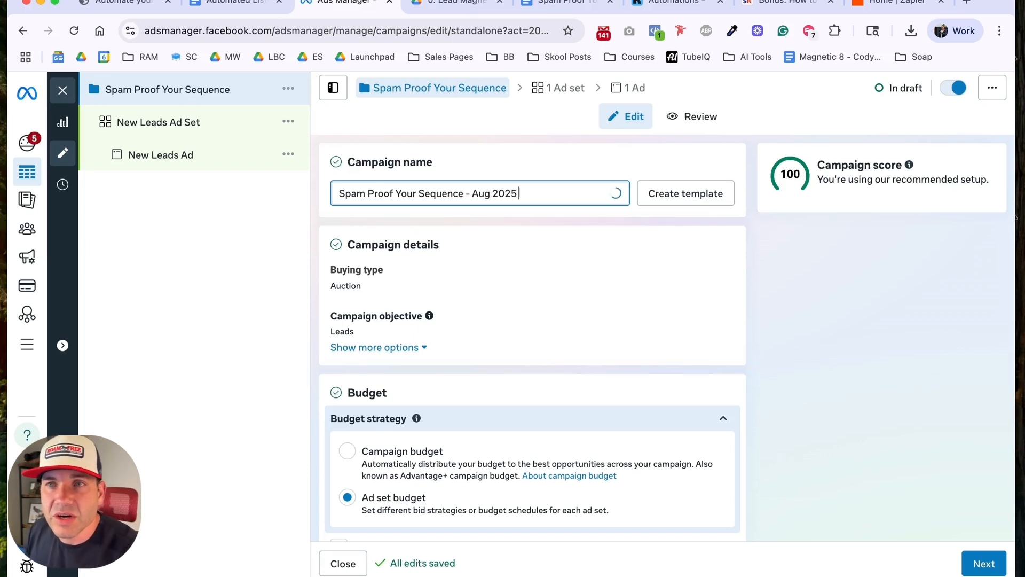
pyautogui.write(' 9')
pyautogui.press('BackSpace')
pyautogui.write('(Goal: Leads)')
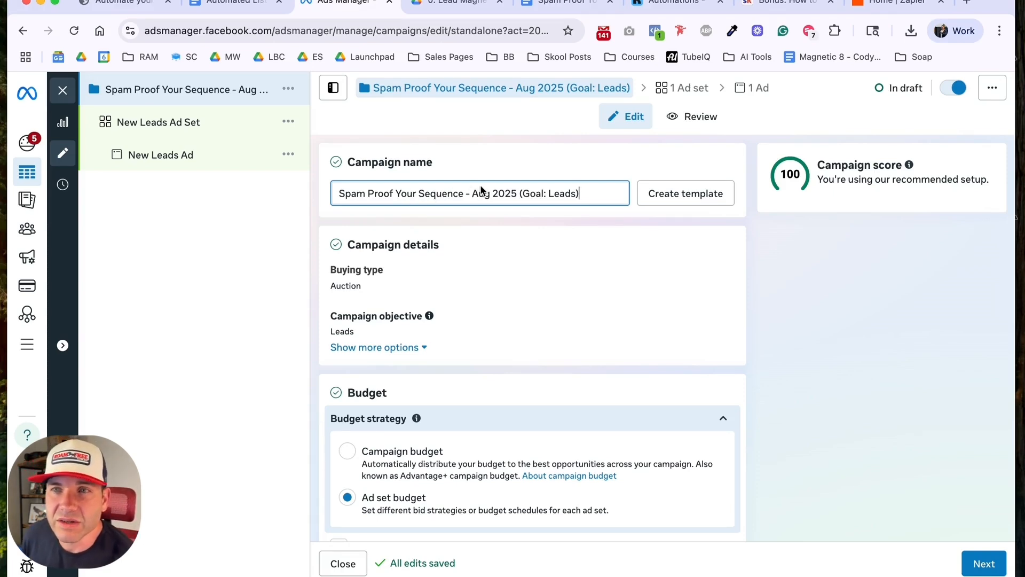
# Step: Turn off sharing some of the budget with other ad sets in the campaign's budget settings
pyautogui.scroll(-2, 577, 256)
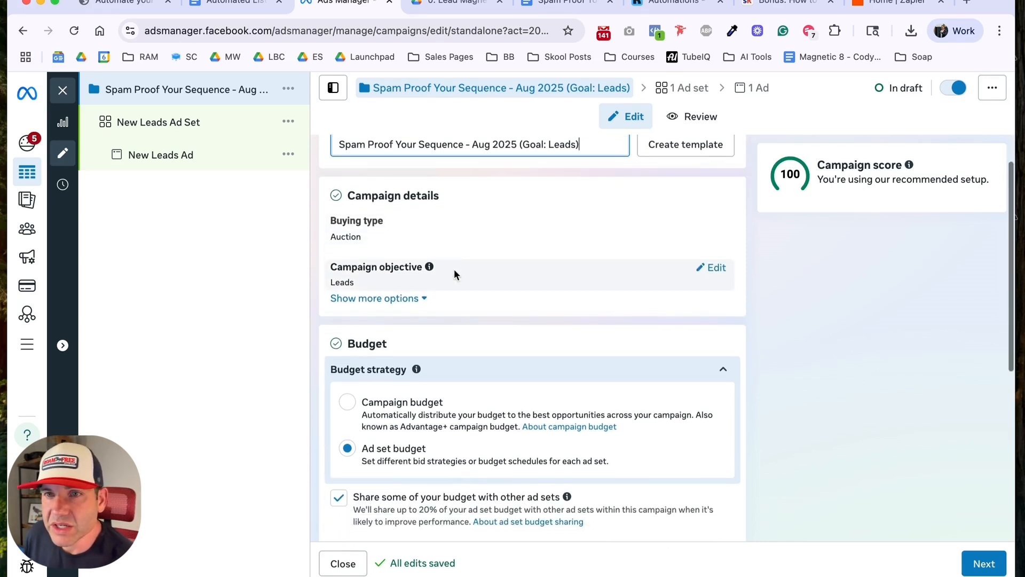
pyautogui.scroll(-1, 453, 267)
pyautogui.scroll(-3, 453, 256)
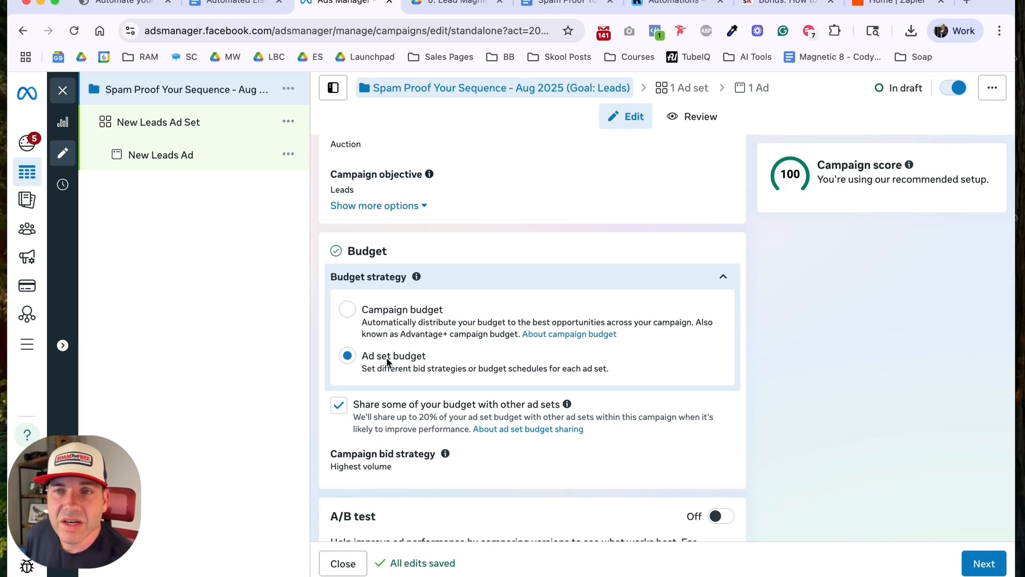
pyautogui.scroll(-2, 368, 405)
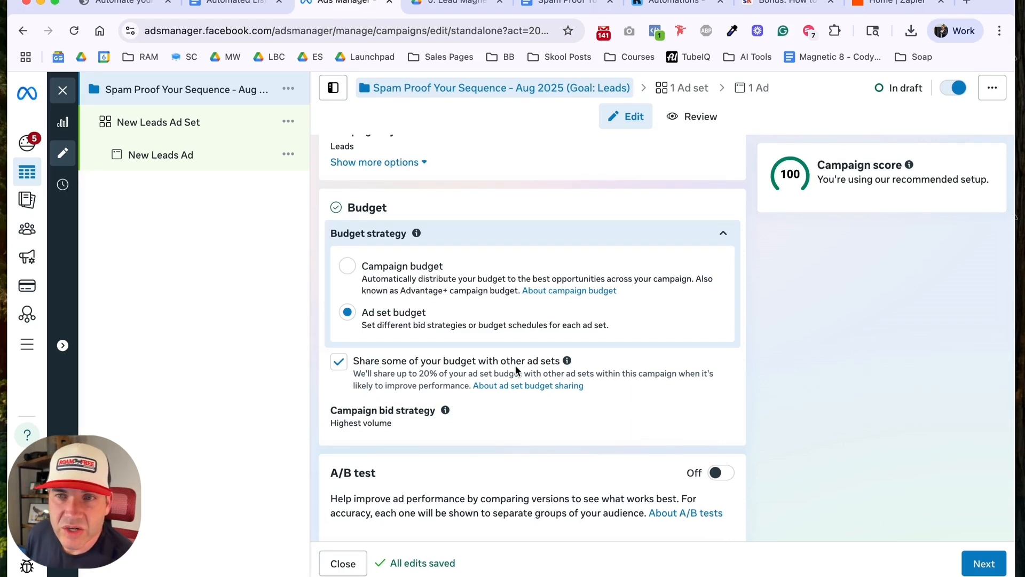
pyautogui.click(339, 362)
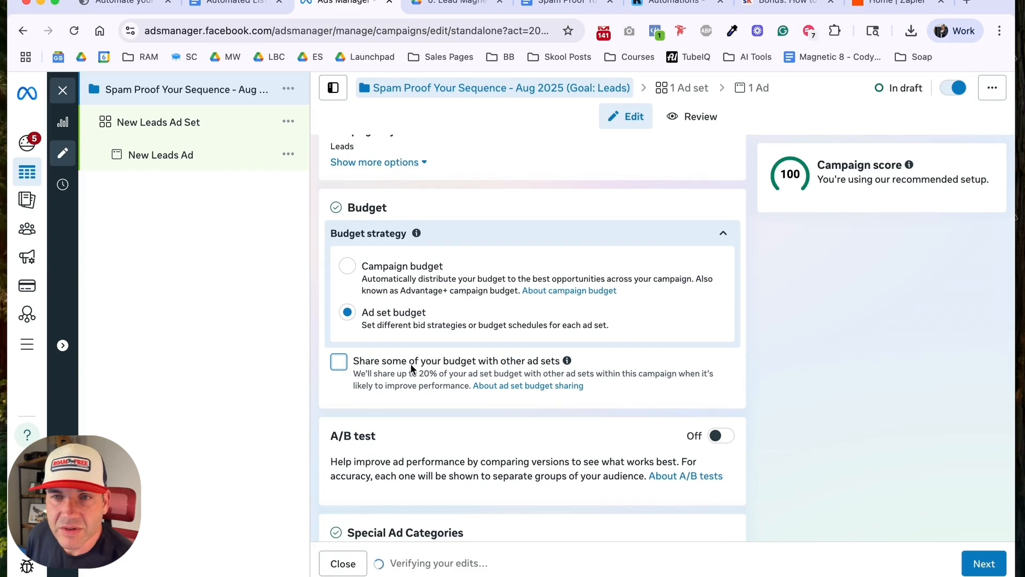
# Step: Review the campaign's budget, A/B test and special ad category settings, and continue to the ad set level
pyautogui.scroll(-2, 411, 363)
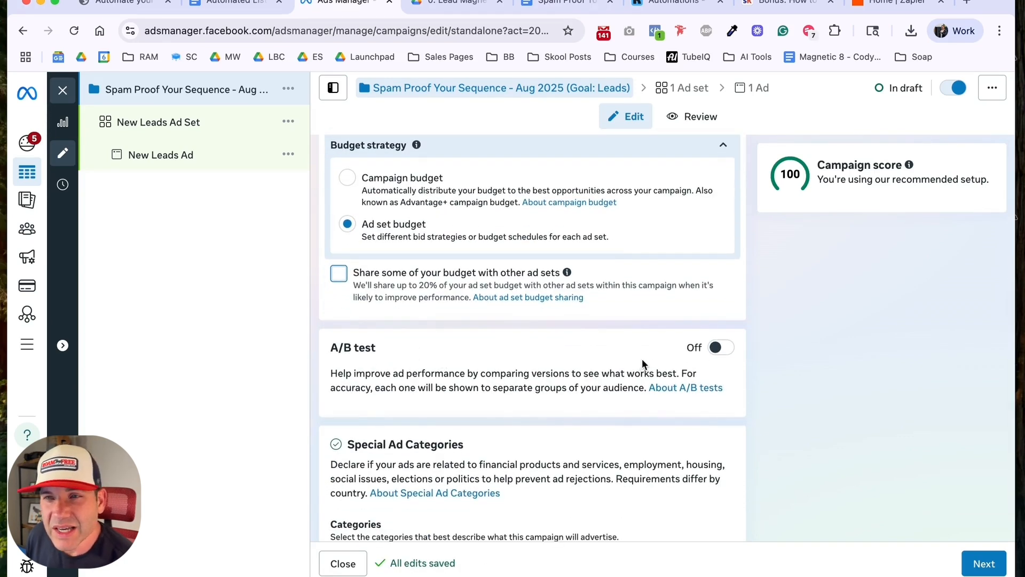
pyautogui.scroll(-2, 644, 362)
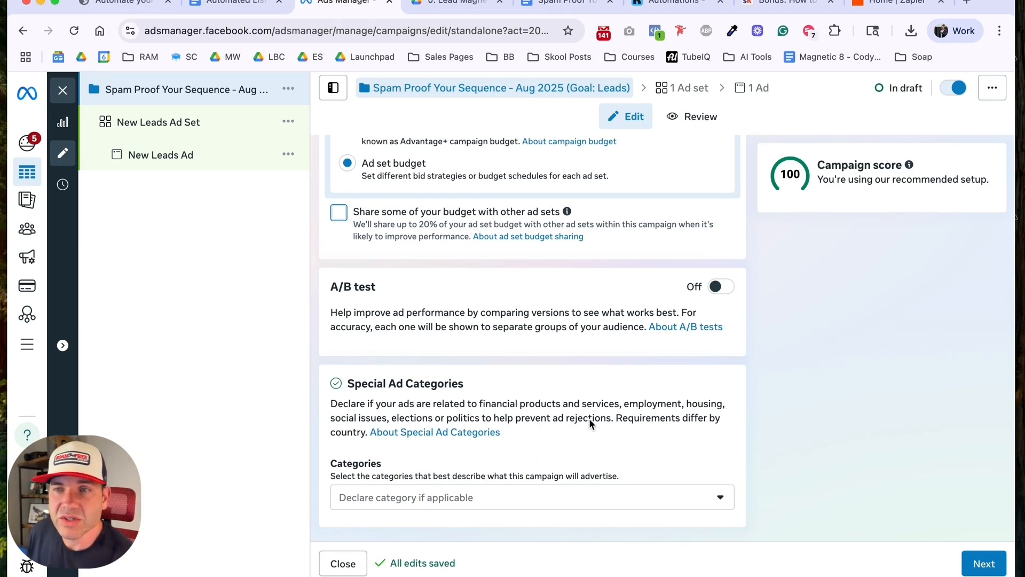
pyautogui.scroll(10, 533, 418)
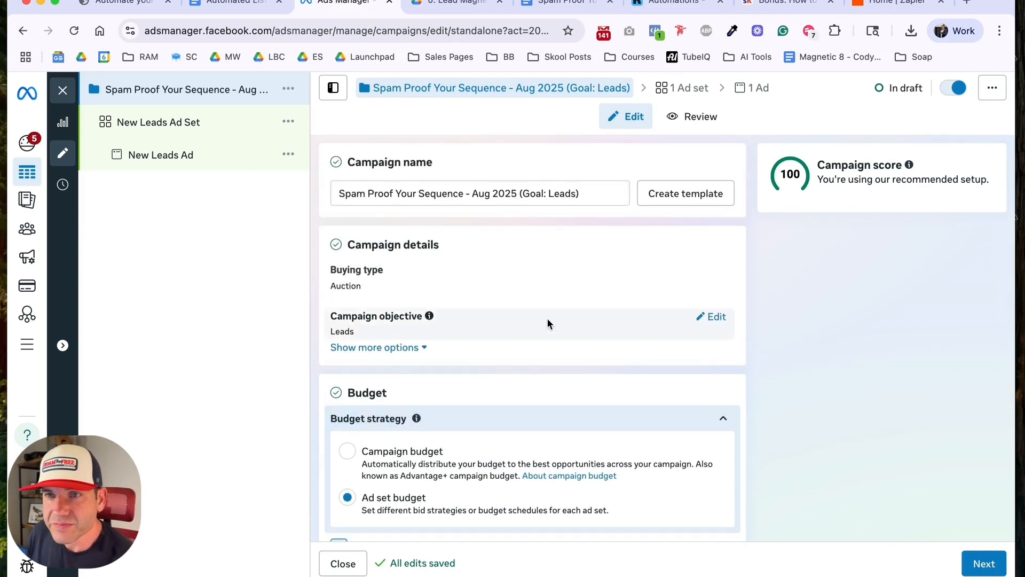
pyautogui.scroll(-4, 546, 323)
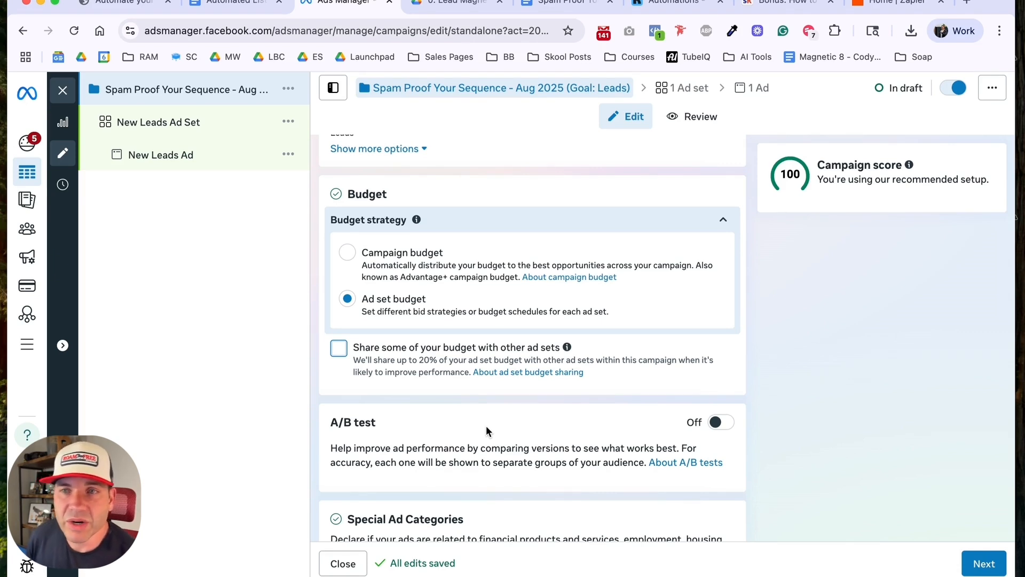
pyautogui.scroll(-3, 475, 394)
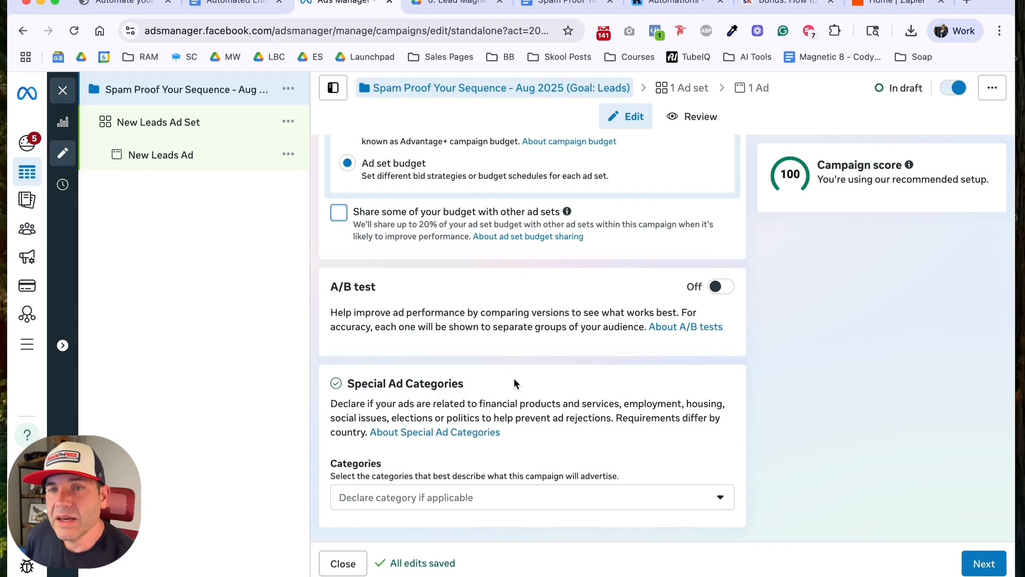
pyautogui.click(989, 568)
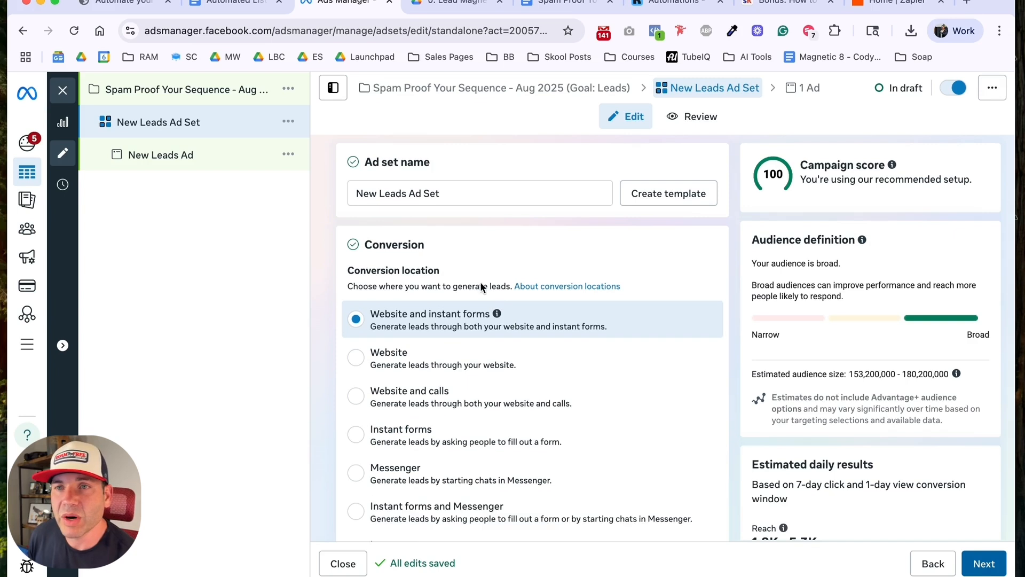
# Step: Rename the ad set using the suggested existing name starting with "Adv+ Audience/Placements - US/Can/UK - Control Copy"
pyautogui.tripleClick(450, 194)
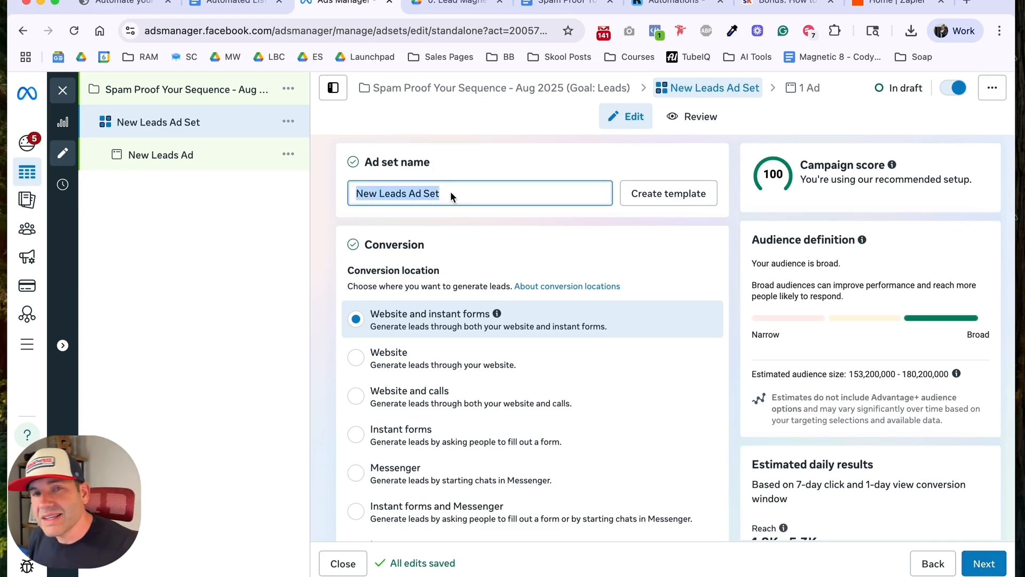
pyautogui.write('Adv')
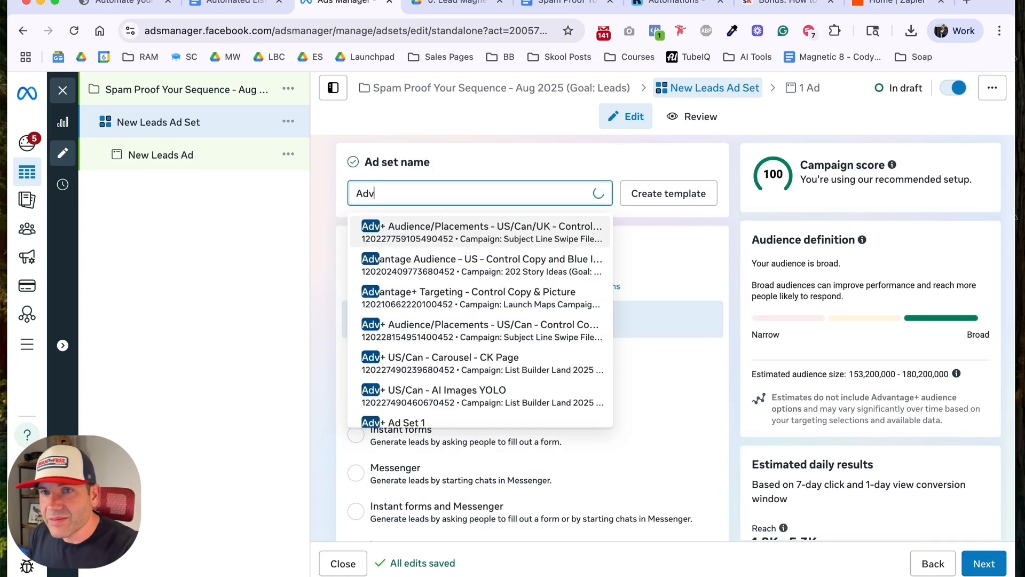
pyautogui.write('+ Audi')
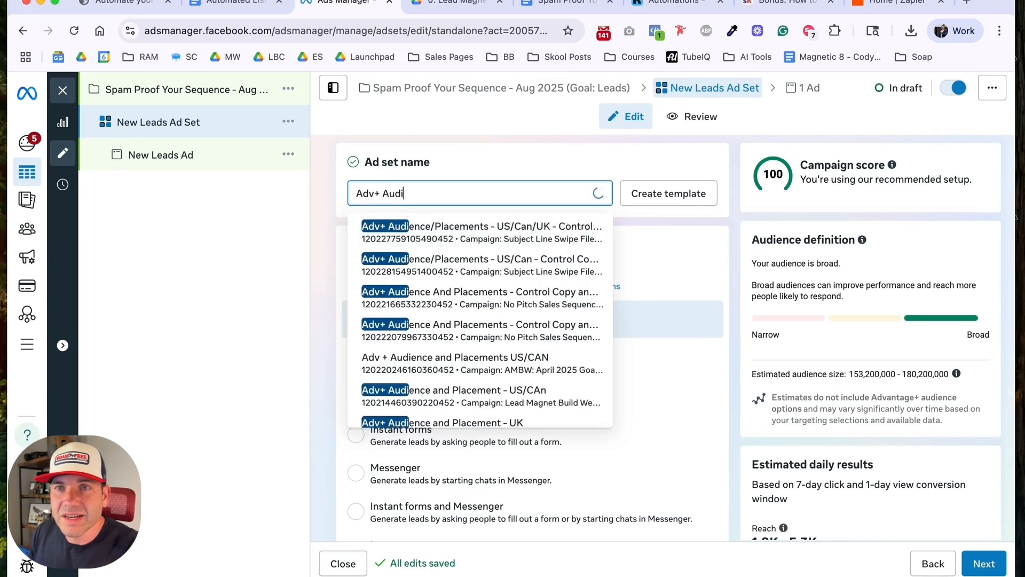
pyautogui.write('ence')
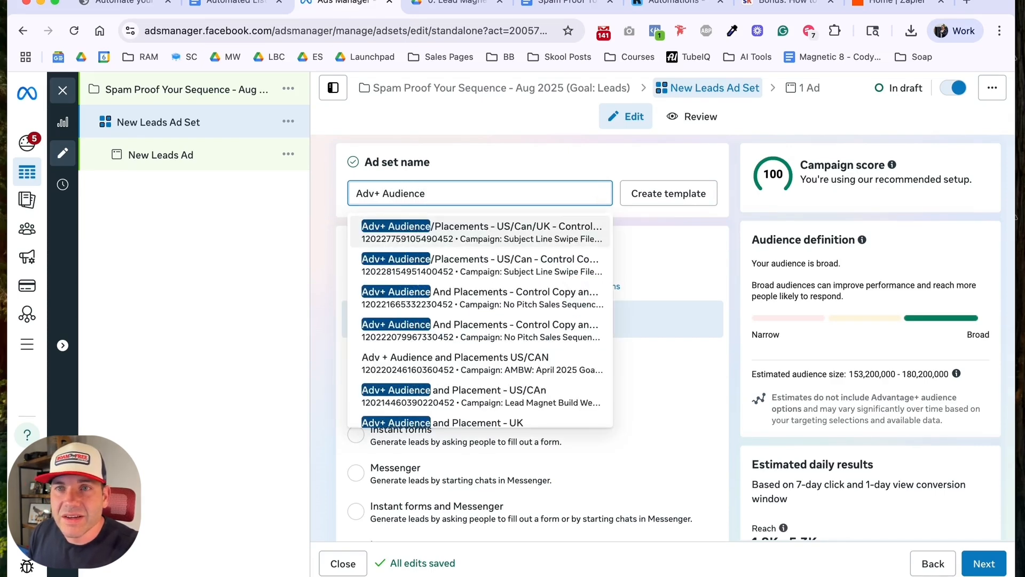
pyautogui.write('/Placements')
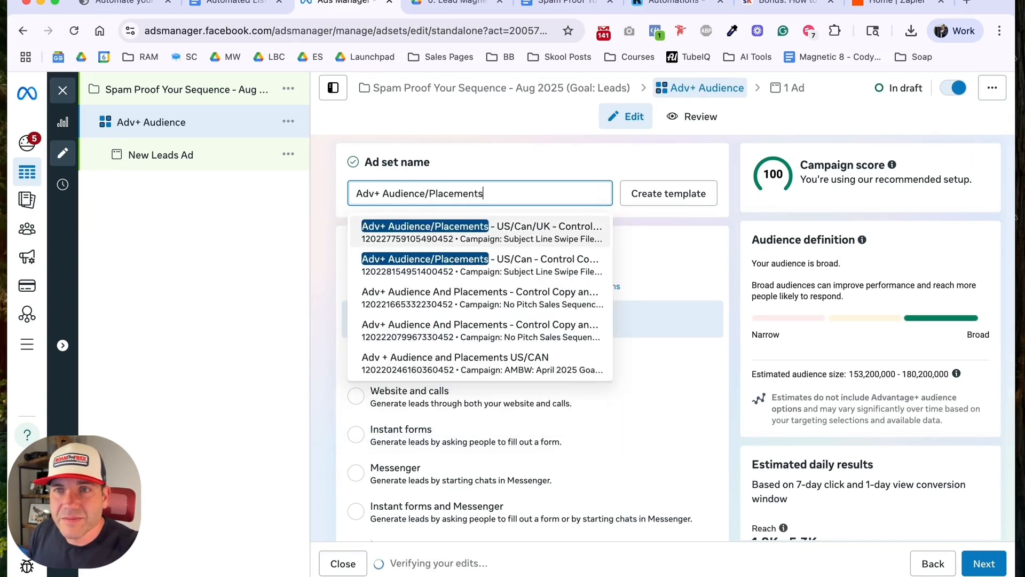
pyautogui.write(' - US/CAN')
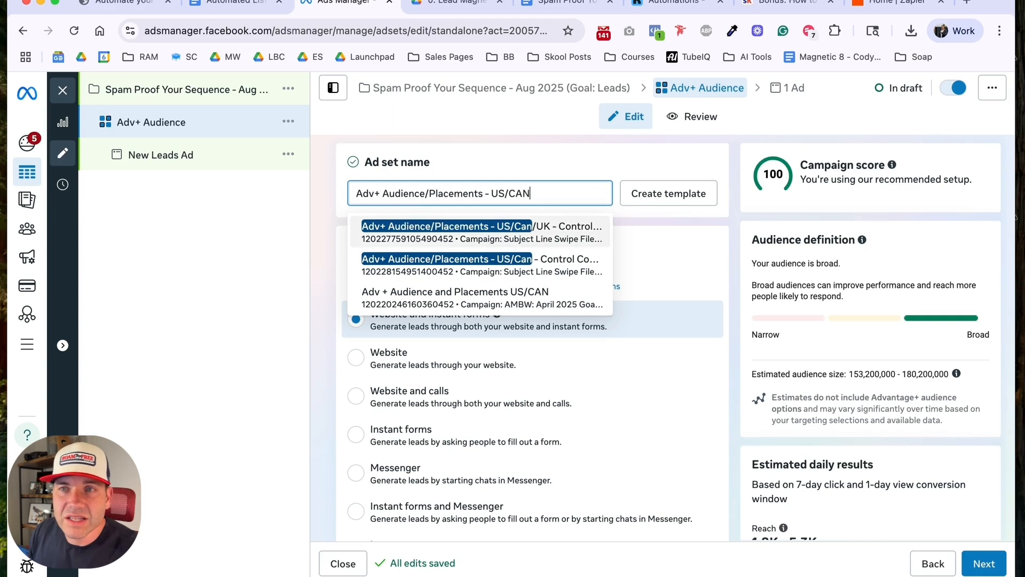
pyautogui.press('Return')
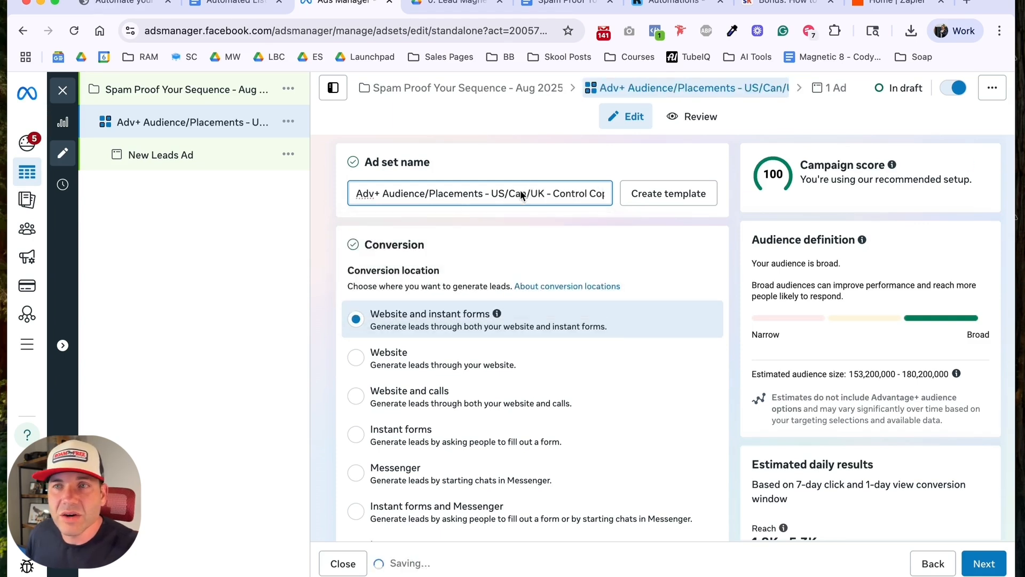
# Step: Remove UK from the ad set name so it reads "Adv+ Audience/Placements - US/Can - Control Copy + Image"
pyautogui.doubleClick(533, 192)
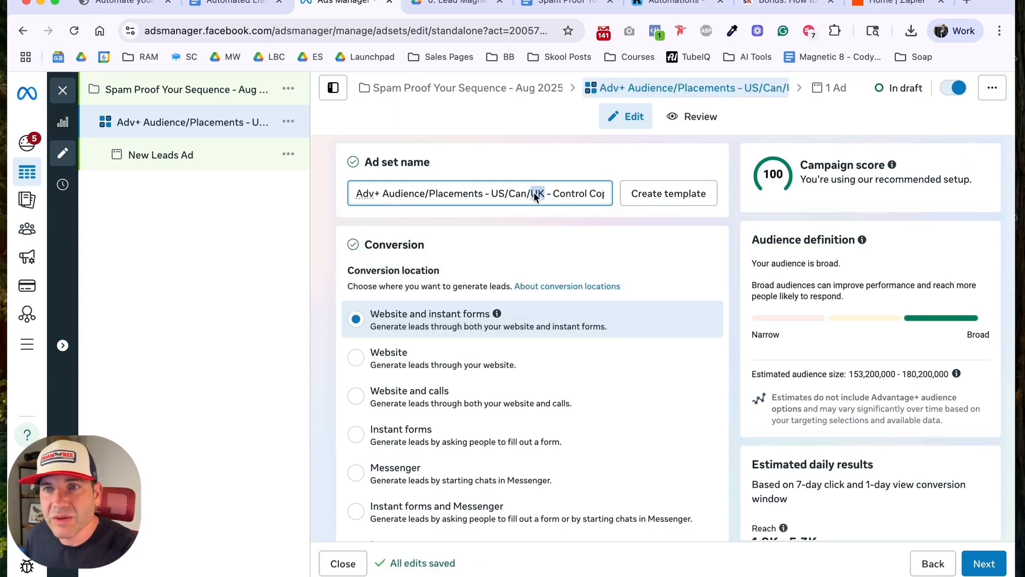
pyautogui.press('BackSpace')
pyautogui.press('BackSpace')
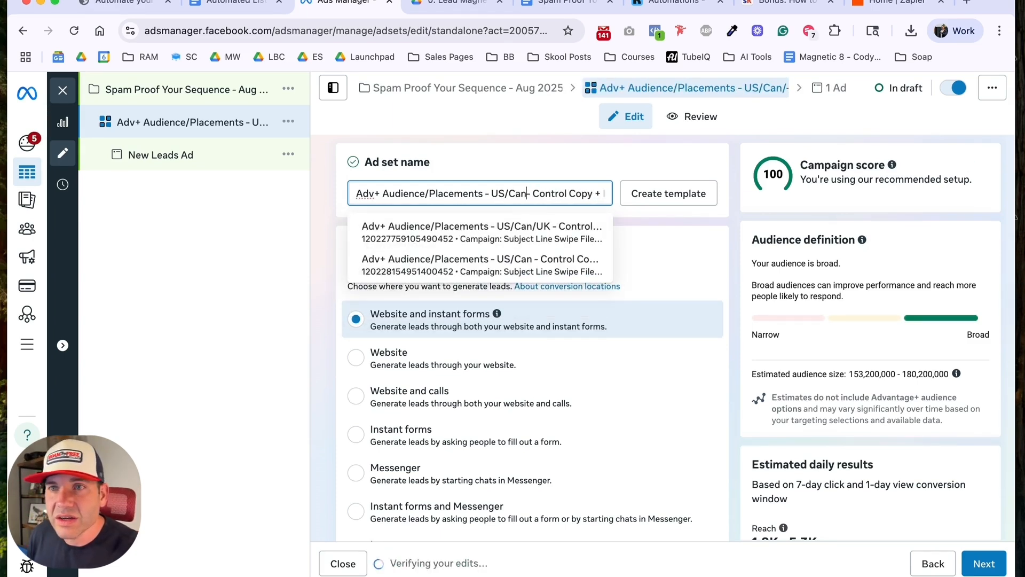
pyautogui.press('Right')
pyautogui.press('Right')
pyautogui.press('Right')
pyautogui.press('Right')
pyautogui.press('Right')
pyautogui.press('Right')
pyautogui.press('Right')
pyautogui.press('Right')
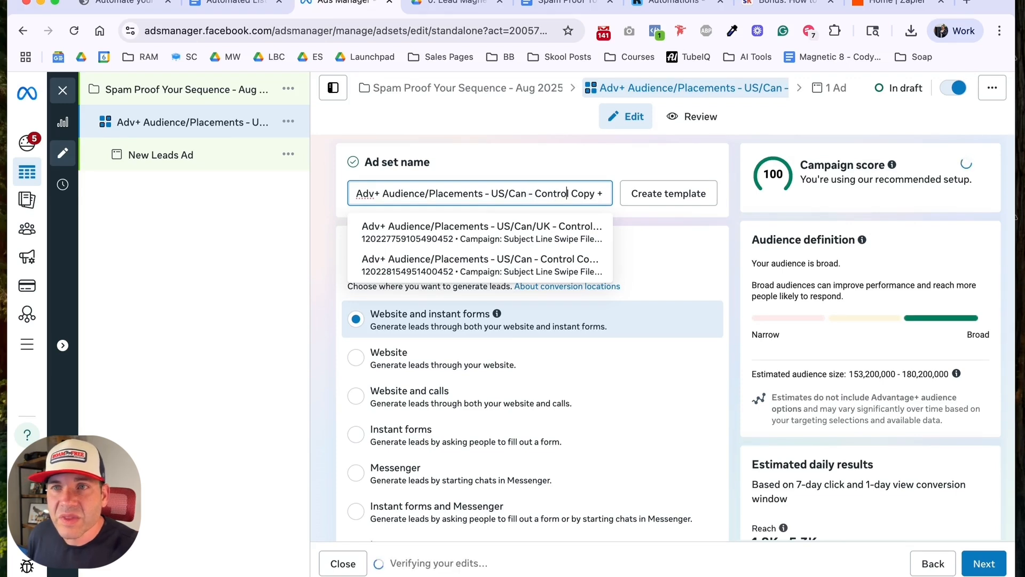
pyautogui.press('Right')
pyautogui.press('Right')
pyautogui.press('Right')
pyautogui.press('Right')
pyautogui.press('Right')
pyautogui.press('Right')
pyautogui.press('Right')
pyautogui.press('Right')
pyautogui.write('Image')
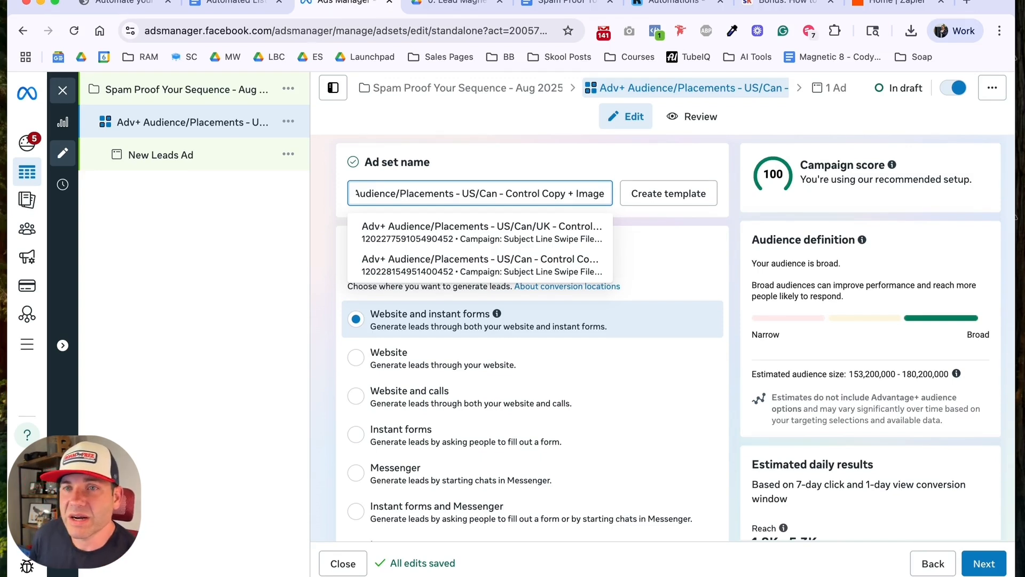
pyautogui.click(548, 164)
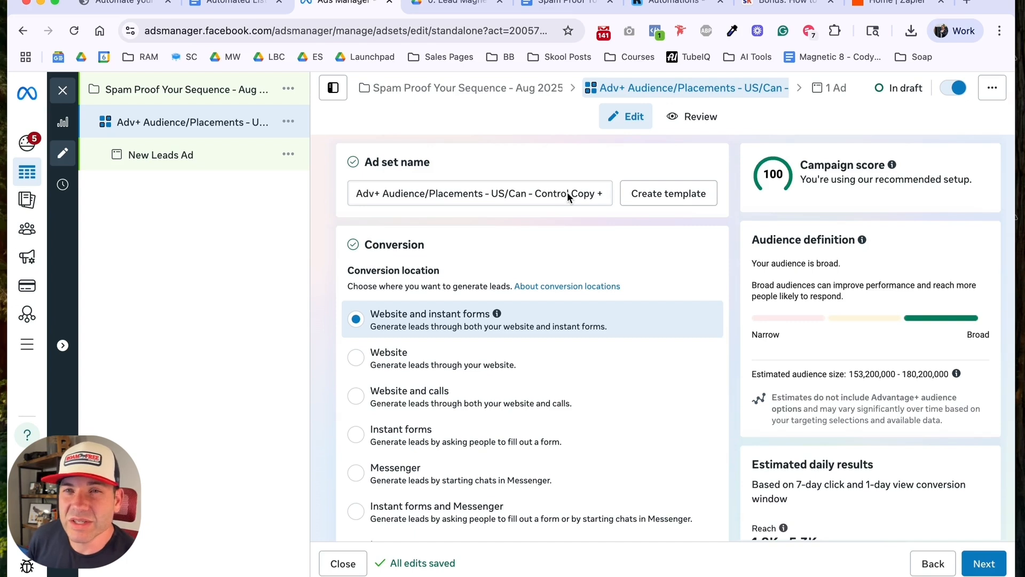
# Step: Set the ad set's conversion location to Instant forms
pyautogui.scroll(-1, 563, 216)
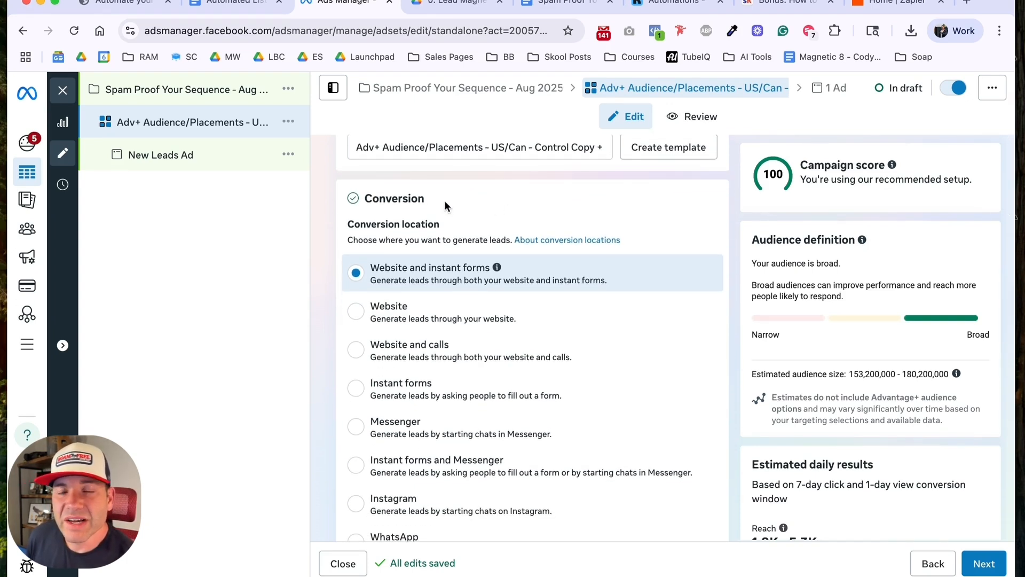
pyautogui.moveTo(444, 203); pyautogui.dragTo(362, 204)
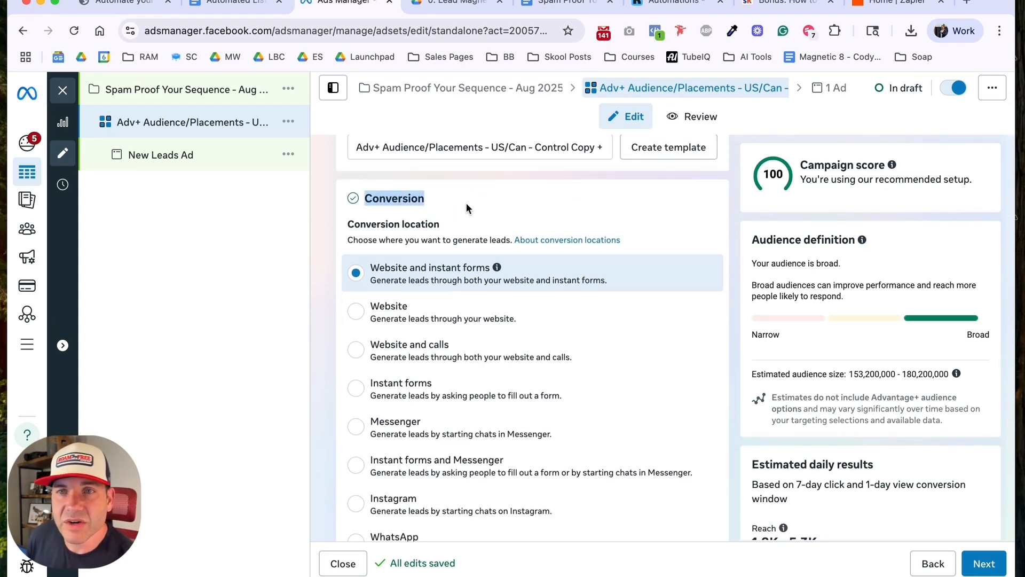
pyautogui.scroll(-1, 475, 200)
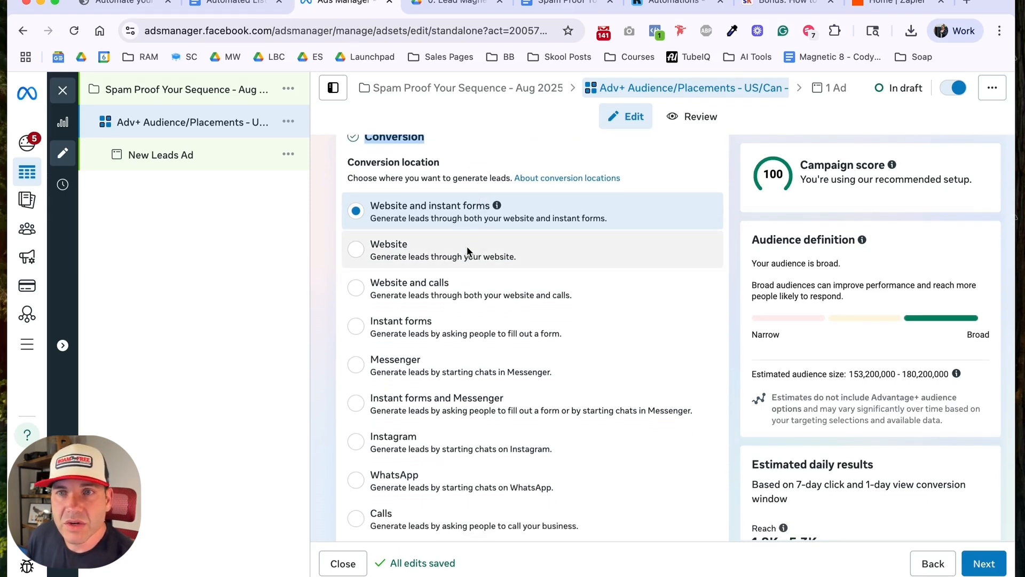
pyautogui.click(440, 332)
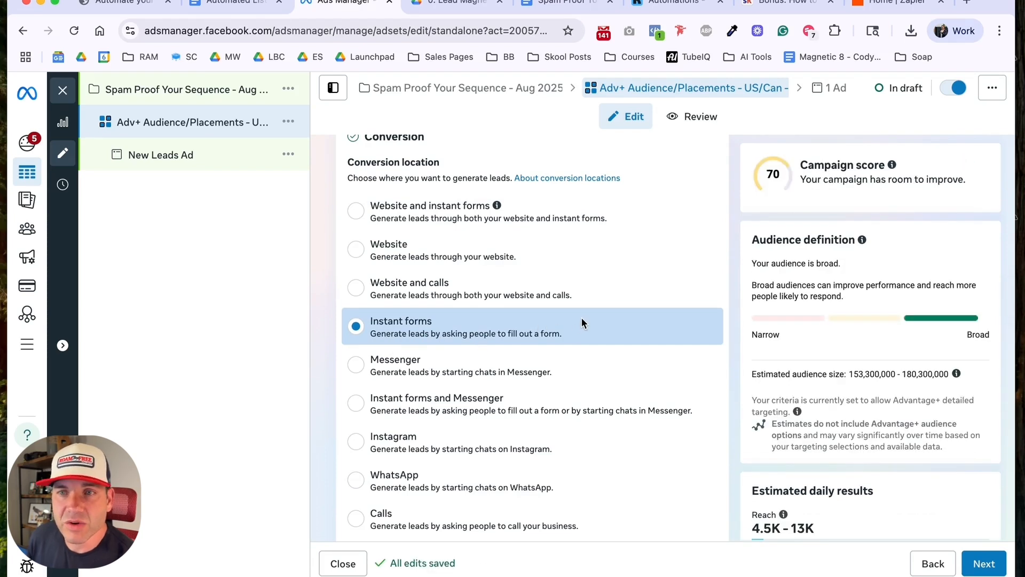
# Step: Search the Facebook Pages for "email" and choose Email School as the Page to promote
pyautogui.scroll(-5, 582, 323)
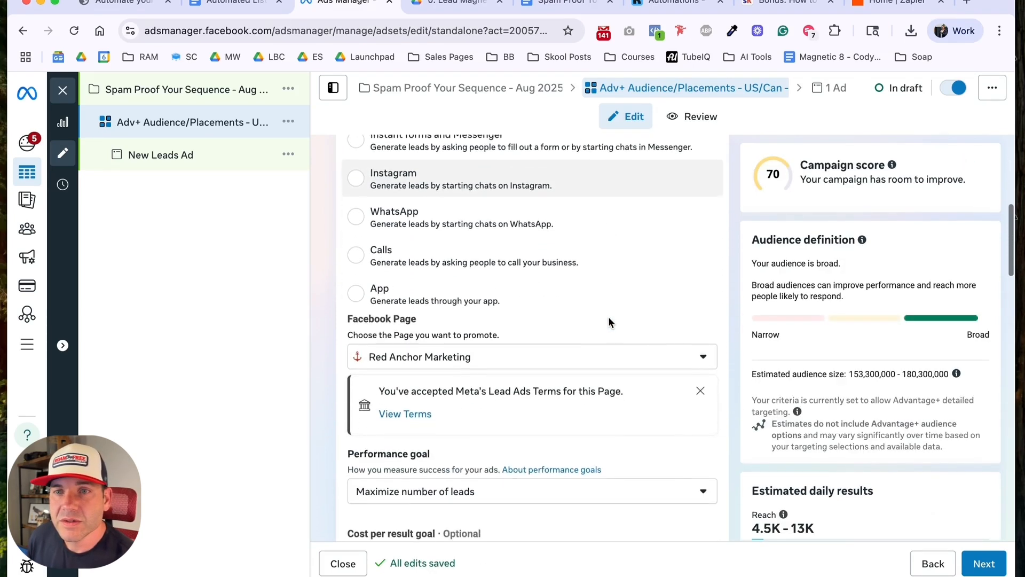
pyautogui.click(600, 349)
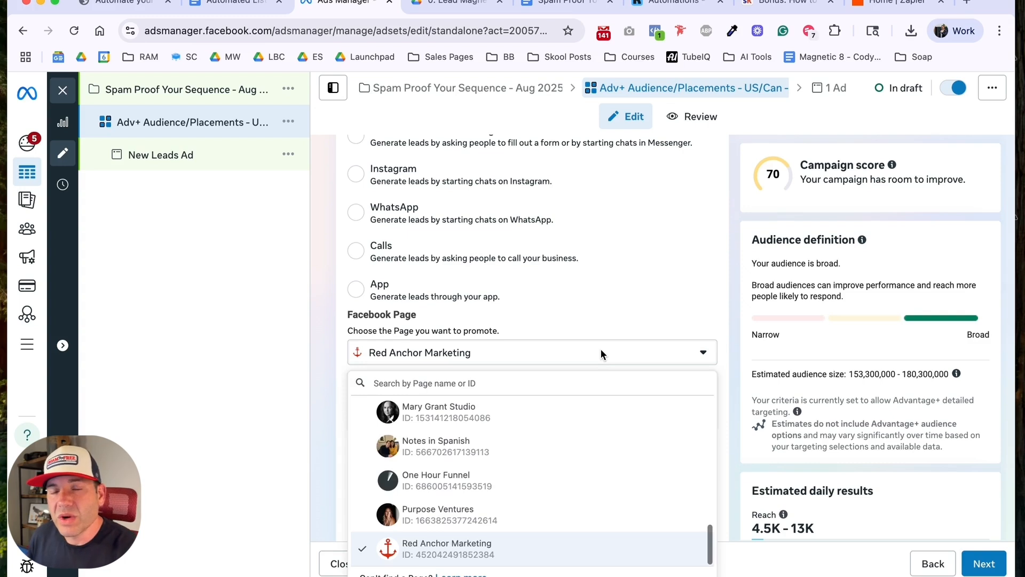
pyautogui.click(537, 382)
pyautogui.write('email')
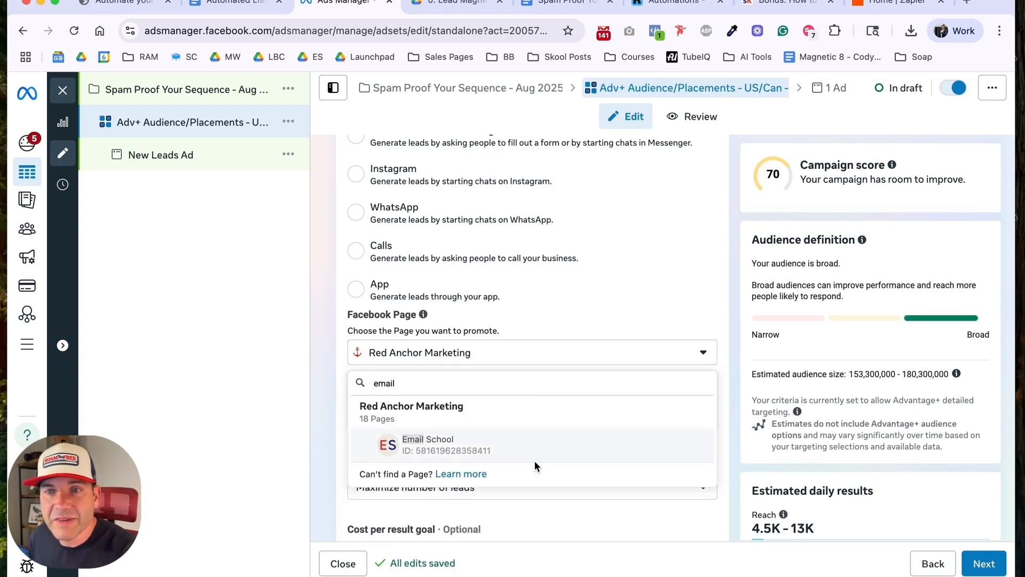
pyautogui.click(476, 443)
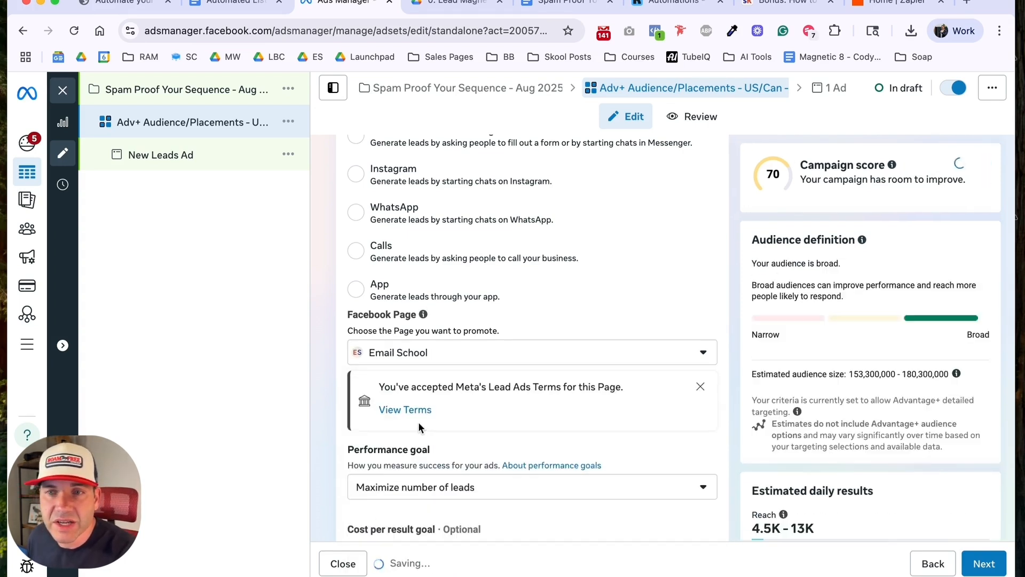
# Step: Review the ad set's performance goal, dynamic creative, catalog, daily budget, schedule and audience control settings
pyautogui.scroll(-3, 601, 393)
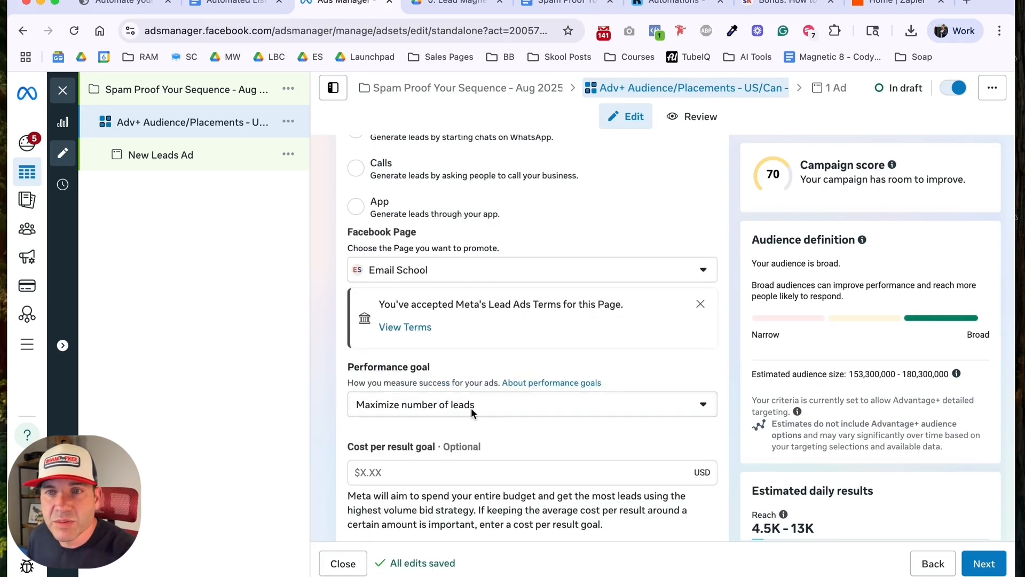
pyautogui.scroll(-10, 503, 429)
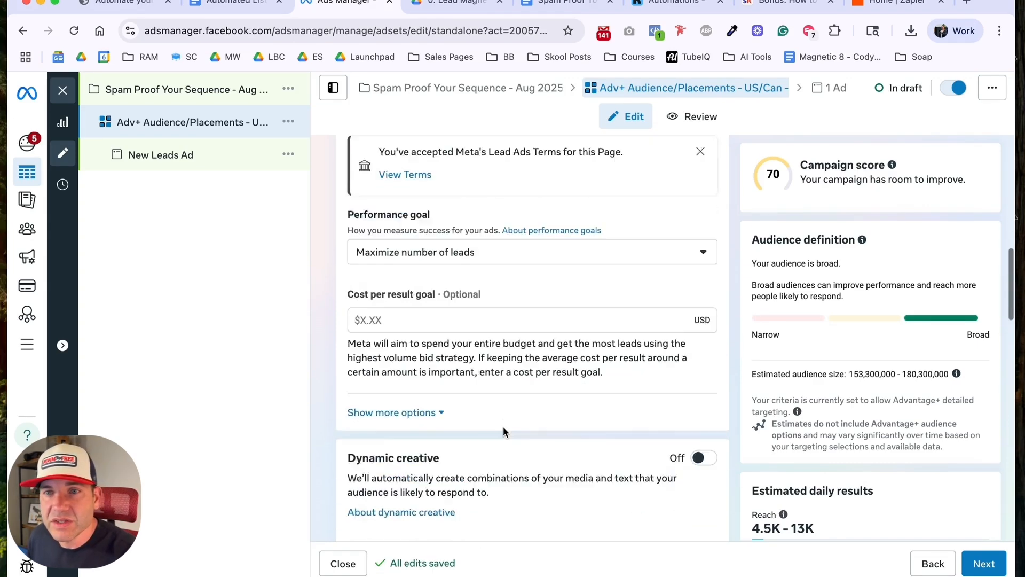
pyautogui.scroll(-5, 587, 353)
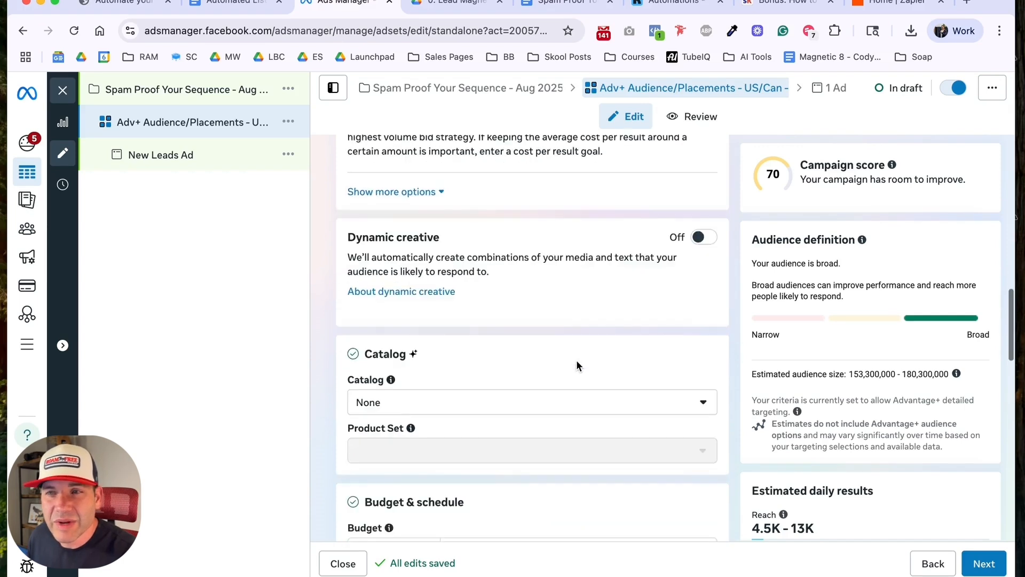
pyautogui.scroll(-5, 537, 329)
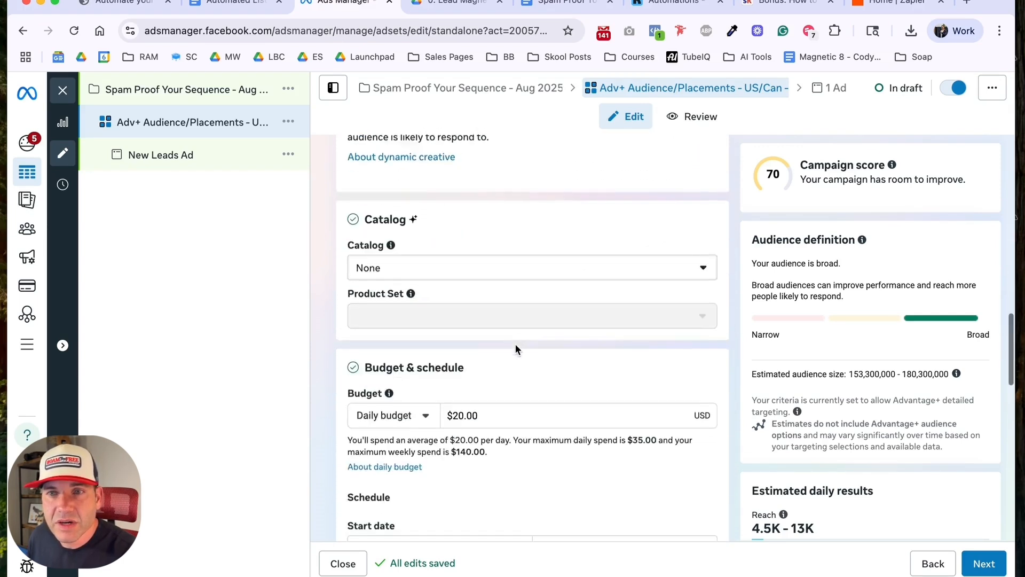
pyautogui.click(511, 353)
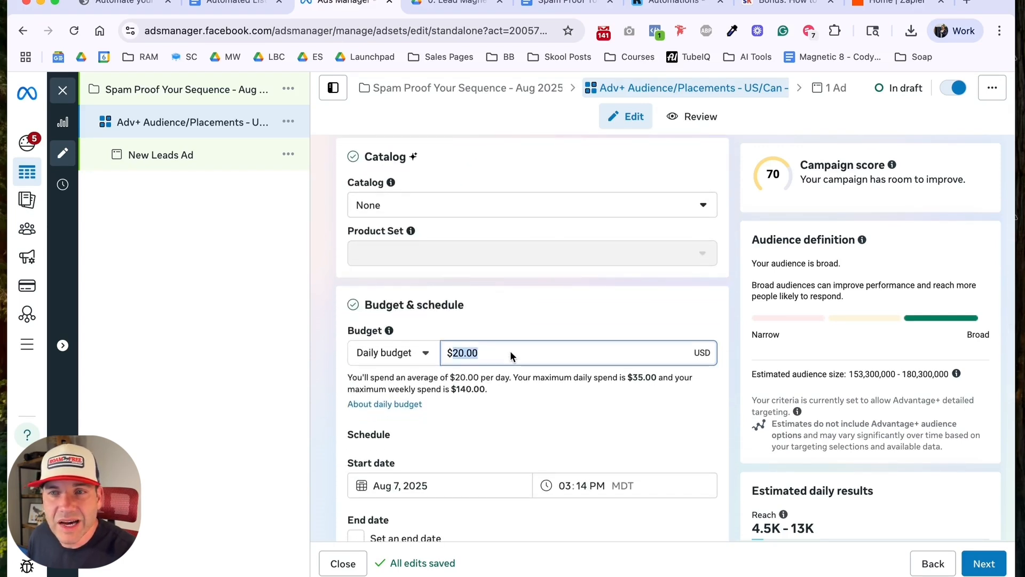
pyautogui.scroll(-4, 508, 353)
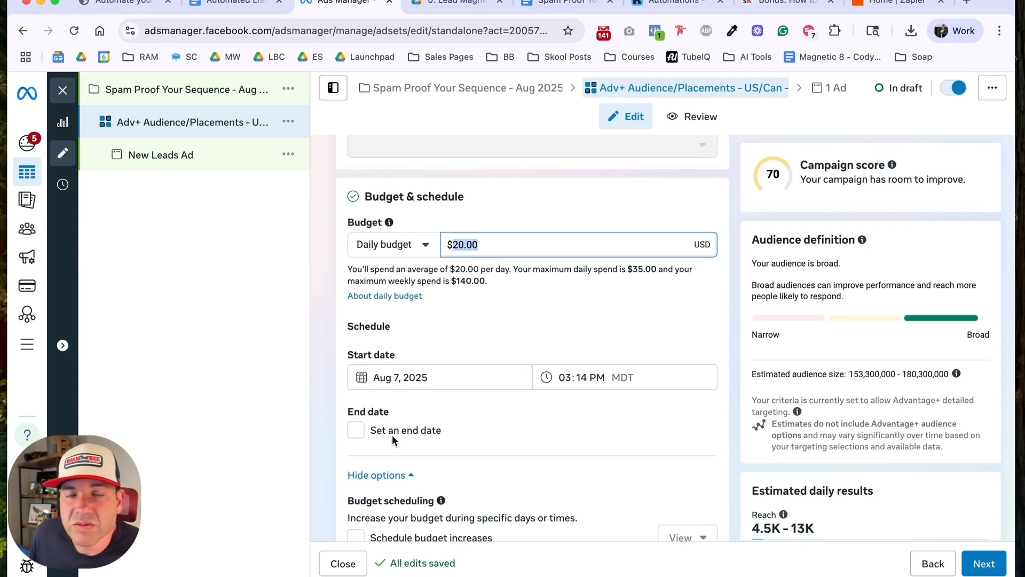
pyautogui.scroll(-3, 392, 434)
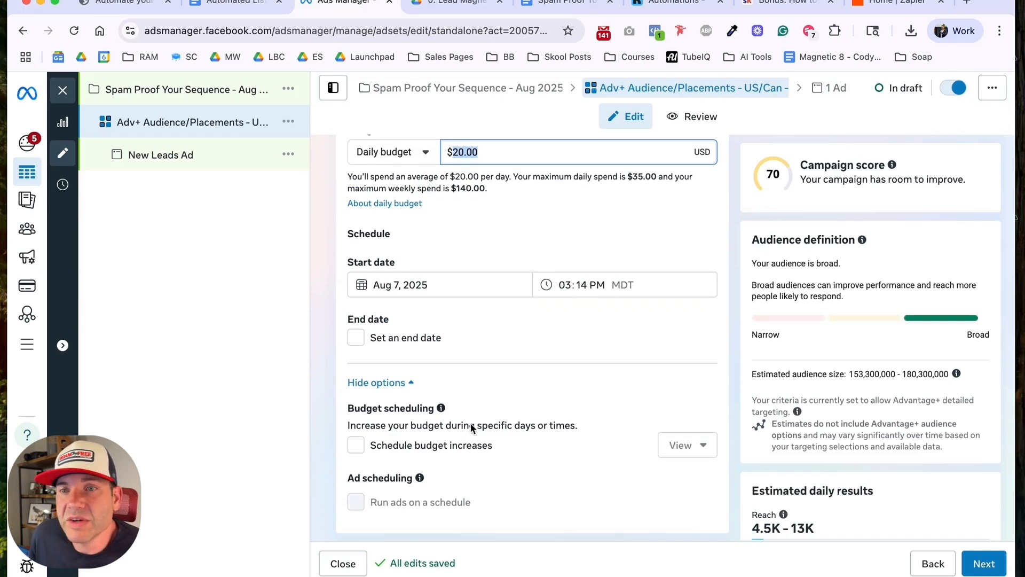
pyautogui.scroll(-3, 478, 419)
pyautogui.scroll(-2, 478, 419)
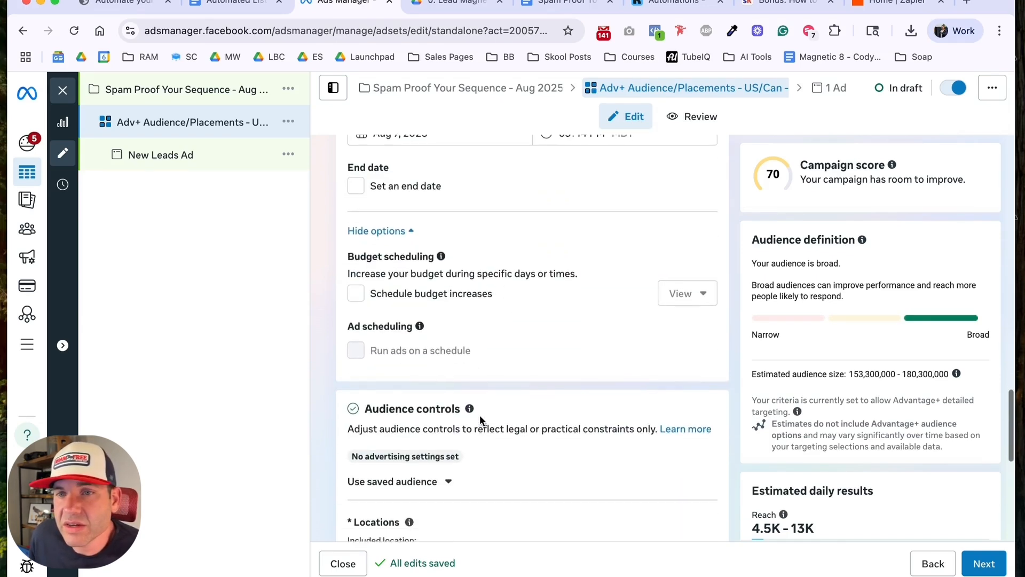
pyautogui.scroll(-3, 480, 415)
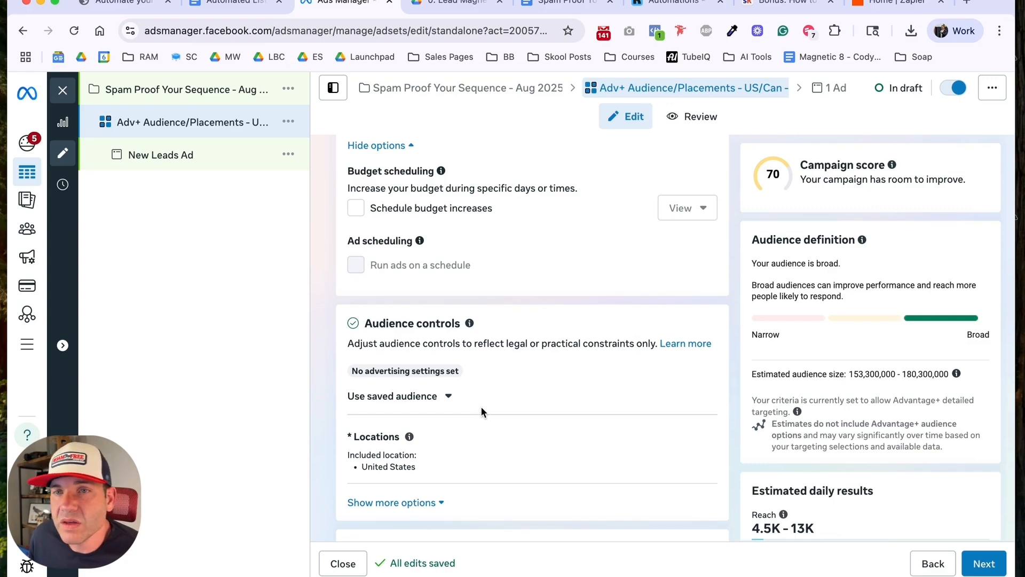
# Step: Add Canada to the ad set's included audience locations alongside the United States
pyautogui.scroll(20, 481, 411)
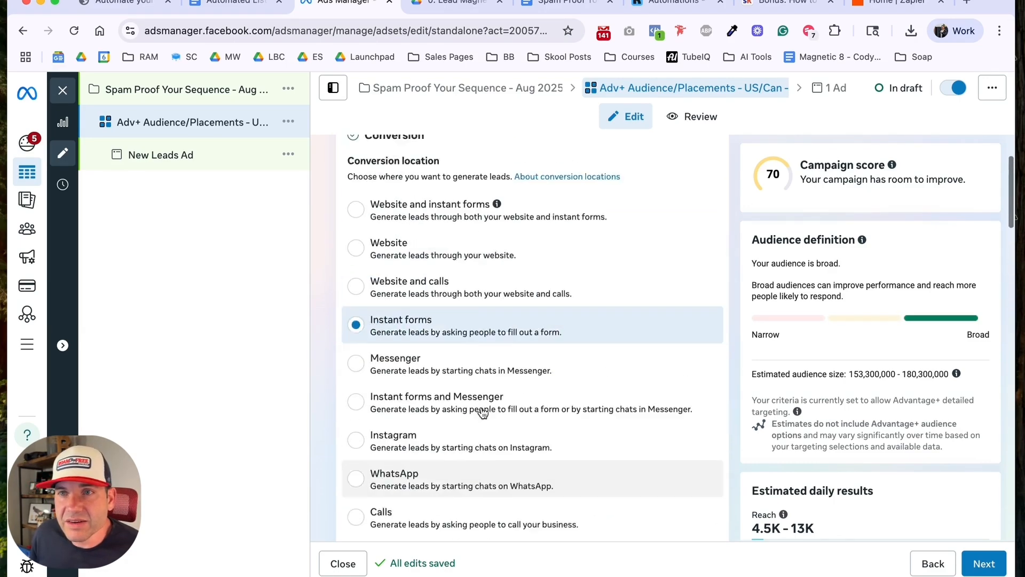
pyautogui.scroll(-8, 482, 412)
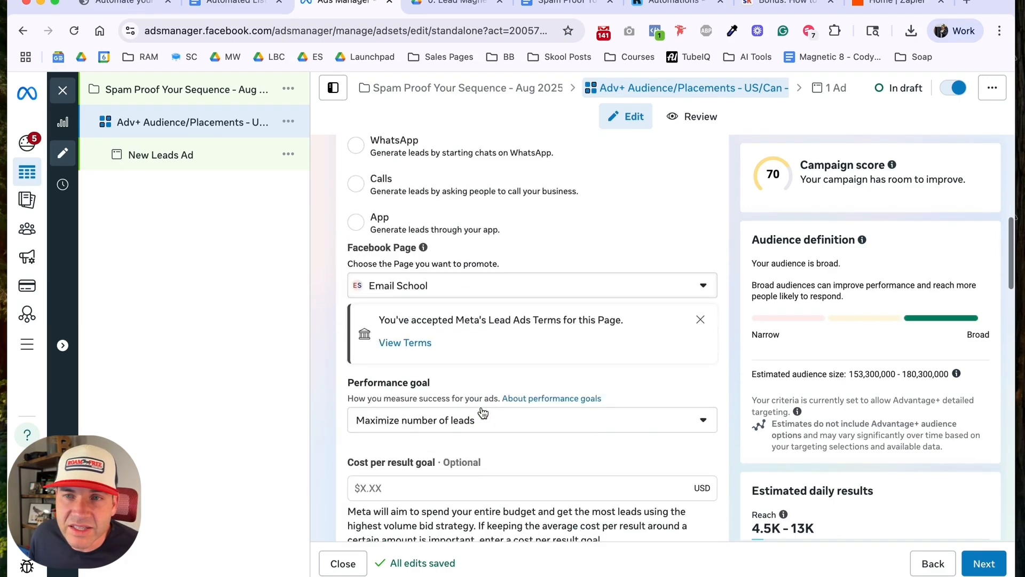
pyautogui.scroll(-14, 483, 412)
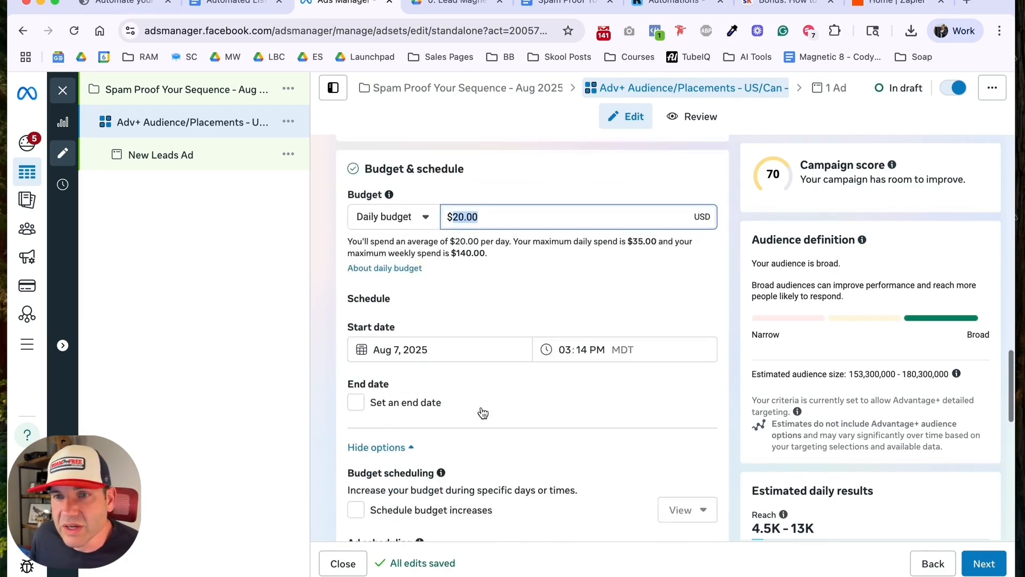
pyautogui.scroll(-5, 483, 413)
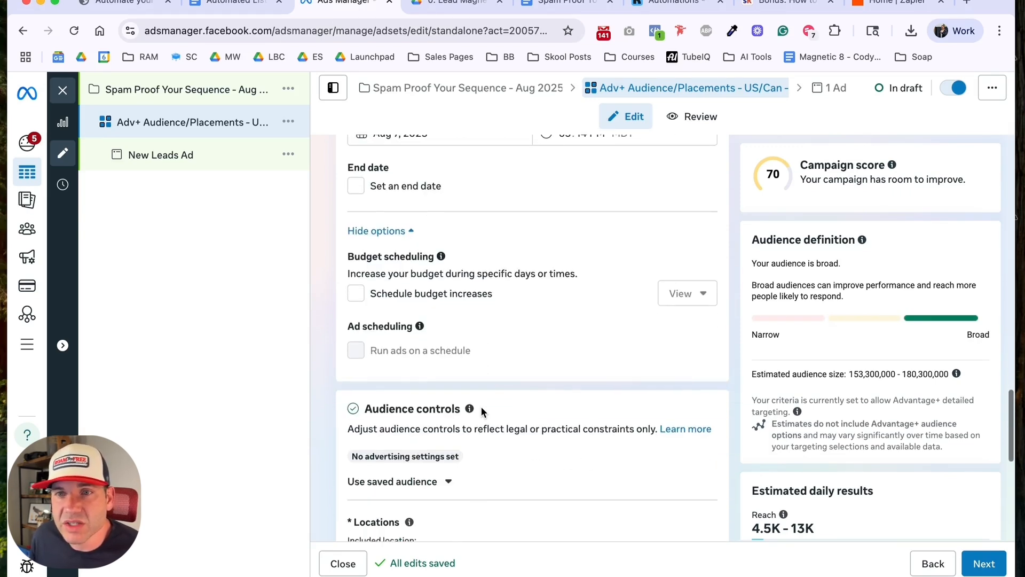
pyautogui.scroll(-2, 482, 411)
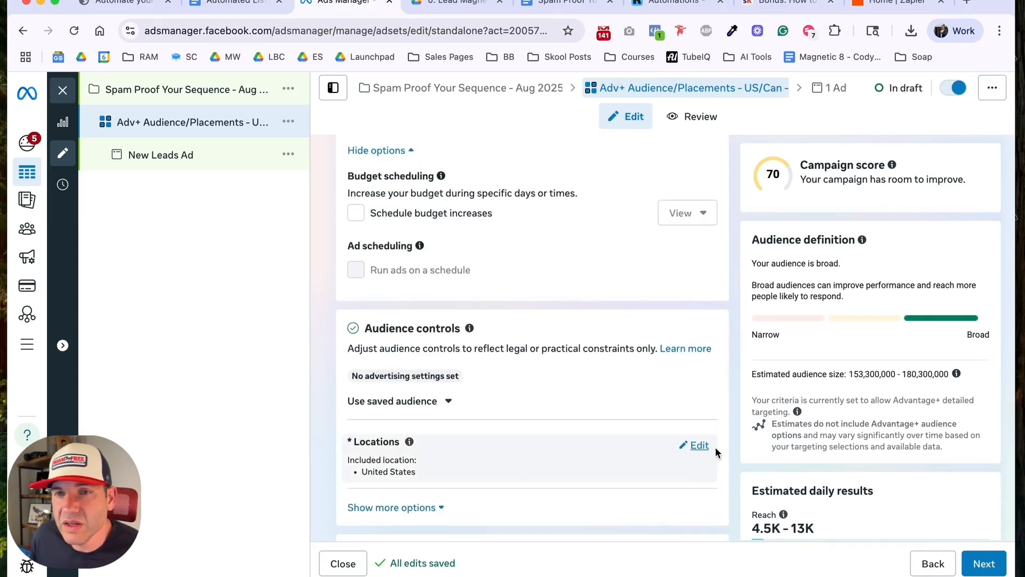
pyautogui.click(696, 446)
pyautogui.scroll(-2, 591, 444)
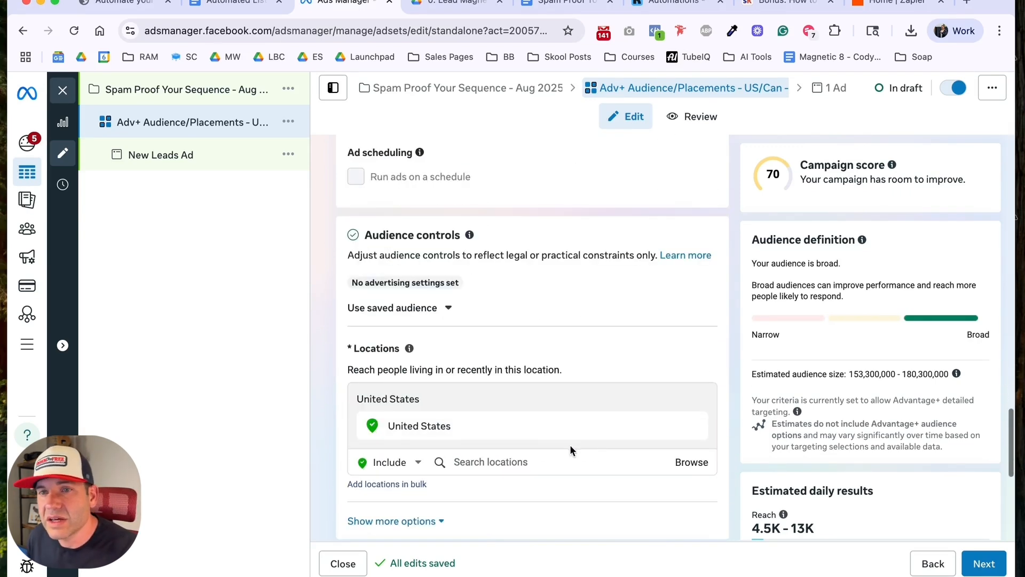
pyautogui.click(542, 462)
pyautogui.write('canada')
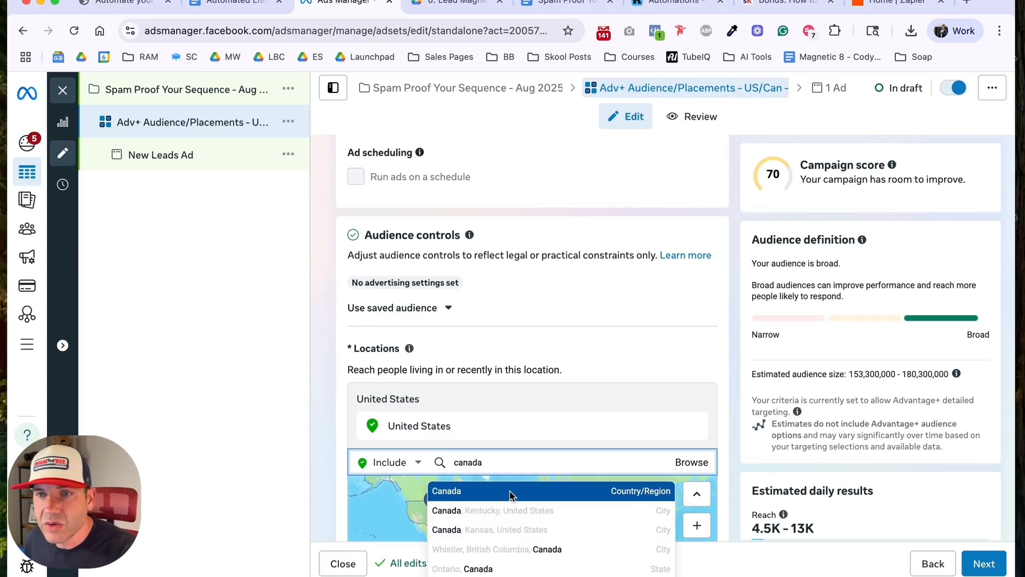
pyautogui.click(510, 491)
# Step: Review the ad set's location map, Advantage+ audience description and Advantage+ placements settings
pyautogui.scroll(-1, 507, 476)
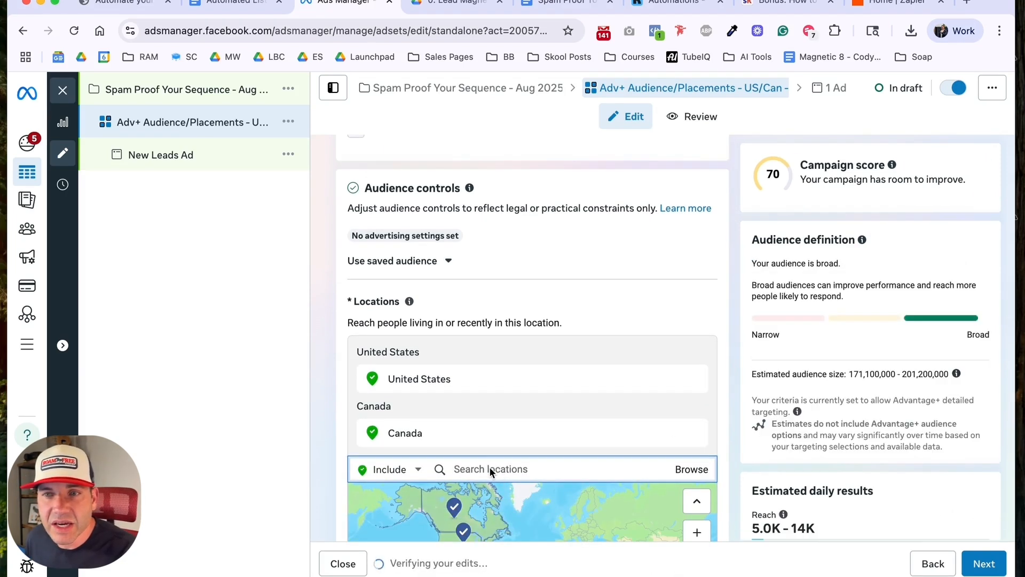
pyautogui.scroll(-4, 503, 401)
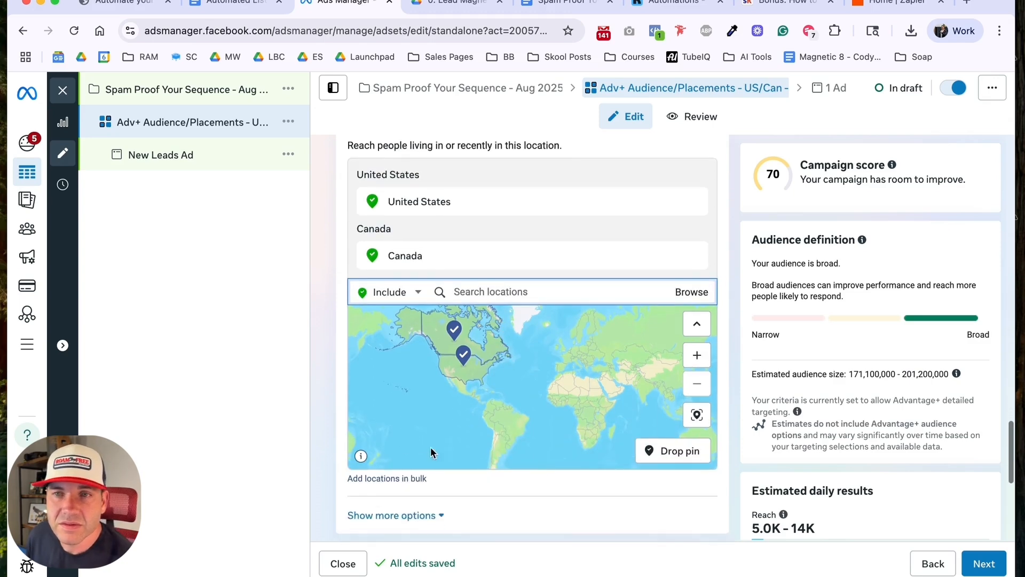
pyautogui.scroll(-4, 340, 479)
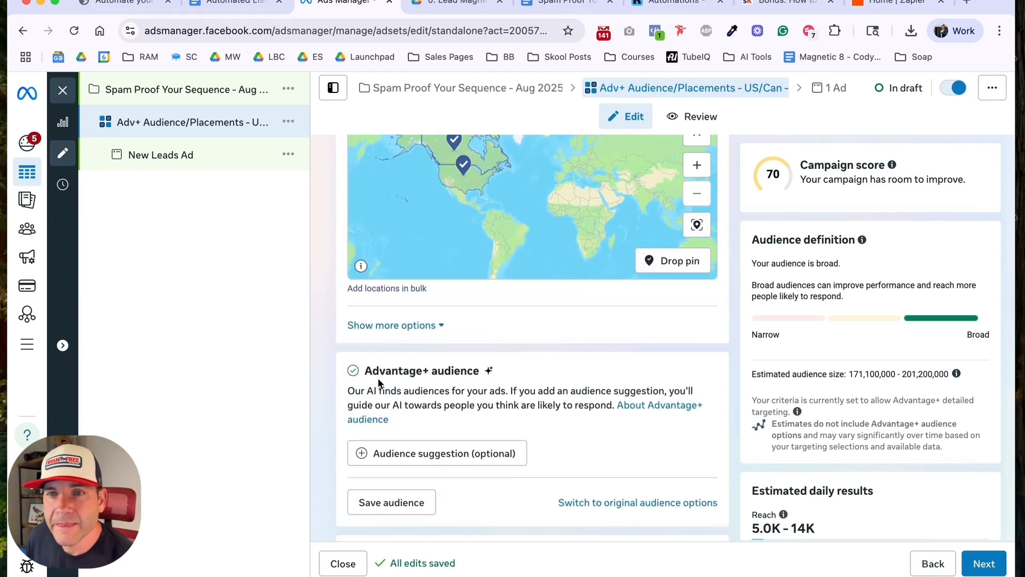
pyautogui.moveTo(372, 374); pyautogui.dragTo(518, 376)
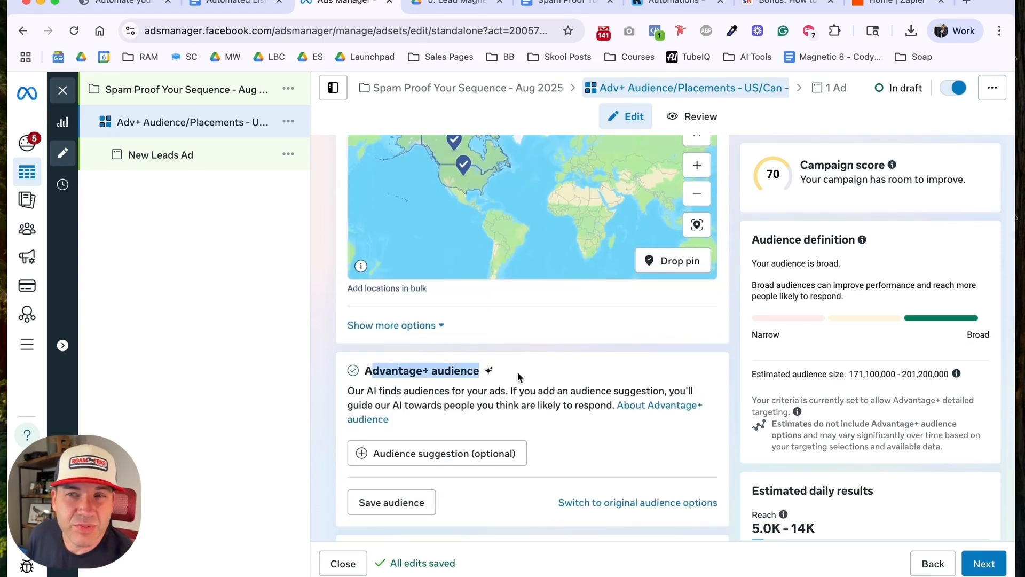
pyautogui.doubleClick(351, 392)
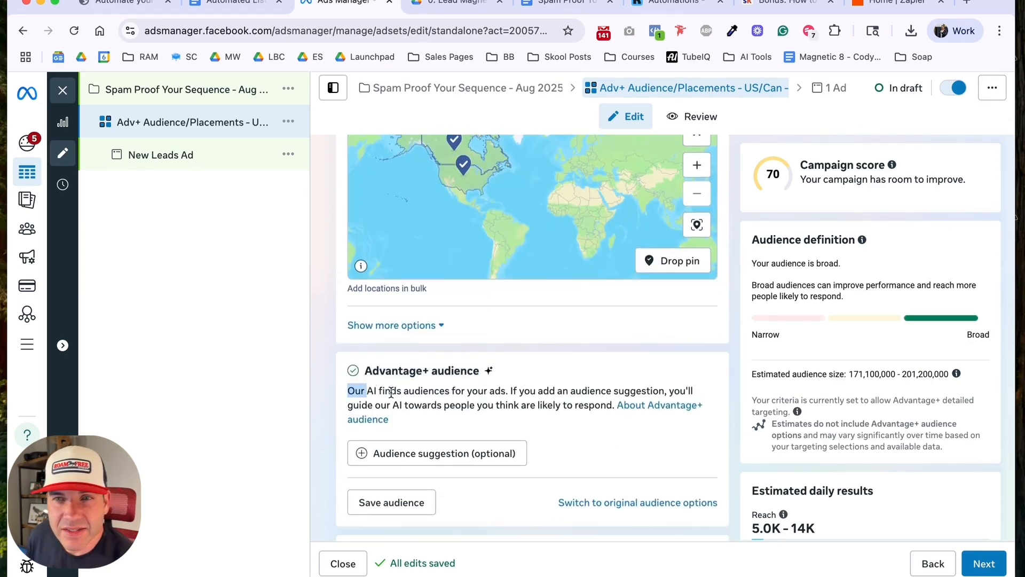
pyautogui.moveTo(391, 392); pyautogui.dragTo(449, 394)
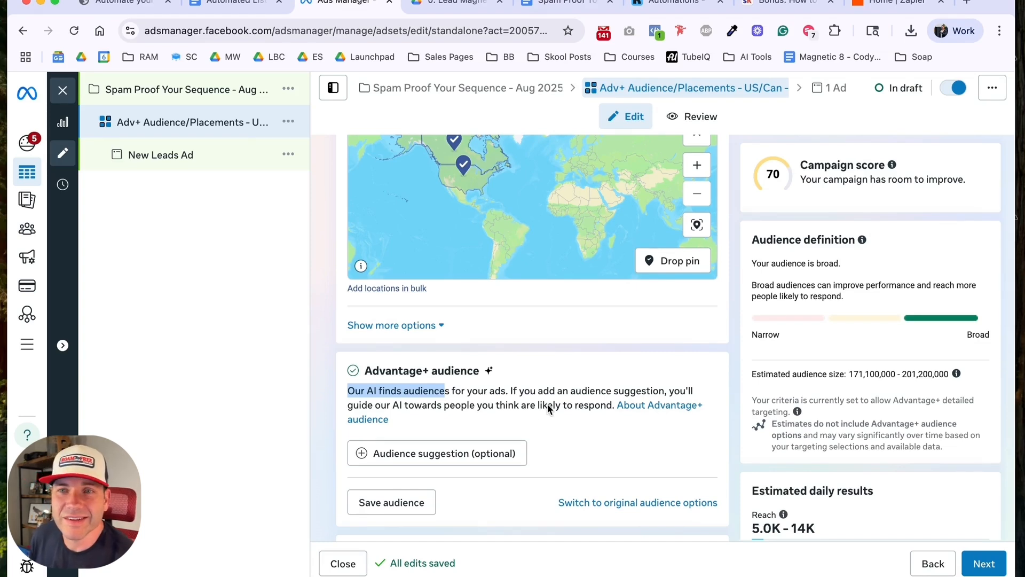
pyautogui.scroll(-2, 538, 406)
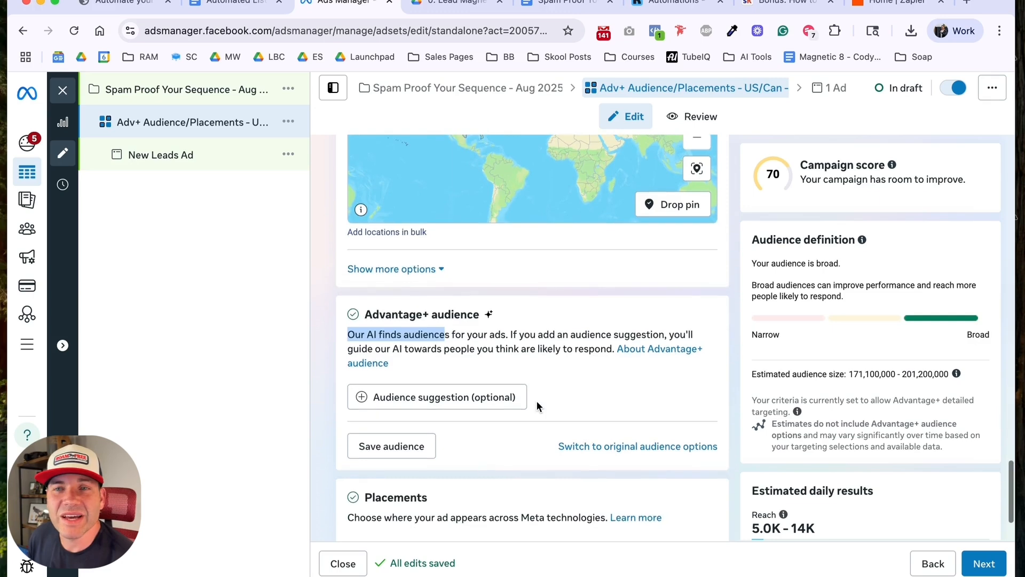
pyautogui.scroll(-2, 557, 371)
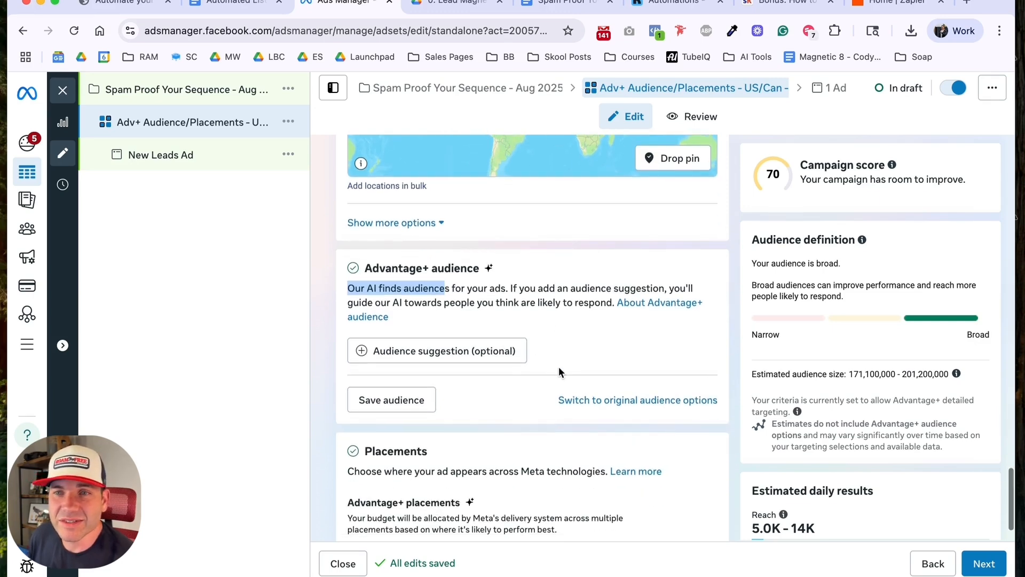
pyautogui.scroll(-2, 512, 394)
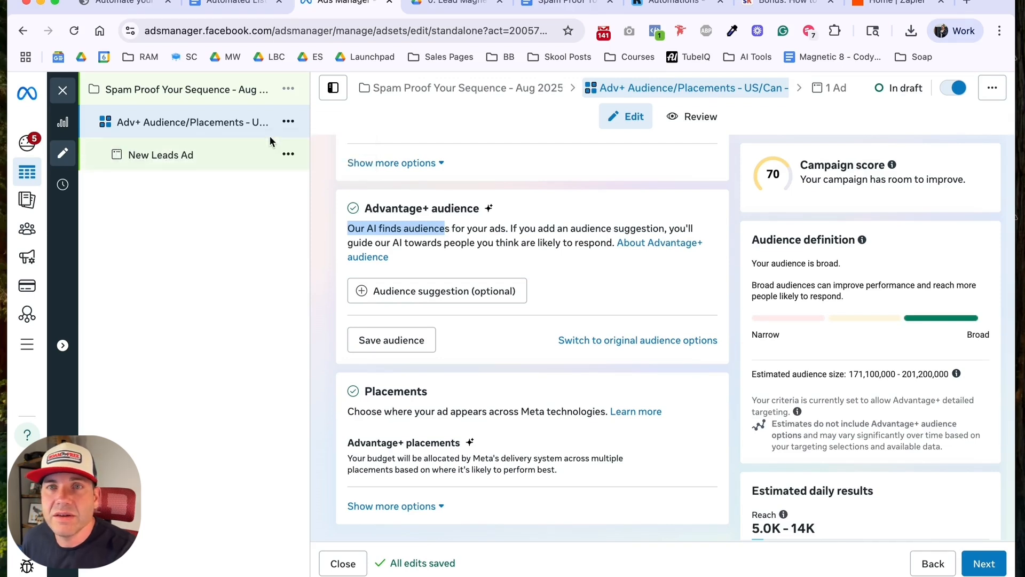
# Step: Proceed from the ad set to its ad and name the ad "Control Copy + Image"
pyautogui.click(985, 565)
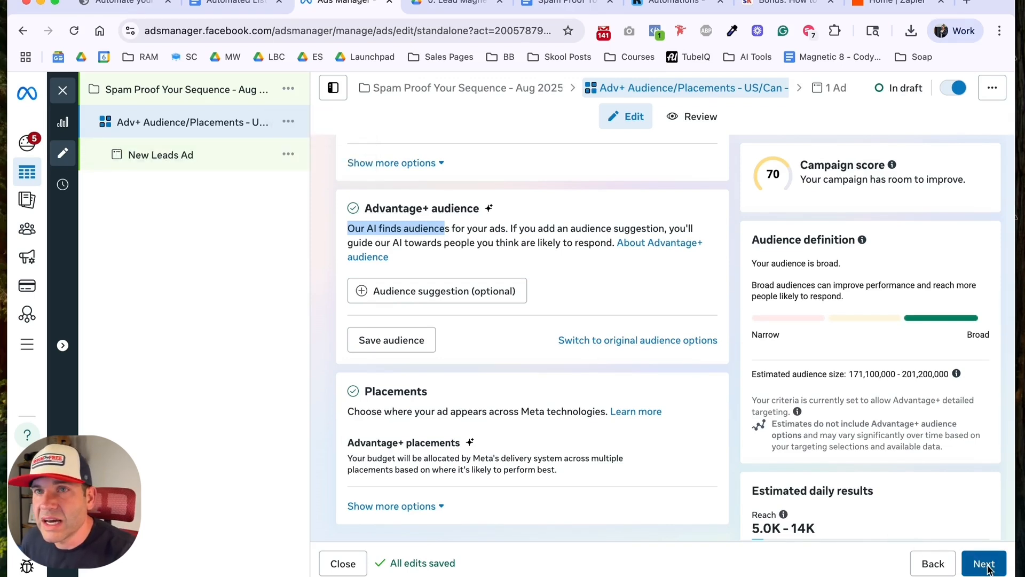
pyautogui.tripleClick(391, 198)
pyautogui.write('Con')
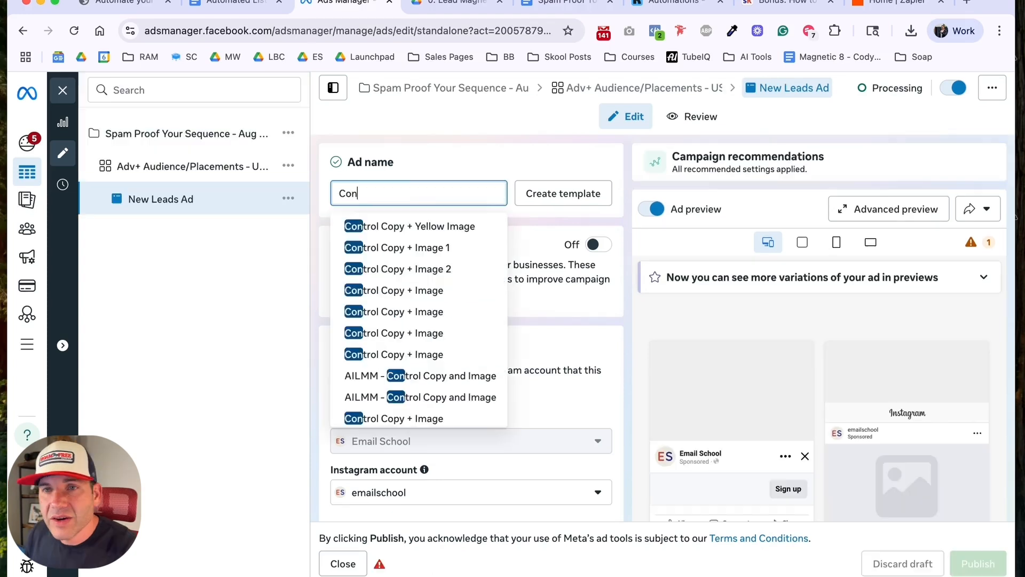
pyautogui.write('trol Copy + Image')
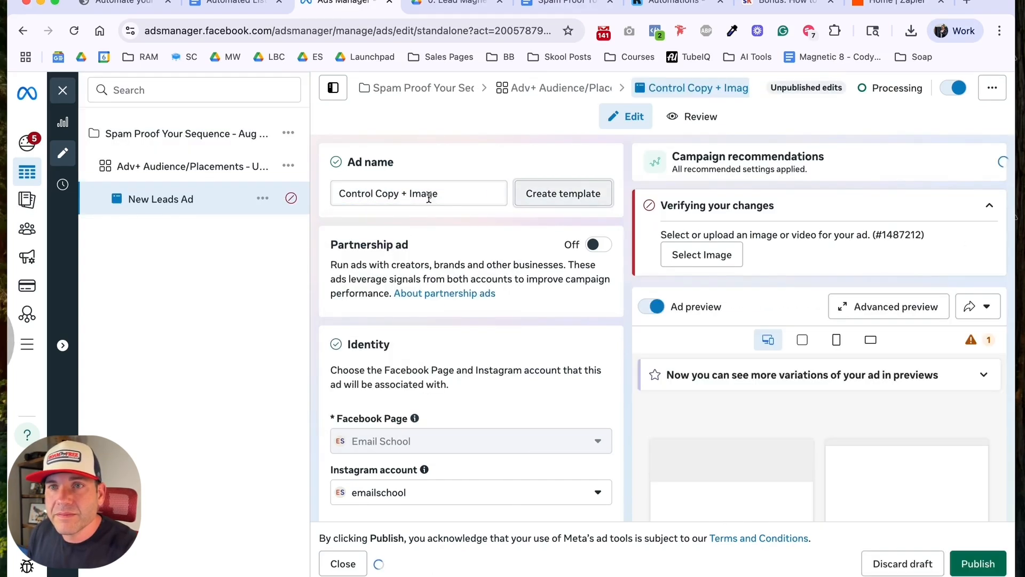
# Step: Turn off multi-advertiser ads in the ad setup, leaving the single image or video format selected
pyautogui.scroll(-1, 510, 255)
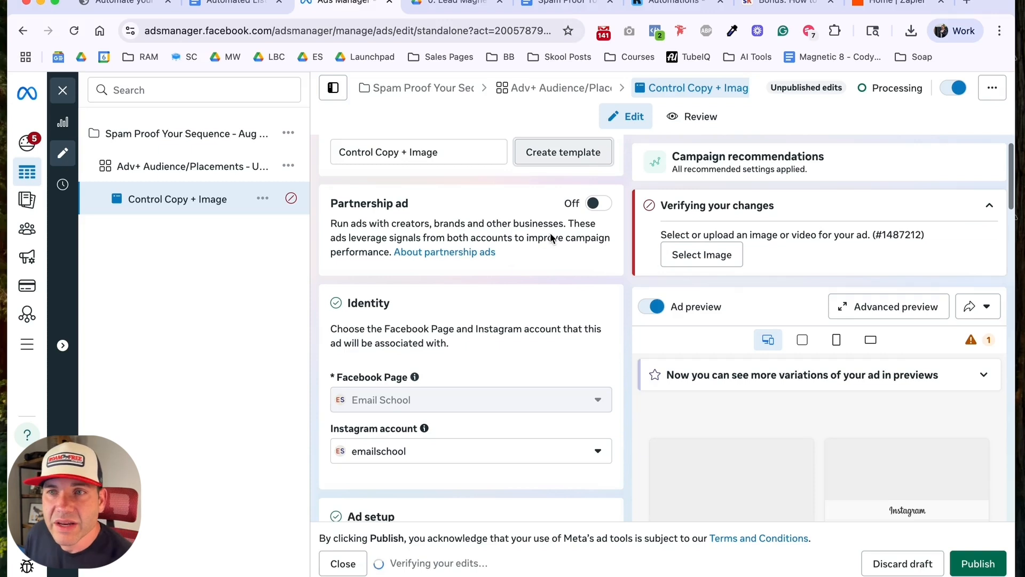
pyautogui.scroll(-3, 555, 229)
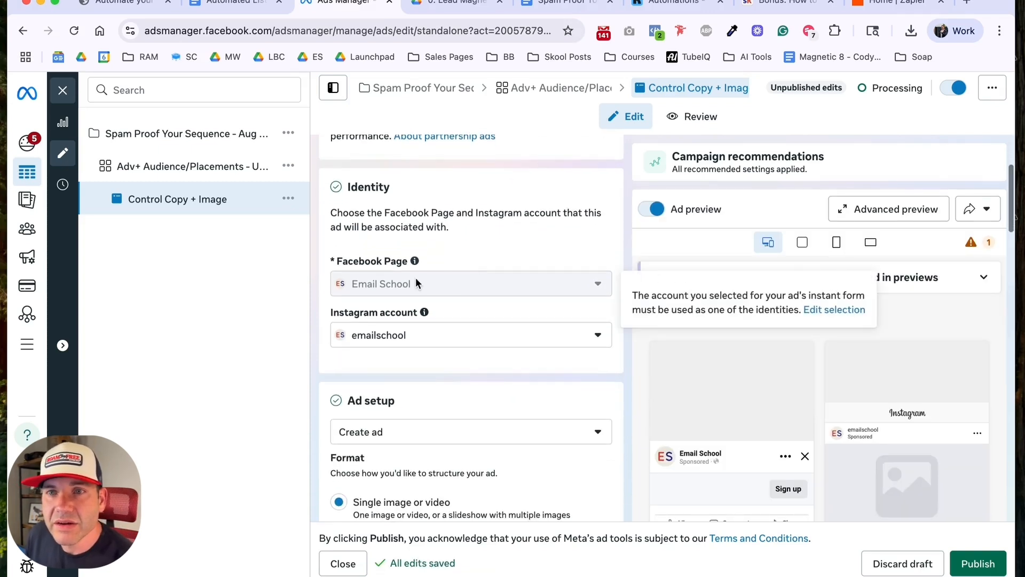
pyautogui.scroll(-4, 425, 322)
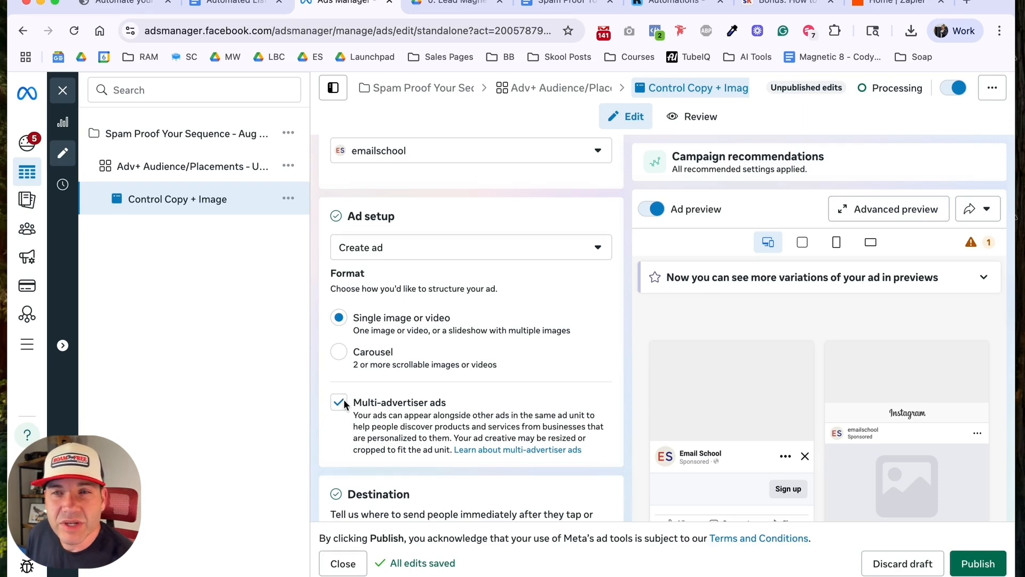
pyautogui.scroll(-1, 341, 399)
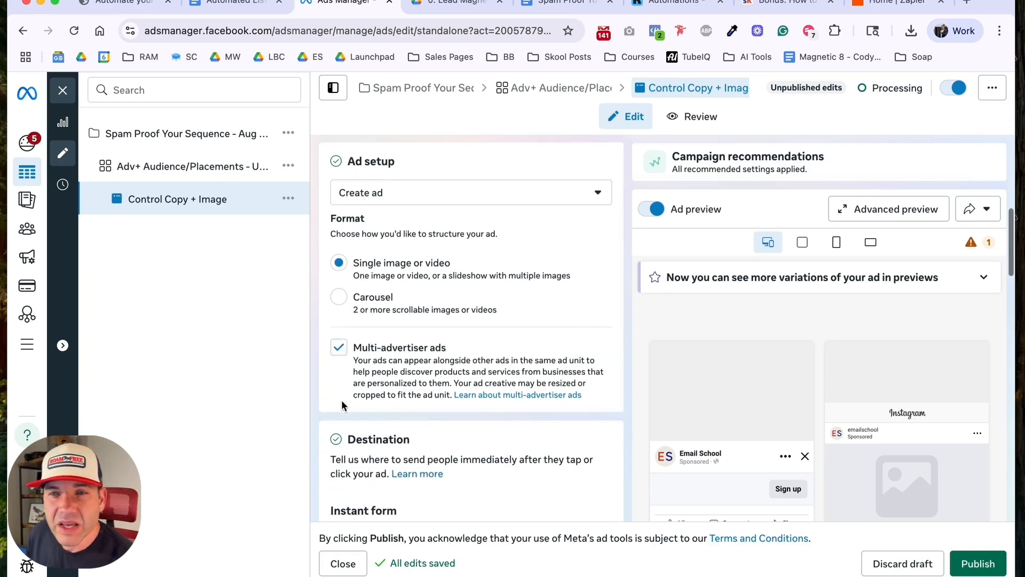
pyautogui.click(339, 341)
# Step: Create a new instant form for the ad's destination and name it "Spam Proof Checklist Form - 8/7/2025"
pyautogui.scroll(-4, 403, 337)
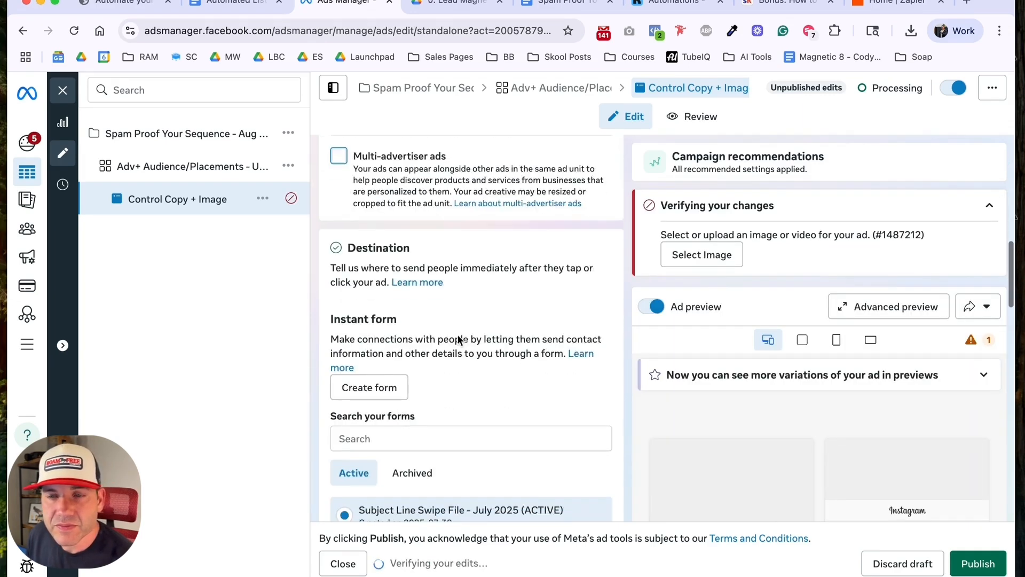
pyautogui.scroll(-2, 456, 330)
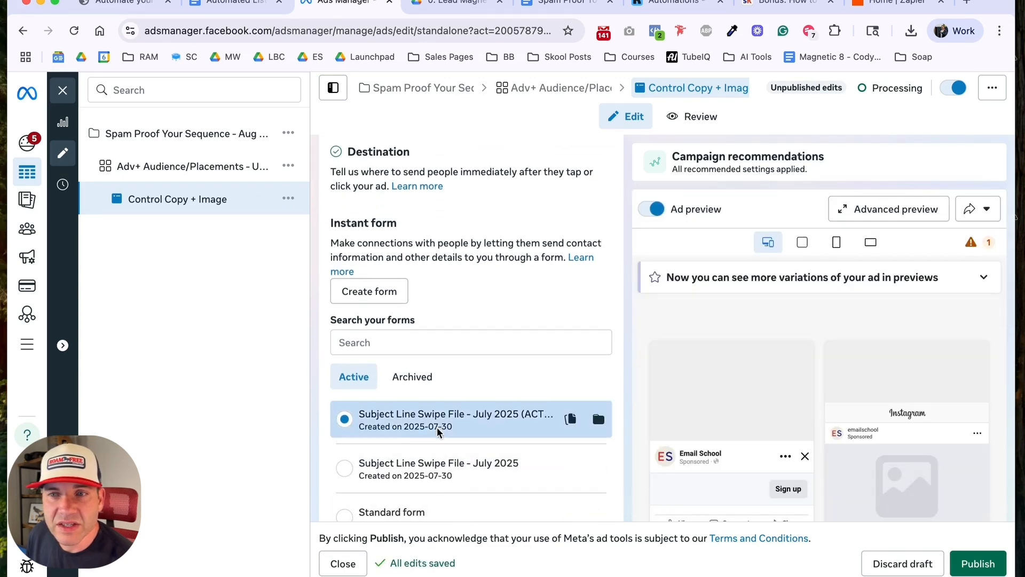
pyautogui.click(375, 291)
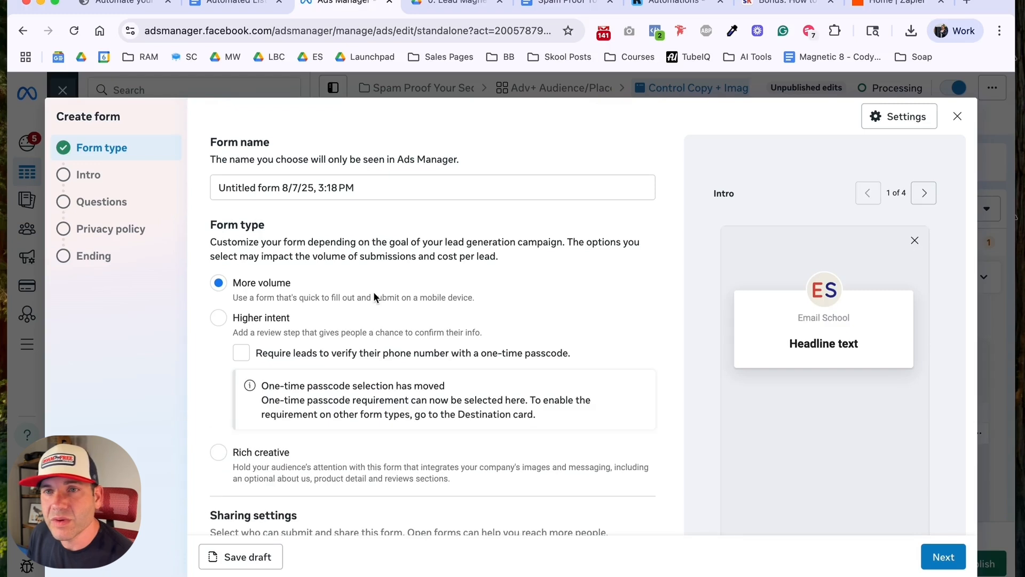
pyautogui.click(347, 188)
pyautogui.tripleClick(349, 187)
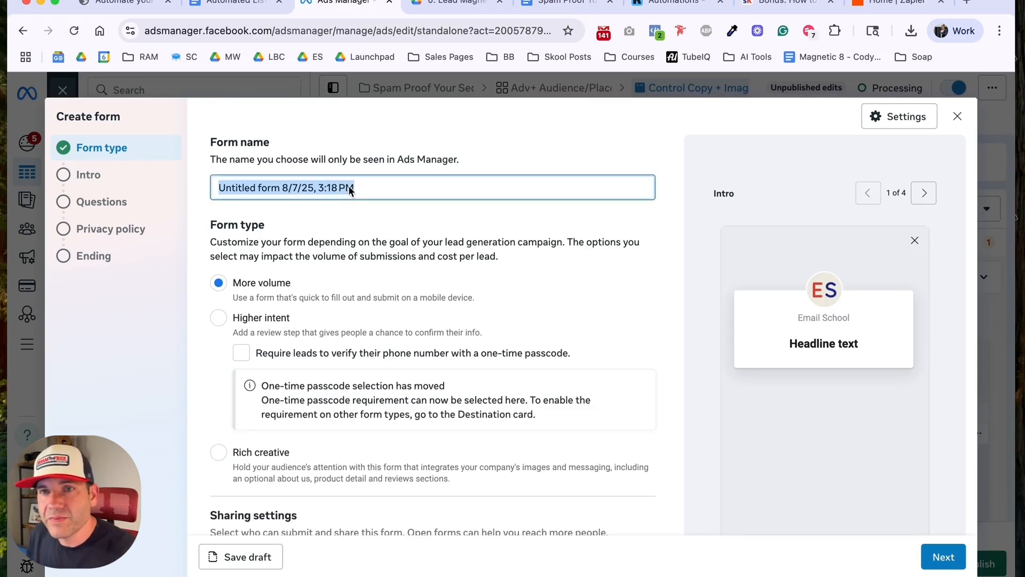
pyautogui.write('Spam P')
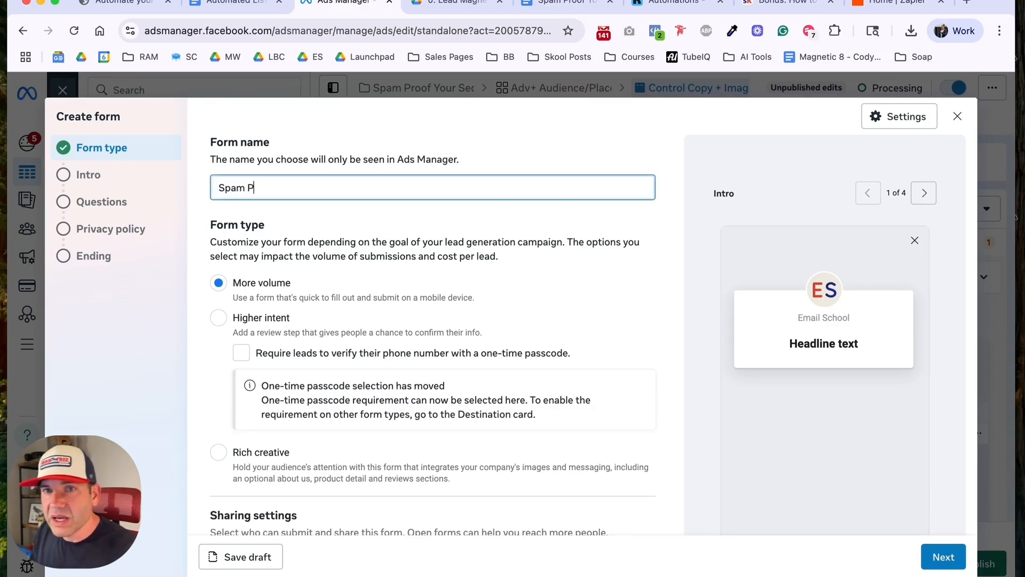
pyautogui.write('roof Checkli')
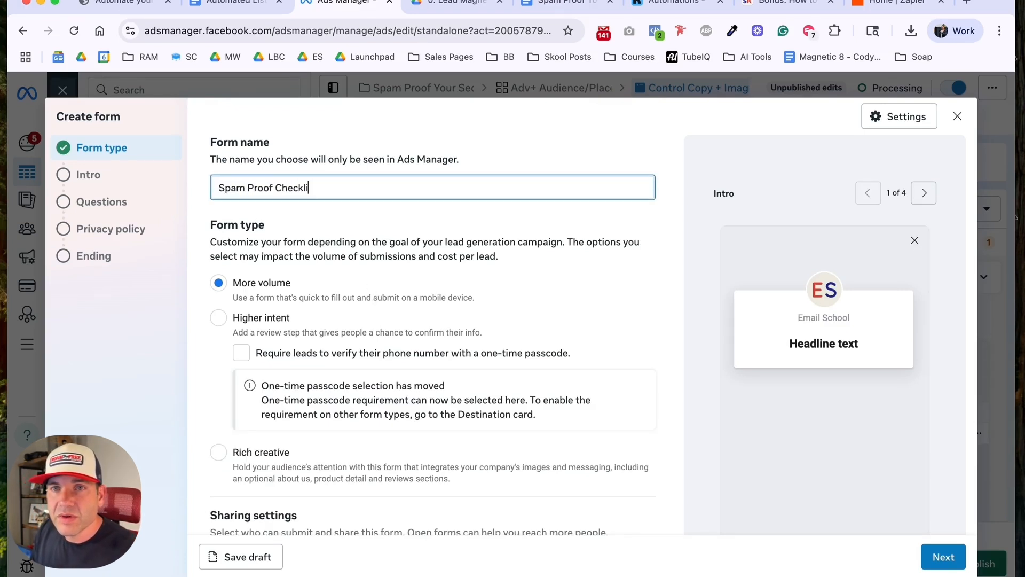
pyautogui.write('st Form ')
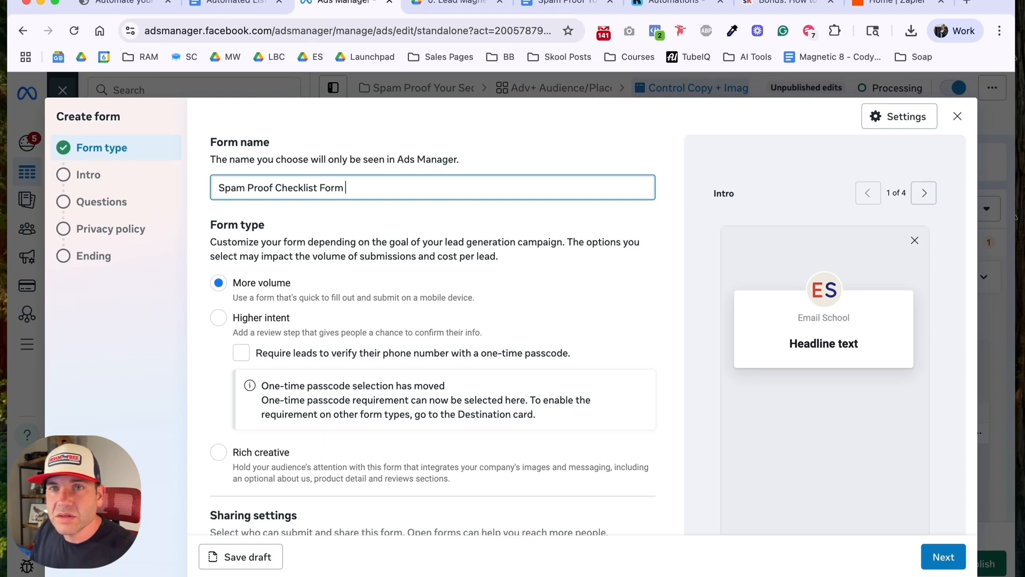
pyautogui.write('- 8/7/2025')
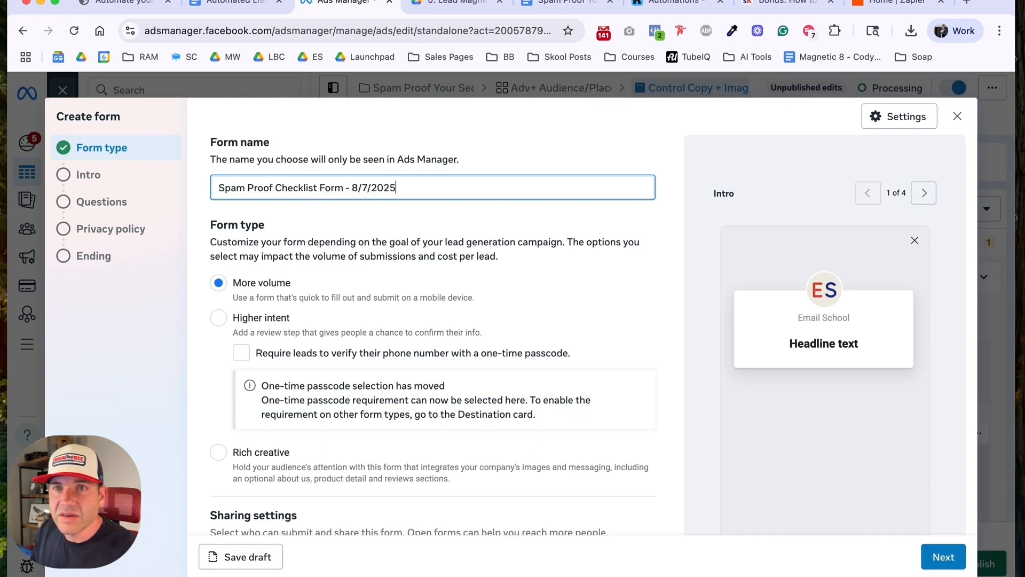
pyautogui.press('Tab')
# Step: Keep the More volume form type and set the form's sharing to Open
pyautogui.scroll(-5, 341, 272)
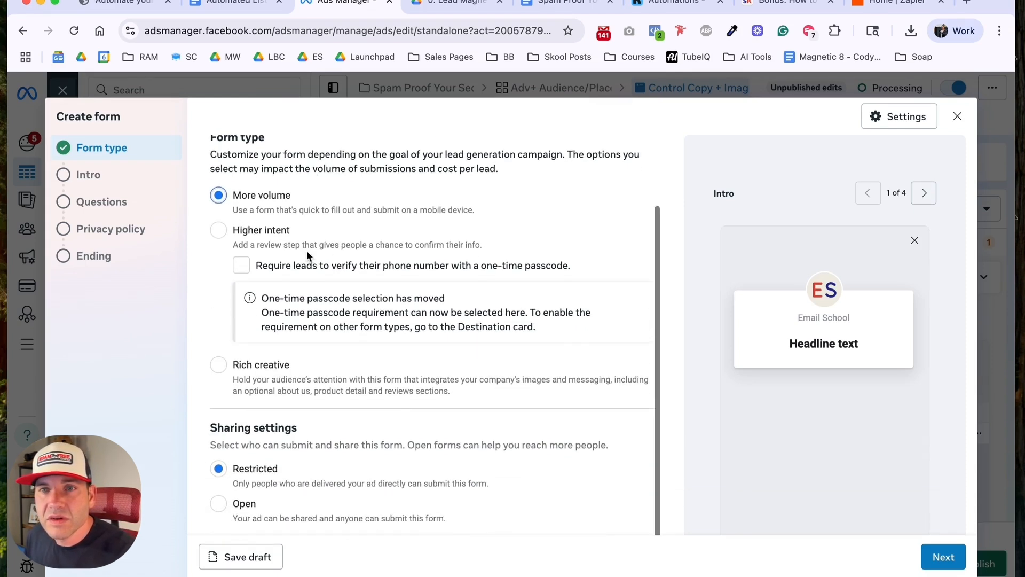
pyautogui.scroll(-1, 228, 237)
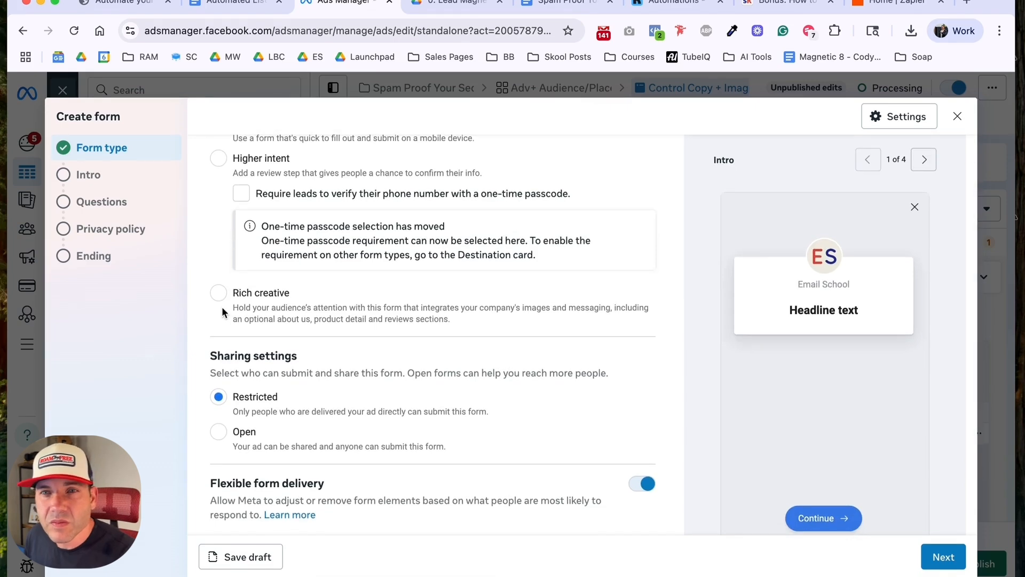
pyautogui.scroll(-1, 213, 320)
pyautogui.scroll(5, 221, 333)
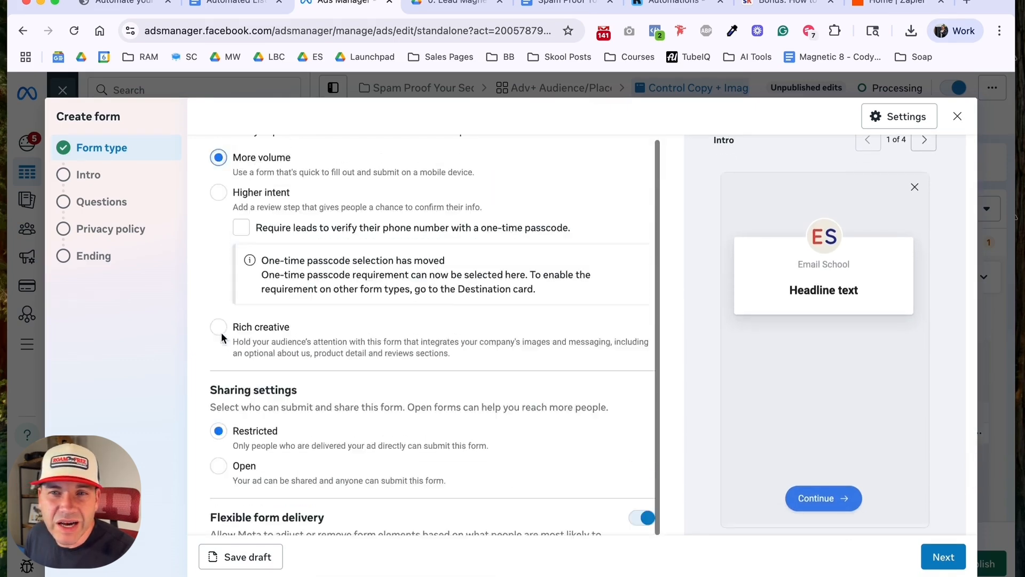
pyautogui.scroll(-5, 220, 332)
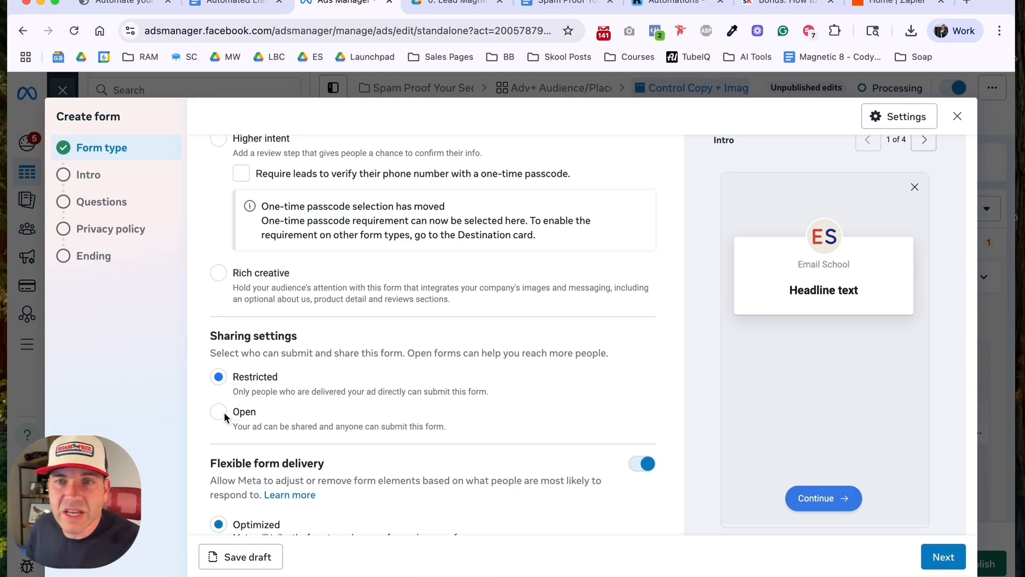
pyautogui.scroll(-2, 220, 410)
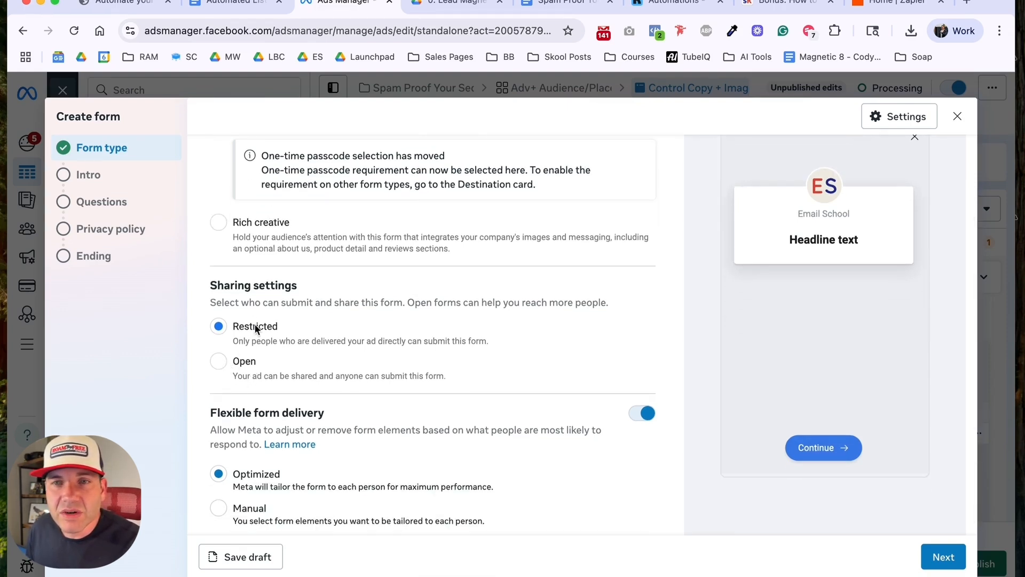
pyautogui.click(219, 361)
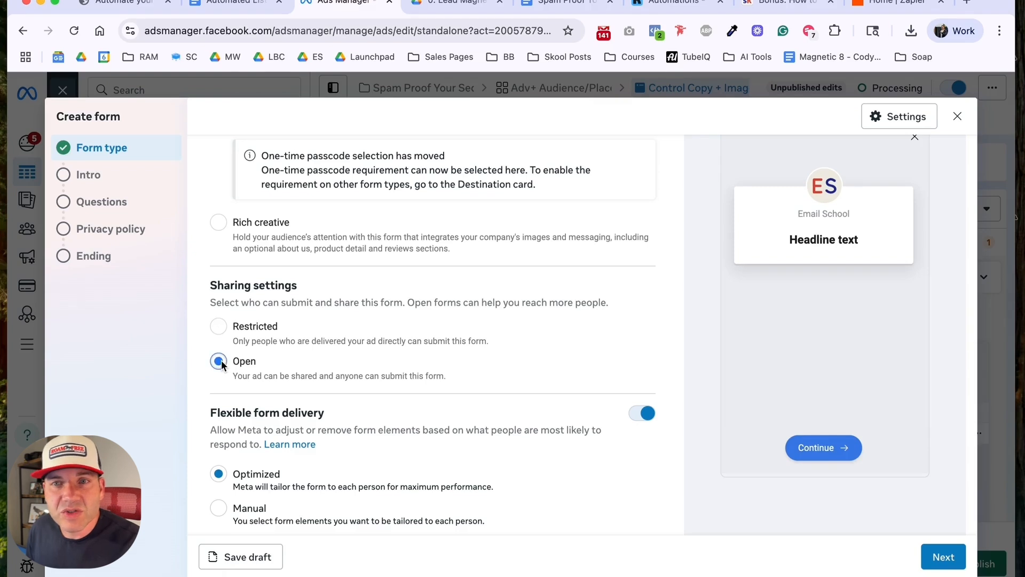
# Step: Turn off flexible form delivery and proceed to the form's intro section
pyautogui.scroll(-1, 342, 366)
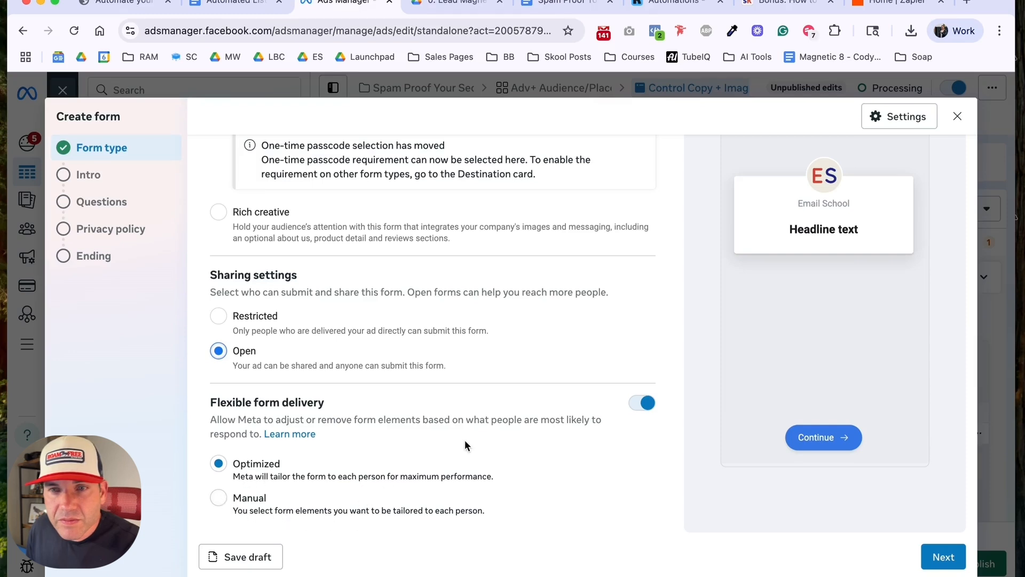
pyautogui.click(648, 404)
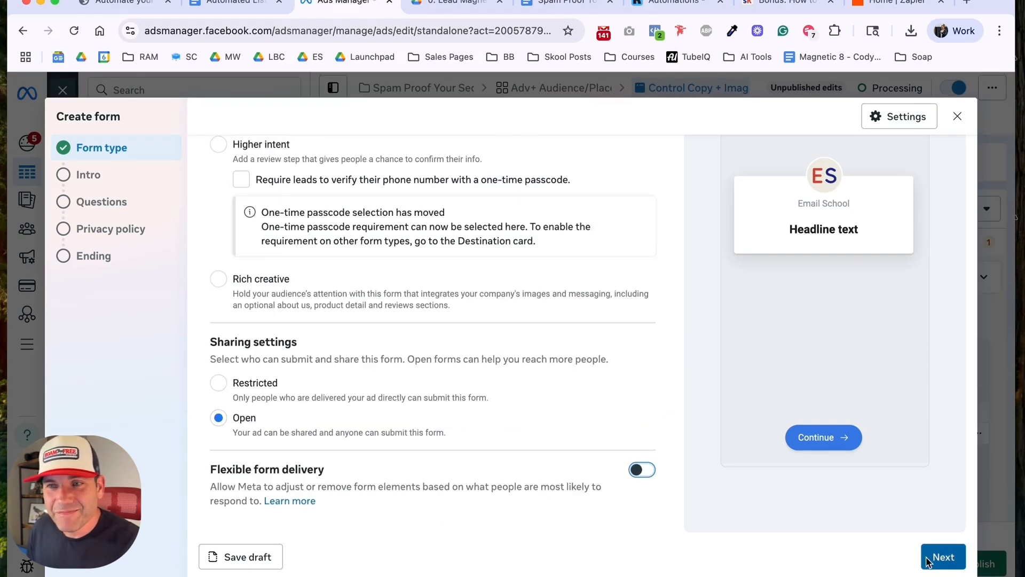
pyautogui.click(942, 556)
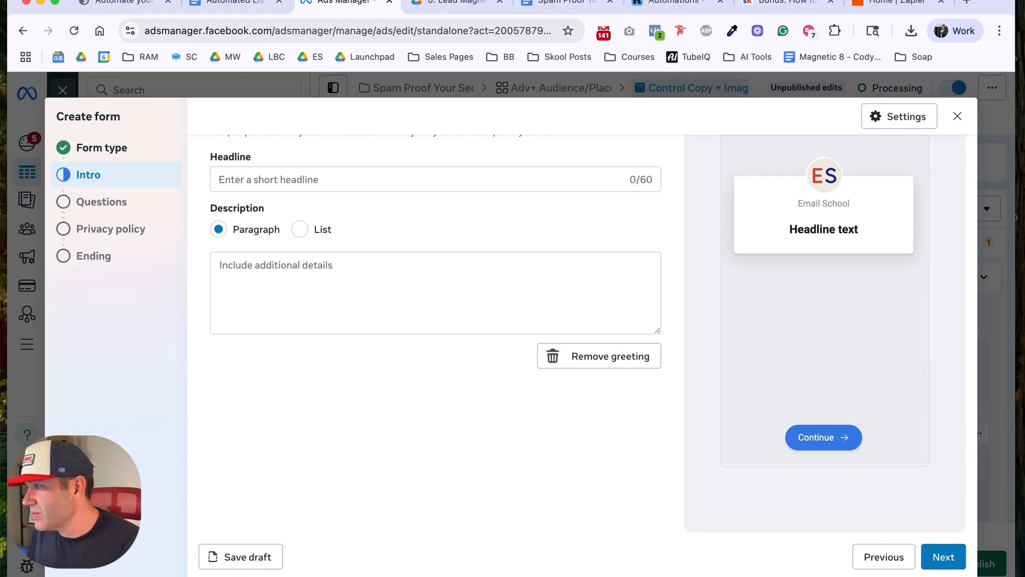
# Step: Enter the intro headline: The "Spam Proof Your Sequence Checklist"
pyautogui.click(312, 178)
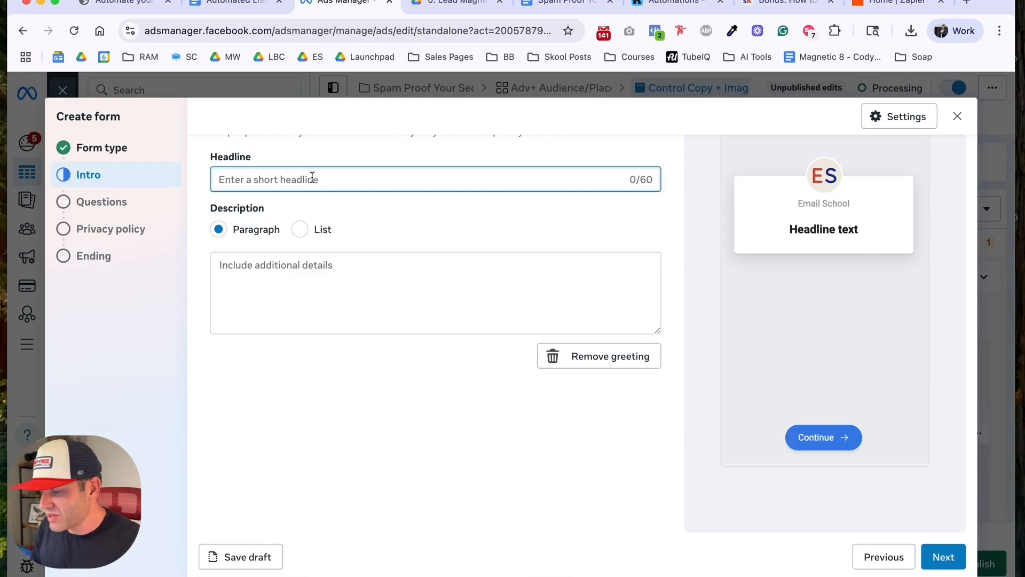
pyautogui.write('The "Spa')
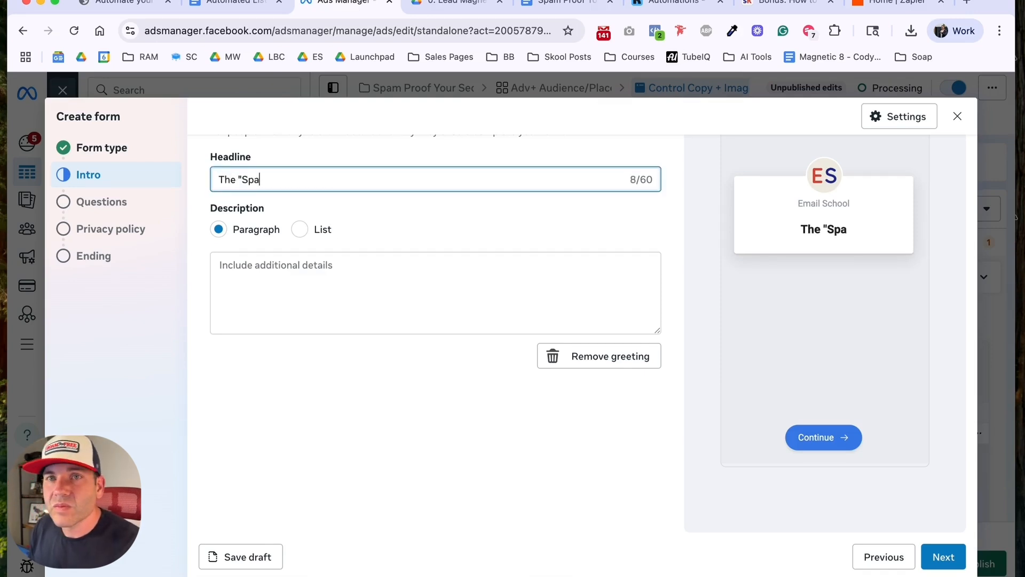
pyautogui.write('m Proof Your')
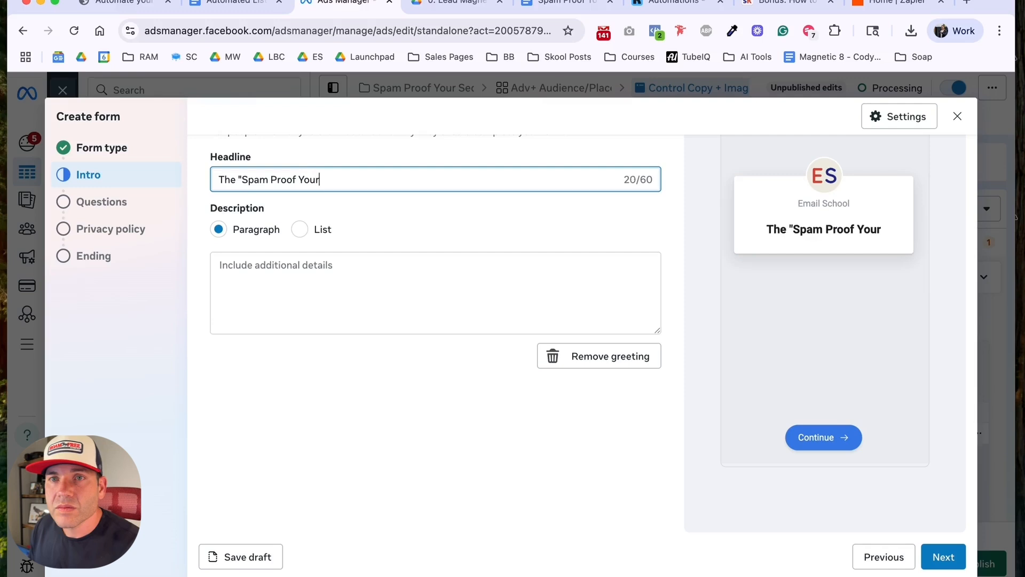
pyautogui.write(' Sequenc')
pyautogui.press('BackSpace')
pyautogui.press('BackSpace')
pyautogui.press('BackSpace')
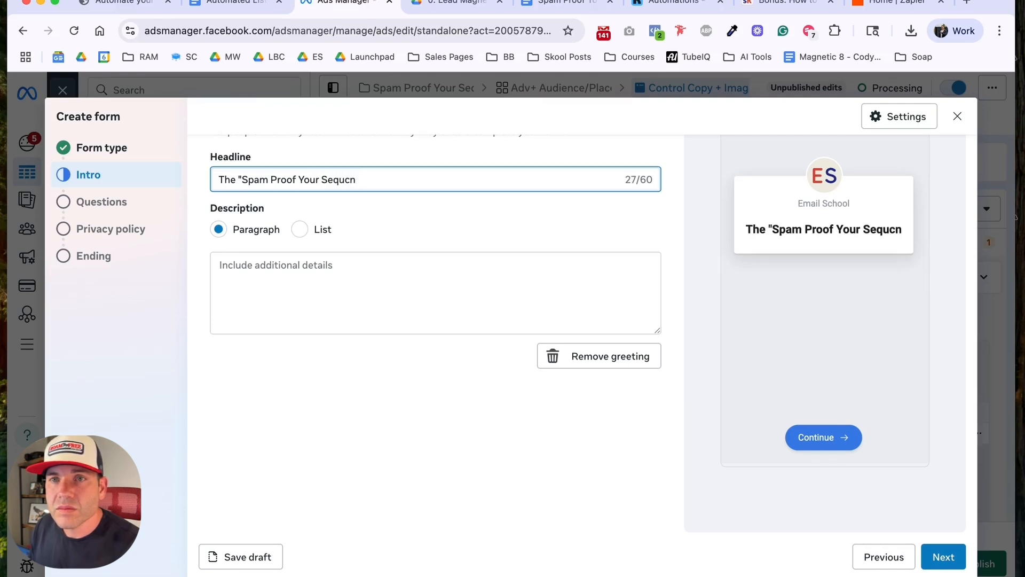
pyautogui.write('u')
pyautogui.press('BackSpace')
pyautogui.write('ence ')
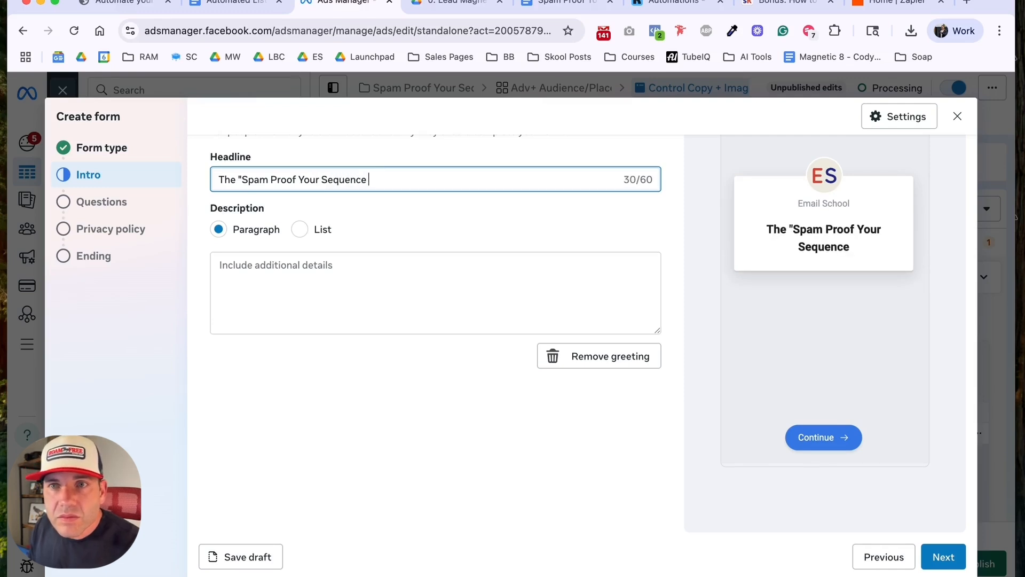
pyautogui.write('Checklist"')
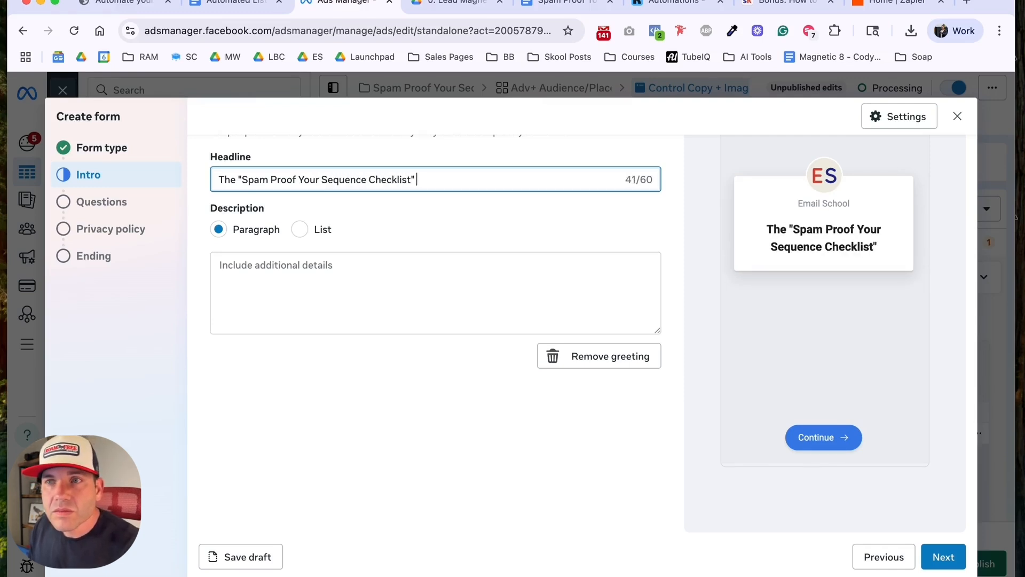
pyautogui.press('Tab')
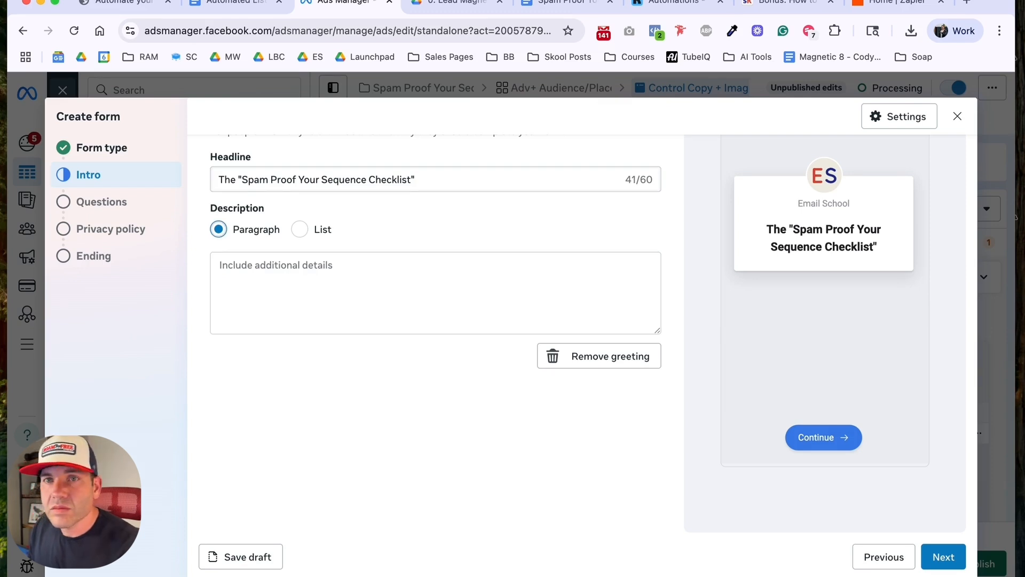
# Step: Write the intro description paragraph "Tell me where to send your free checklist."
pyautogui.click(272, 269)
pyautogui.write('Te')
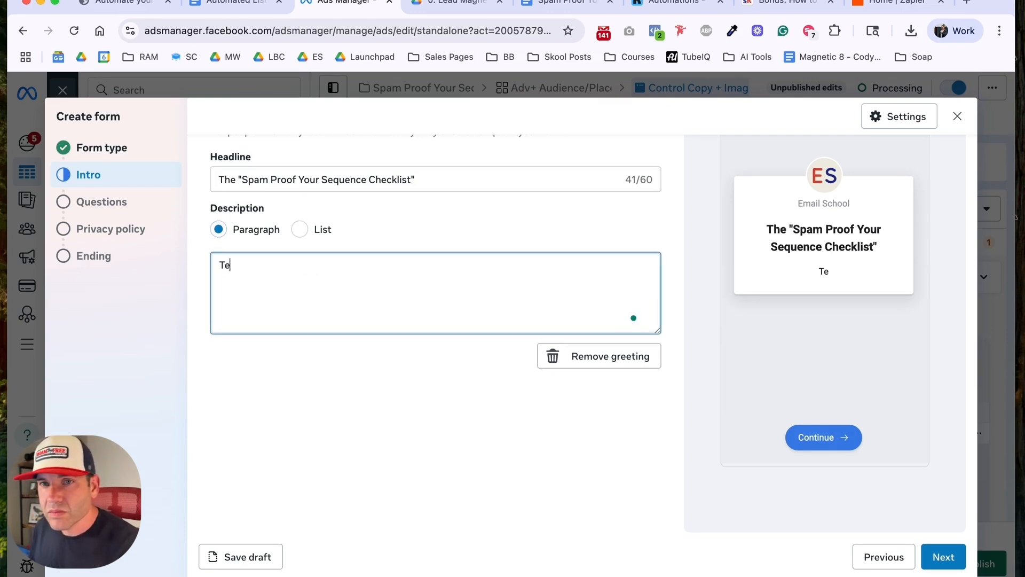
pyautogui.write('ll me where to ')
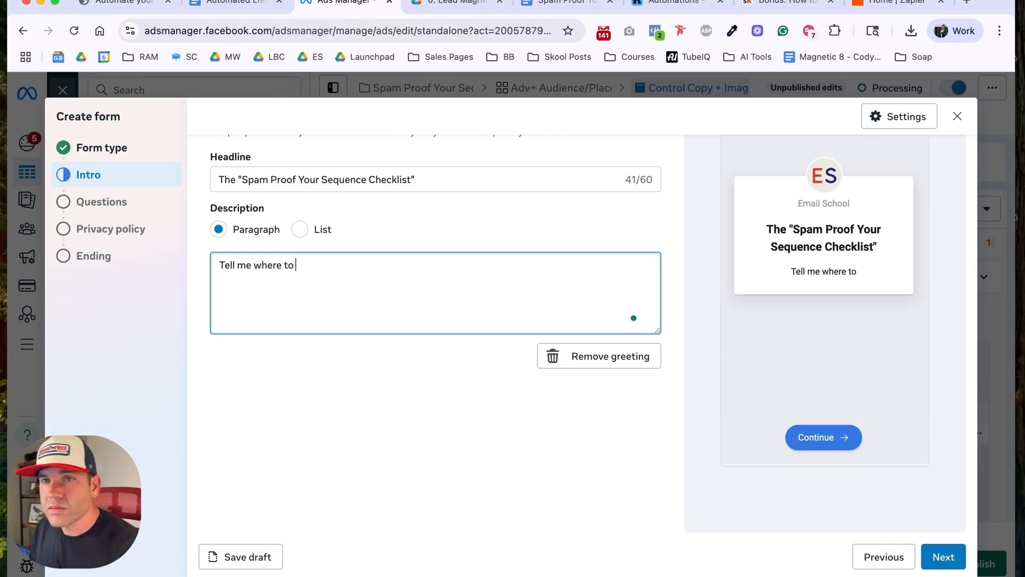
pyautogui.write('send your free checklist.')
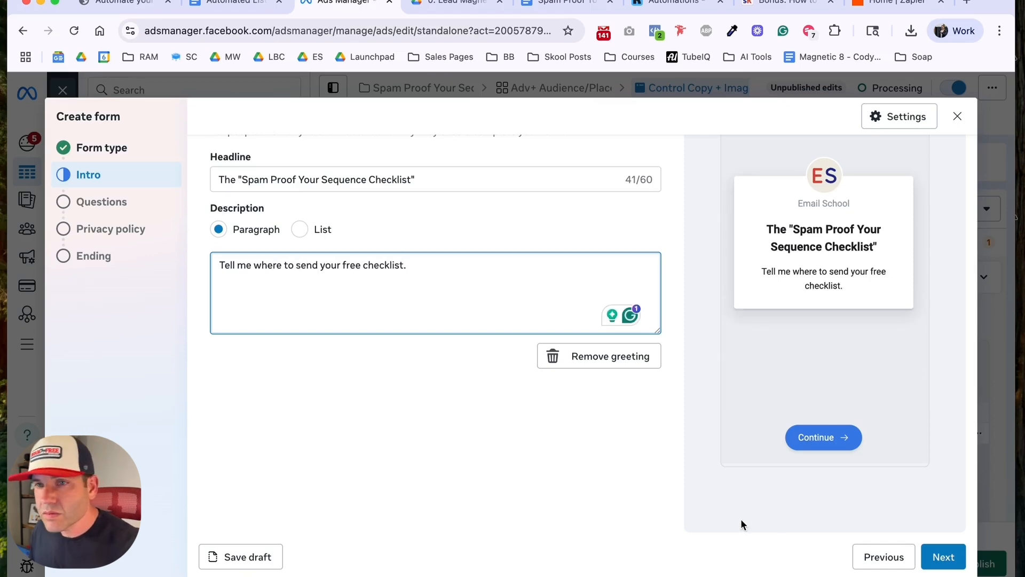
# Step: Proceed to the questions section and set the contact information description to "Tell me where to send the checklist"
pyautogui.click(943, 558)
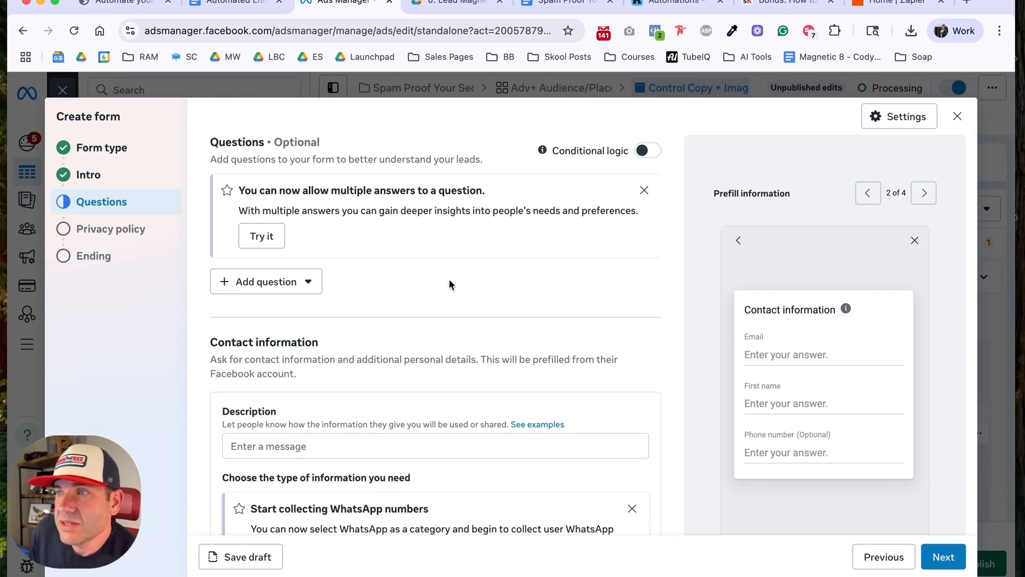
pyautogui.scroll(-3, 383, 280)
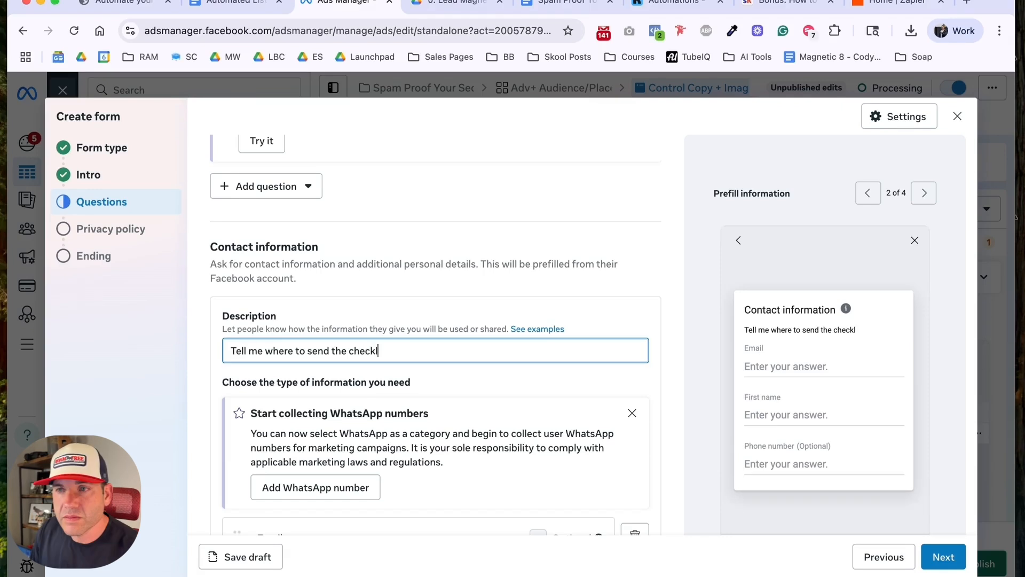
pyautogui.write('ist')
# Step: Dismiss the WhatsApp suggestion, remove the phone number field, and place First name above Email
pyautogui.scroll(-5, 455, 348)
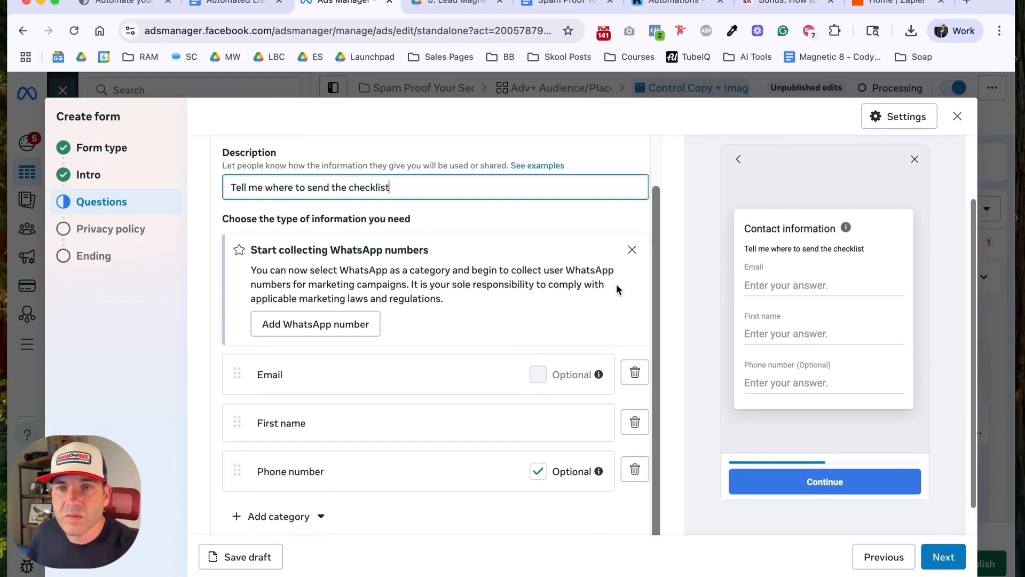
pyautogui.click(632, 253)
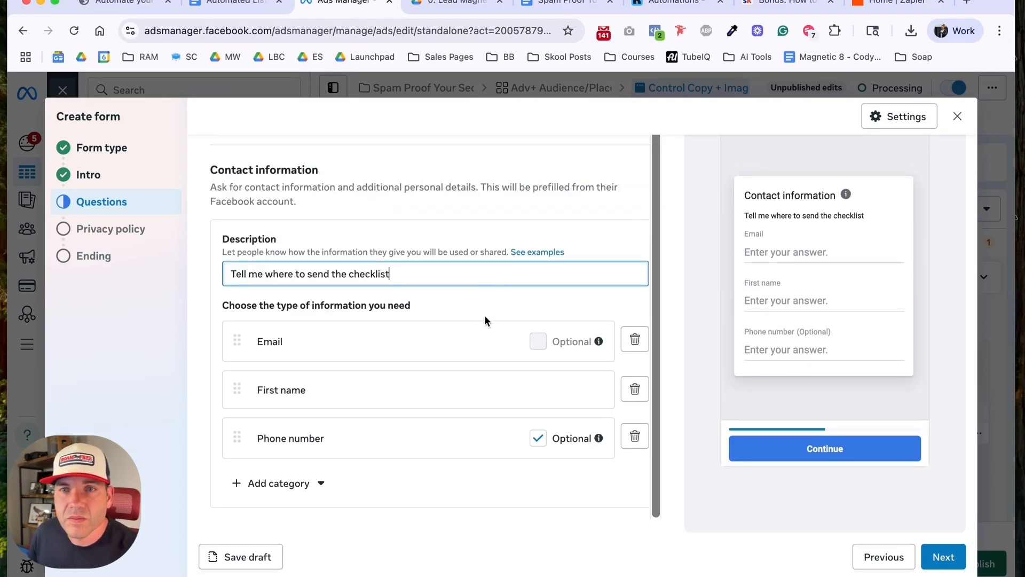
pyautogui.click(635, 435)
pyautogui.moveTo(237, 437); pyautogui.dragTo(240, 375)
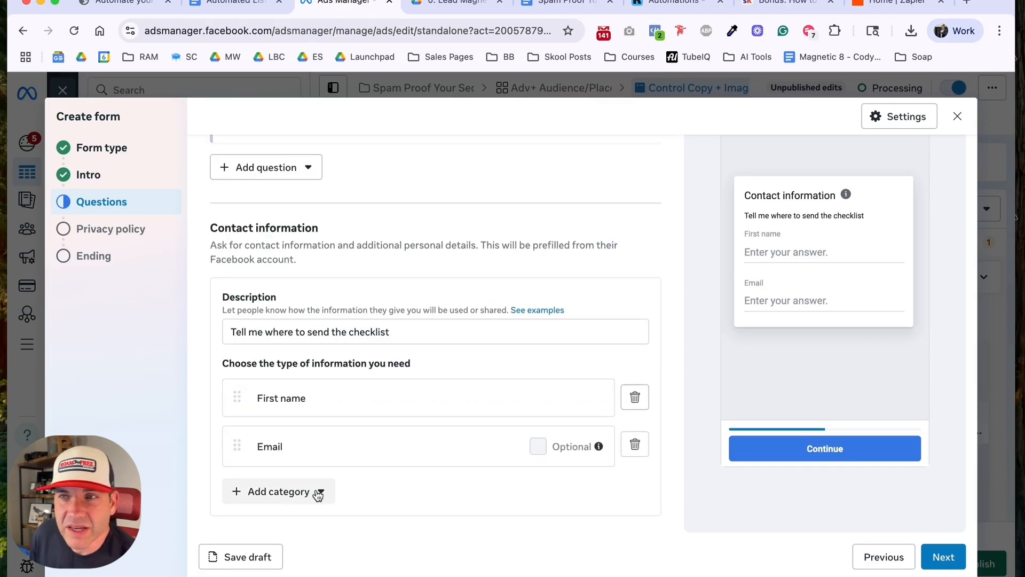
# Step: Look through the contact and user information categories available to add, without adding any
pyautogui.click(319, 493)
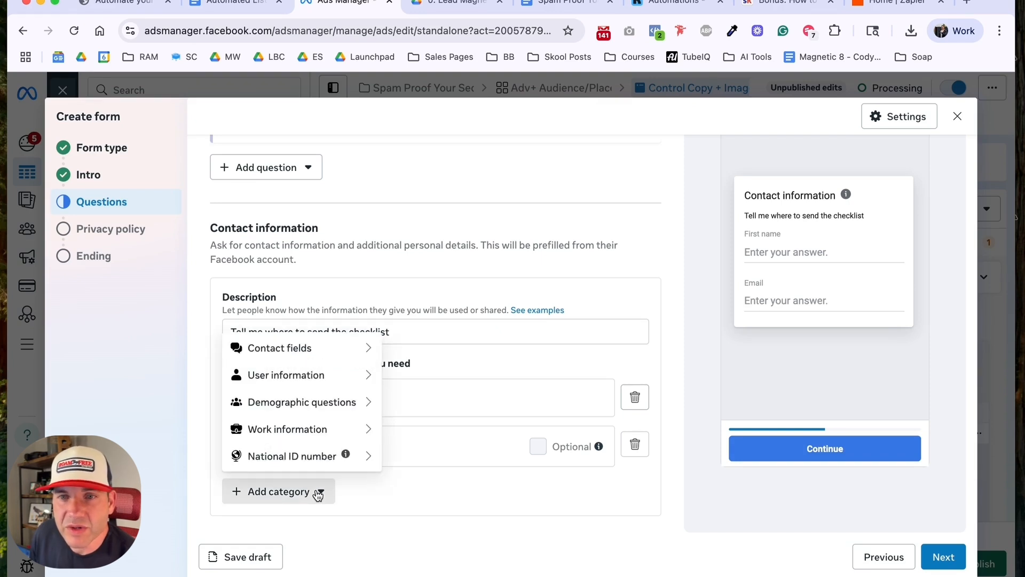
pyautogui.moveTo(297, 352)
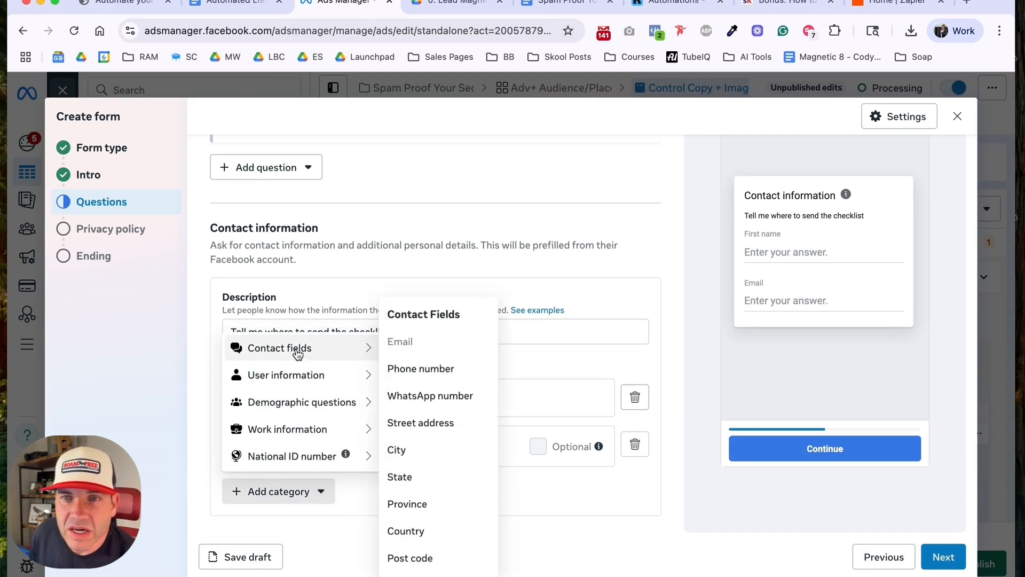
pyautogui.moveTo(298, 377)
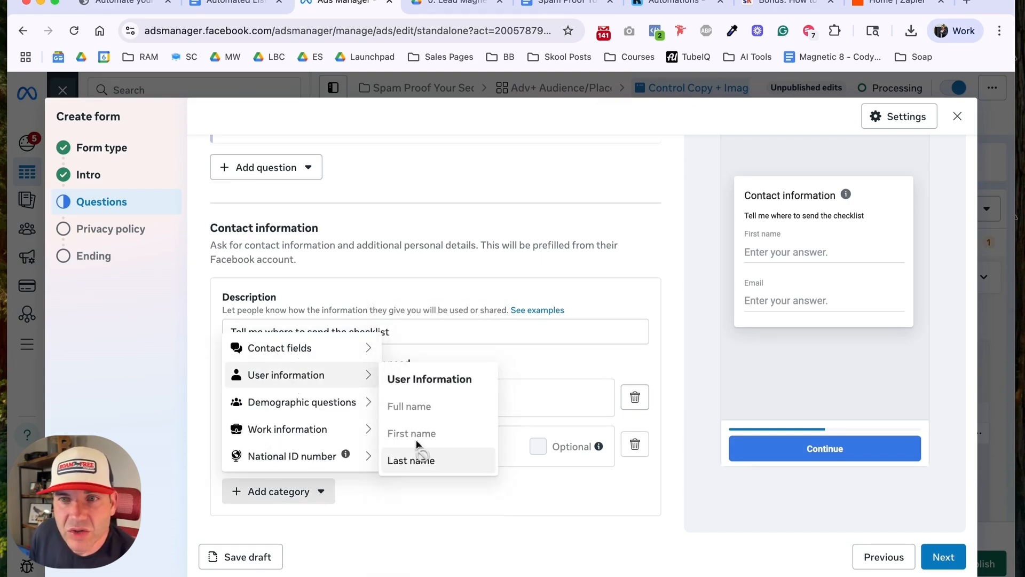
pyautogui.click(449, 498)
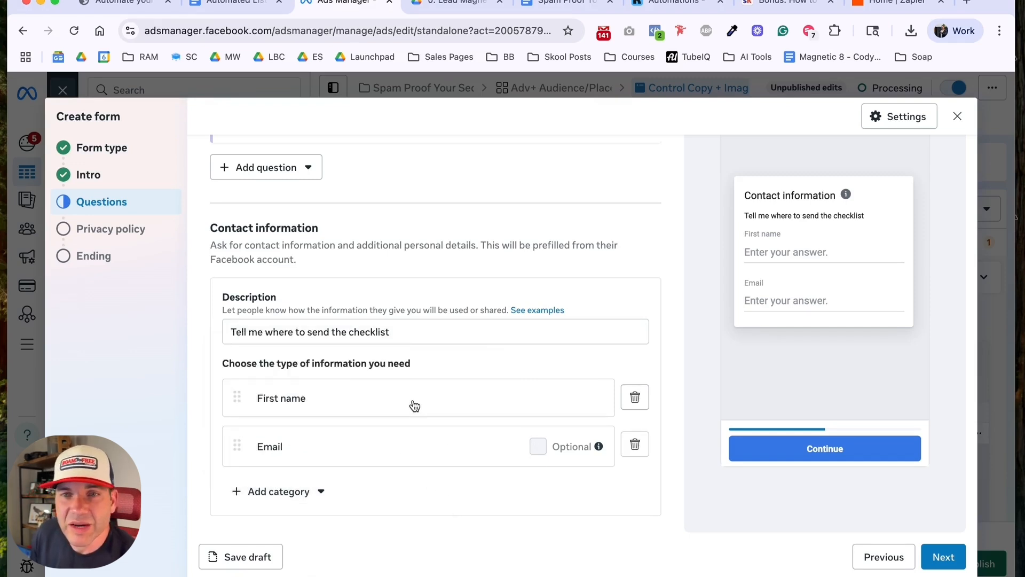
# Step: Proceed through the questions and privacy policy sections to the form's ending
pyautogui.scroll(-1, 404, 443)
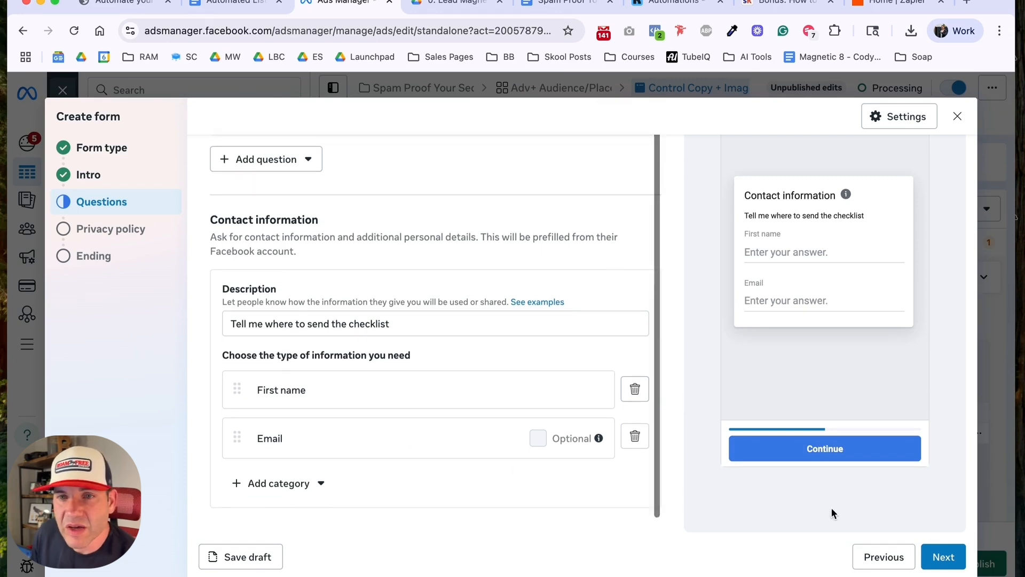
pyautogui.click(943, 564)
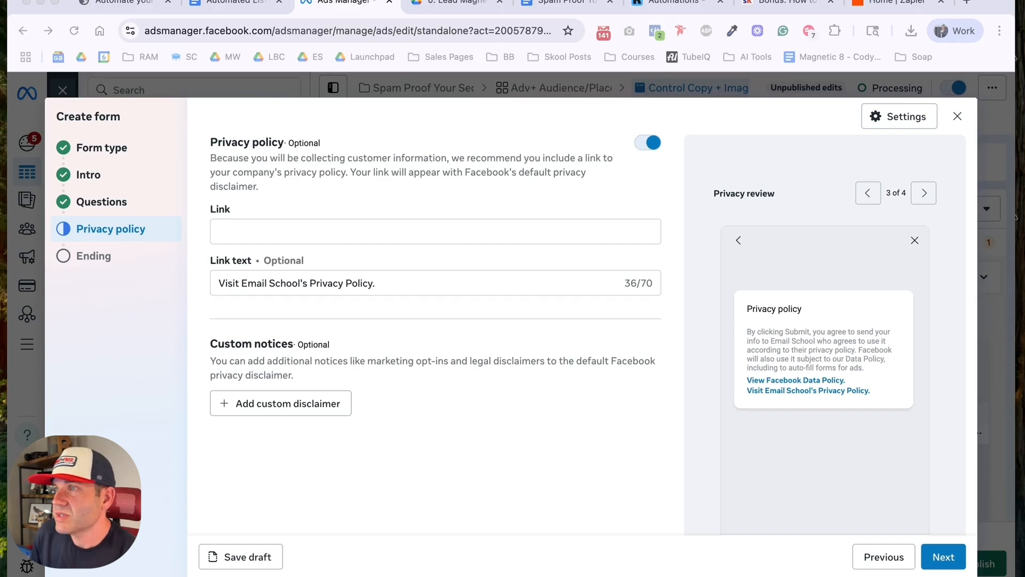
pyautogui.scroll(-3, 694, 428)
pyautogui.click(943, 556)
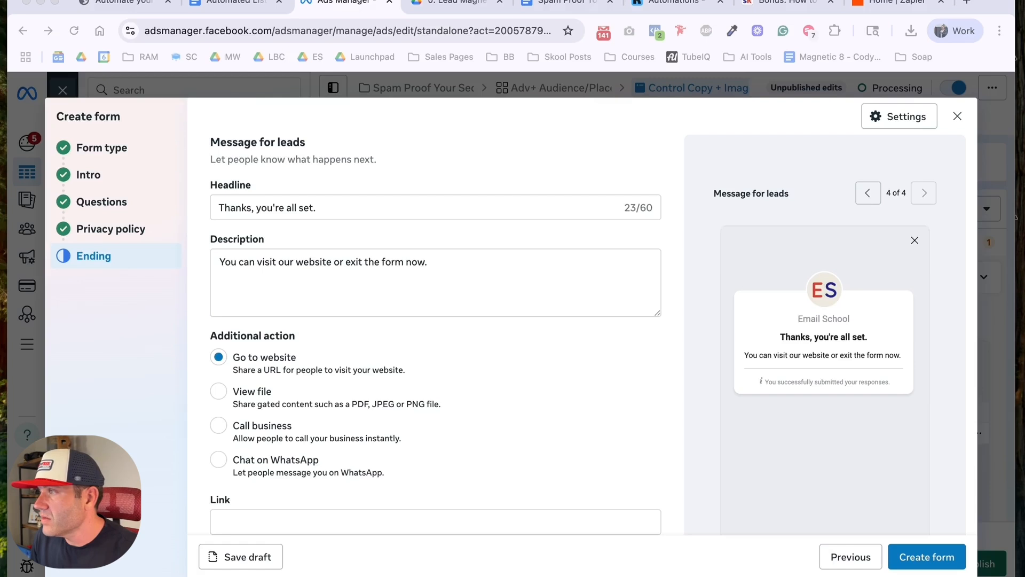
# Step: Set the headline of the form's ending message to "Your Checklist Is On The Way To Your Inbox"
pyautogui.tripleClick(423, 208)
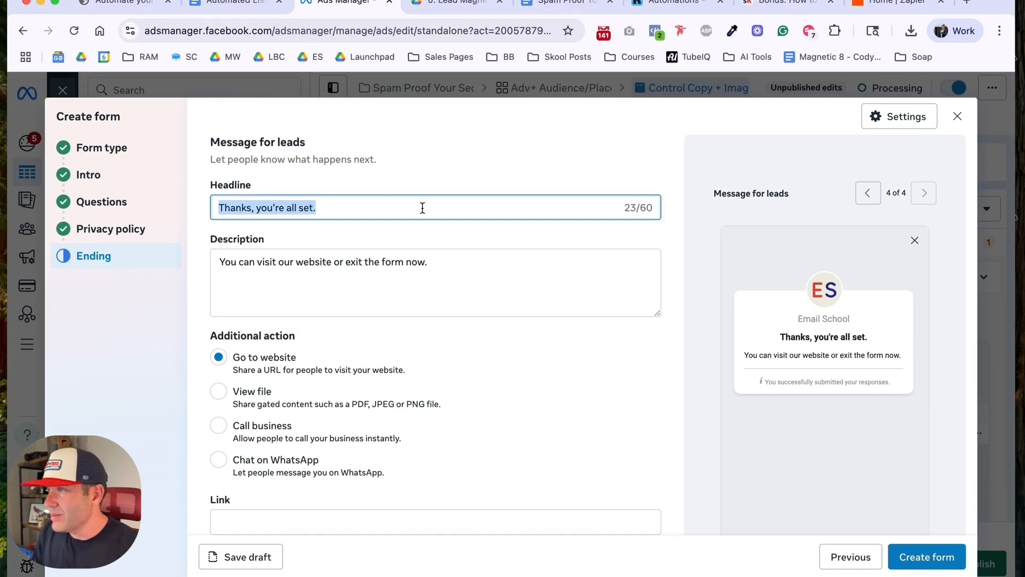
pyautogui.write('Your ')
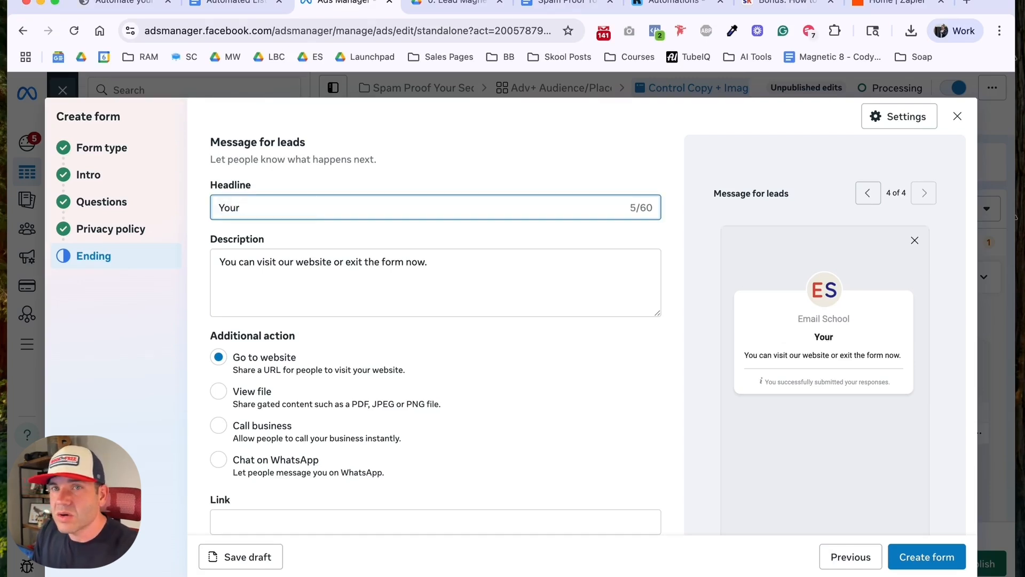
pyautogui.write('Checklist In')
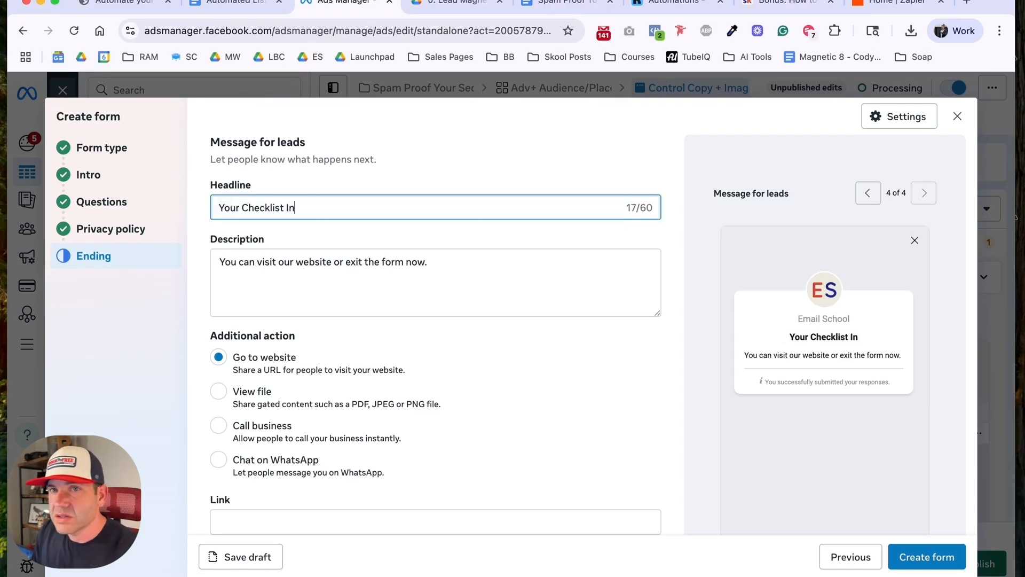
pyautogui.press('BackSpace')
pyautogui.write('s on The W')
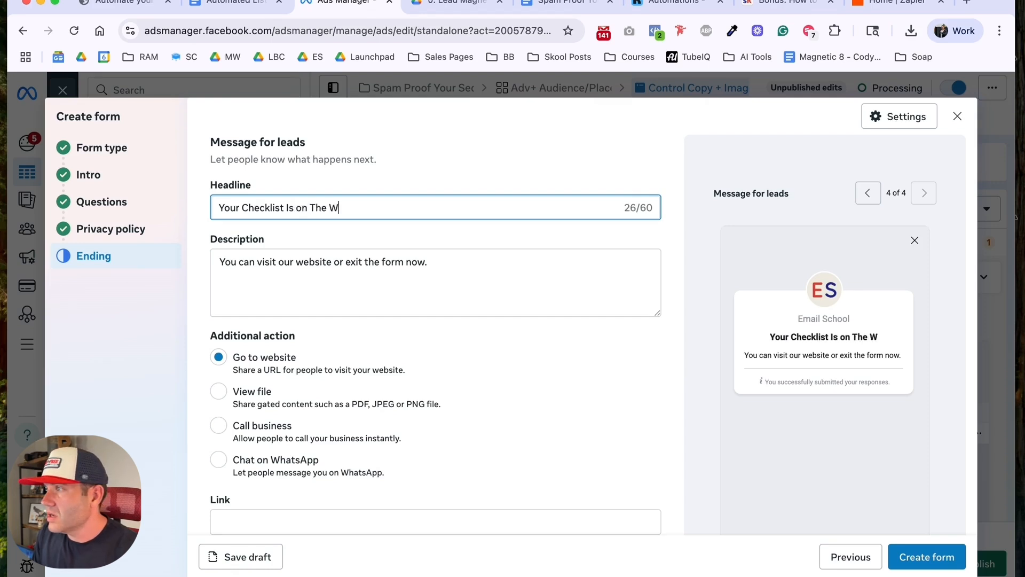
pyautogui.write('ay to Your')
pyautogui.press('BackSpace')
pyautogui.write('r Inbox')
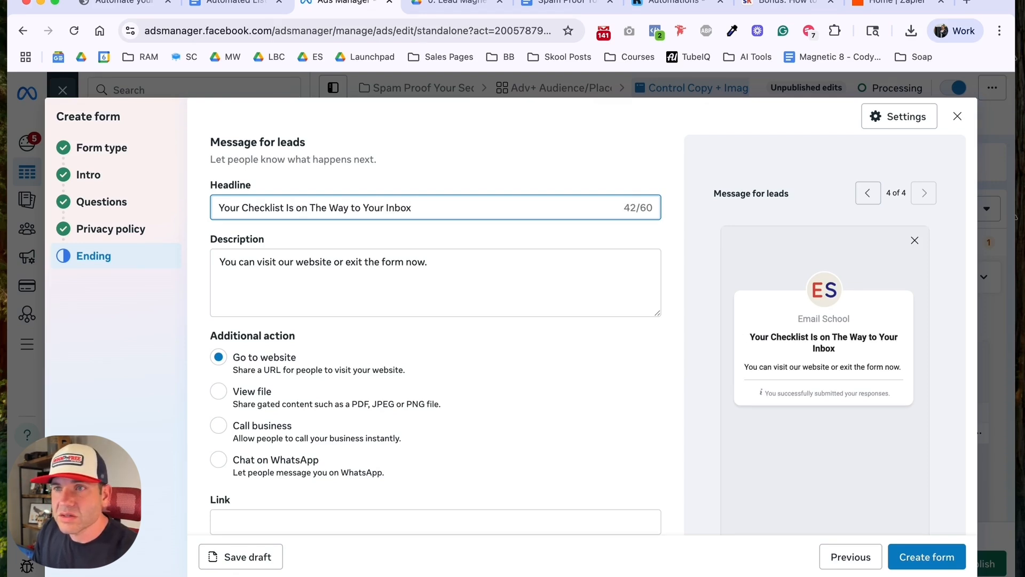
pyautogui.press('Tab')
pyautogui.write('If you')
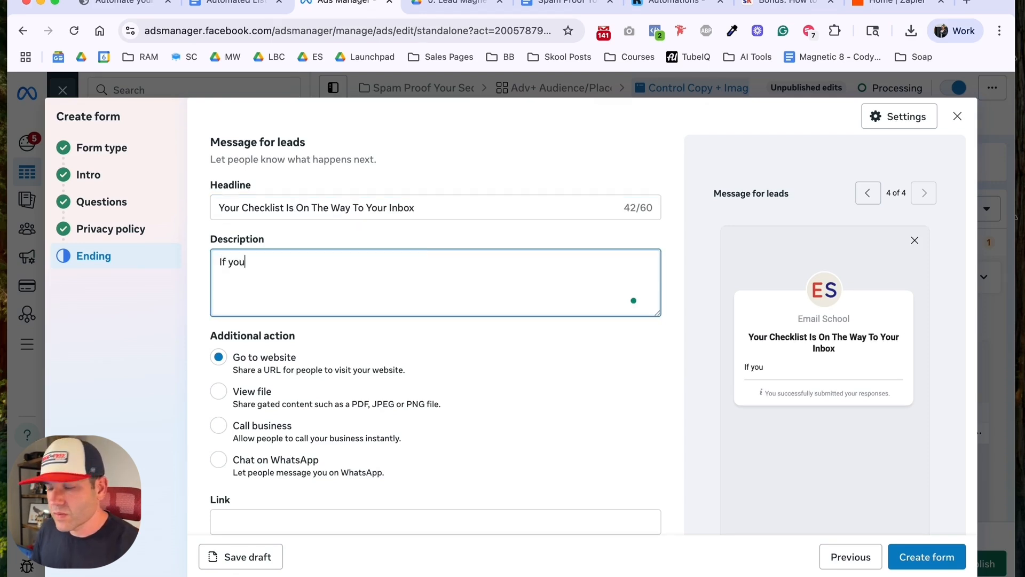
pyautogui.write(' lvoe')
pyautogui.press('BackSpace')
# Step: Replace the ending description with "After you dial in your email deliverability, you'll love what we're doing in Email School."
pyautogui.press('super+a')
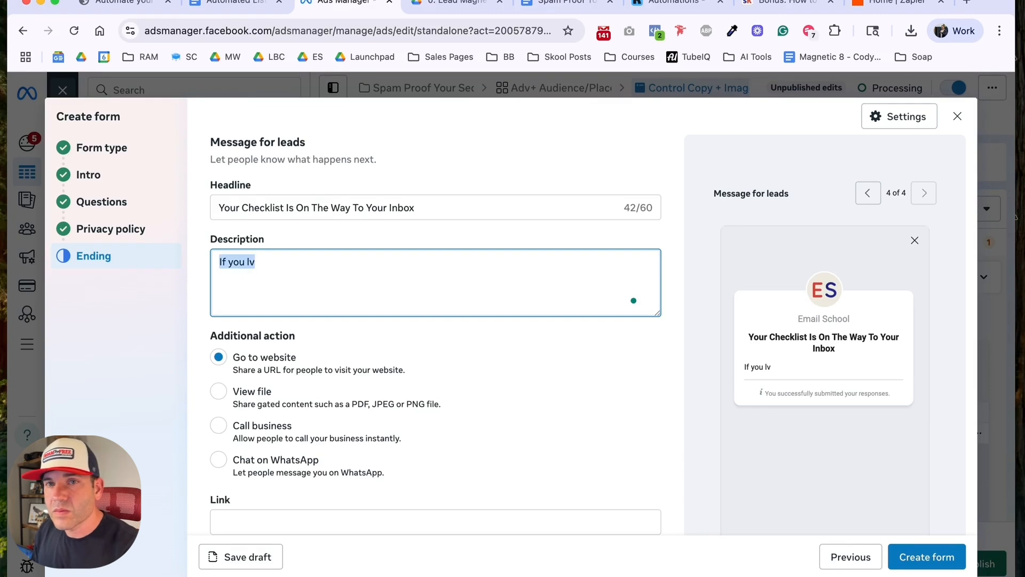
pyautogui.write('After you ')
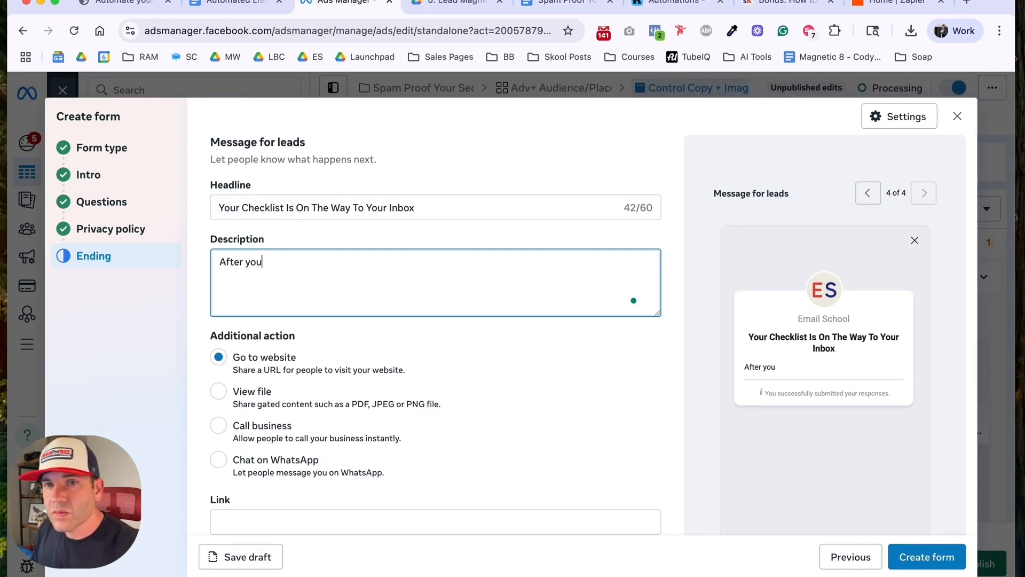
pyautogui.write('dial in your')
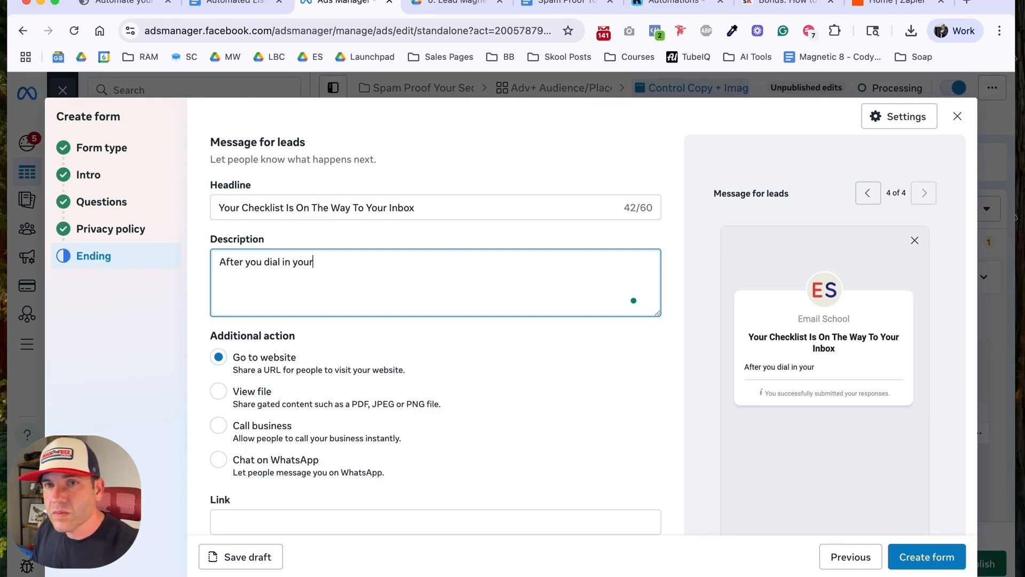
pyautogui.write(' email deliverabilit')
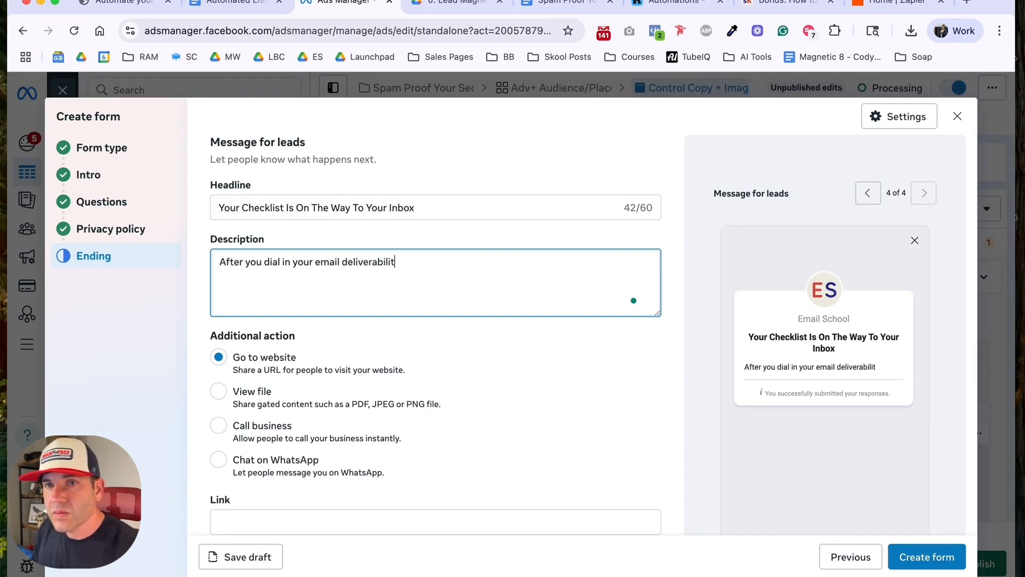
pyautogui.write('y, y')
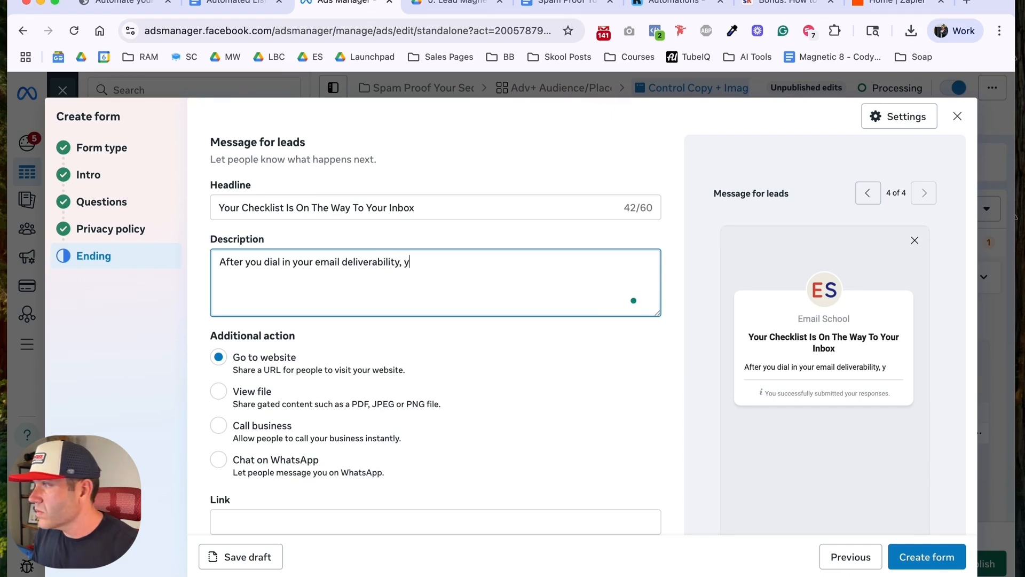
pyautogui.write("ou'll love what ")
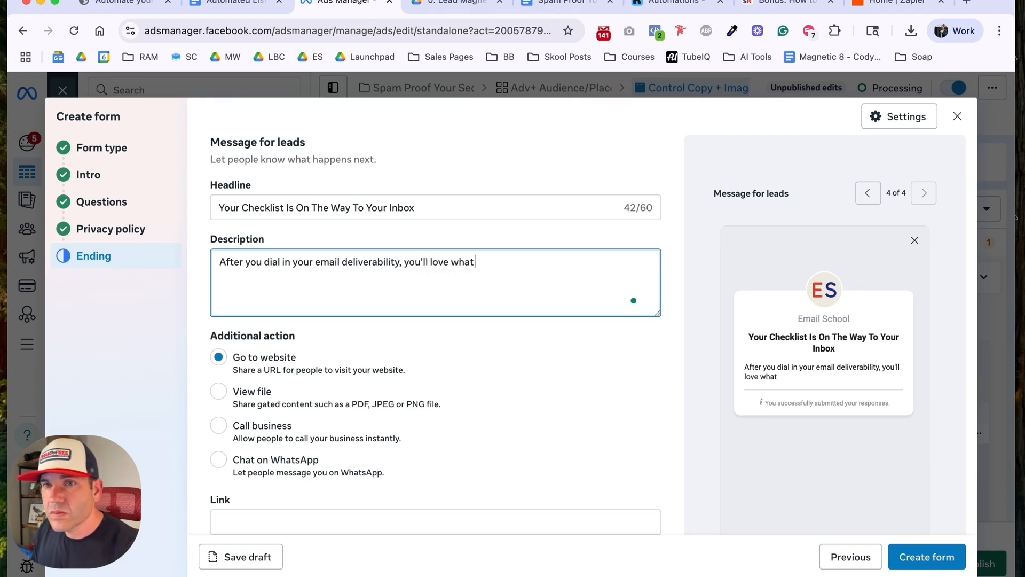
pyautogui.write("we're doing in Email ")
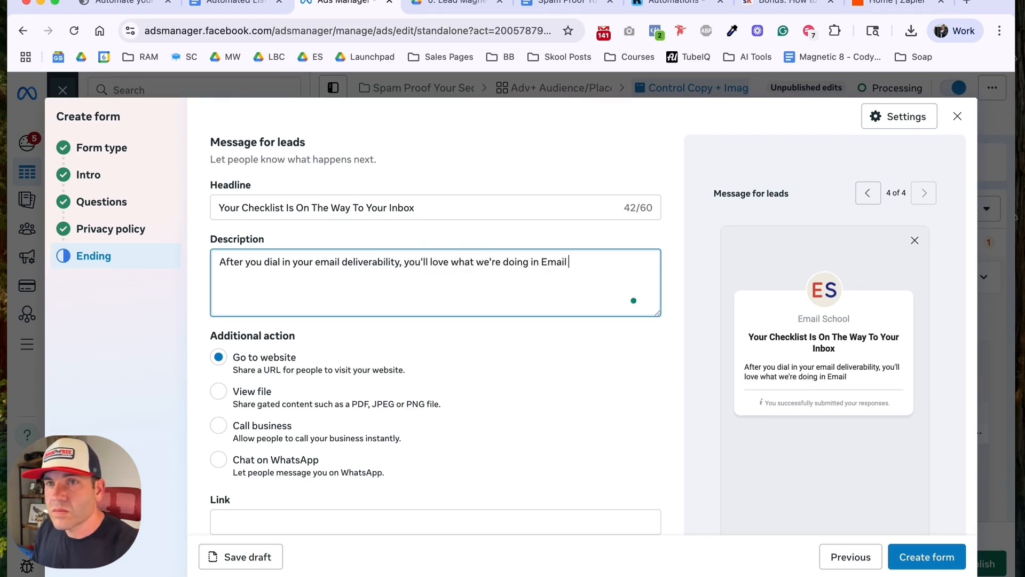
pyautogui.write('School.')
# Step: Add two description paragraphs: "Email School is where we turn subscribers into buyers." and "Check it out by clicking the button below."
pyautogui.press('Return')
pyautogui.press('Return')
pyautogui.write('Email School is where we turn subscribers into buyers')
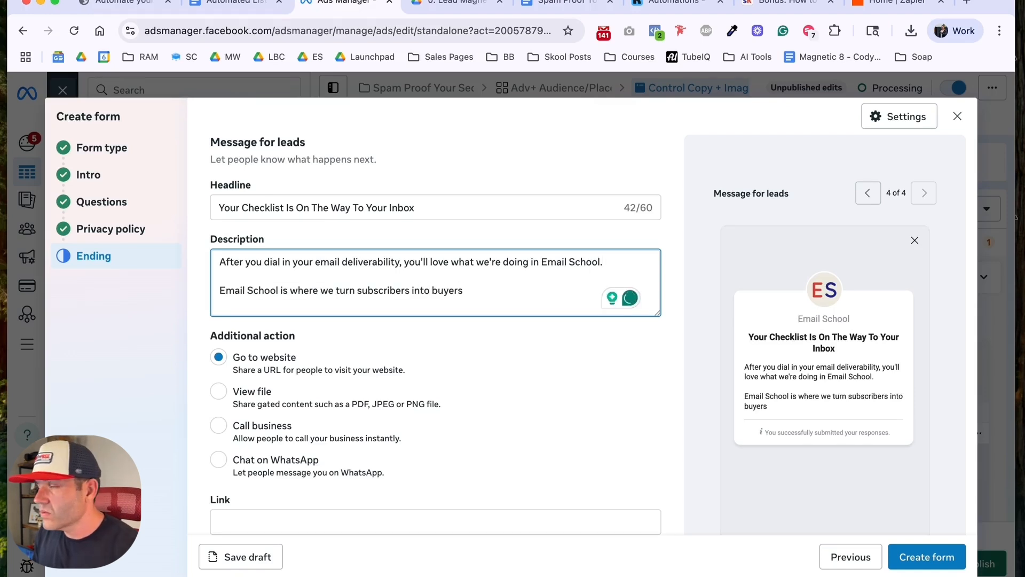
pyautogui.write('.')
pyautogui.press('Return')
pyautogui.press('Return')
pyautogui.write('Ch')
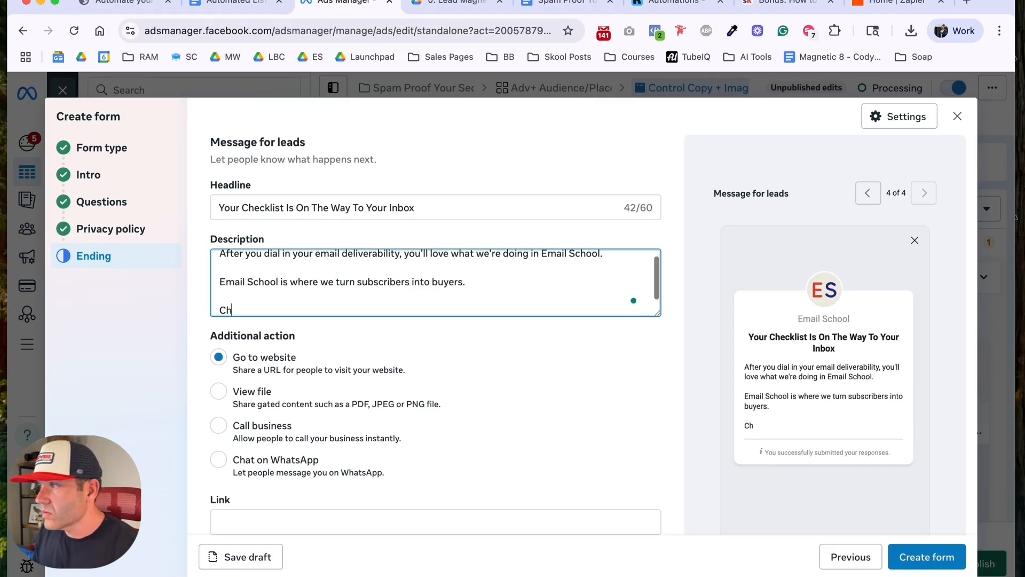
pyautogui.write('eck it out by clicking the buttonbel')
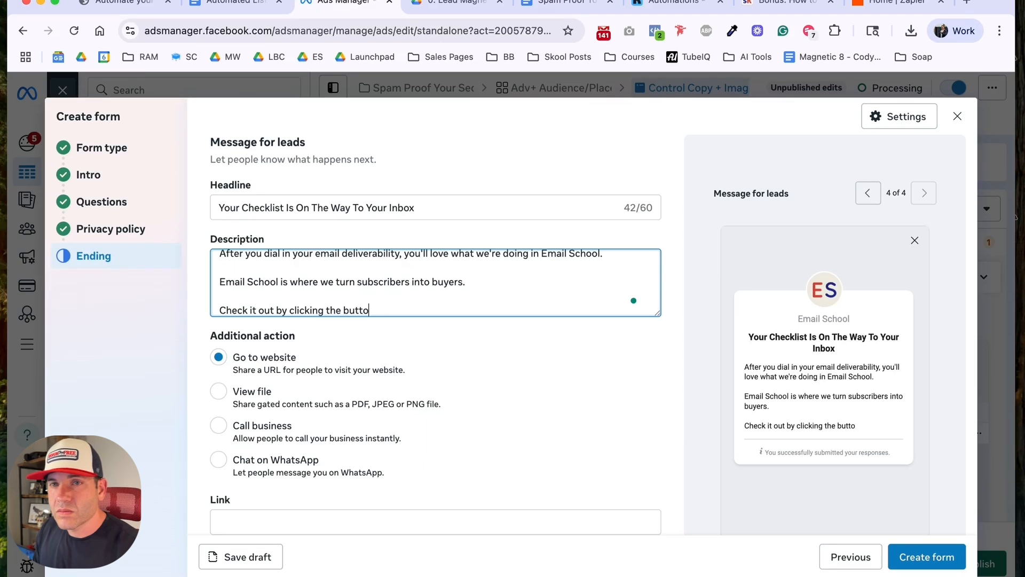
pyautogui.press('BackSpace')
pyautogui.write('below.')
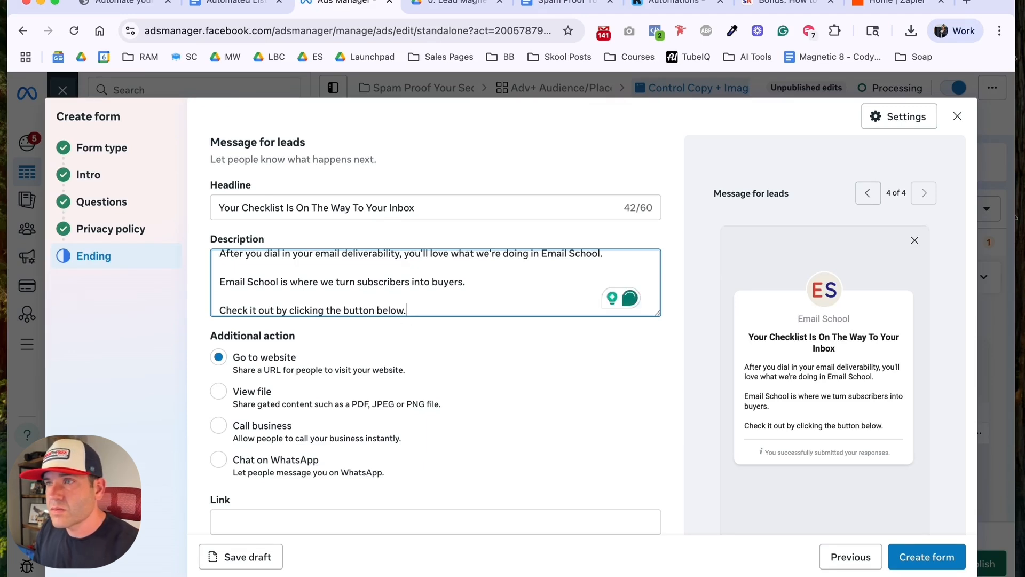
# Step: Insert "grow your audience, keep them engaged, &" before "turn subscribers into buyers" in the description's second paragraph
pyautogui.click(328, 281)
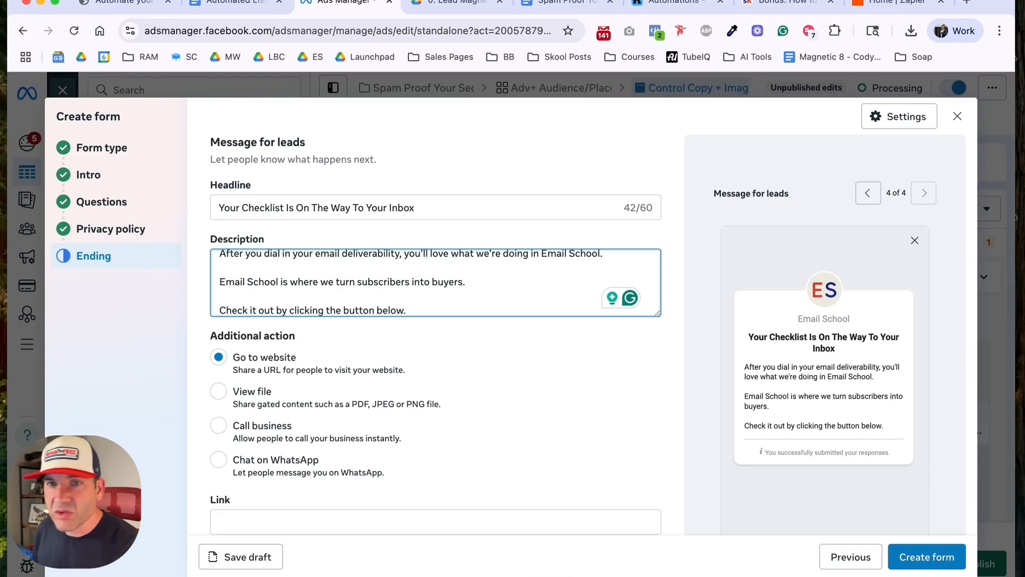
pyautogui.write('grows you')
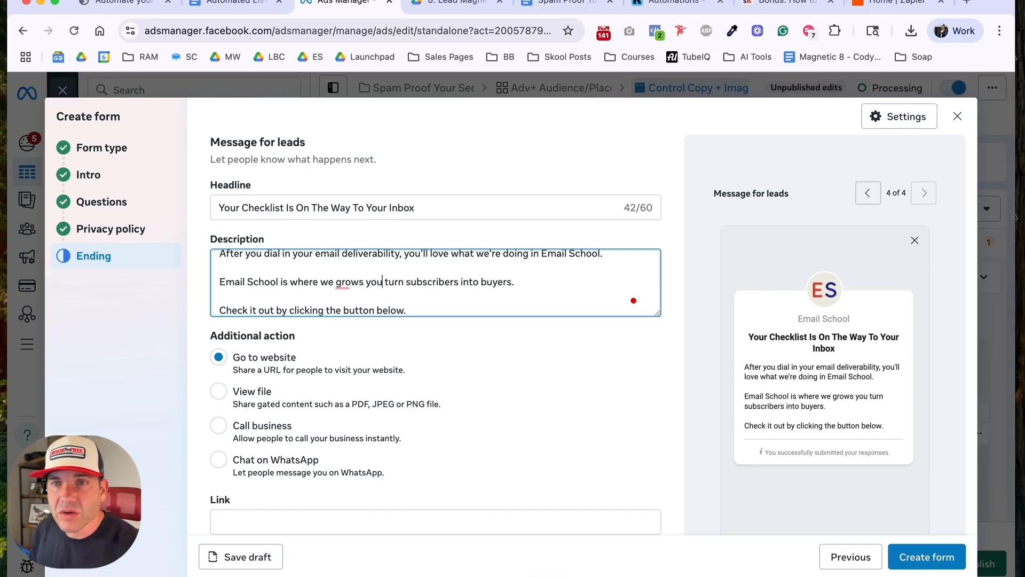
pyautogui.press('BackSpace')
pyautogui.press('BackSpace')
pyautogui.press('BackSpace')
pyautogui.press('BackSpace')
pyautogui.press('BackSpace')
pyautogui.write('your audience,')
pyautogui.write(' keep them engaged')
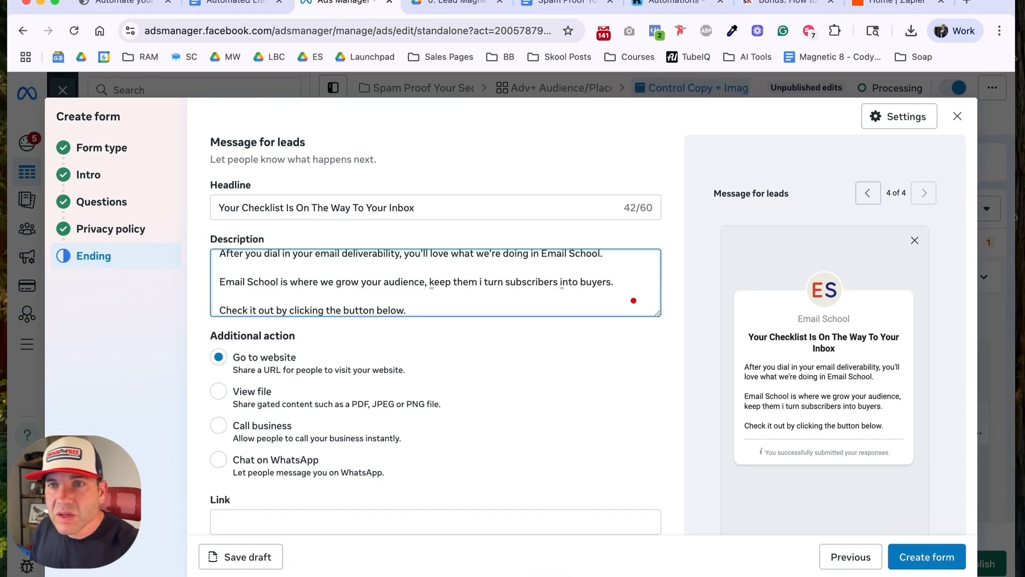
pyautogui.write(', &')
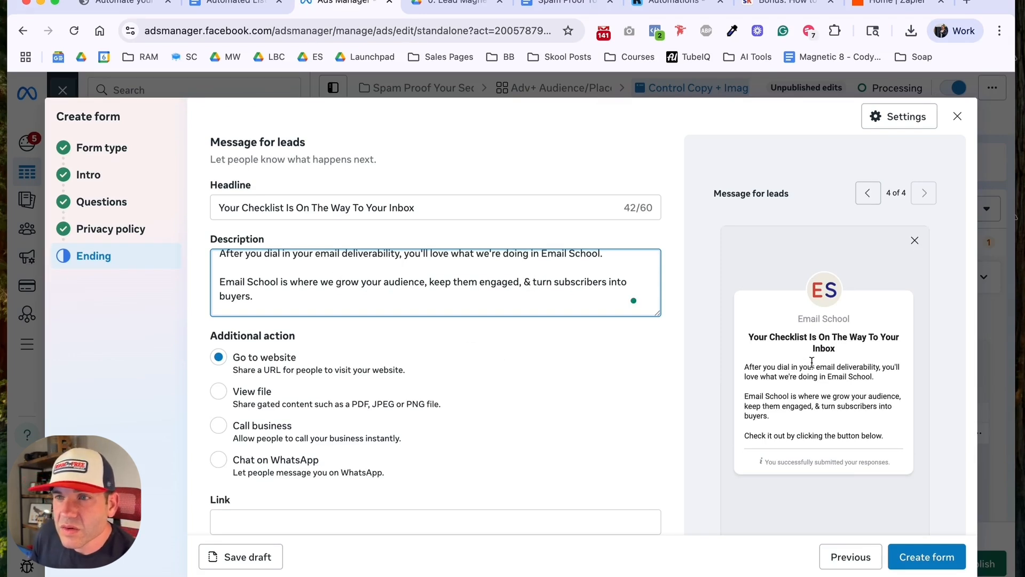
pyautogui.scroll(-2, 813, 362)
pyautogui.scroll(-1, 561, 348)
pyautogui.scroll(-1, 395, 334)
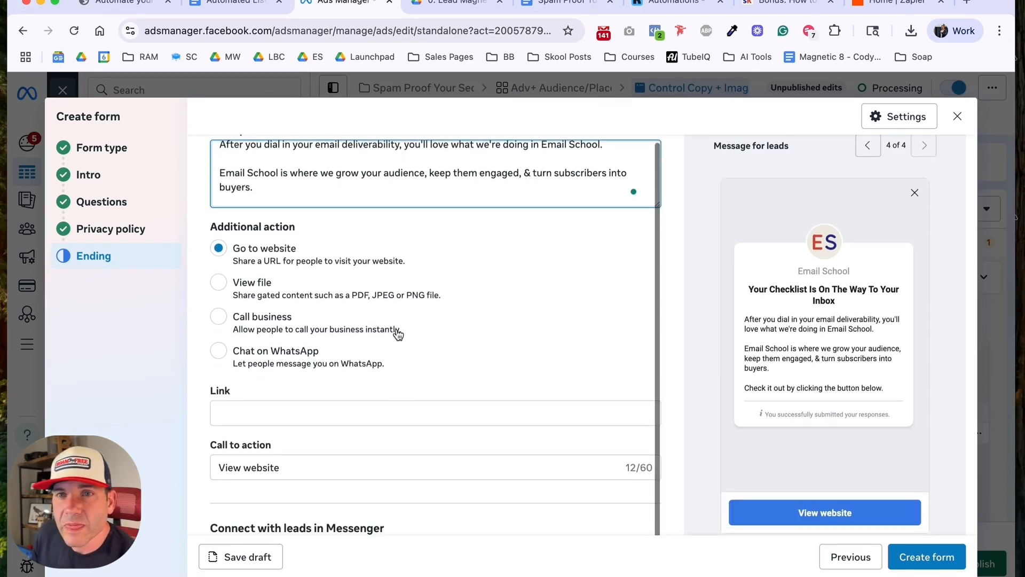
pyautogui.click(343, 416)
pyautogui.write('https://www.skool.com/cody/about')
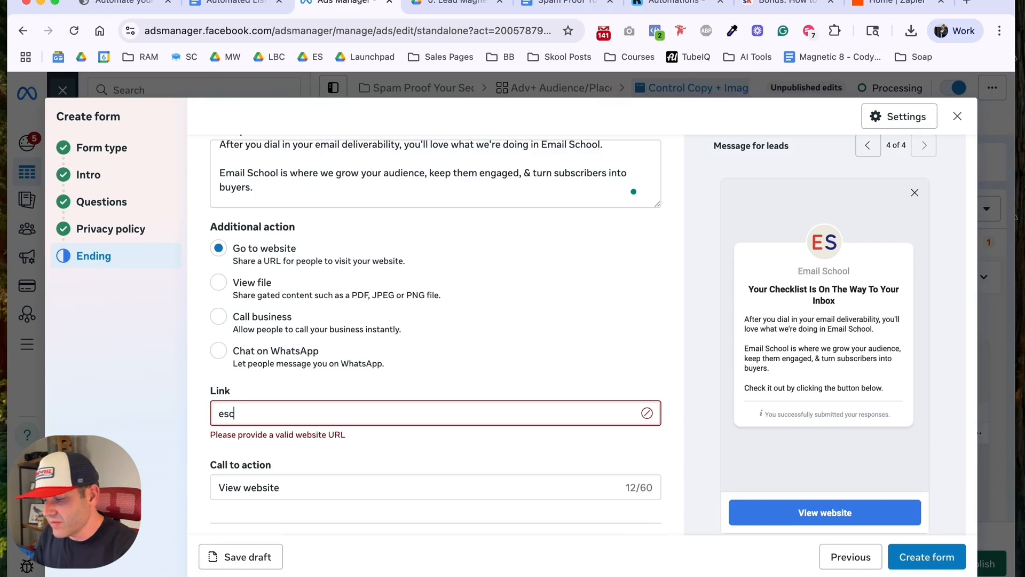
# Step: Change the ending's call to action text to "Check Out Email School"
pyautogui.scroll(-3, 435, 373)
pyautogui.click(349, 401)
pyautogui.tripleClick(350, 401)
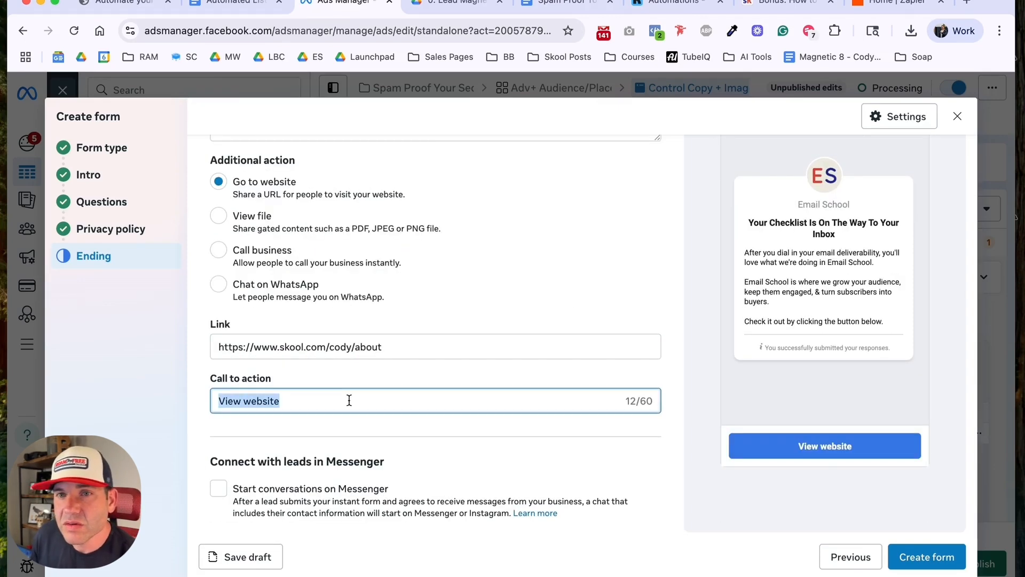
pyautogui.write('Check ou')
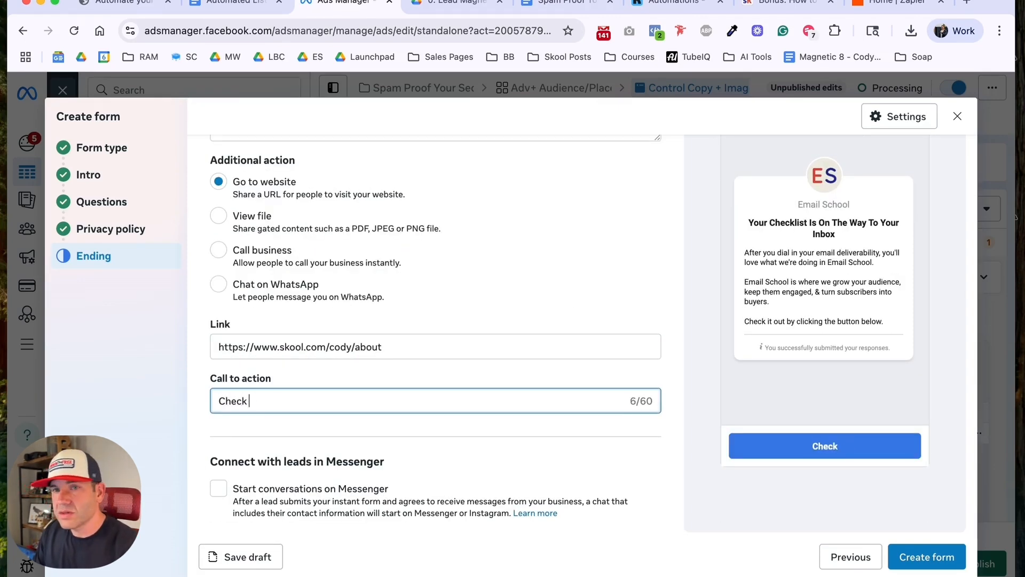
pyautogui.press('BackSpace')
pyautogui.press('BackSpace')
pyautogui.write('Out Ema')
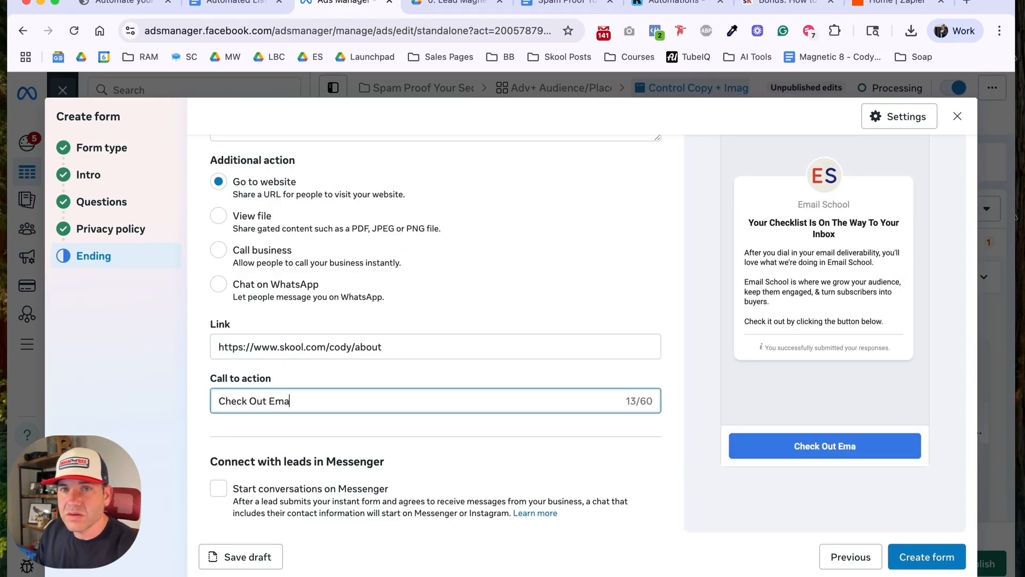
pyautogui.write('il School')
pyautogui.click(463, 370)
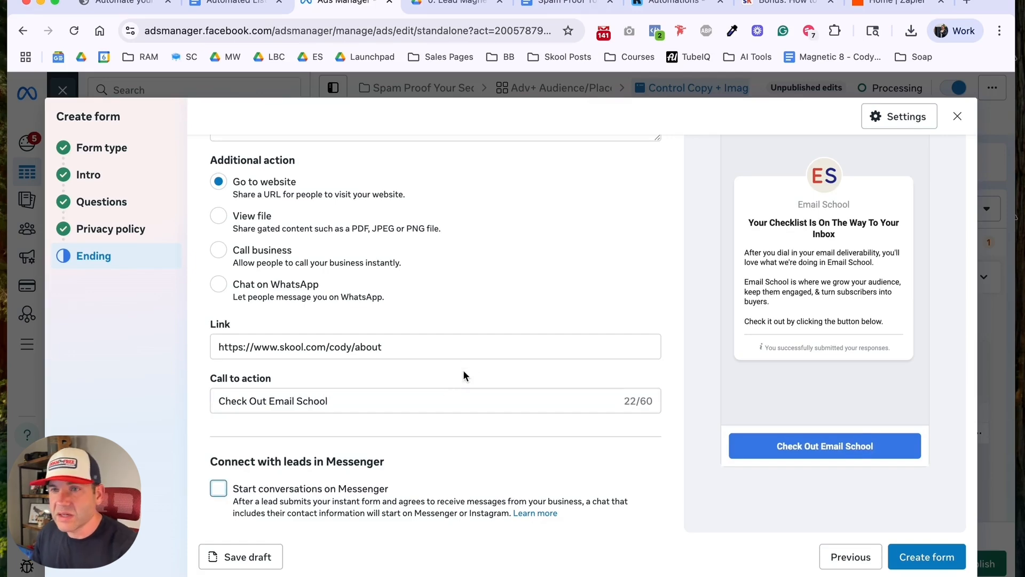
# Step: Review the ending message and the earlier pages in the form preview, and create the form
pyautogui.scroll(5, 451, 343)
pyautogui.scroll(2, 451, 343)
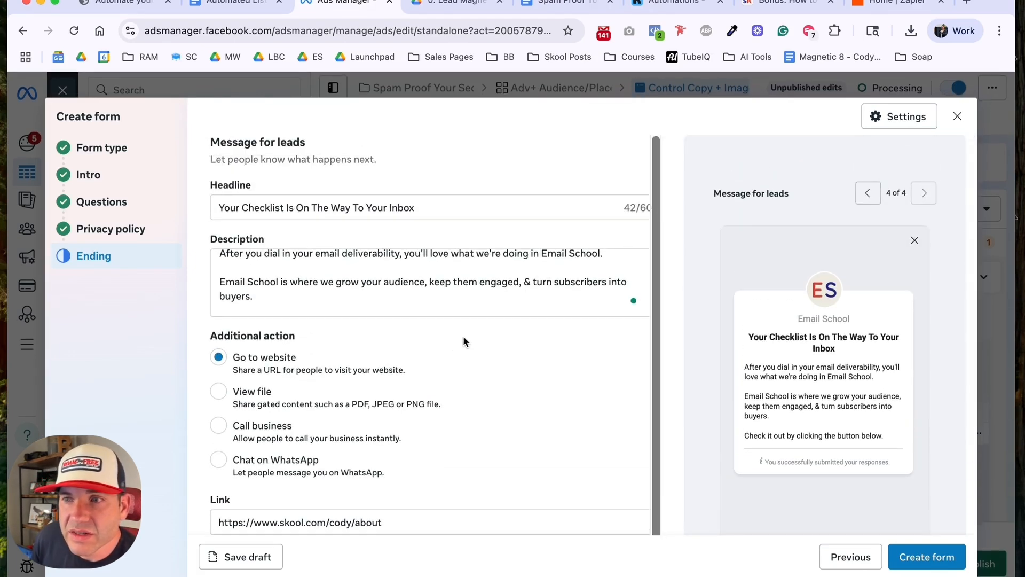
pyautogui.click(871, 197)
pyautogui.click(870, 197)
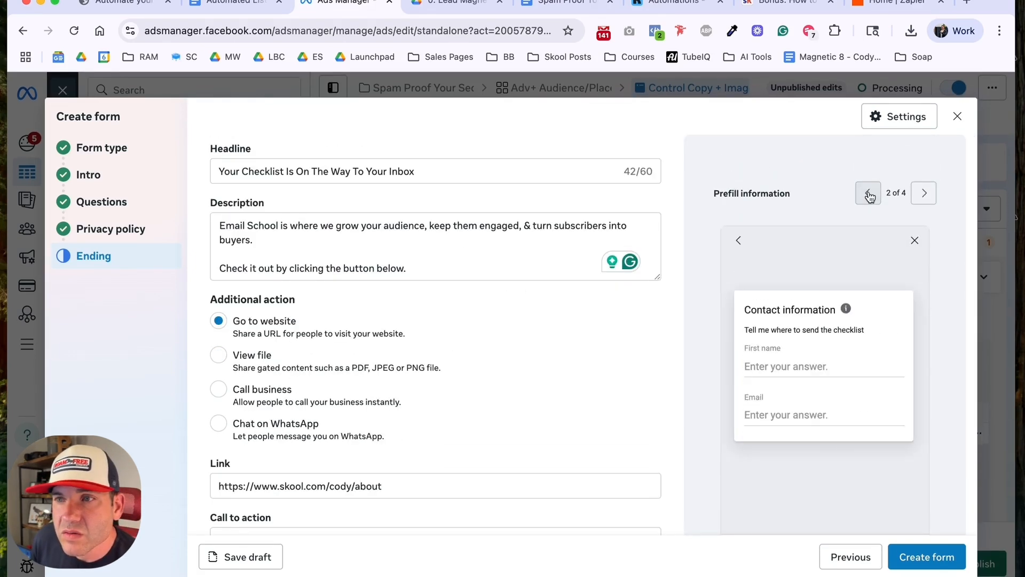
pyautogui.click(871, 197)
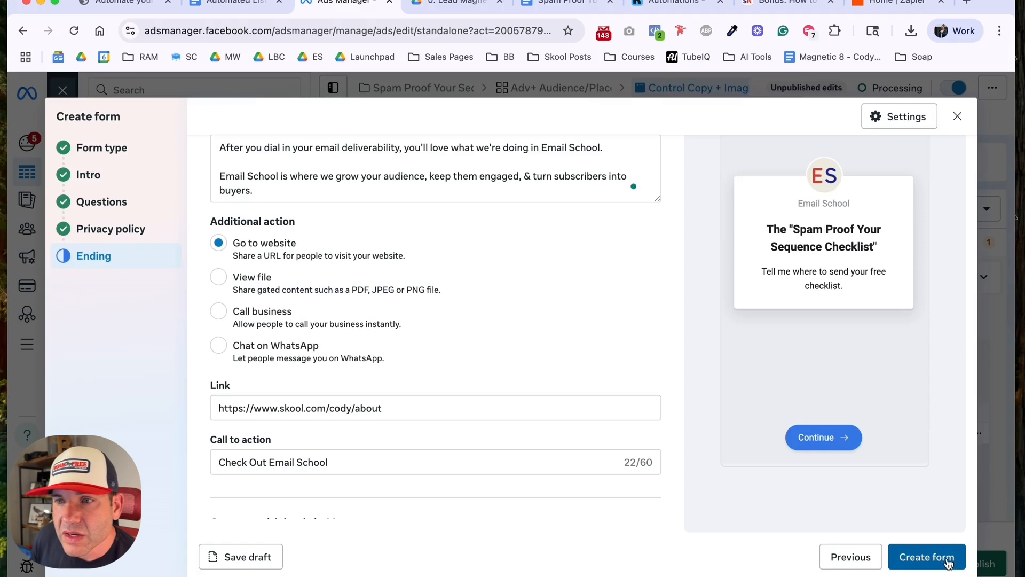
pyautogui.click(938, 556)
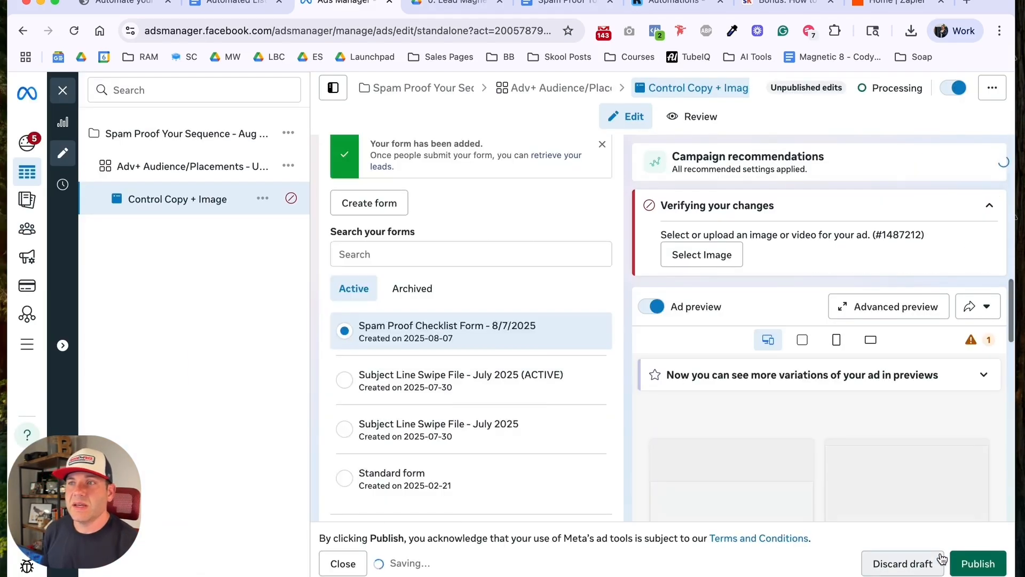
# Step: Keep the new checklist form selected, leave the quality and follow-up options unchecked, and start setting up an image ad creative
pyautogui.scroll(-1, 557, 282)
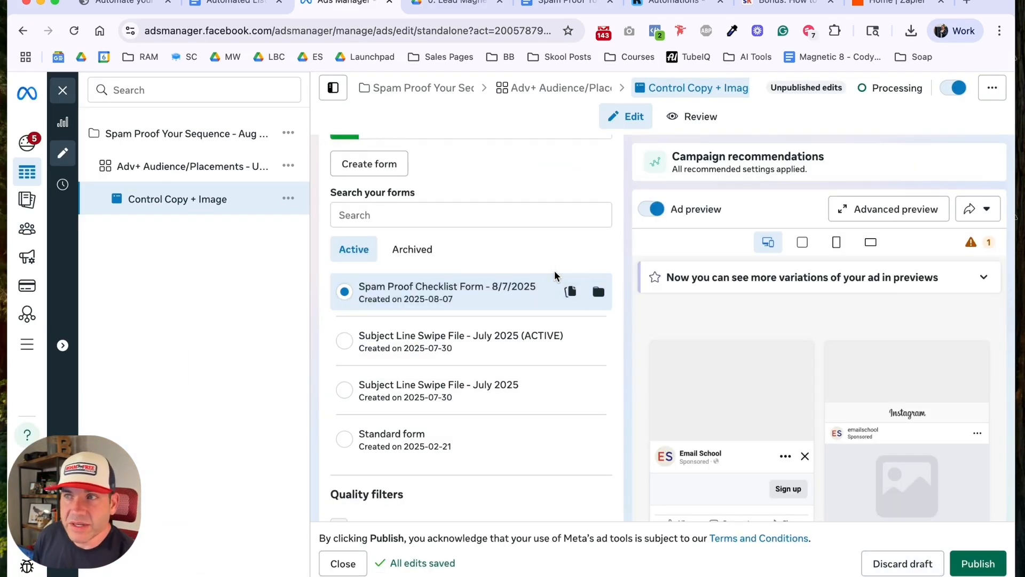
pyautogui.scroll(-6, 468, 295)
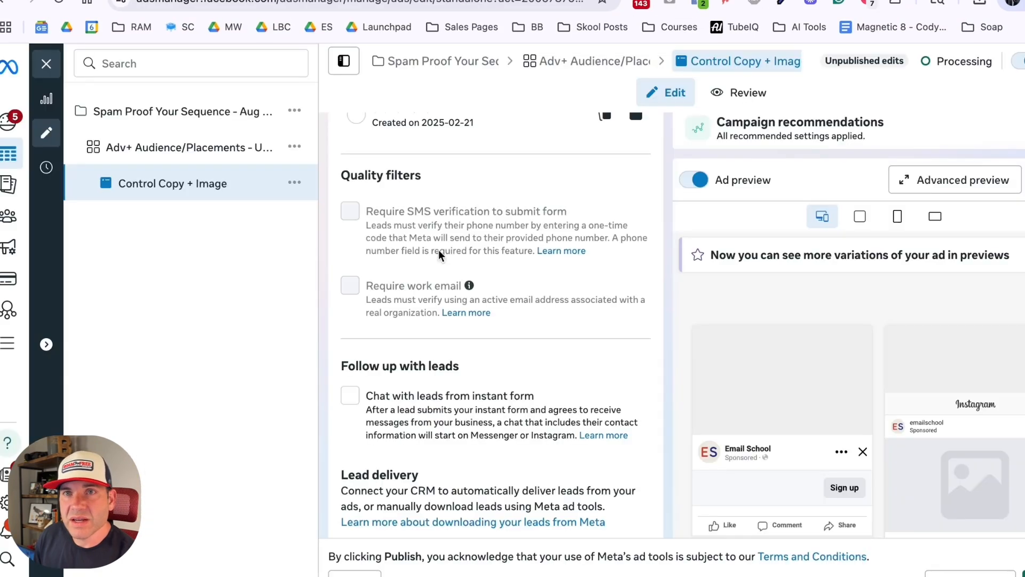
pyautogui.scroll(-8, 470, 329)
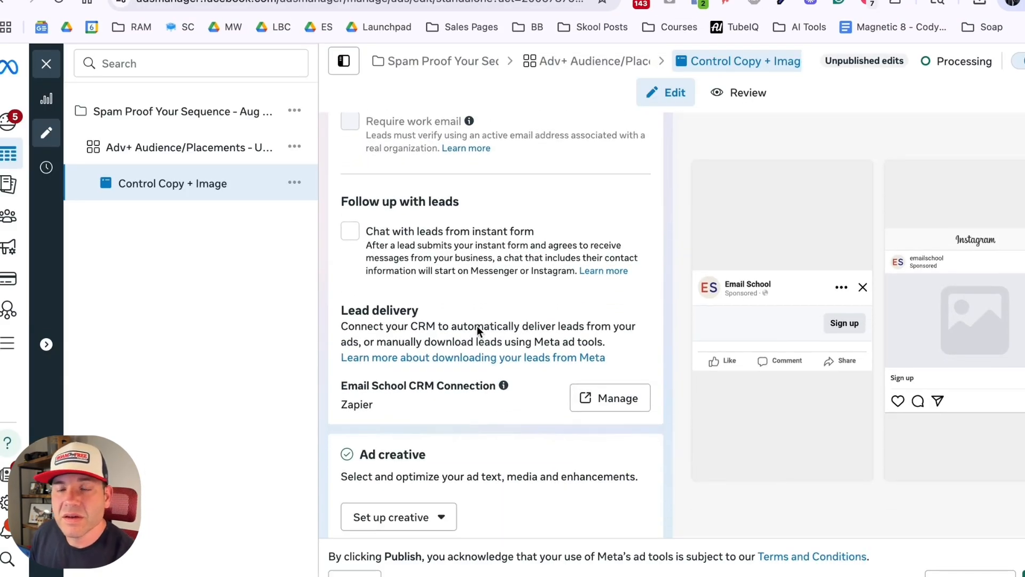
pyautogui.click(442, 270)
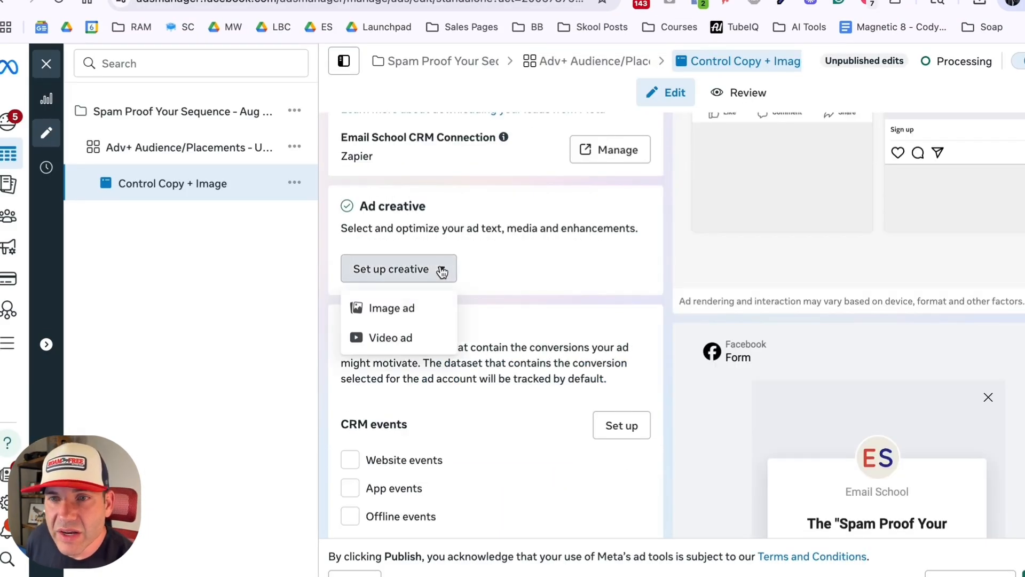
pyautogui.click(421, 308)
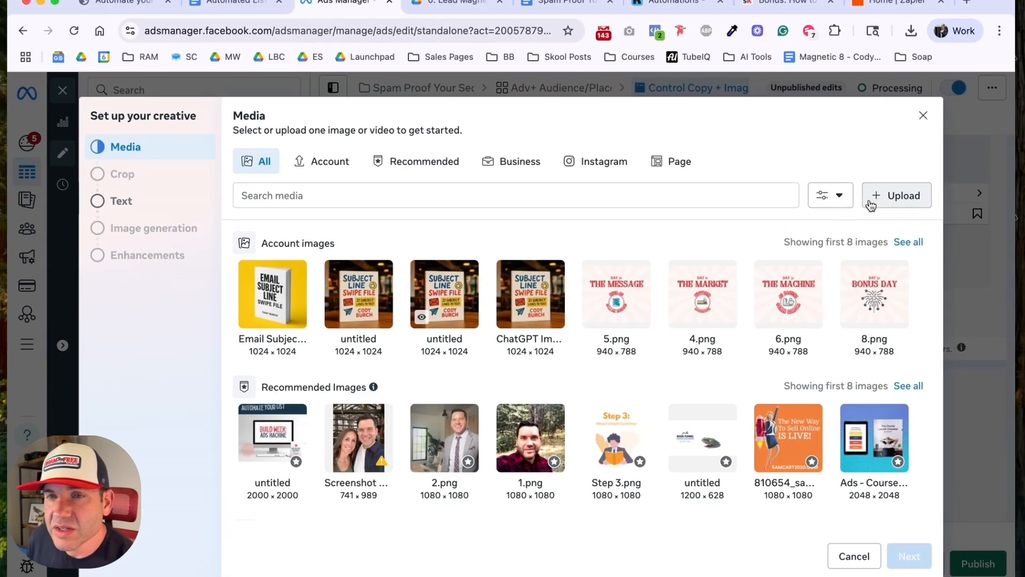
# Step: Upload the yellow checklist book cover image, ChatGPT Image Aug 7, 2025, 03_01_45 PM.png, and use it as the ad's media
pyautogui.click(876, 200)
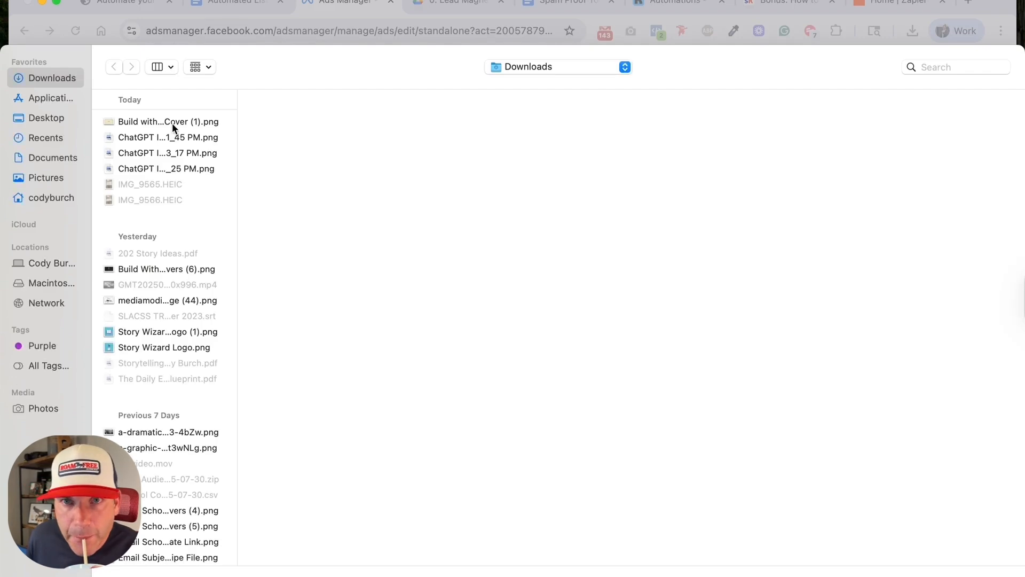
pyautogui.click(170, 140)
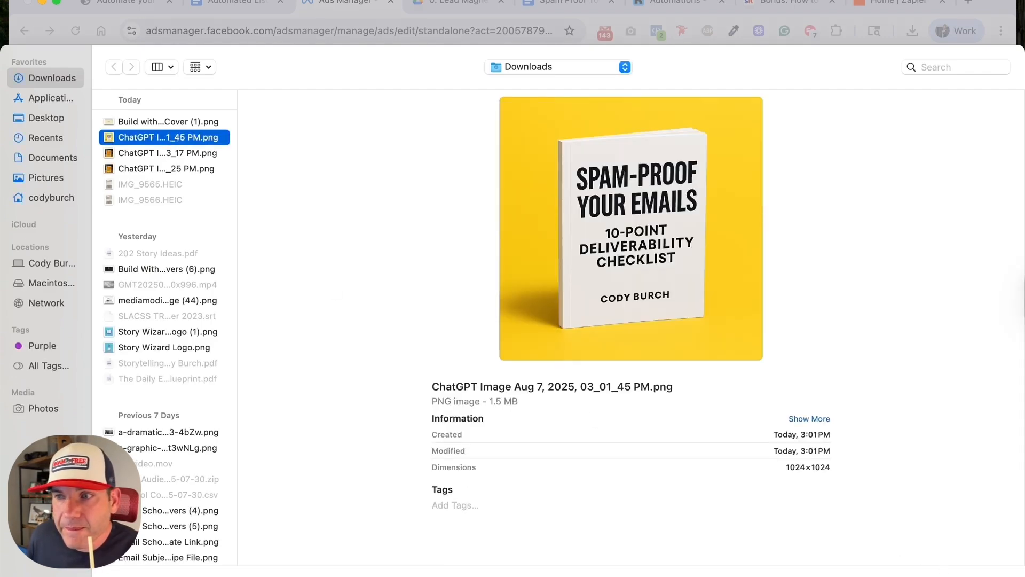
pyautogui.press('Return')
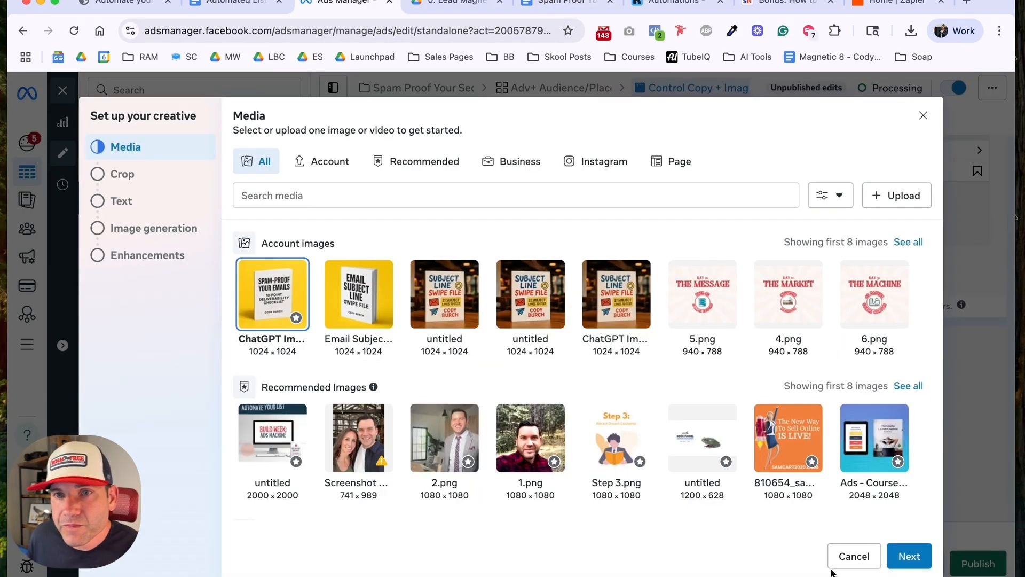
pyautogui.click(910, 558)
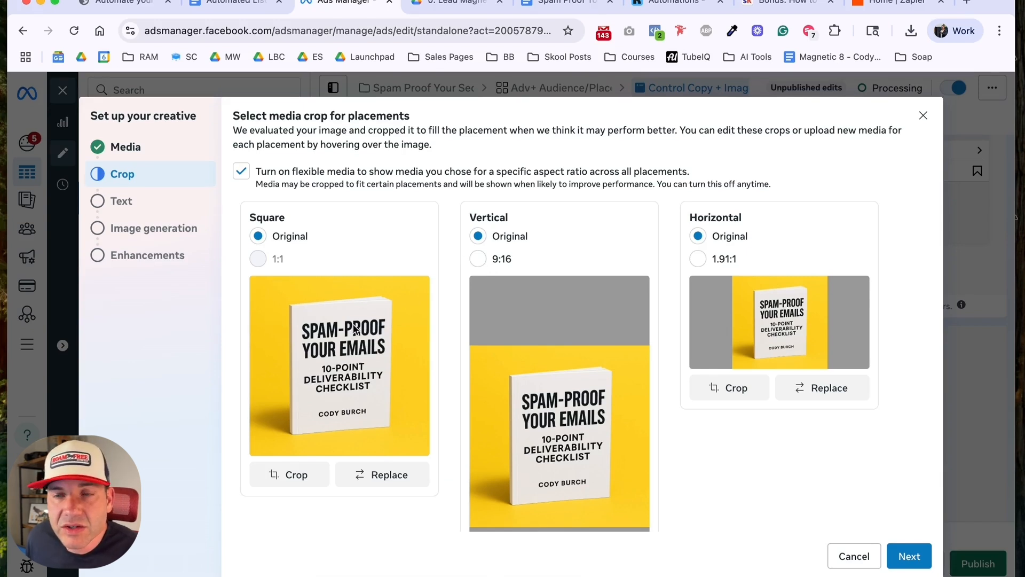
# Step: Try the 9:16 vertical and 1.91:1 horizontal crops, setting both placements back to Original
pyautogui.click(478, 258)
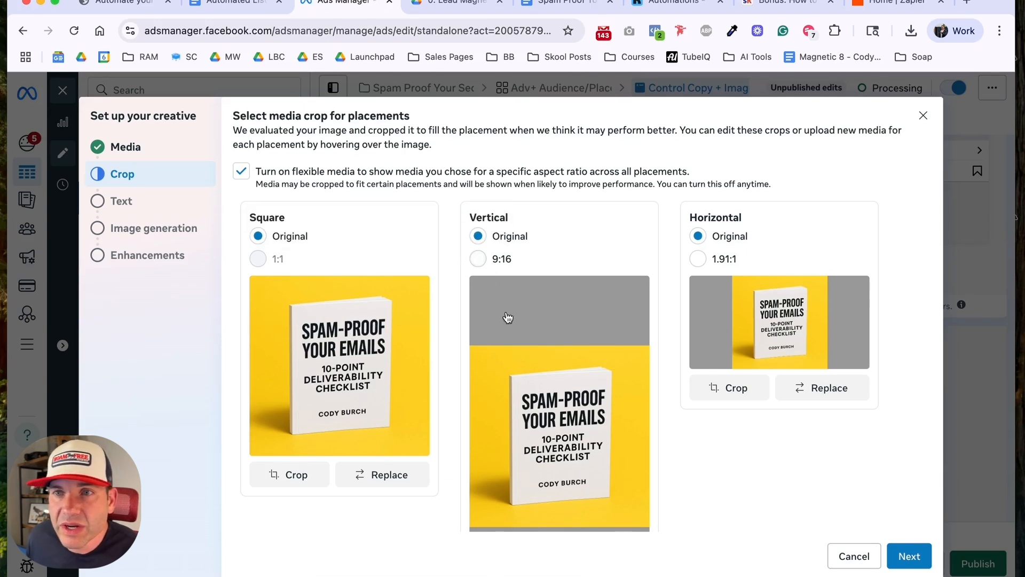
pyautogui.scroll(-2, 515, 337)
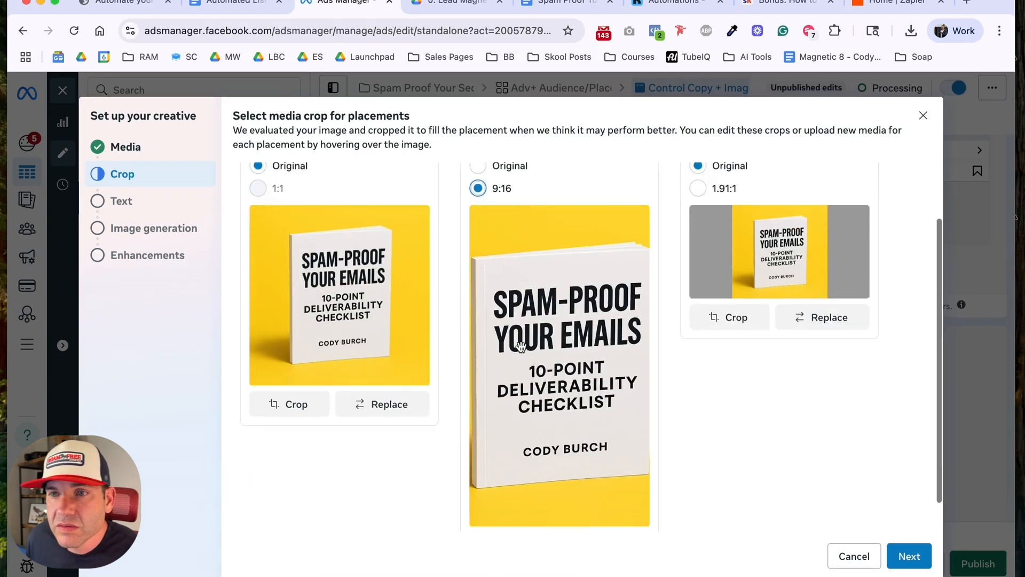
pyautogui.scroll(1, 519, 346)
pyautogui.click(478, 228)
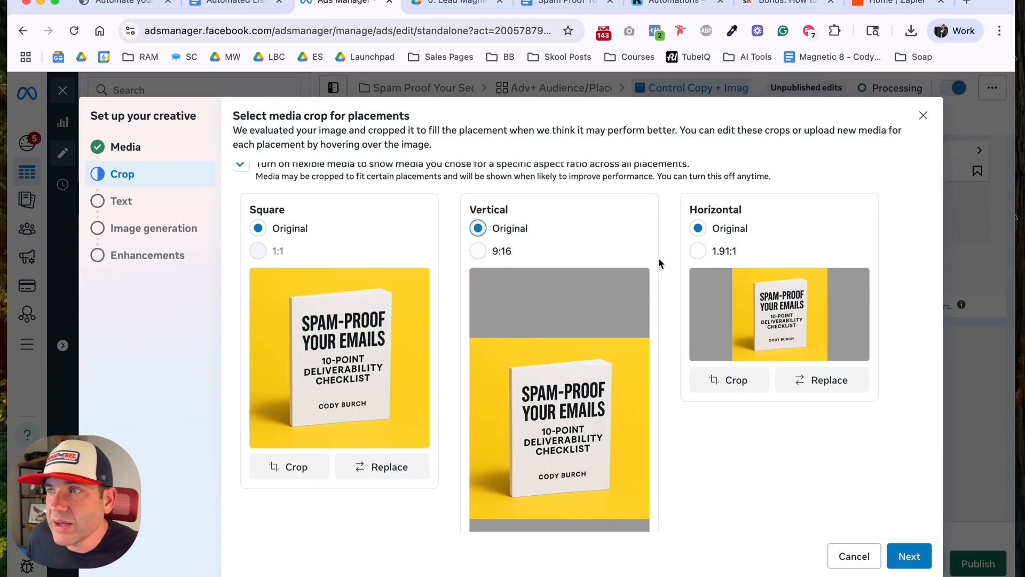
pyautogui.click(698, 251)
pyautogui.click(698, 228)
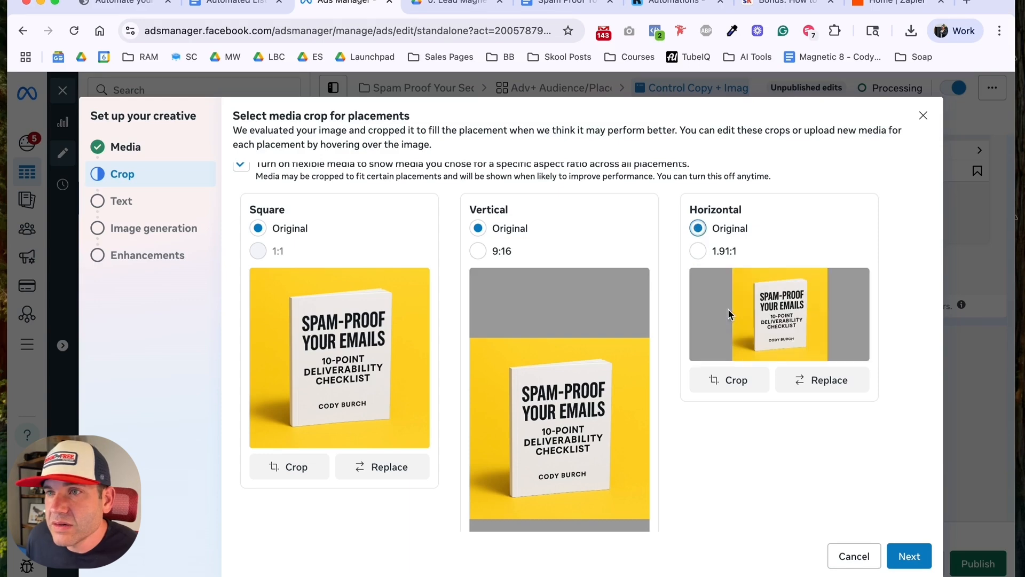
# Step: Accept the Original crops for all placements and start filling in the ad's primary text
pyautogui.scroll(-2, 735, 386)
pyautogui.scroll(-3, 735, 385)
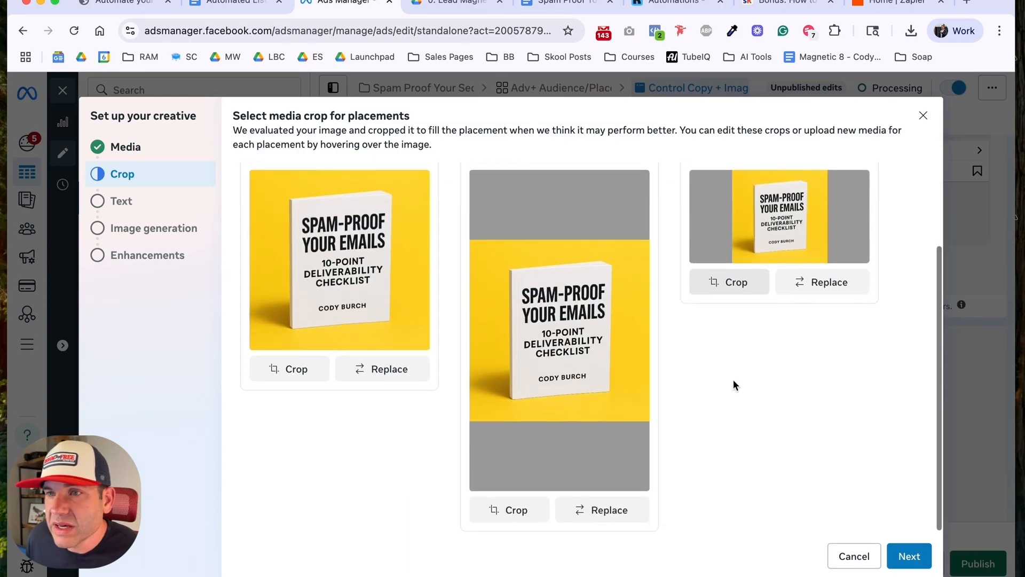
pyautogui.click(915, 560)
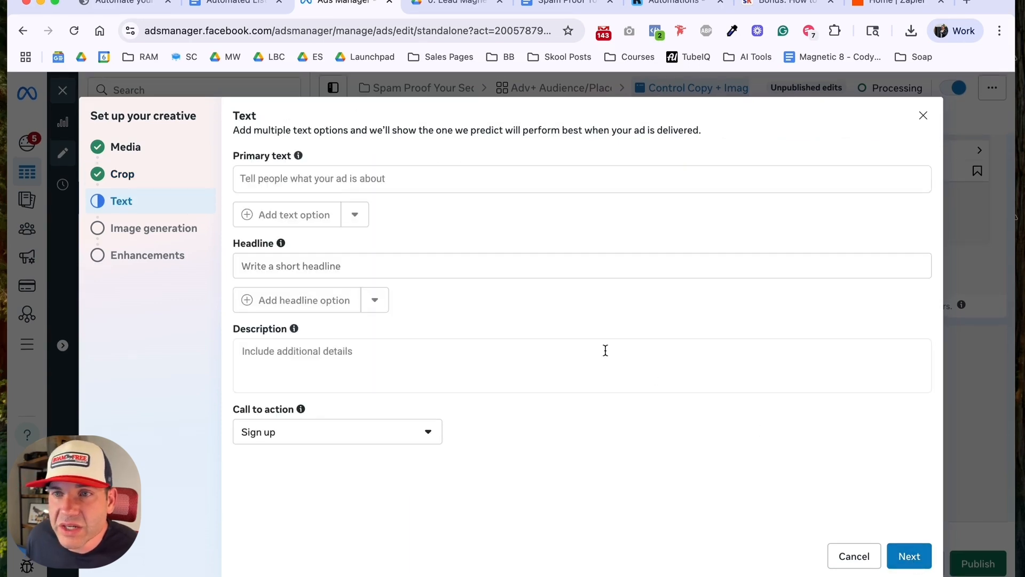
pyautogui.click(452, 183)
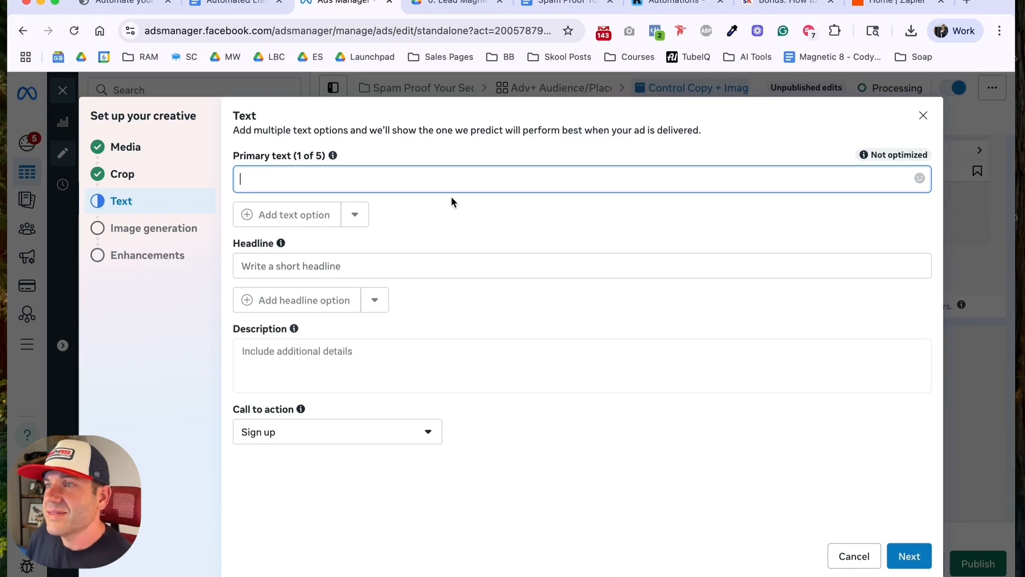
# Step: Review the A.C.E. framework, its six parts and the example in the workbook's Ad Copy Template
pyautogui.click(217, 12)
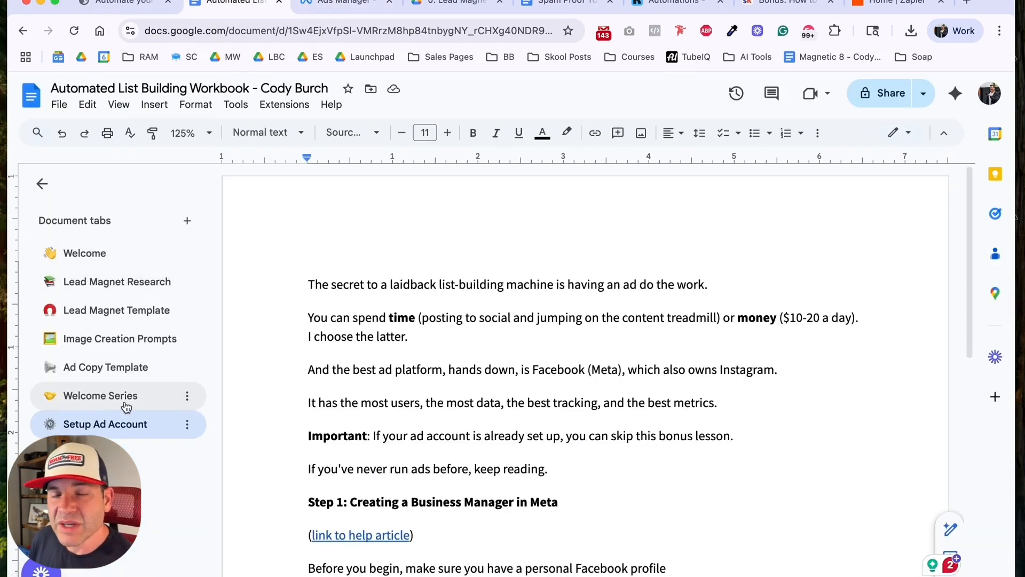
pyautogui.click(123, 374)
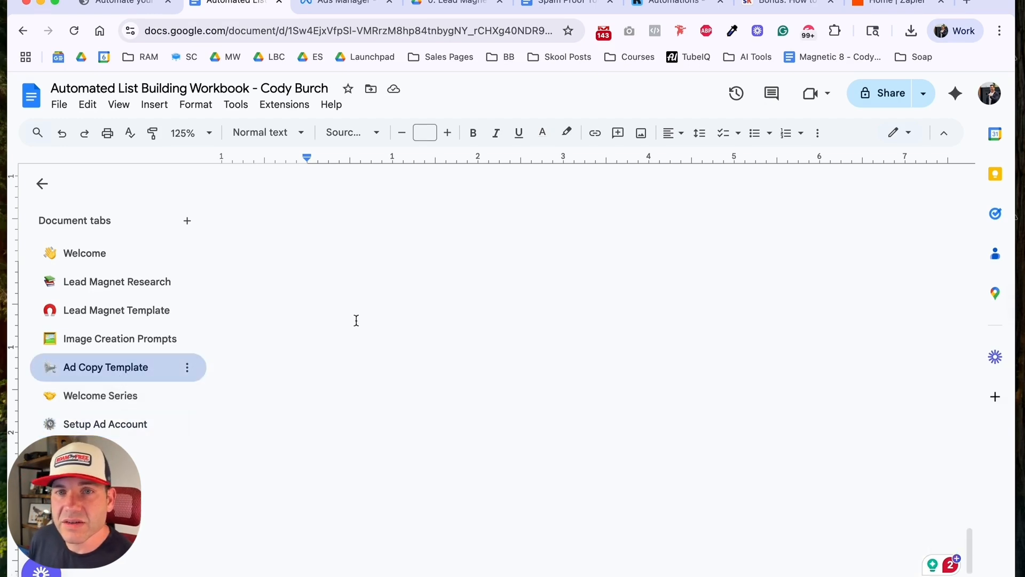
pyautogui.scroll(20, 378, 303)
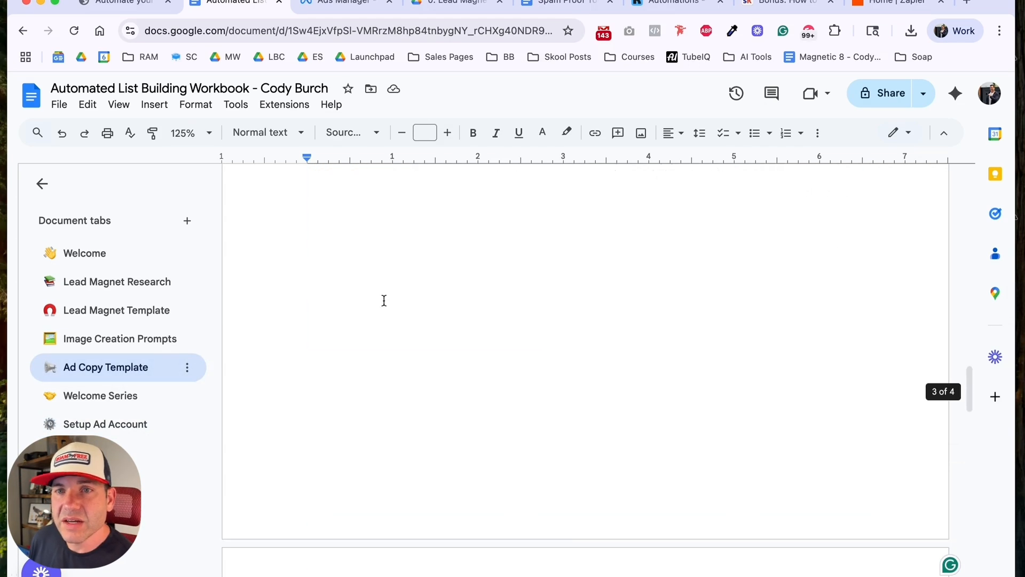
pyautogui.click(388, 296)
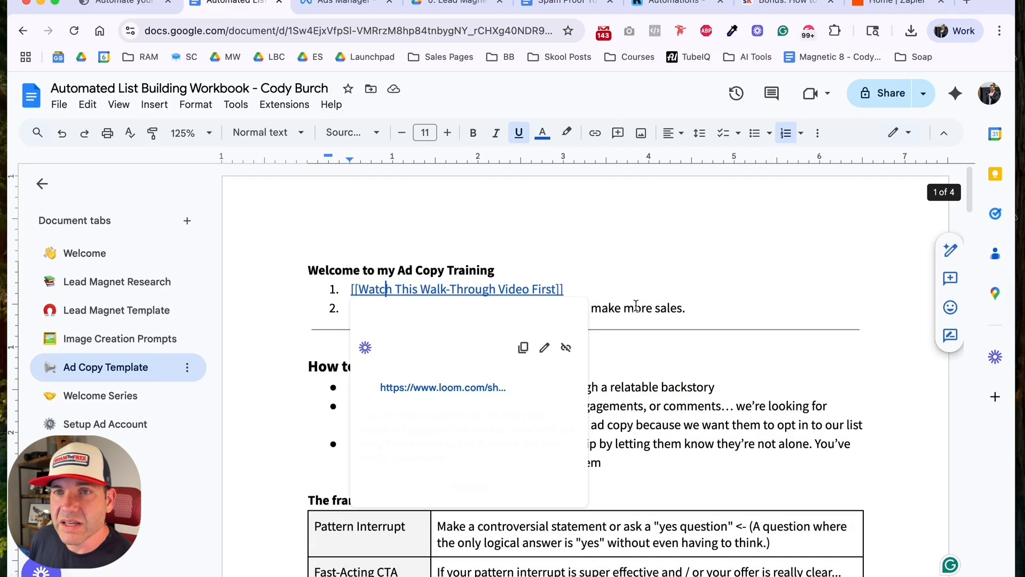
pyautogui.click(634, 356)
pyautogui.scroll(-1, 635, 355)
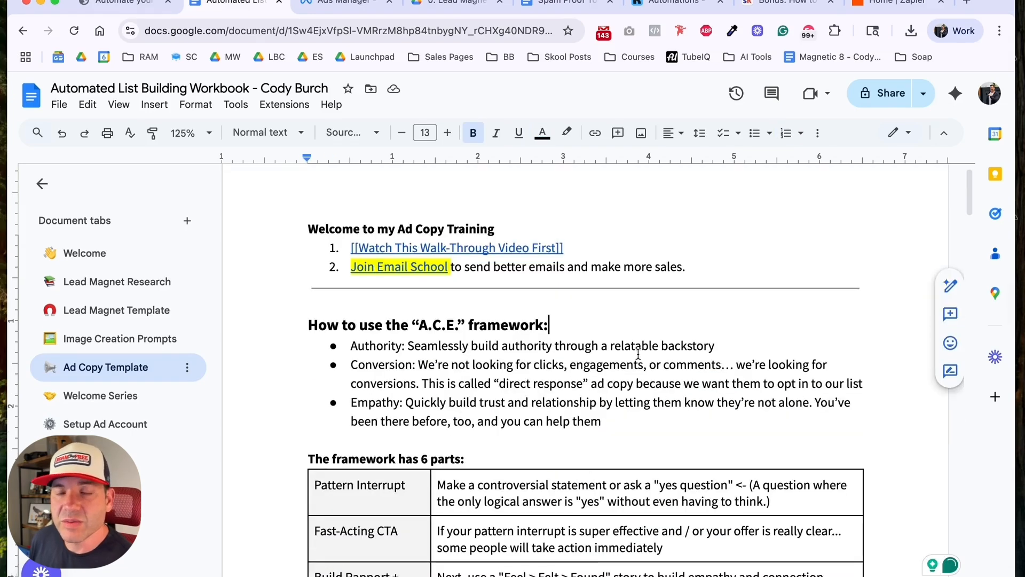
pyautogui.scroll(-2, 638, 354)
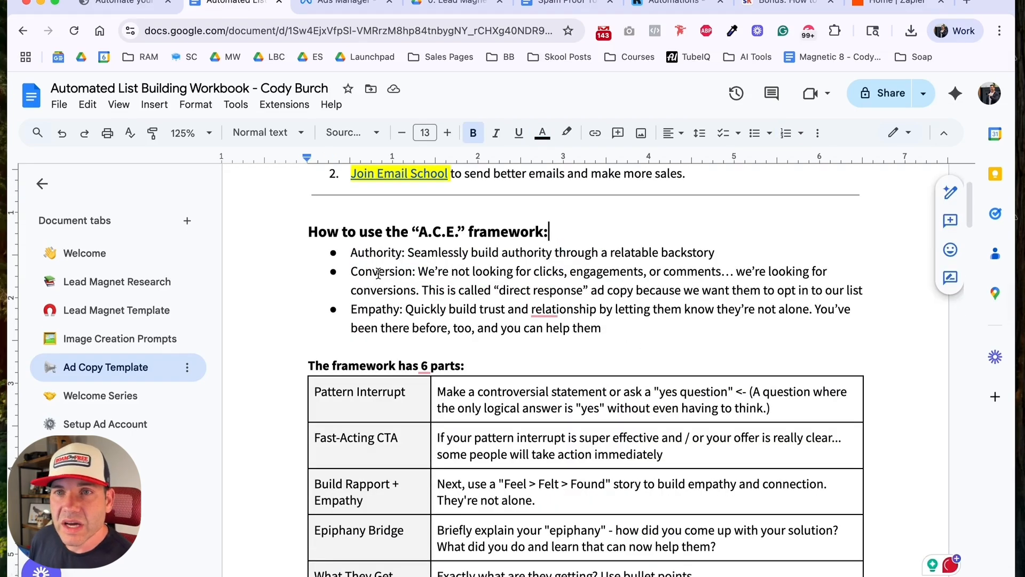
pyautogui.doubleClick(377, 254)
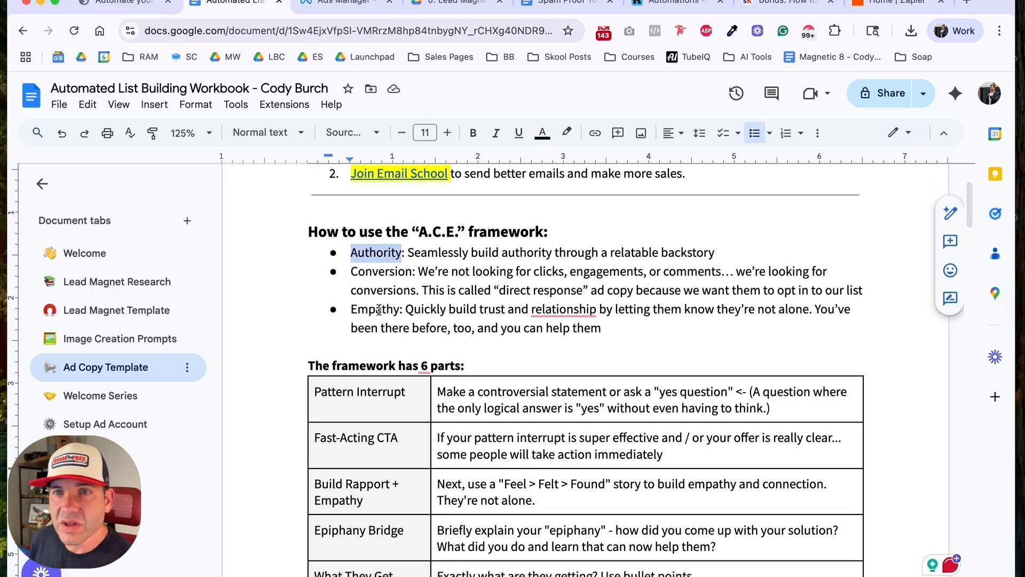
pyautogui.scroll(-3, 378, 310)
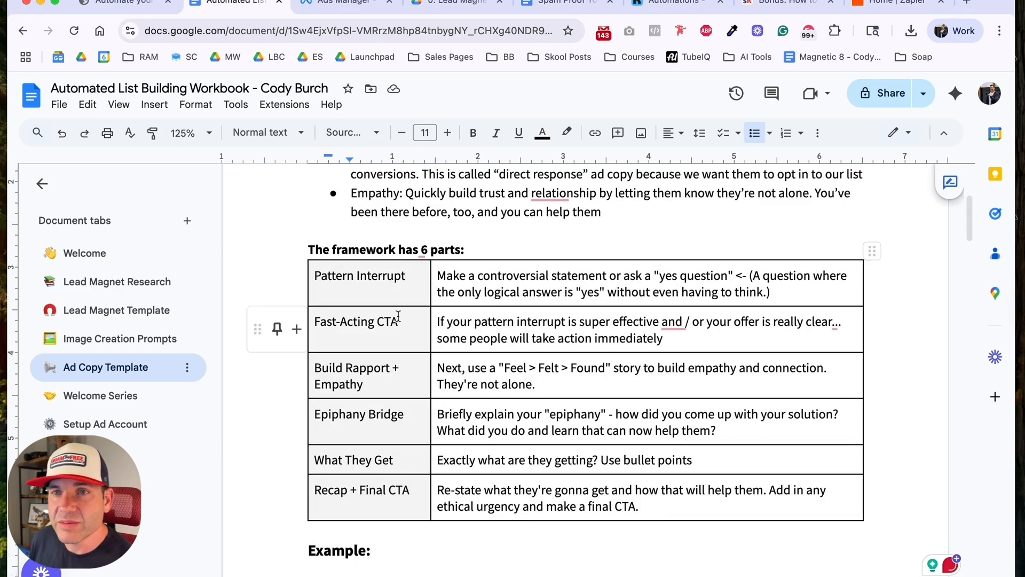
pyautogui.scroll(-1, 372, 372)
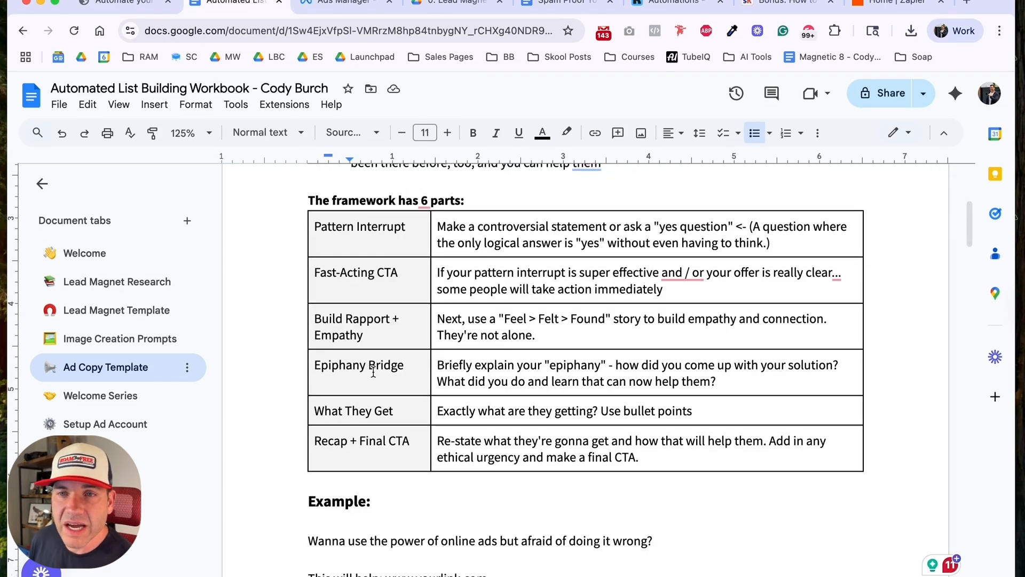
pyautogui.scroll(-5, 378, 372)
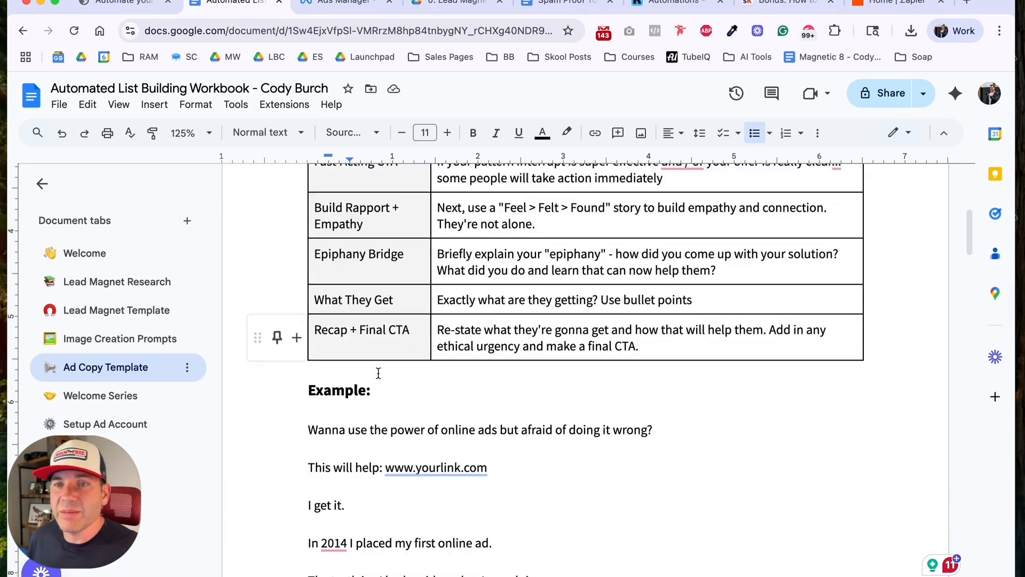
# Step: Reuse the checklist document's opening line "Tired of watching your emails disappear into the abyss?" as the first line of the ad's primary text
pyautogui.click(541, 5)
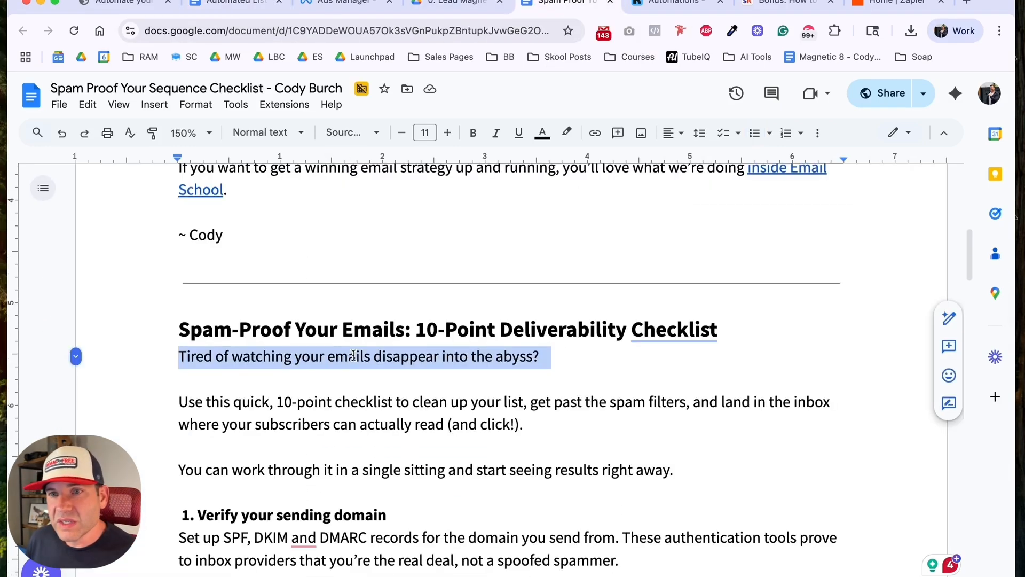
pyautogui.click(337, 10)
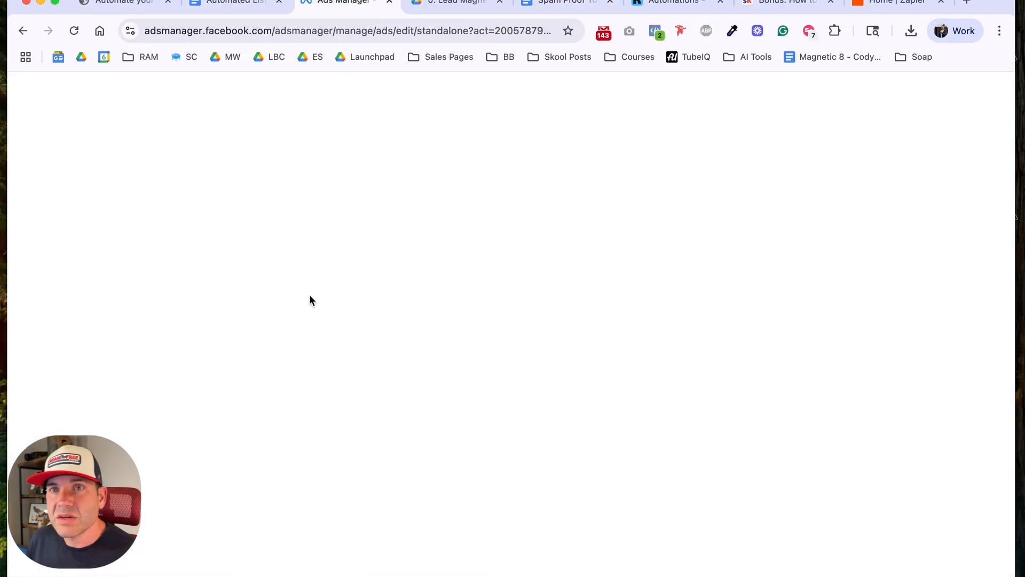
pyautogui.write('Tired of watching your emails disappear into the abyss?')
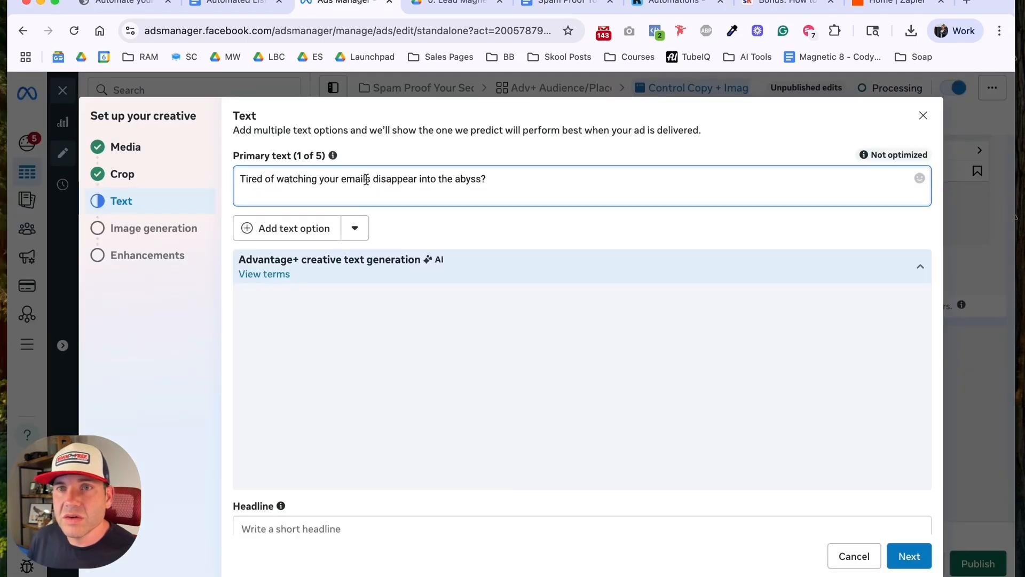
pyautogui.press('Return')
pyautogui.write('A lot')
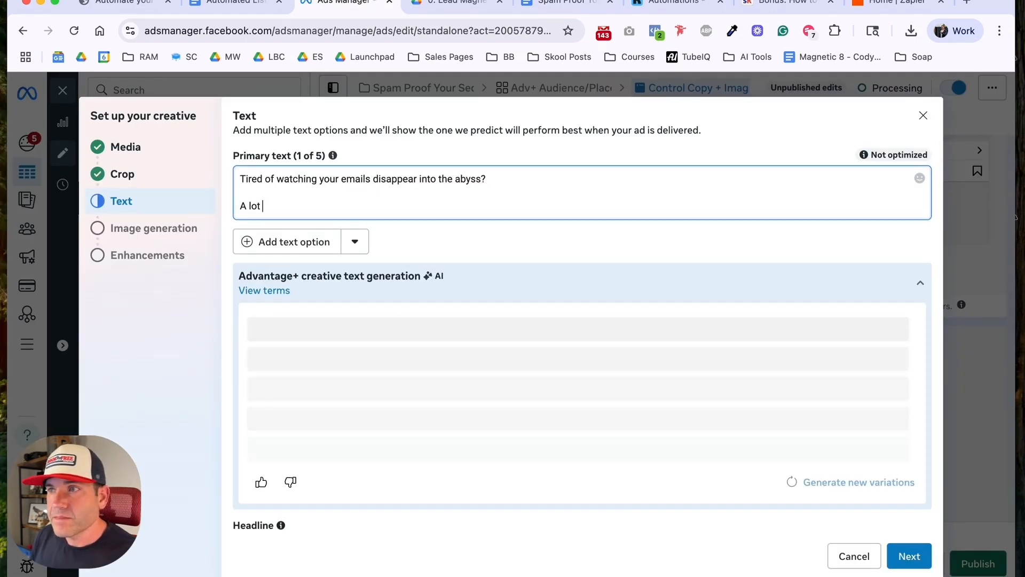
pyautogui.write(' of')
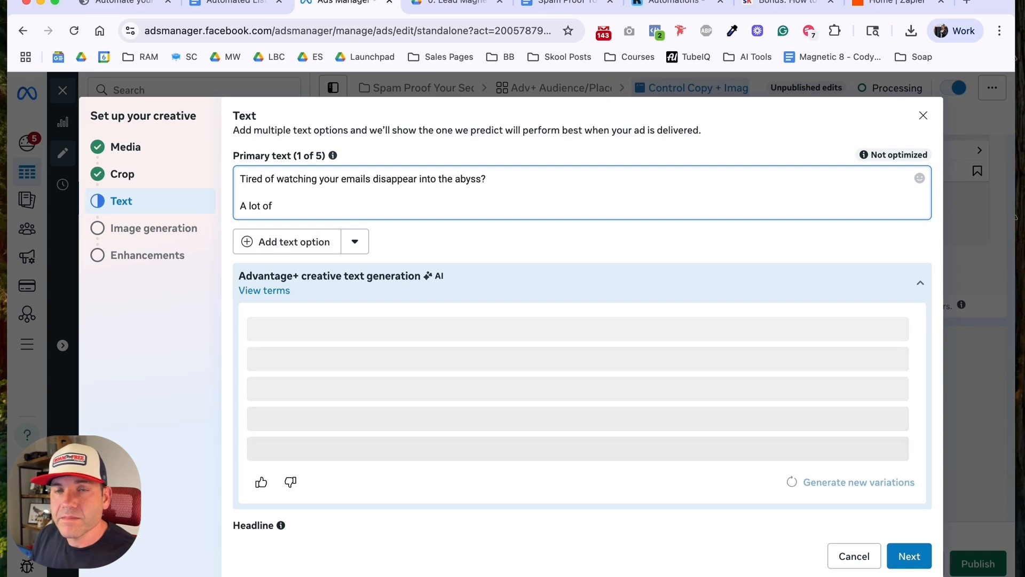
pyautogui.press('super+shift+Left')
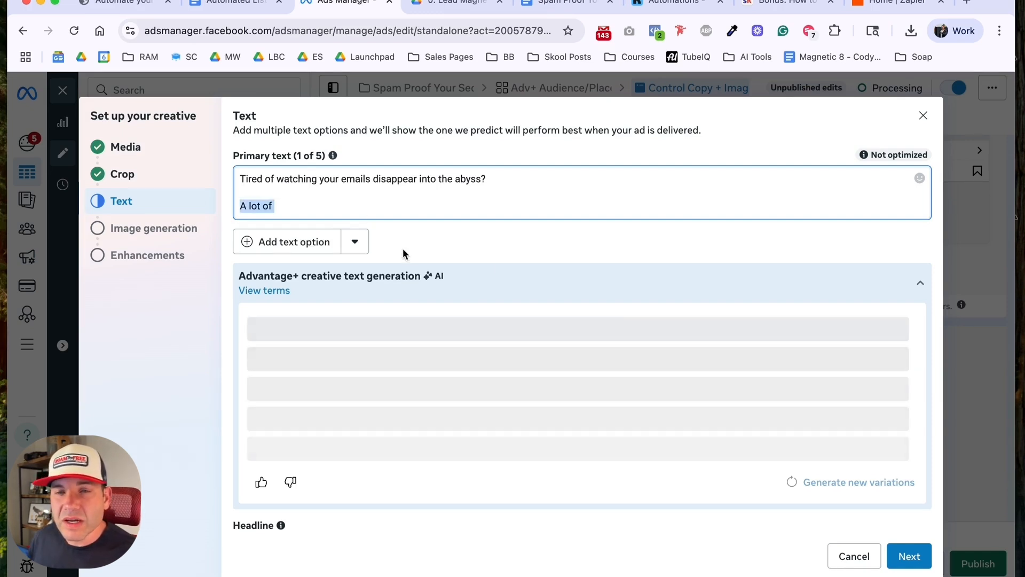
# Step: Collapse the AI suggestions for the primary text and make "Makes sense." the second line of the ad copy
pyautogui.click(922, 287)
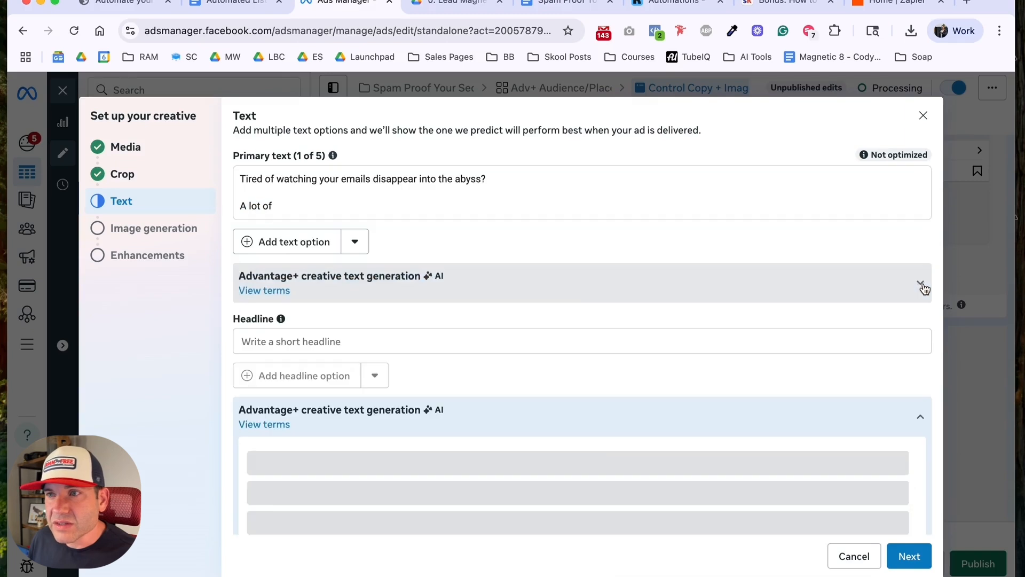
pyautogui.click(295, 207)
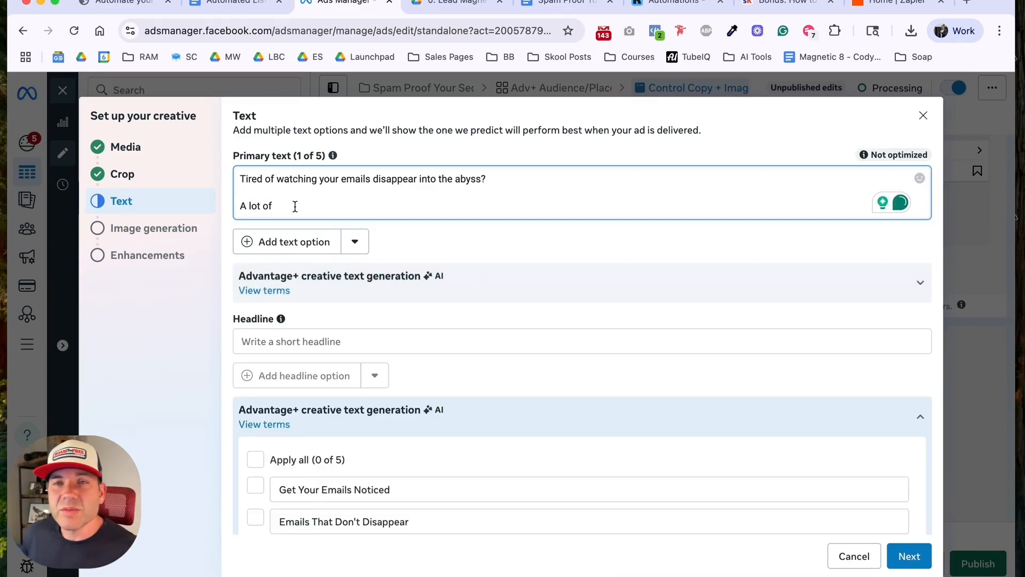
pyautogui.moveTo(294, 206); pyautogui.dragTo(238, 208)
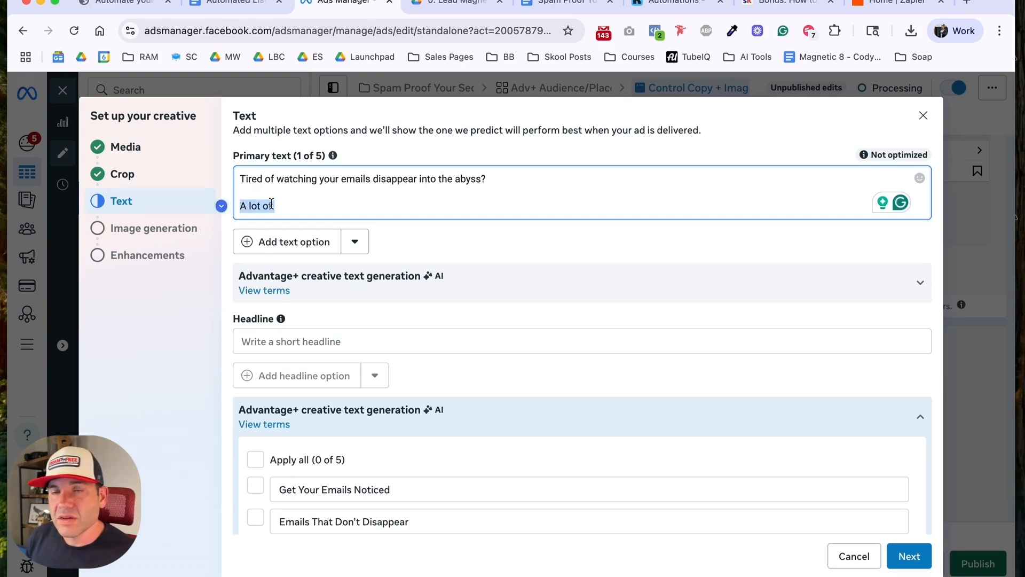
pyautogui.write('Make')
pyautogui.press('BackSpace')
pyautogui.press('BackSpace')
pyautogui.press('BackSpace')
pyautogui.press('BackSpace')
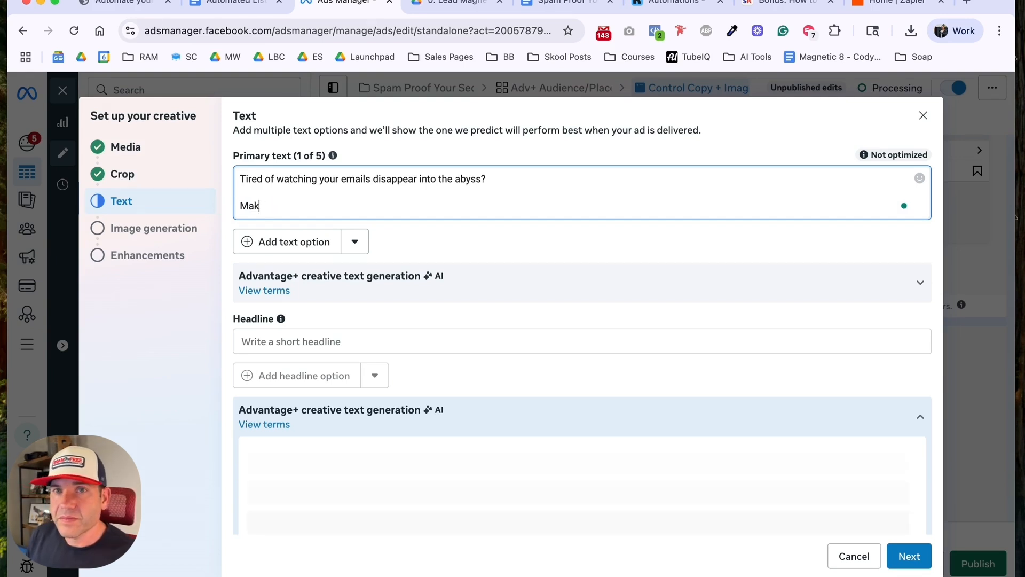
pyautogui.write('Makes sense.')
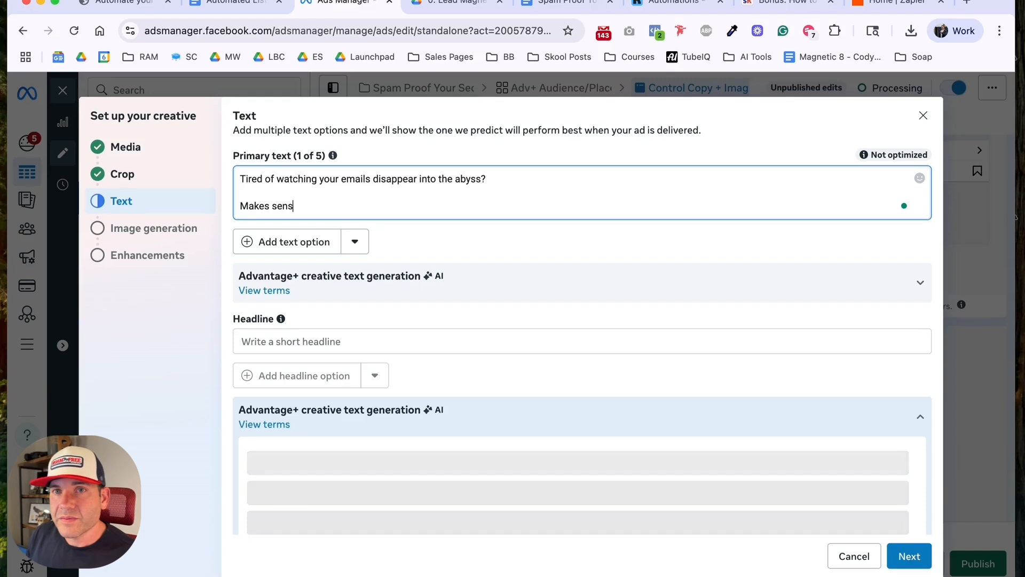
# Step: Add the next paragraph of the ad's primary text: "No matter how smart your strategy, subject line and content..."
pyautogui.press('Return')
pyautogui.press('Return')
pyautogui.write('No ma')
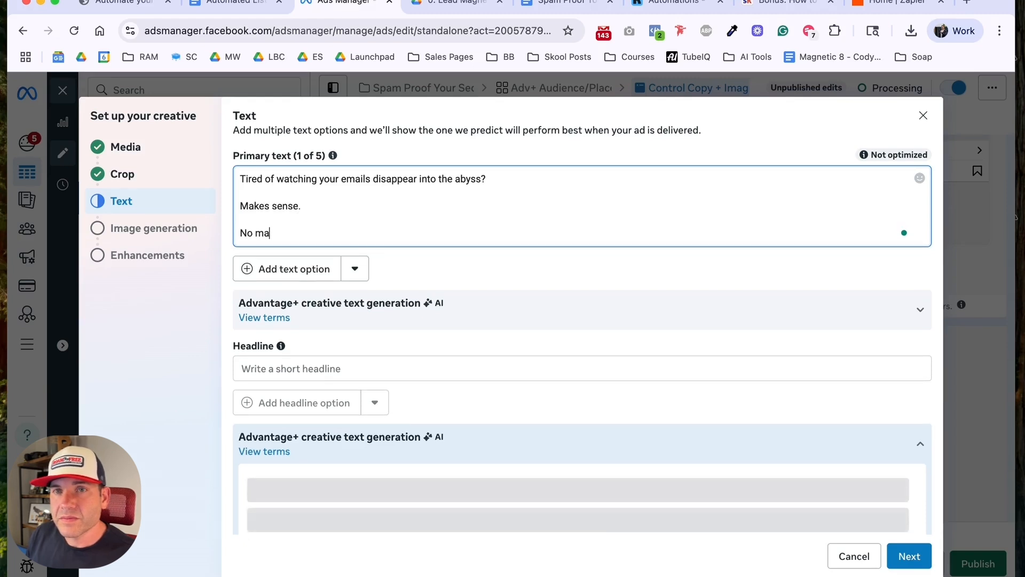
pyautogui.write('tter how smart your strategy, subject line and co')
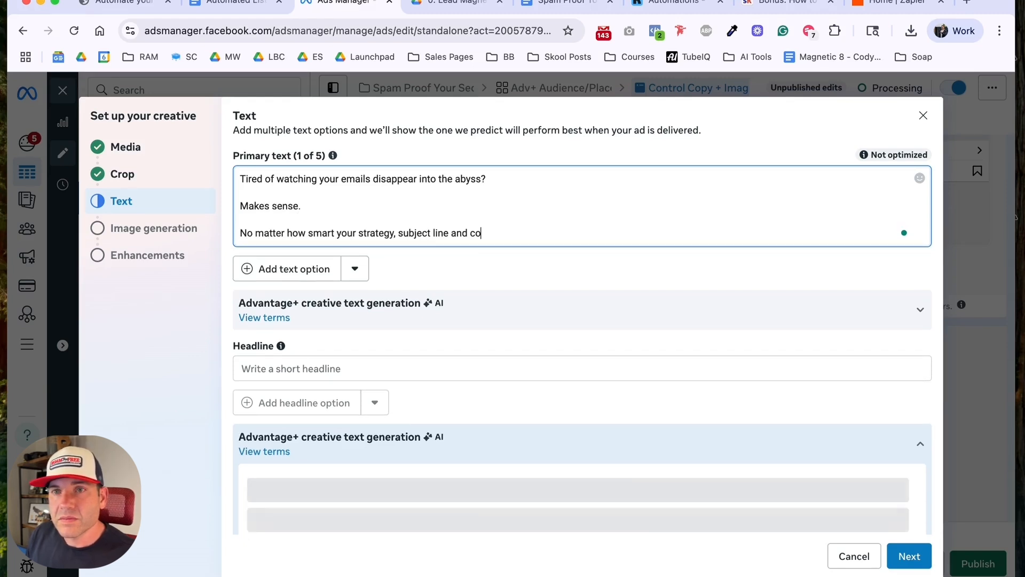
pyautogui.write('ntent...')
# Step: Add "If you keep landing in the promo folder, nothing else matters." as a new paragraph of the primary text
pyautogui.press('Return')
pyautogui.press('Return')
pyautogui.write('If you keep landi')
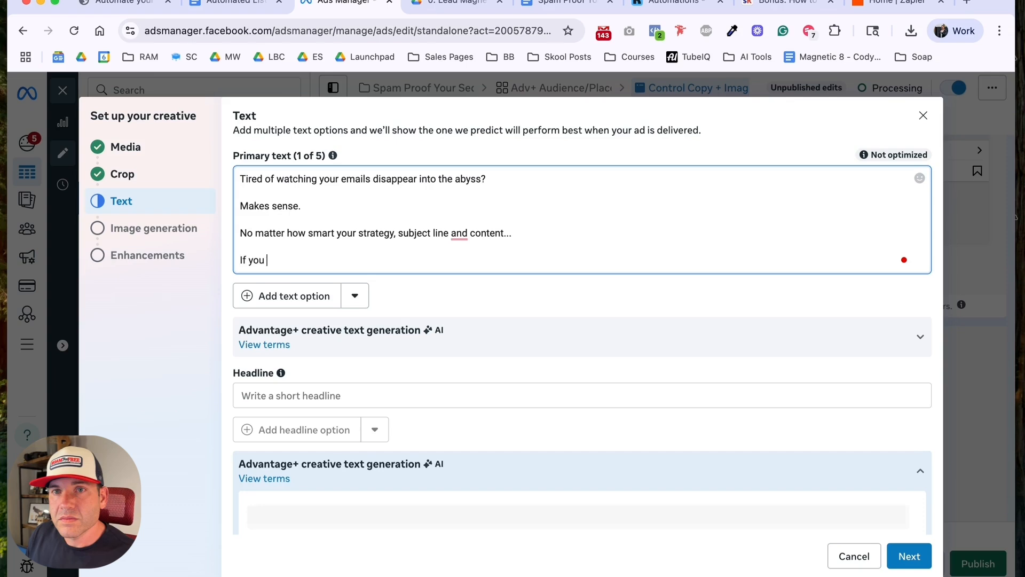
pyautogui.write('g in the prm')
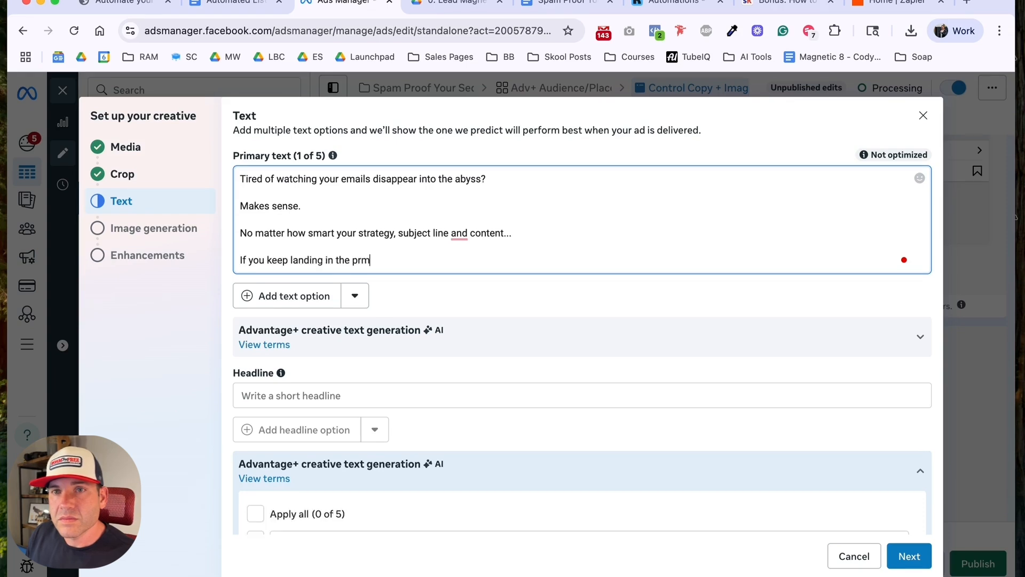
pyautogui.write('omo folder, nothing else matters.')
# Step: Add the question "So, how do we stay out of the promotions folder and land more often in the inbox?" as a new paragraph
pyautogui.press('Return')
pyautogui.press('Return')
pyautogui.write('So, how do we stay out of the promot')
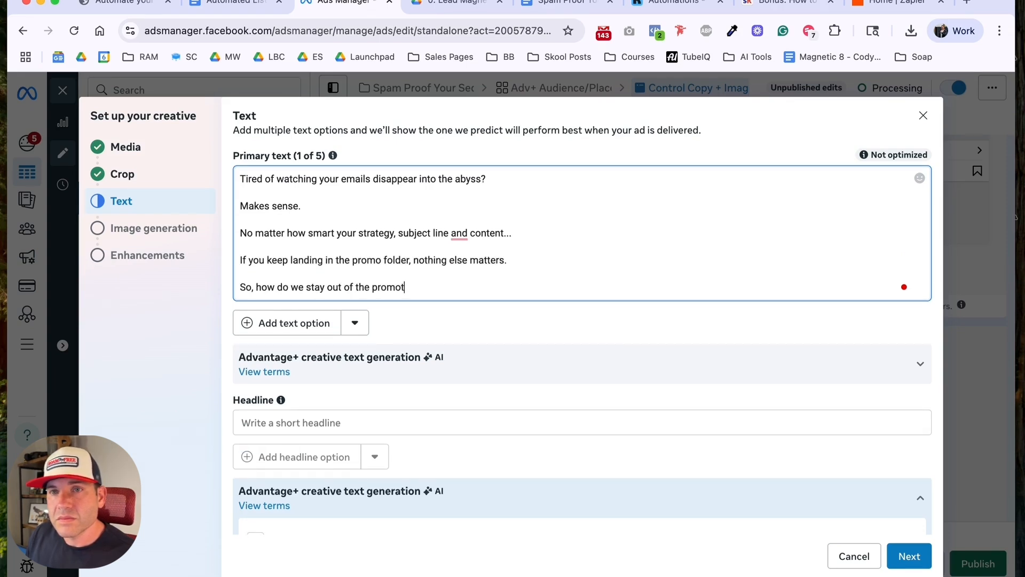
pyautogui.write('ions f')
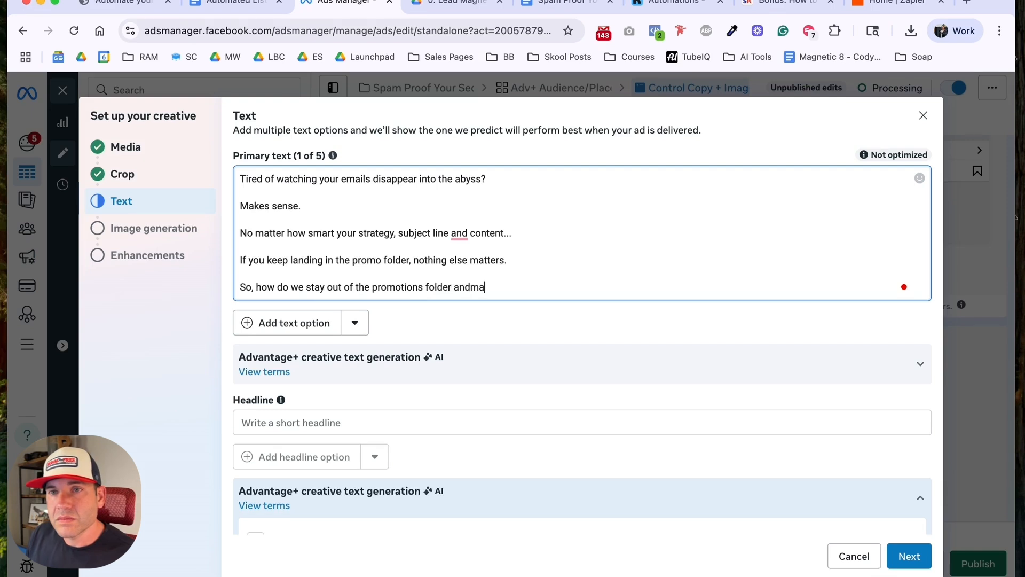
pyautogui.write('older and land more often in t')
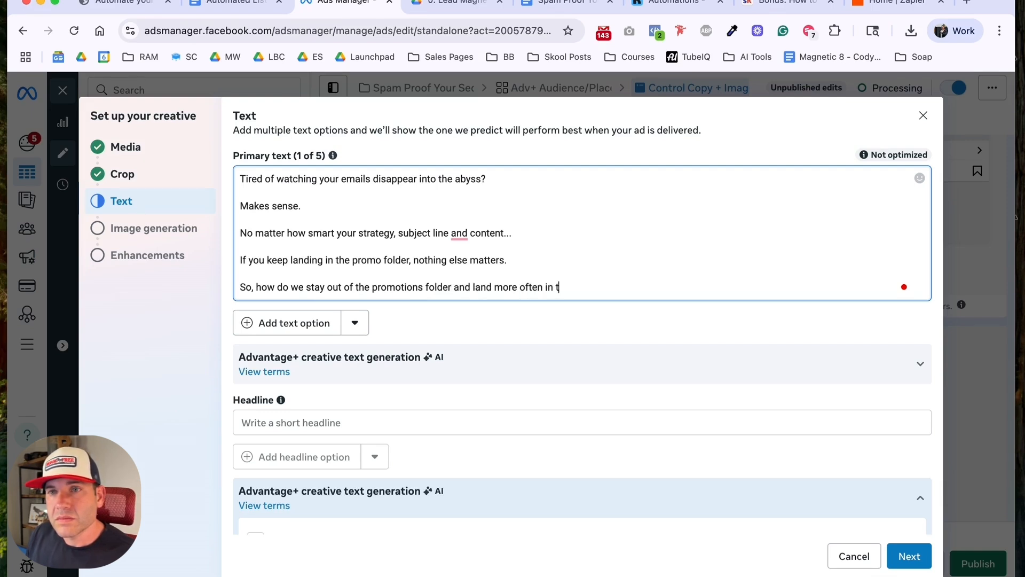
pyautogui.write('he inbox?')
pyautogui.press('Return')
pyautogui.press('Return')
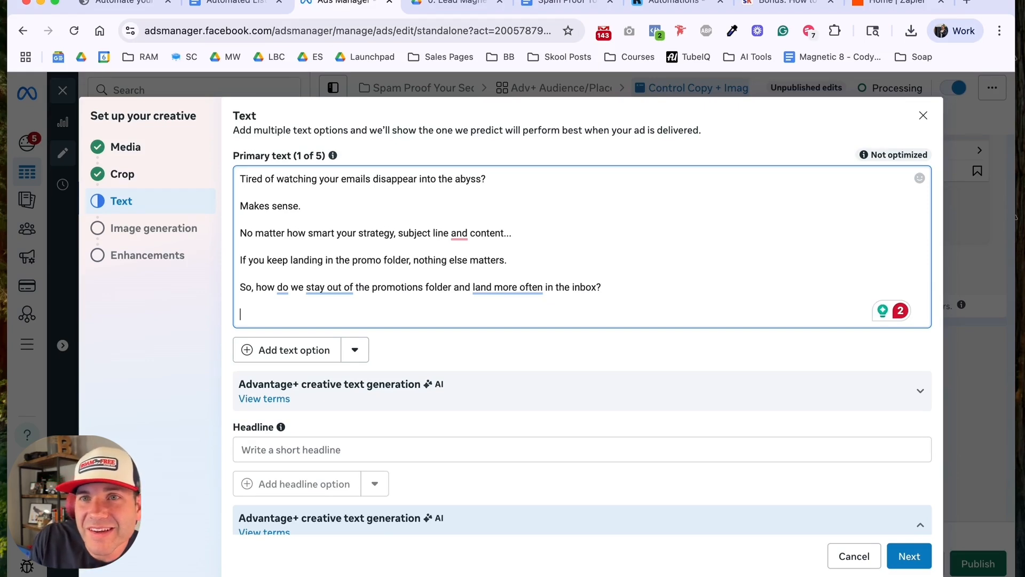
# Step: Remove the "Makes sense." line and polish the wording to "subject line, and content..." and "promo folder graveyard"
pyautogui.tripleClick(263, 207)
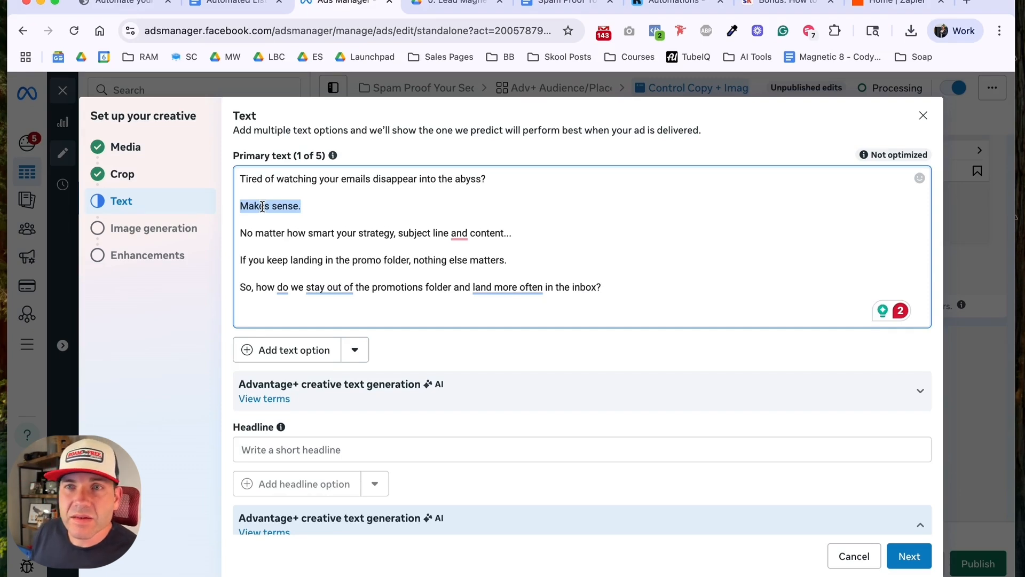
pyautogui.press('BackSpace')
pyautogui.press('Delete')
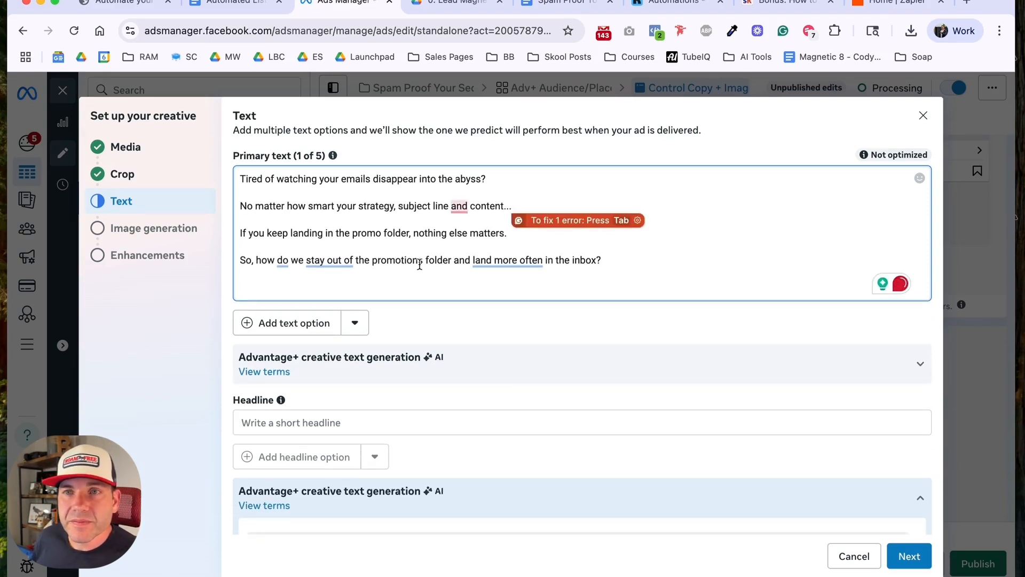
pyautogui.moveTo(459, 208)
pyautogui.click(467, 238)
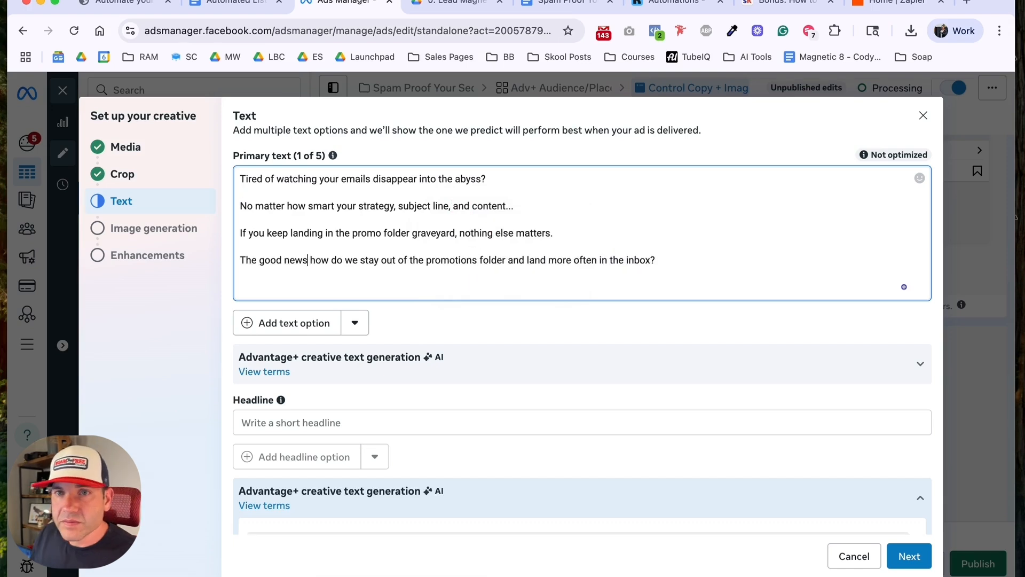
# Step: Write "The good news is: staying out of the promo tab is easier than you think (and just takes a few minutes to setup)."
pyautogui.write('is')
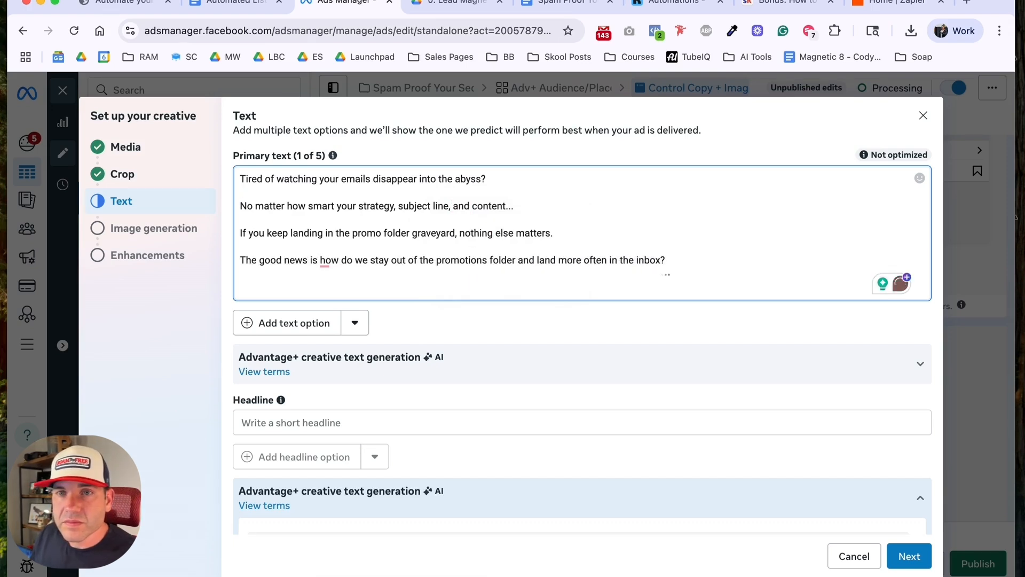
pyautogui.press('Tab')
pyautogui.write('staying out of')
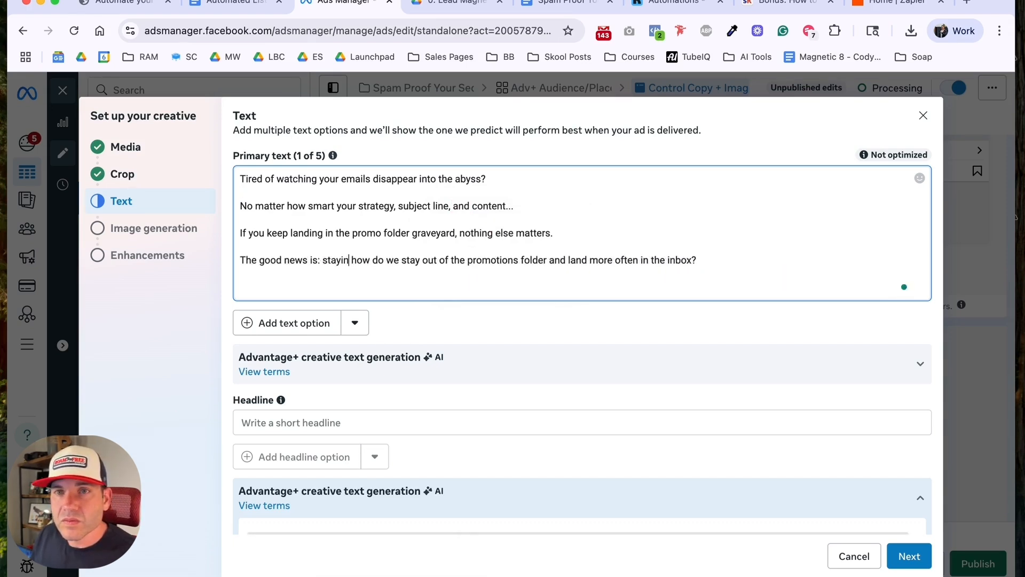
pyautogui.write(' the promo')
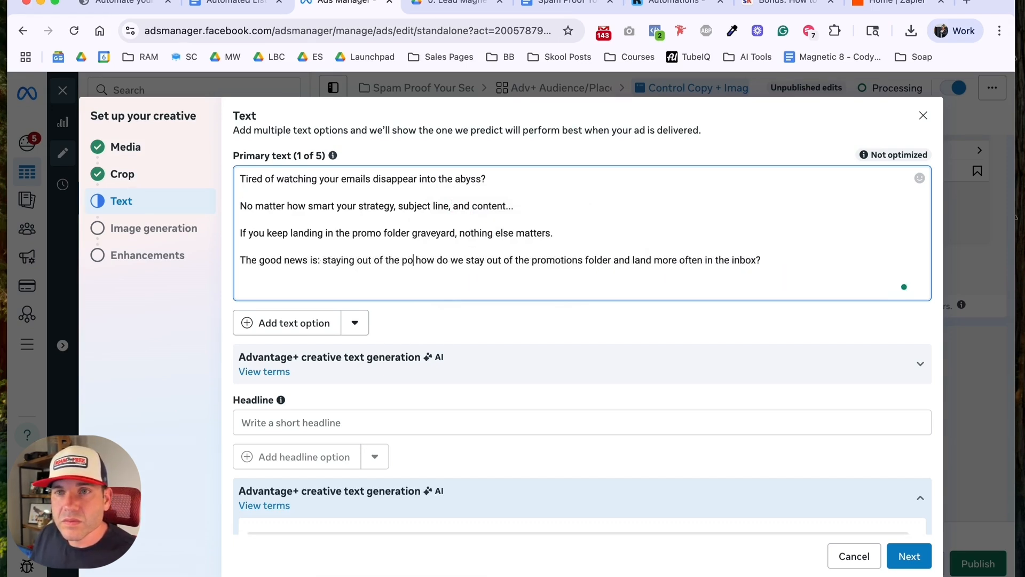
pyautogui.write(' tab is easier')
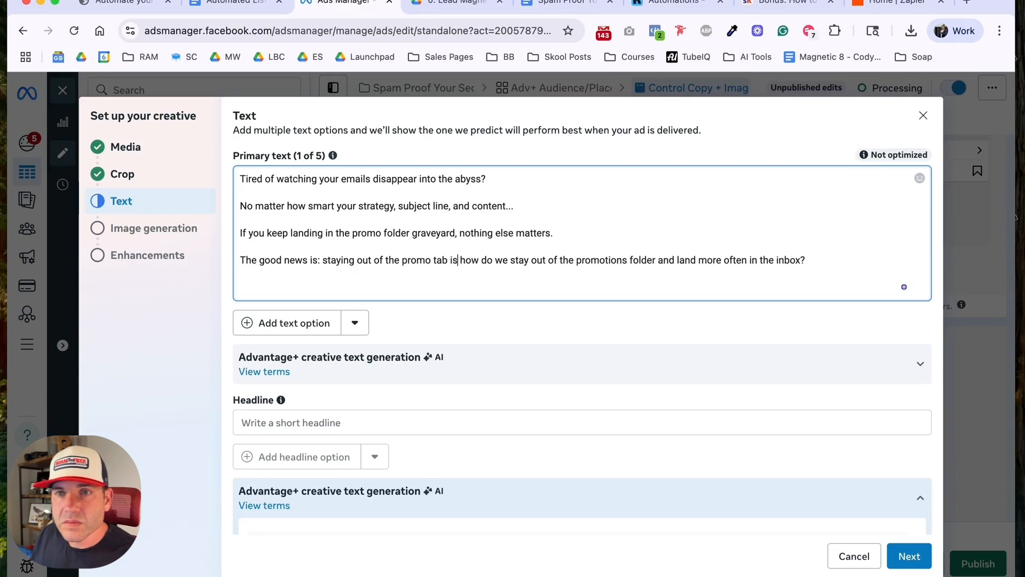
pyautogui.write(' than you think')
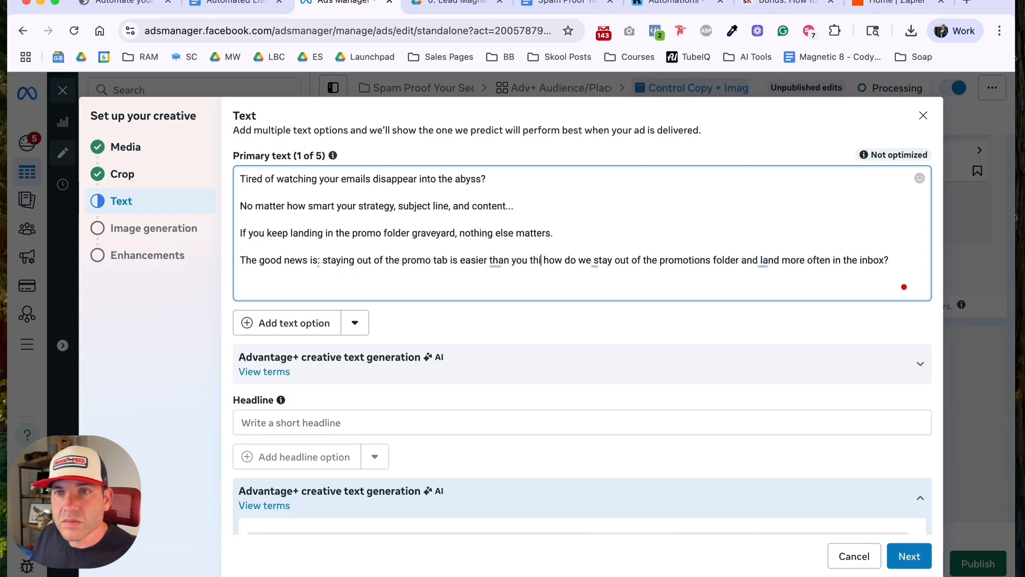
pyautogui.write(' (and just take')
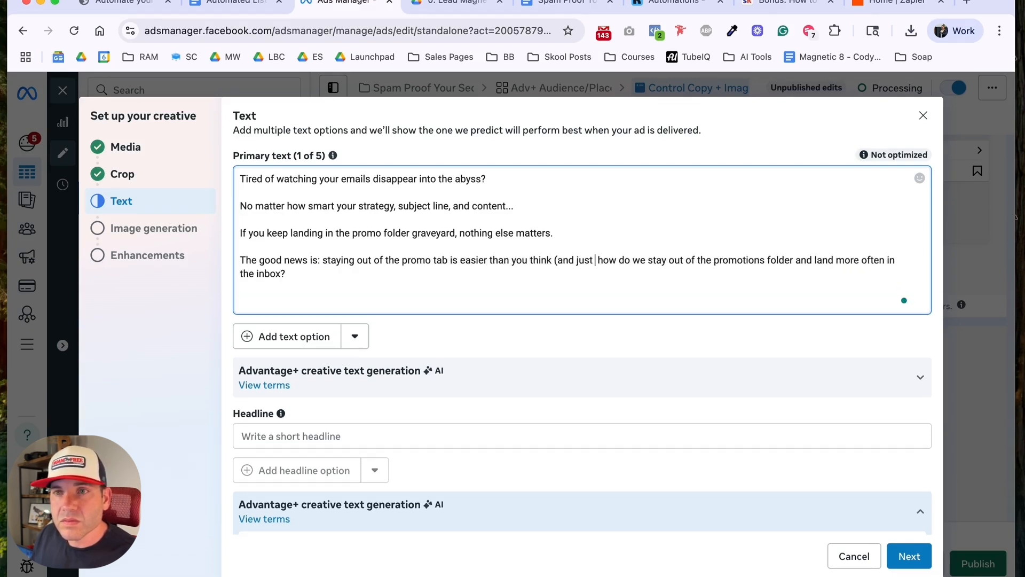
pyautogui.write('s a few minutes to set')
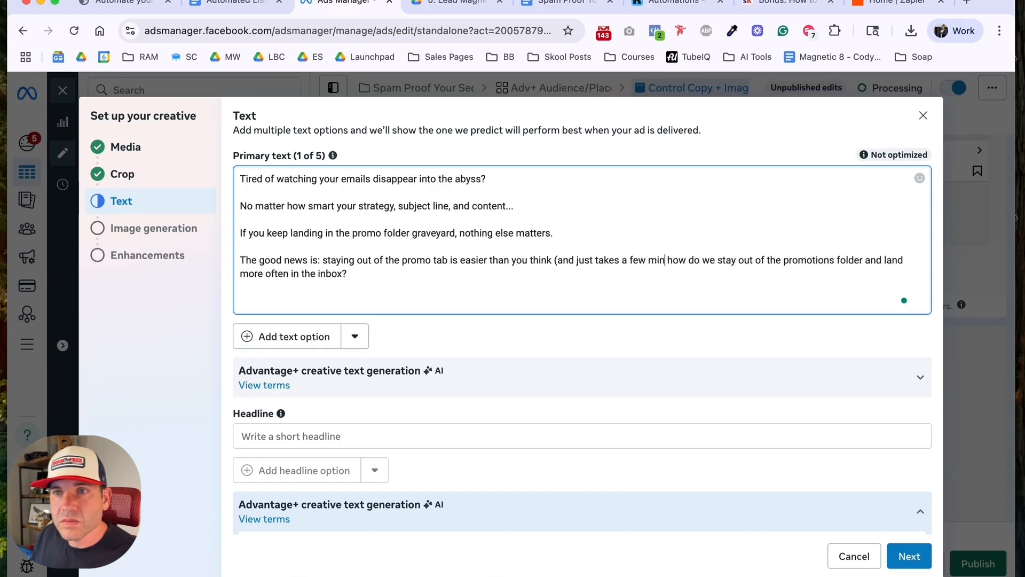
pyautogui.write('up)')
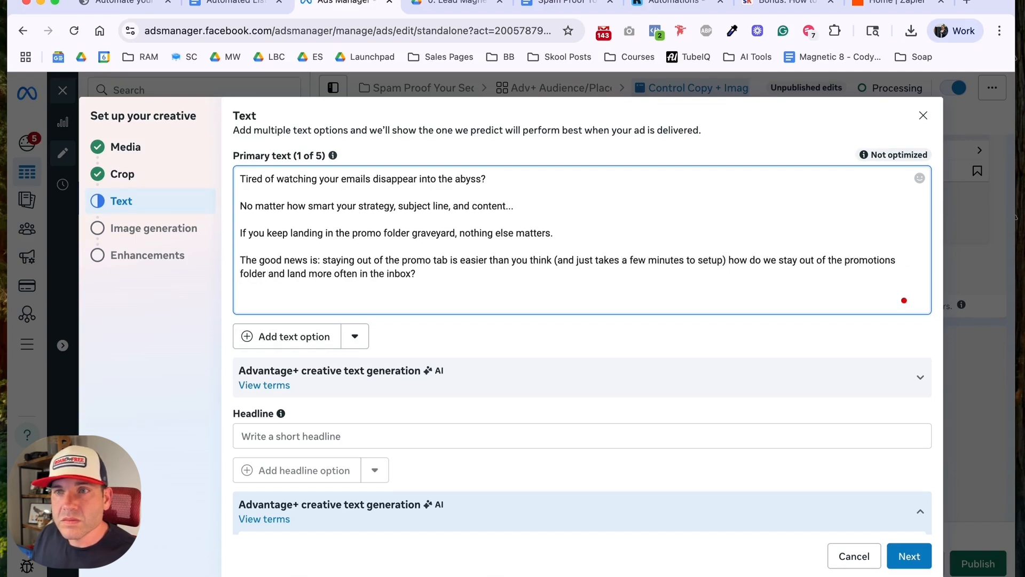
pyautogui.write('.')
# Step: Add the paragraph "I just put together a 10-point "Spam Proof Your Emails" Checklist and you can get it now by clicking [Download]."
pyautogui.press('Delete')
pyautogui.press('Return')
pyautogui.press('Return')
pyautogui.write('I just put together')
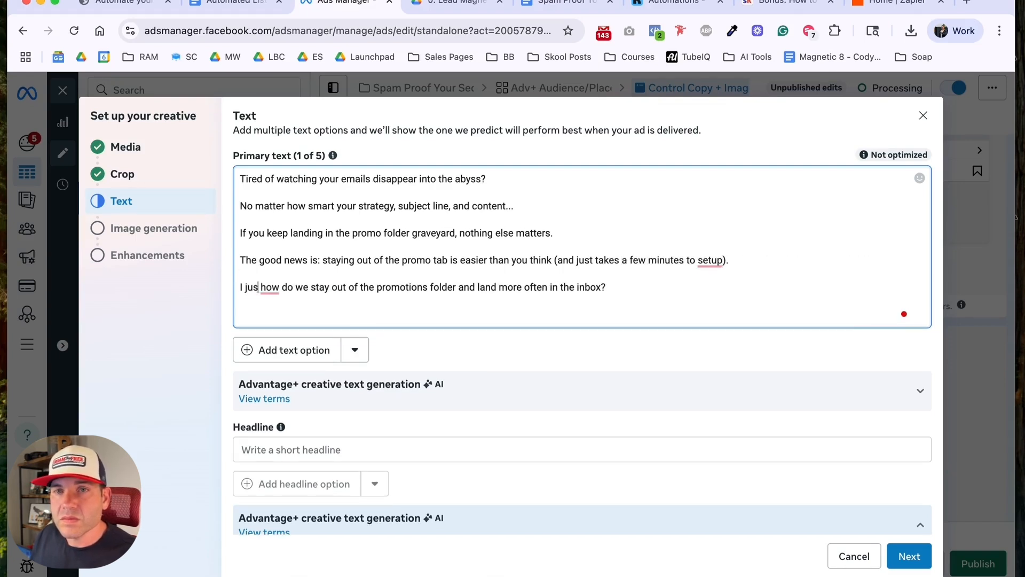
pyautogui.write(' a 10-')
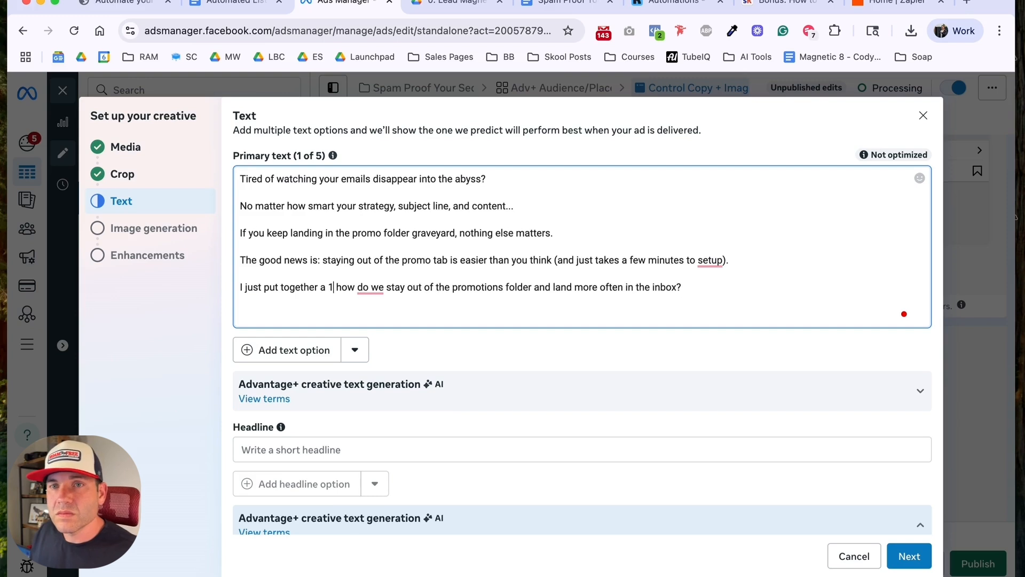
pyautogui.write('point ')
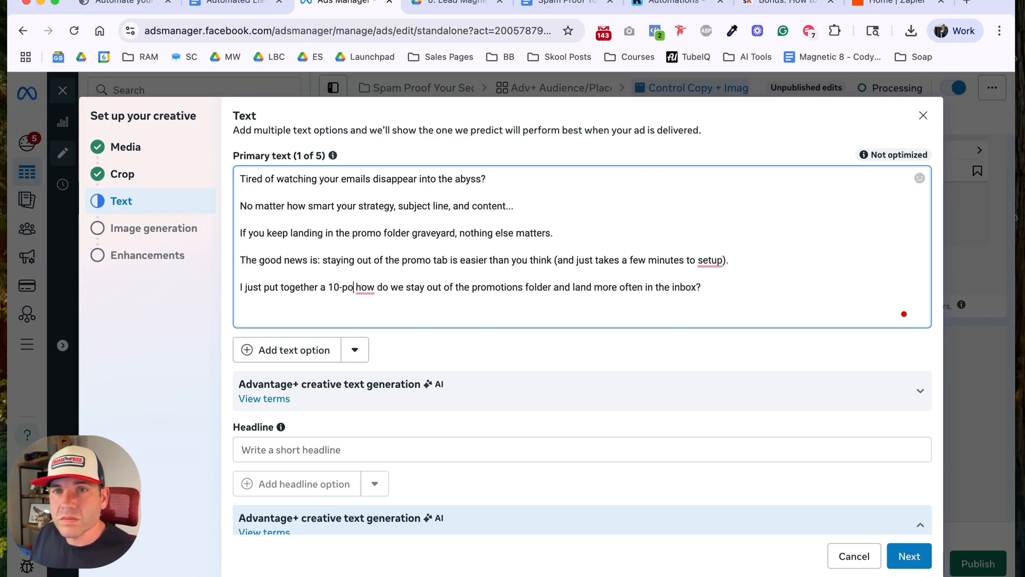
pyautogui.write('"Spam Proof Your Emails" Checklist and you can get it now by clicking "')
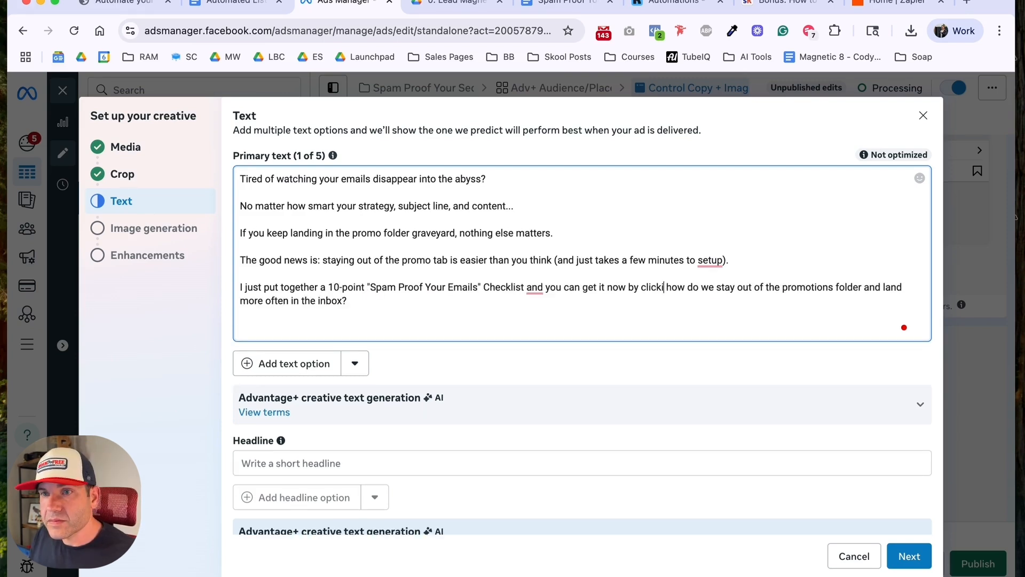
pyautogui.press('BackSpace')
pyautogui.write('[Down')
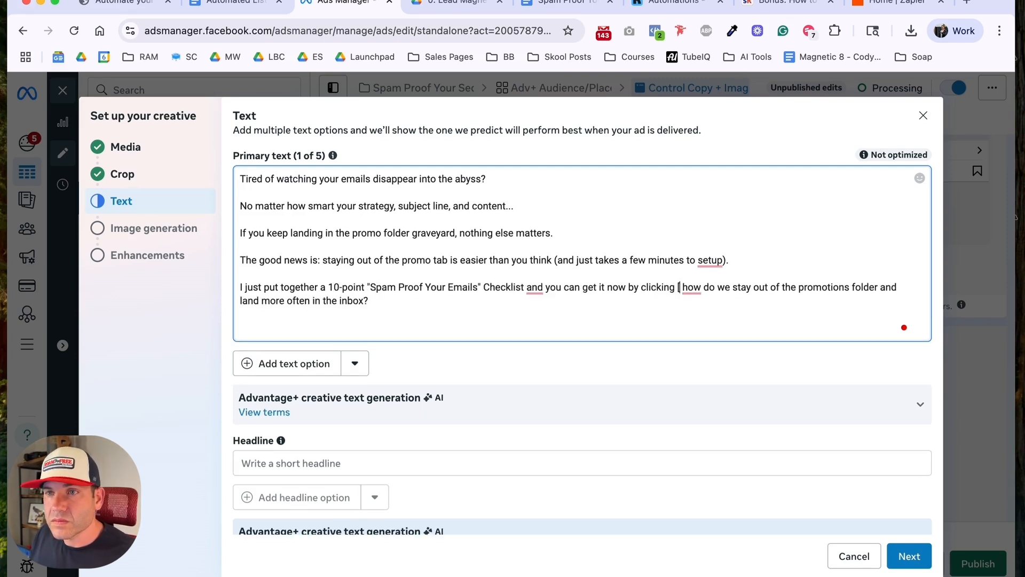
pyautogui.write('load].')
# Step: Add the closing paragraph "You're minutes away from landing your next email in the inbox." to the ad copy
pyautogui.press('Return')
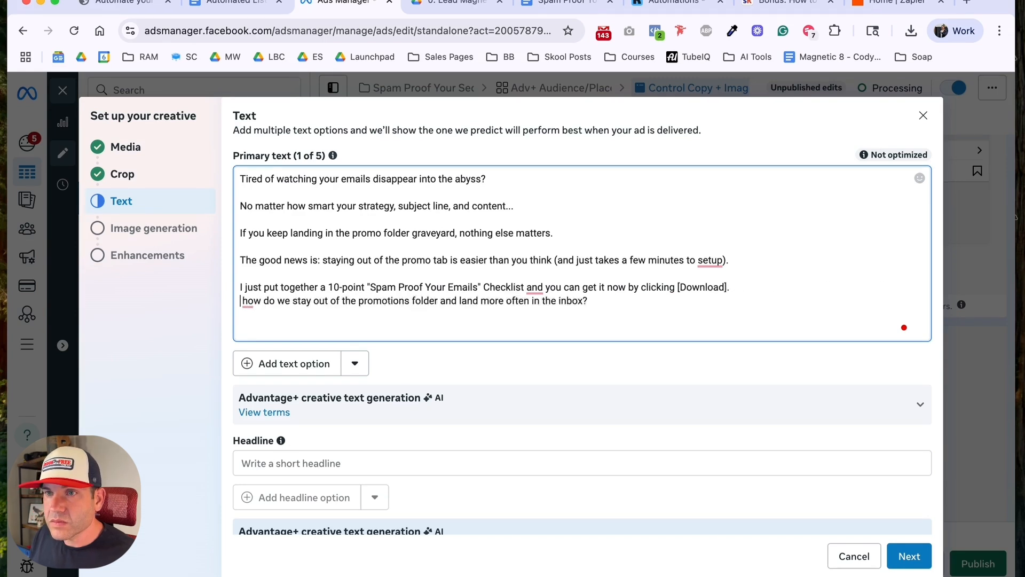
pyautogui.press('Return')
pyautogui.write("You're ")
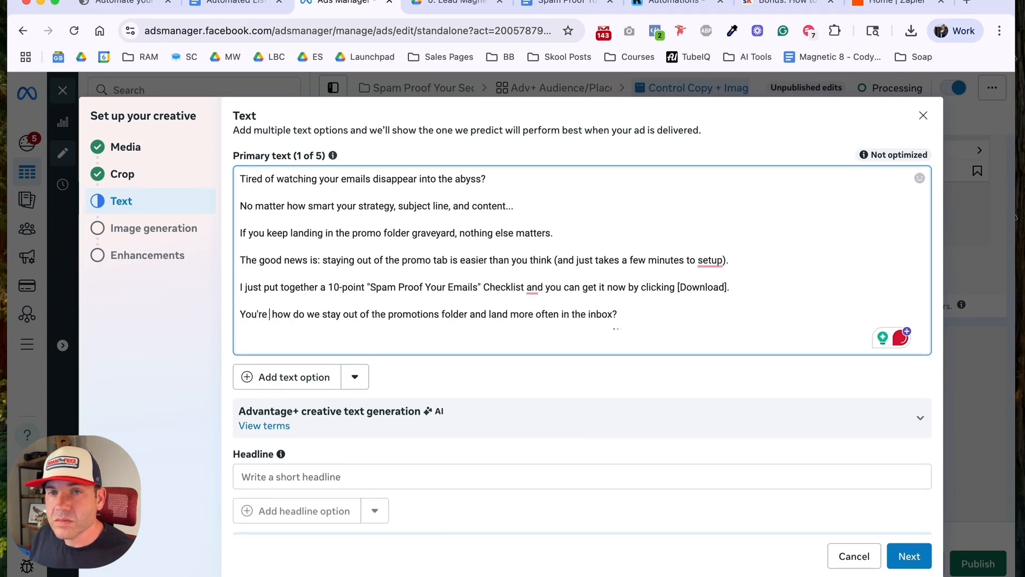
pyautogui.write('minutes aw')
pyautogui.write('ay from landing yo')
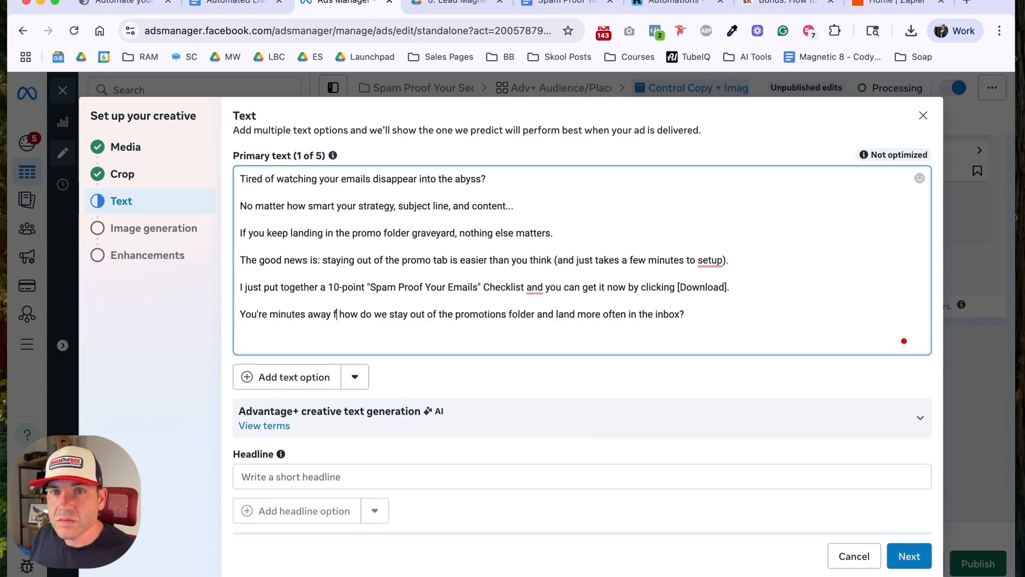
pyautogui.write('ur next im')
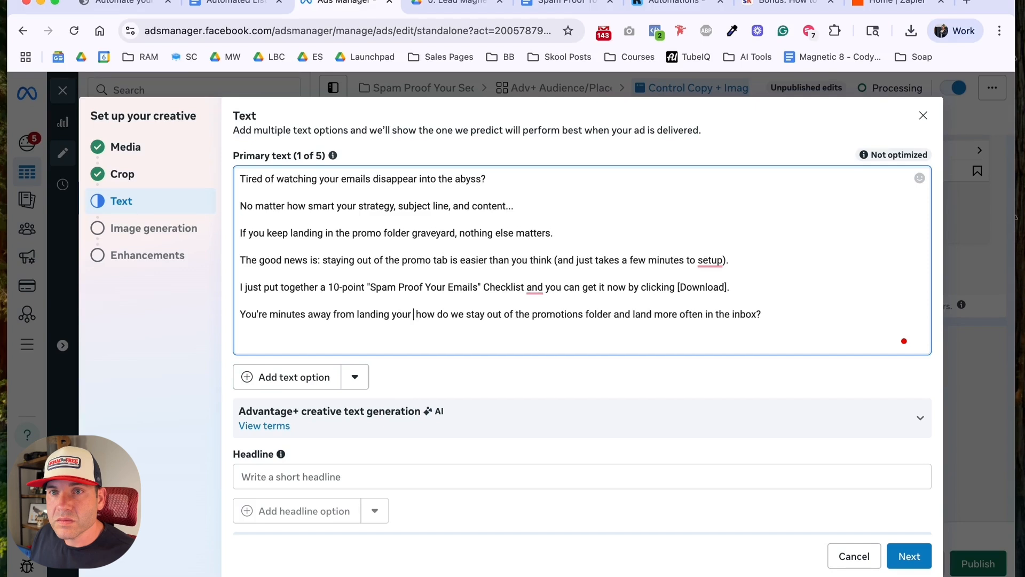
pyautogui.write('ail in the inb')
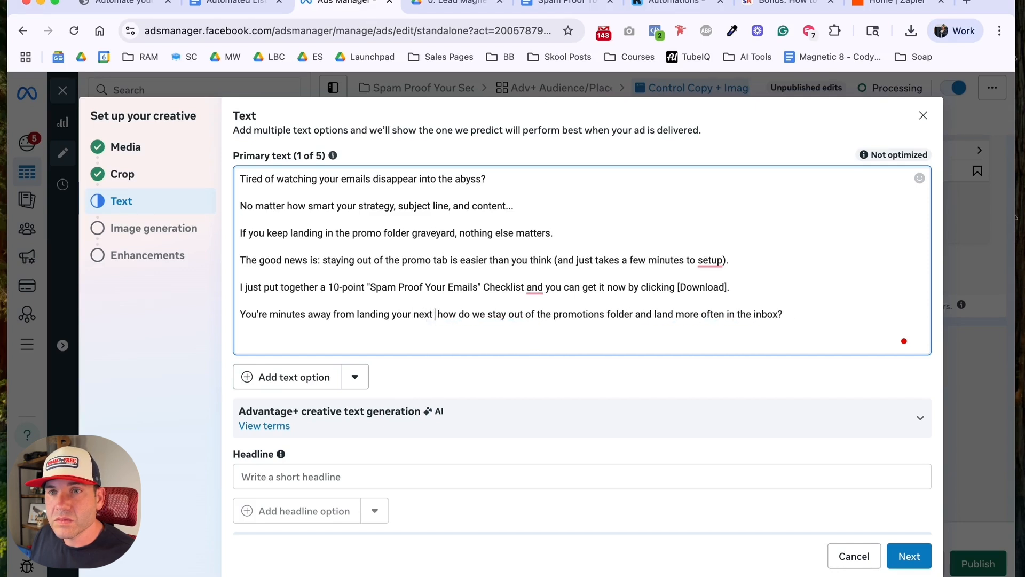
pyautogui.write('ox.')
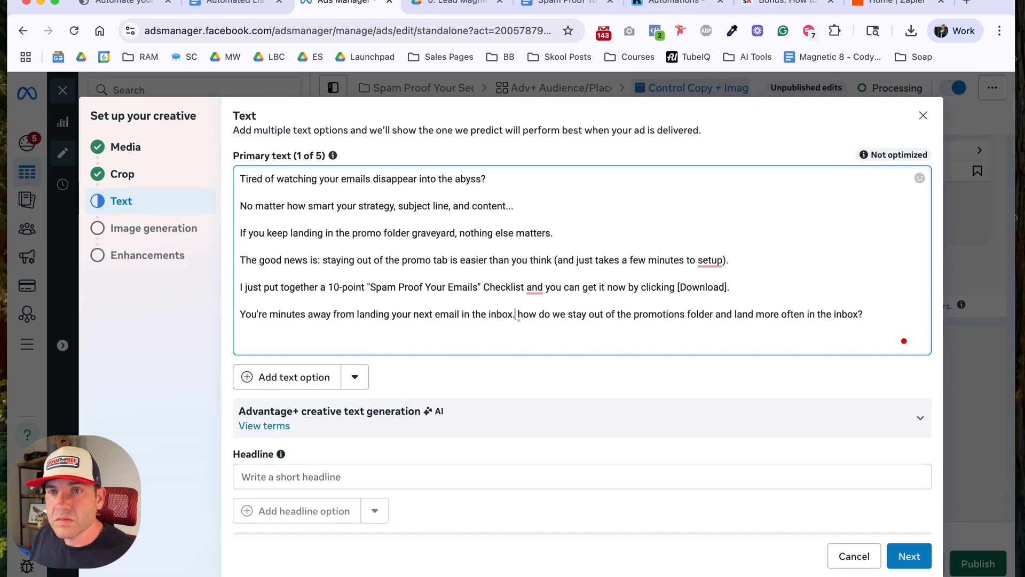
# Step: Delete the leftover "how do we stay out of the promotions folder" question from the end of the primary text
pyautogui.press('Return')
pyautogui.press('shift+super+Right')
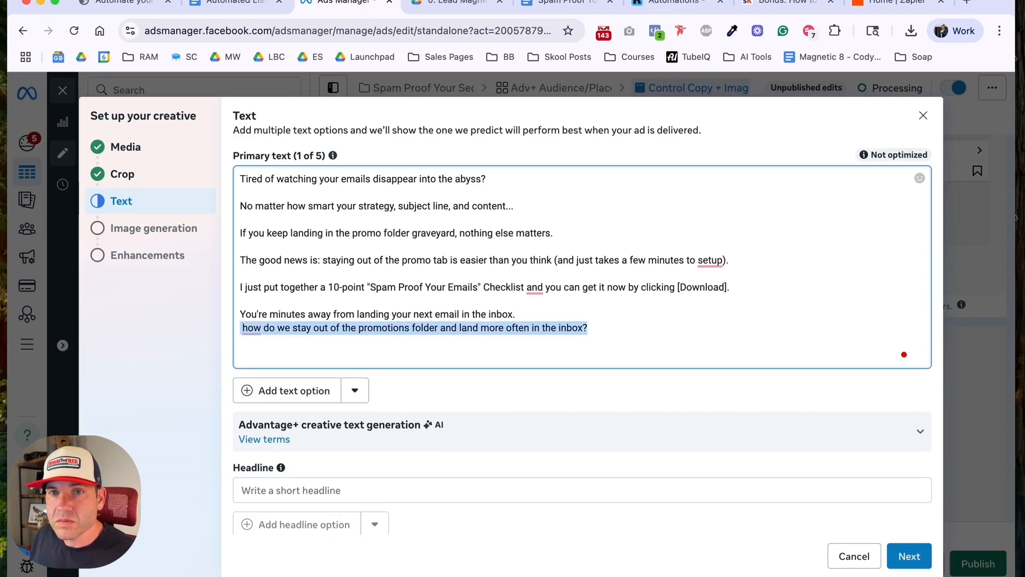
pyautogui.press('BackSpace')
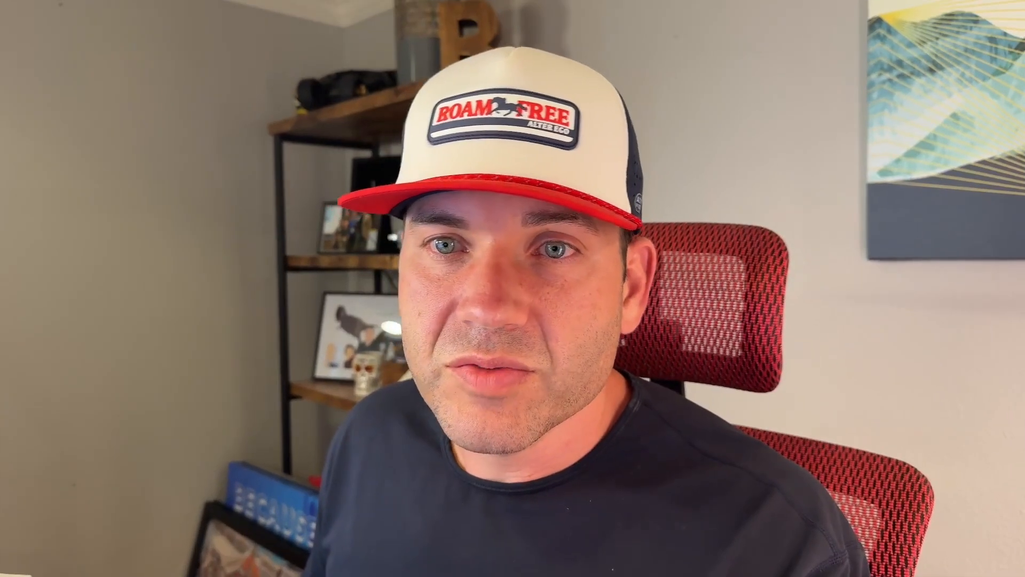
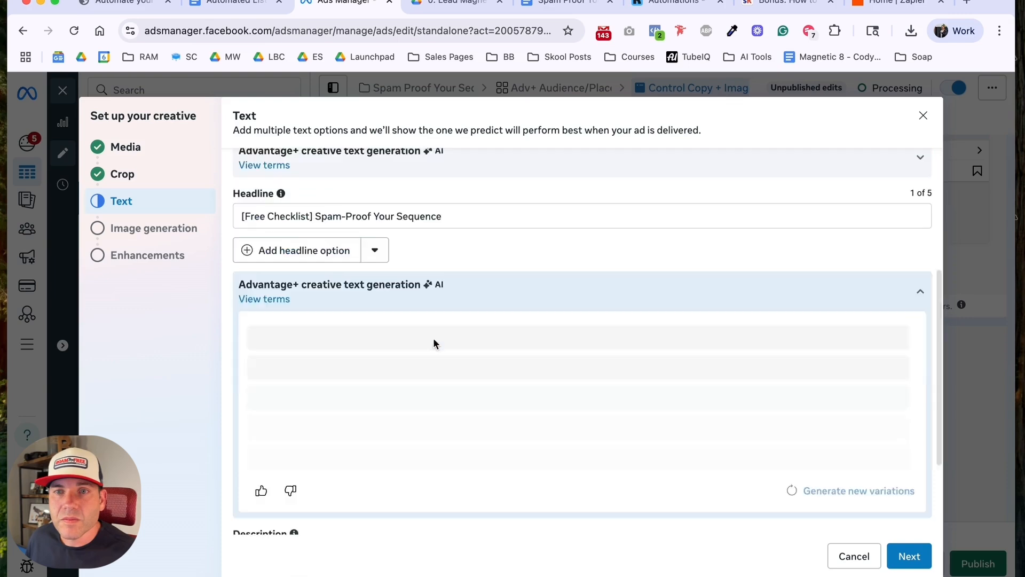
# Step: Remove the #EmailSuccess hashtag from the AI-generated primary text tailored to business email senders and apply that variation
pyautogui.scroll(3, 490, 305)
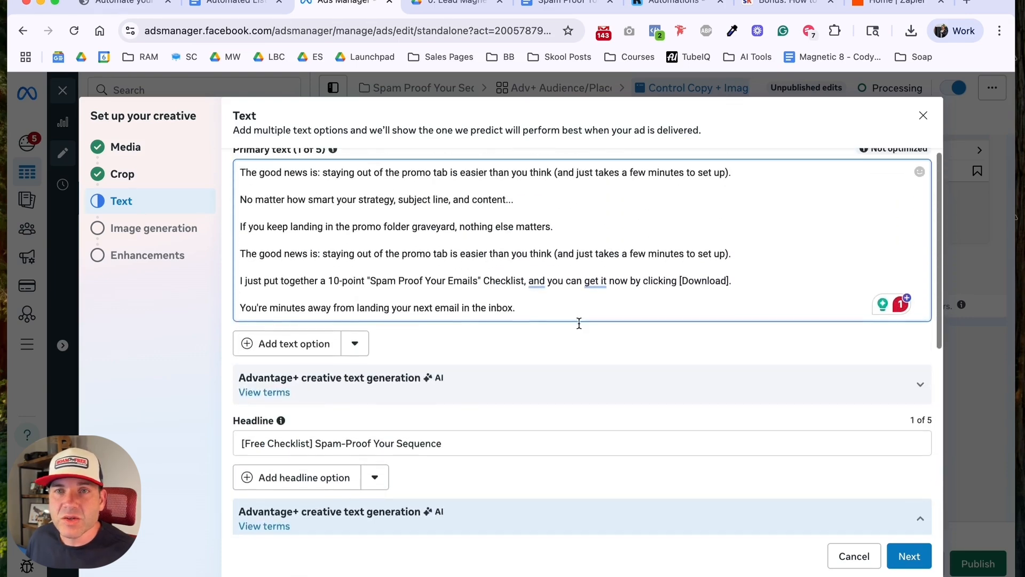
pyautogui.click(916, 391)
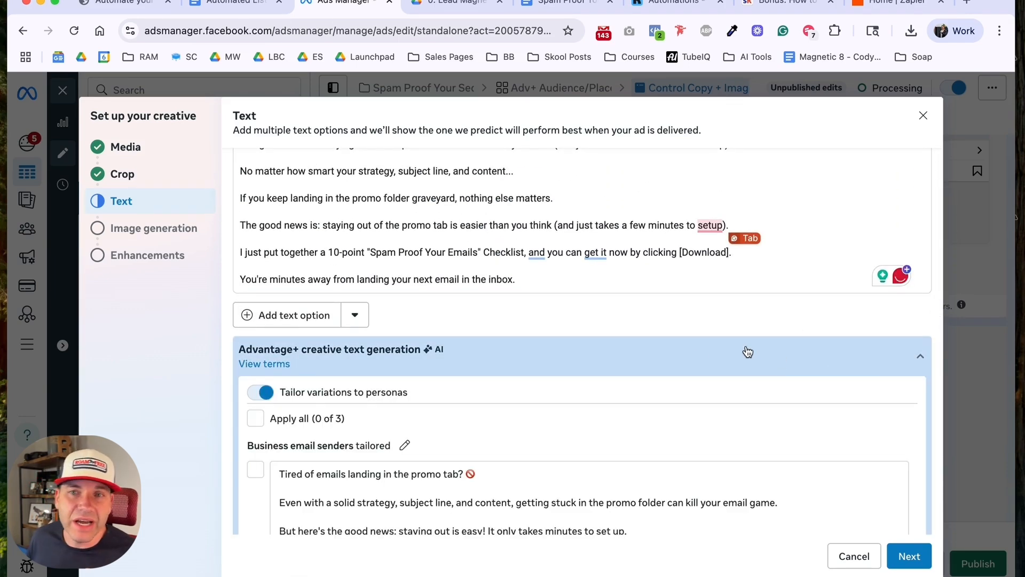
pyautogui.scroll(-3, 667, 345)
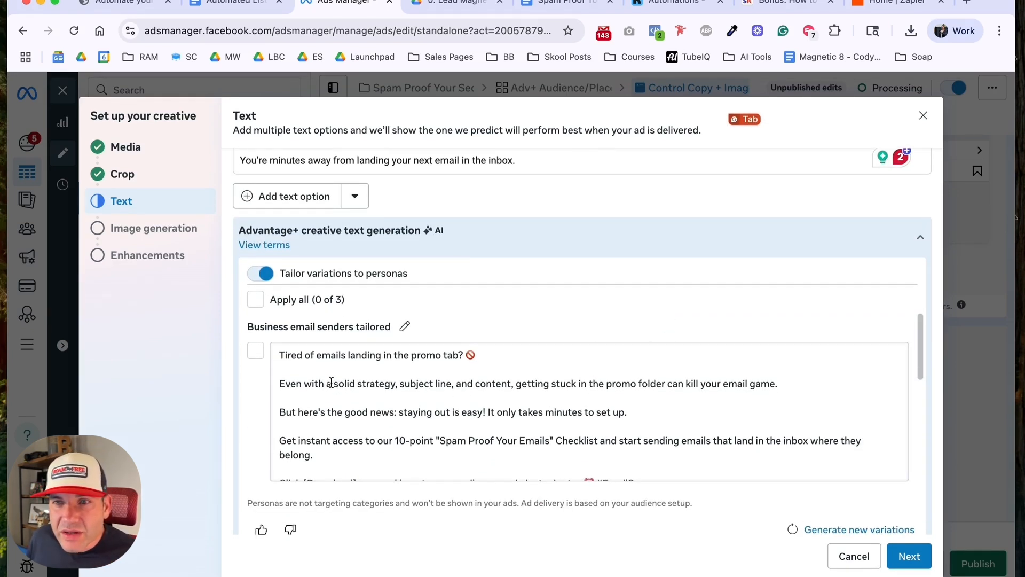
pyautogui.scroll(-1, 310, 384)
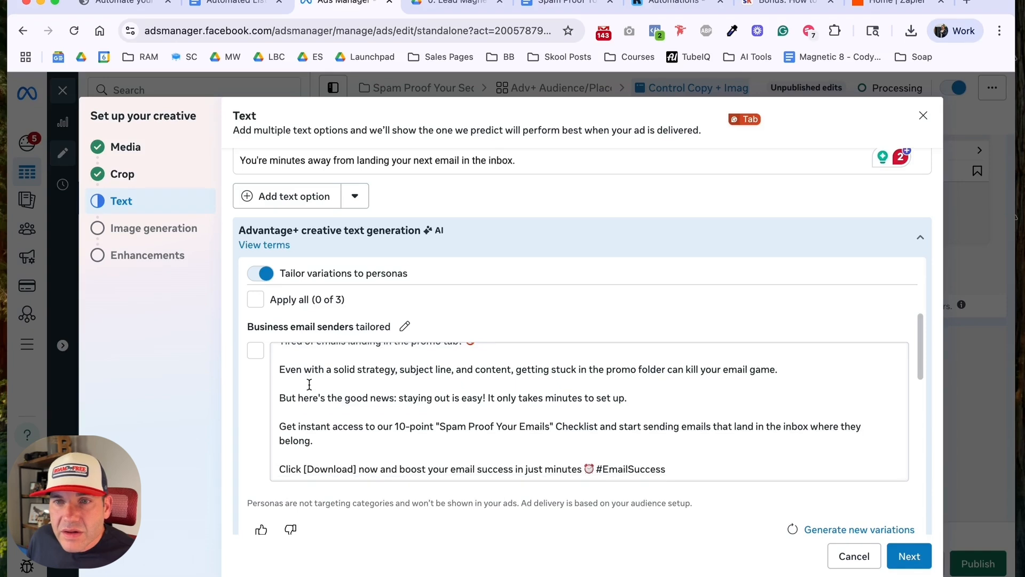
pyautogui.scroll(-4, 315, 387)
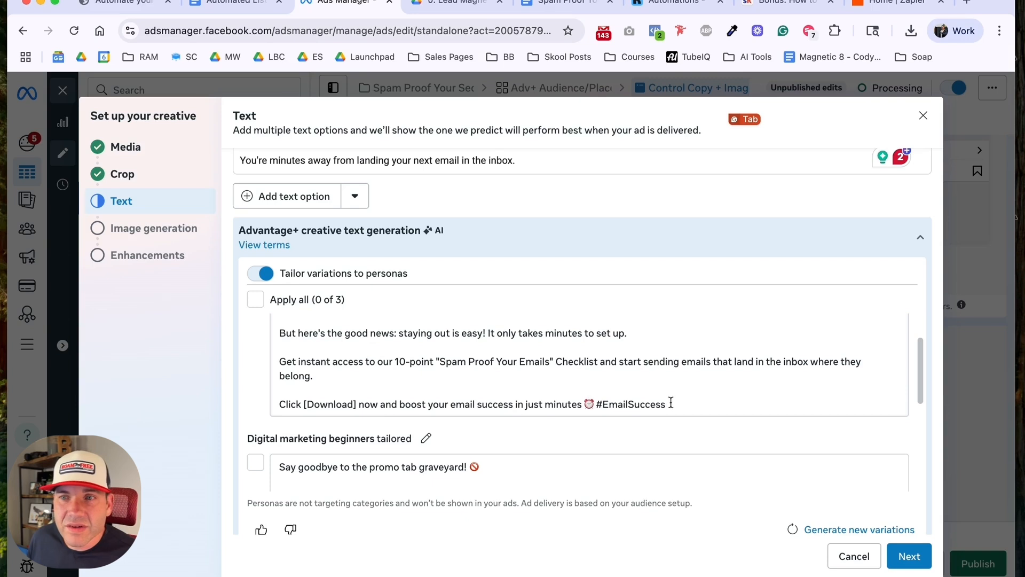
pyautogui.moveTo(667, 403); pyautogui.dragTo(595, 404)
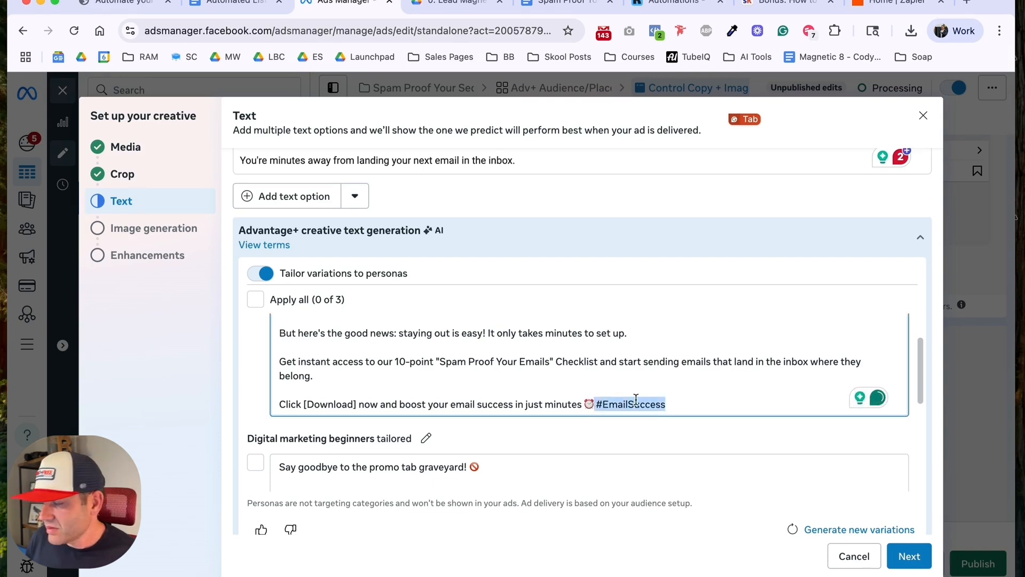
pyautogui.press('BackSpace')
pyautogui.scroll(3, 480, 366)
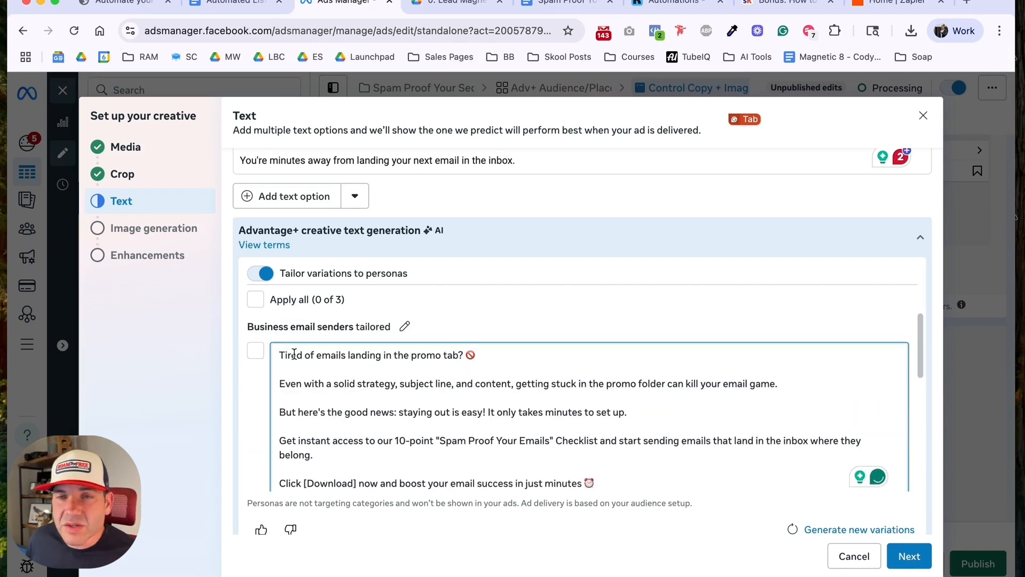
pyautogui.click(256, 352)
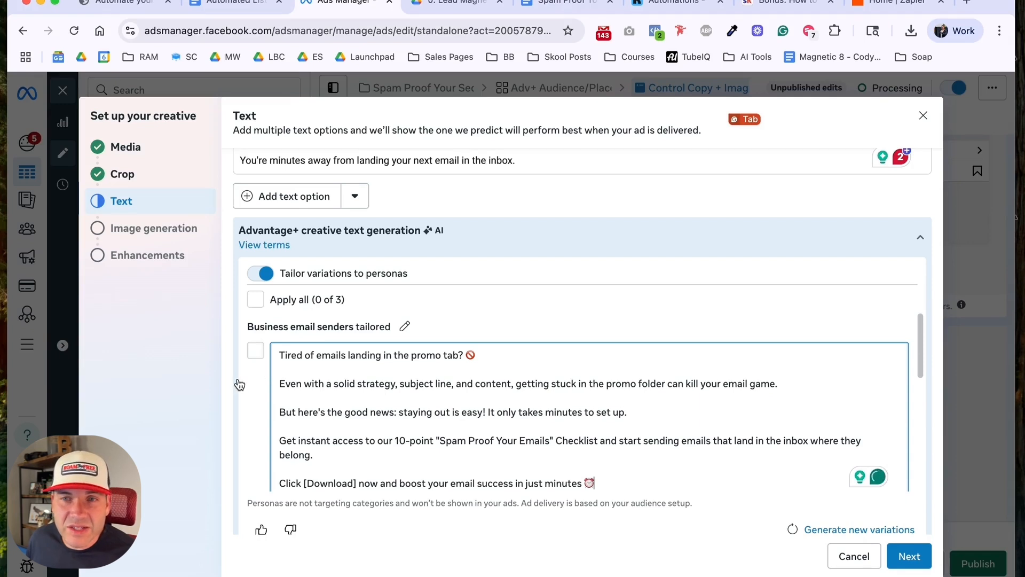
# Step: Delete "[Download]. You're just minutes away from success!" from the variation tailored to digital marketing beginners and apply that variation
pyautogui.scroll(-3, 251, 396)
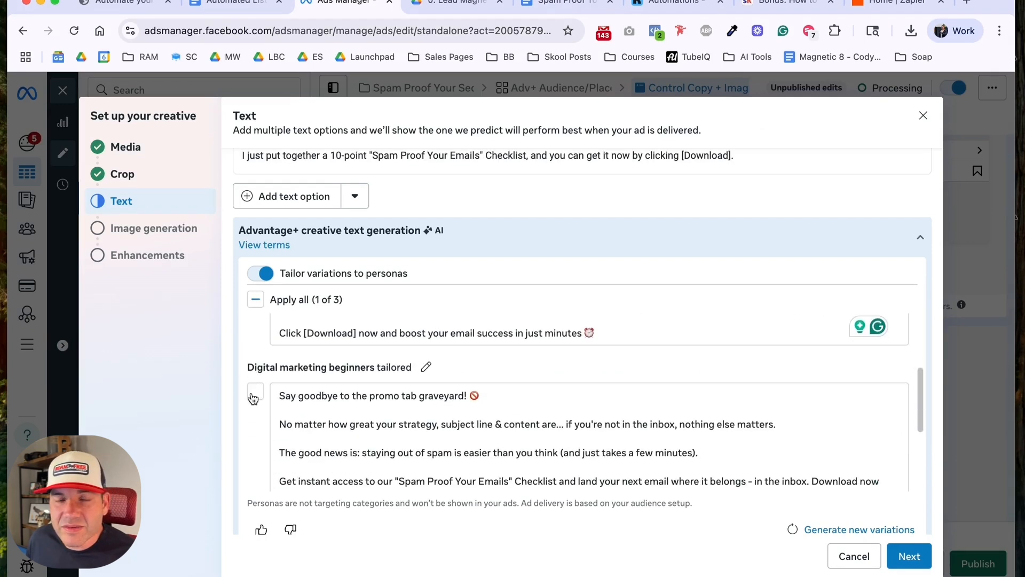
pyautogui.scroll(-3, 257, 421)
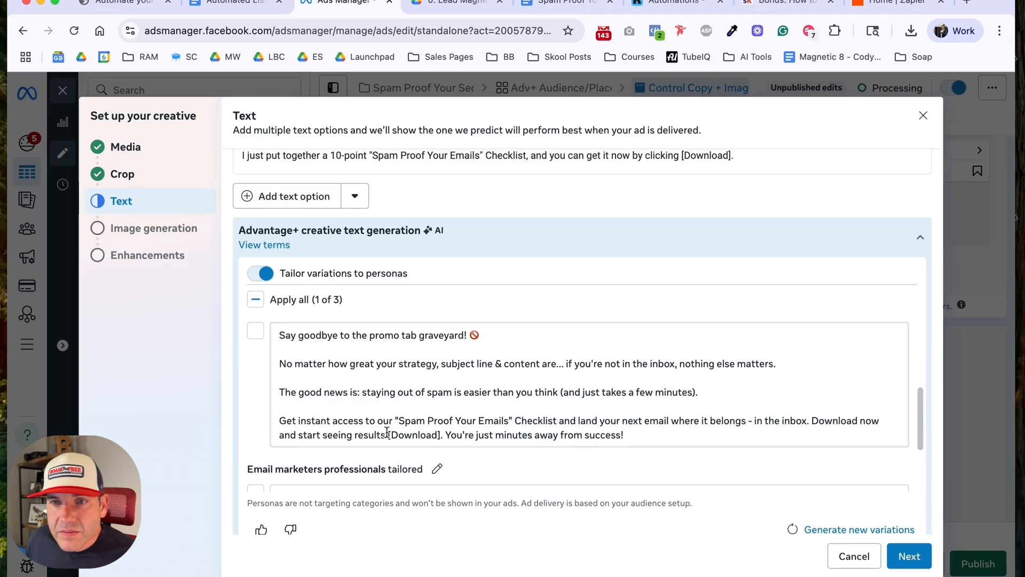
pyautogui.moveTo(388, 435); pyautogui.dragTo(671, 435)
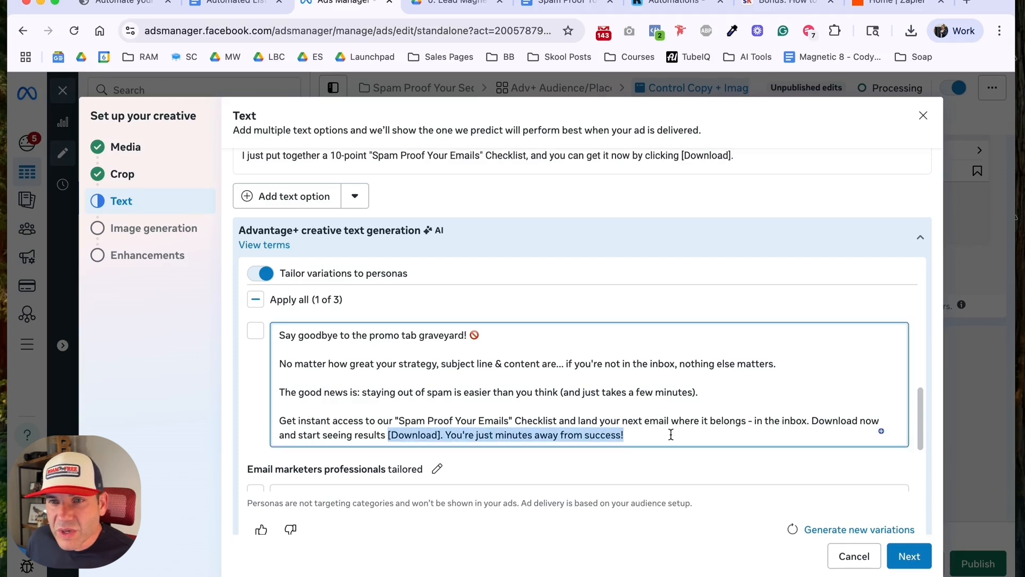
pyautogui.press('BackSpace')
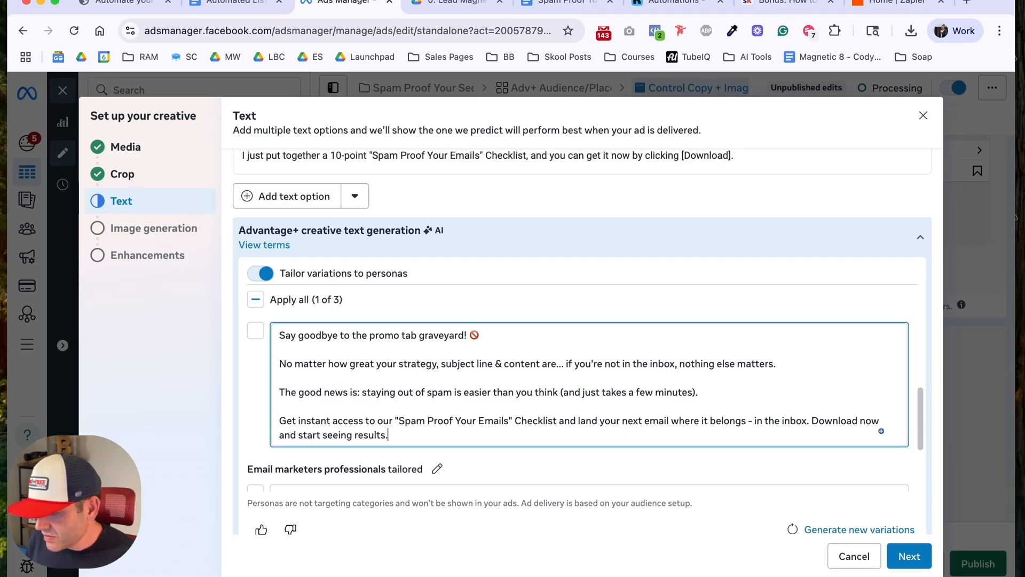
pyautogui.click(255, 331)
# Step: Set the ad's call to action to Download and continue past image generation without choosing any AI image variations
pyautogui.scroll(-5, 255, 364)
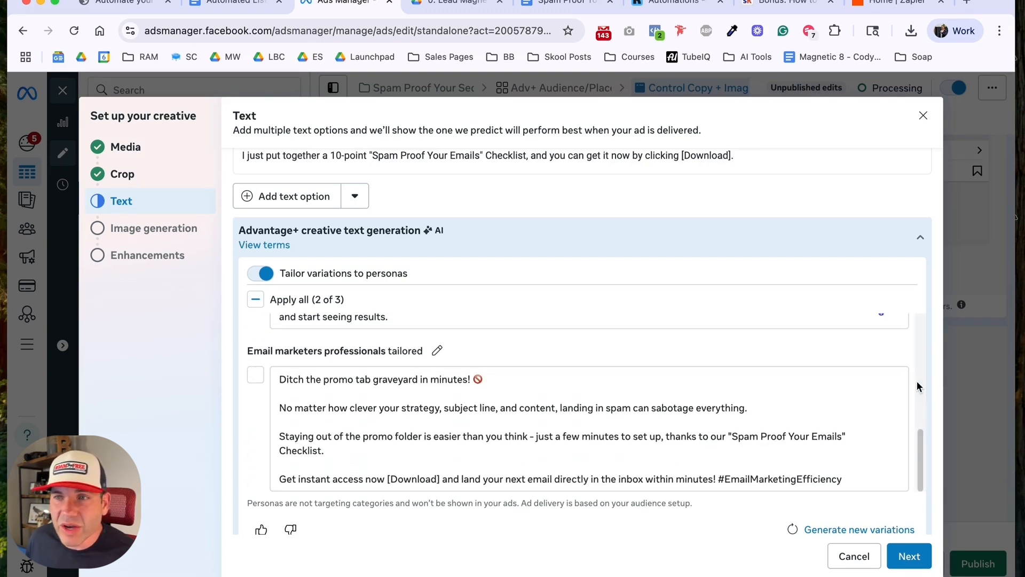
pyautogui.scroll(-10, 935, 253)
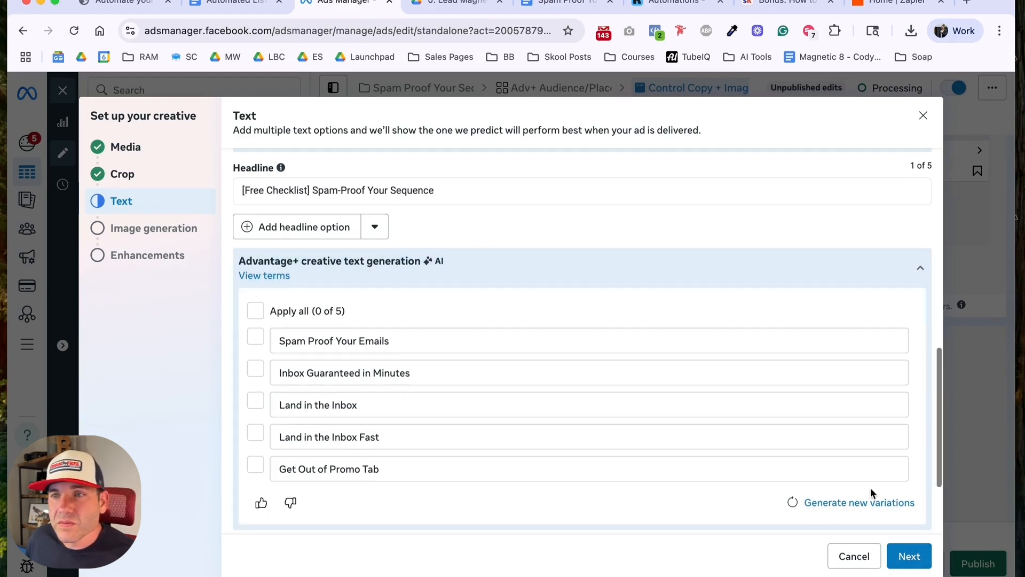
pyautogui.scroll(-3, 870, 488)
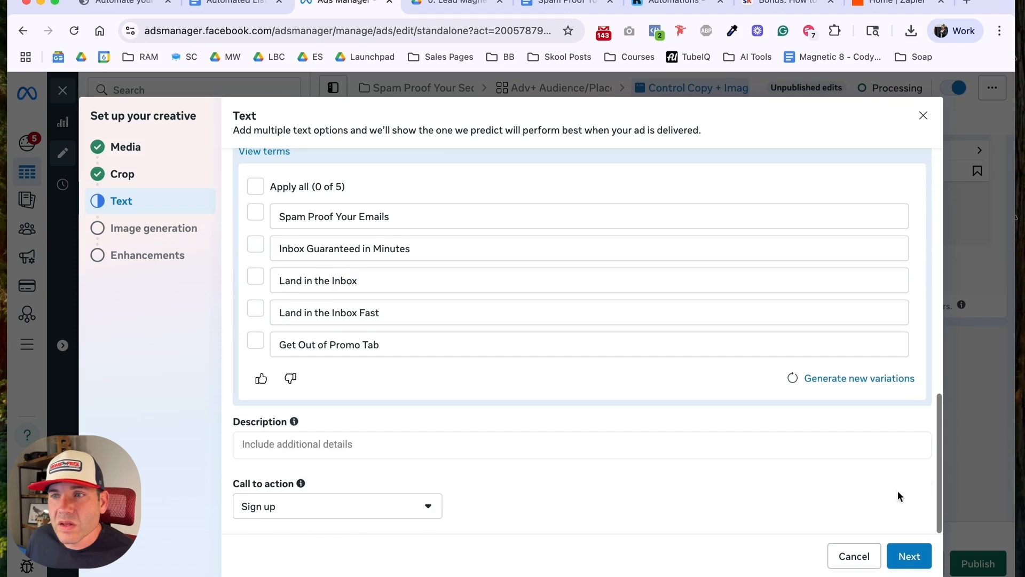
pyautogui.click(360, 505)
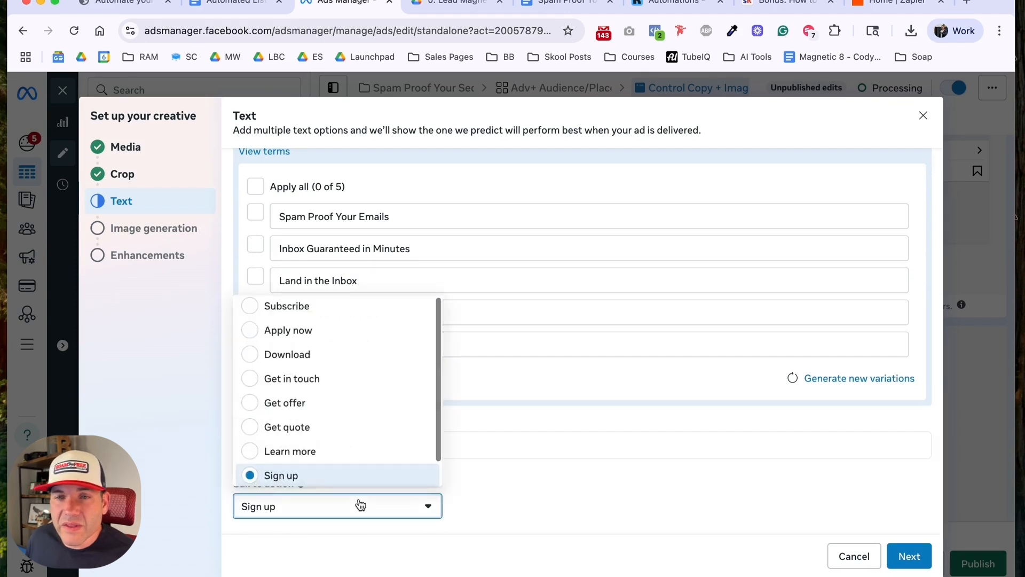
pyautogui.click(329, 358)
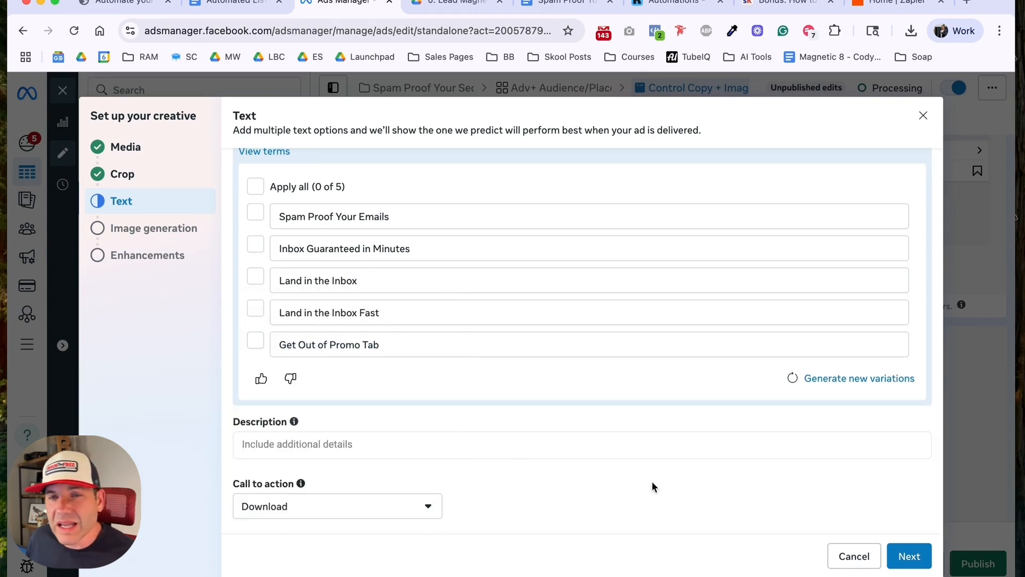
pyautogui.click(904, 556)
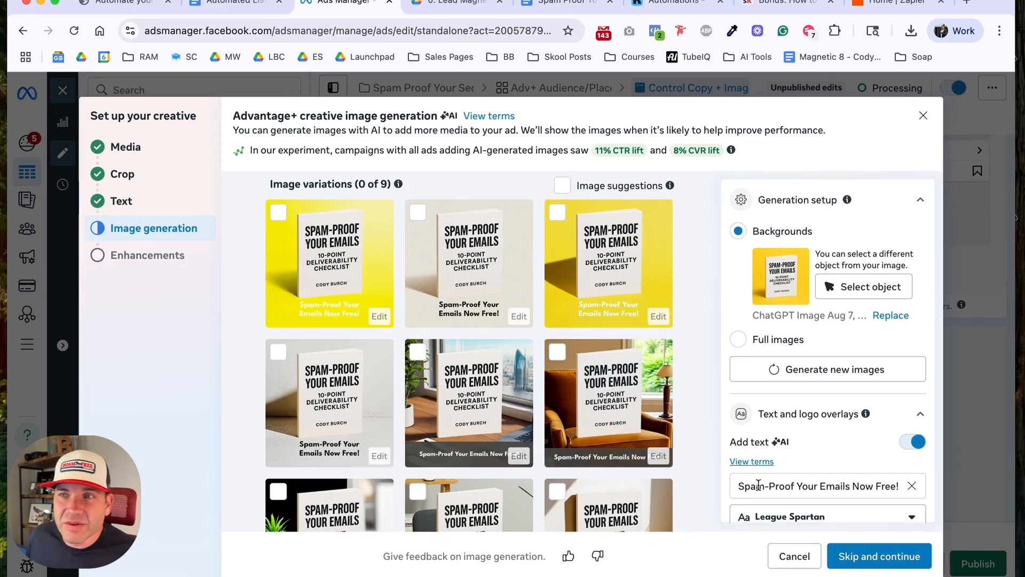
pyautogui.click(870, 563)
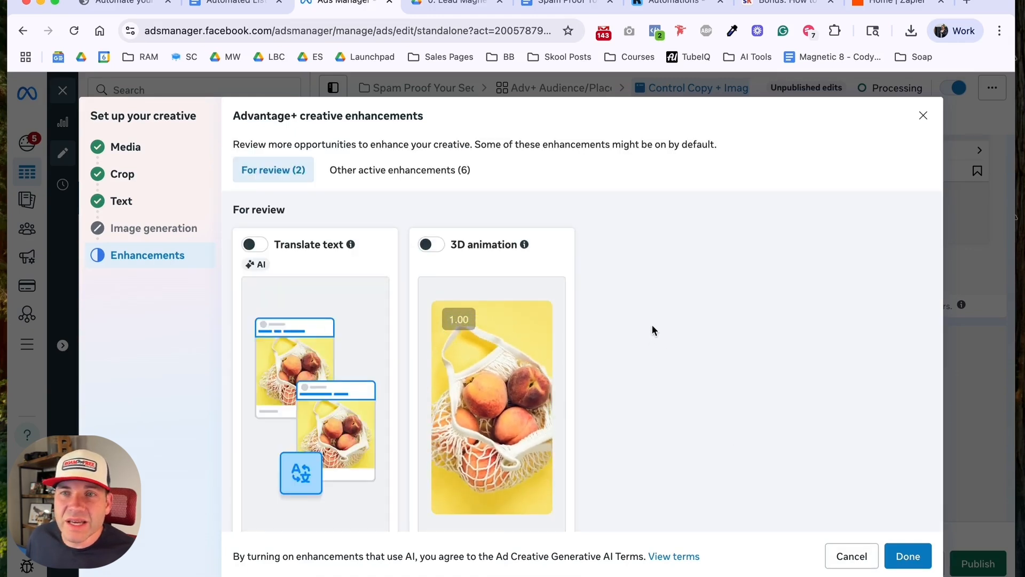
# Step: Review the Advantage+ creative enhancements, keep their default settings and finish the creative setup
pyautogui.scroll(-5, 641, 313)
pyautogui.scroll(-1, 638, 311)
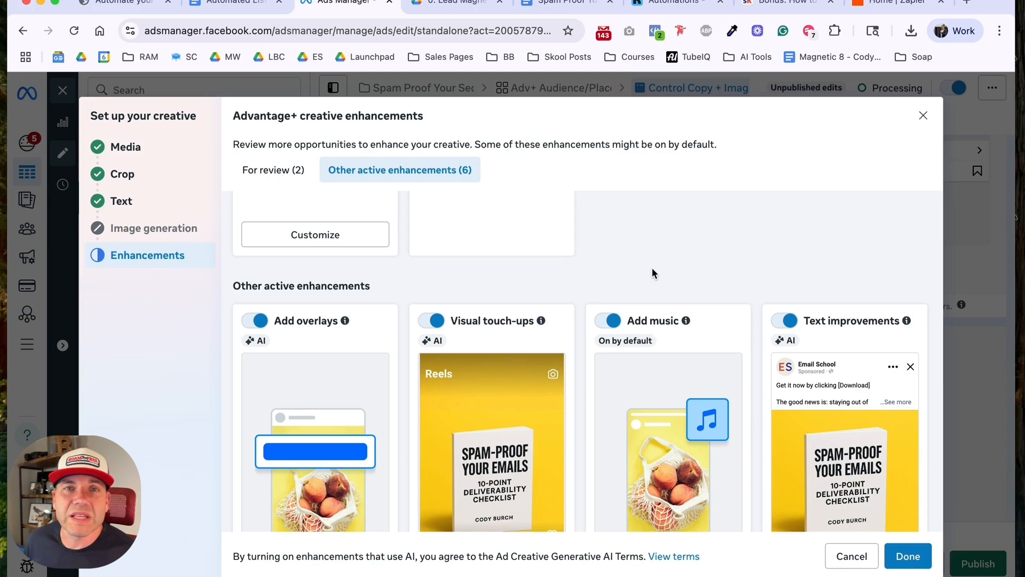
pyautogui.scroll(-3, 650, 256)
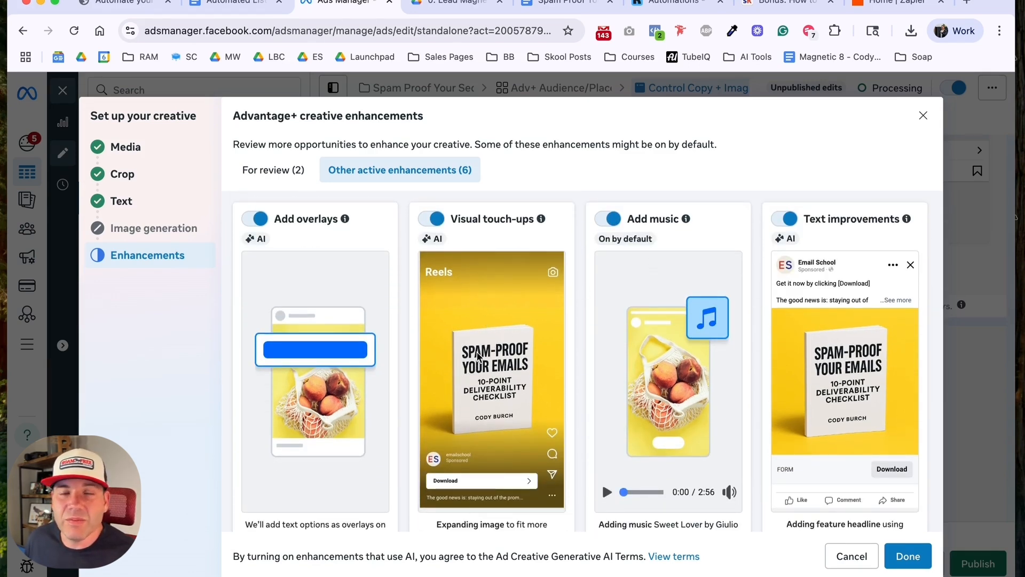
pyautogui.scroll(-8, 482, 353)
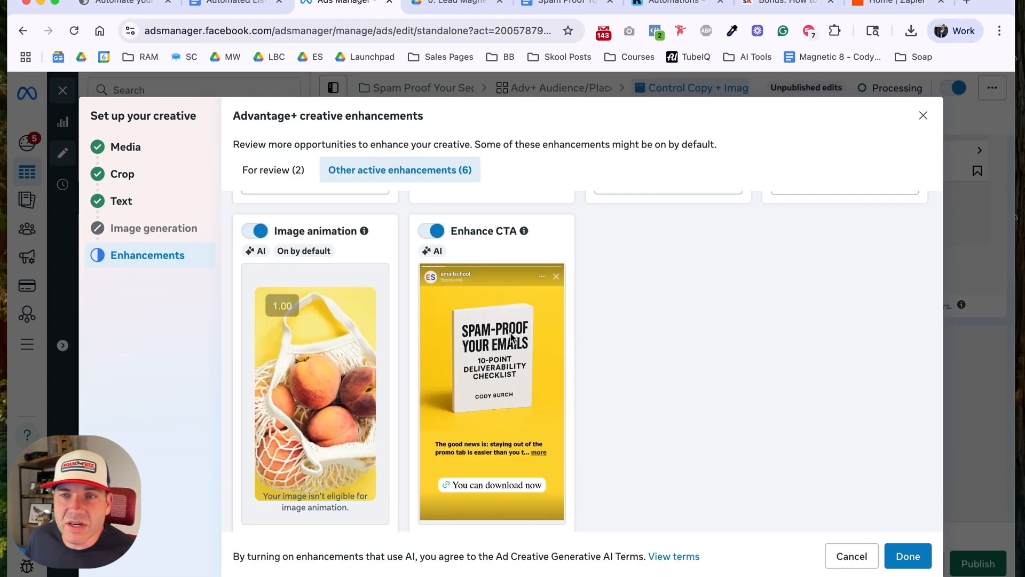
pyautogui.scroll(5, 506, 343)
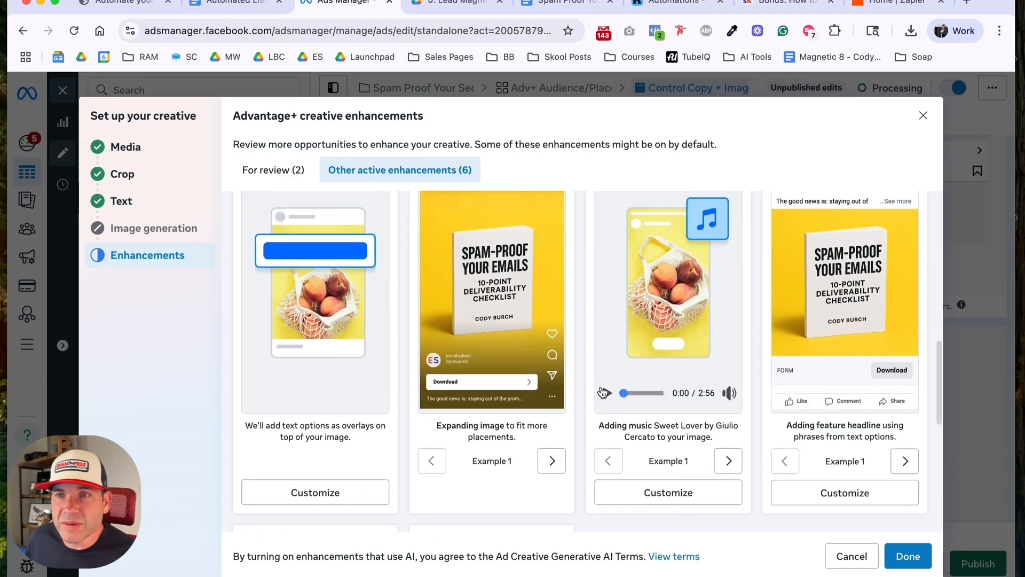
pyautogui.scroll(-4, 607, 395)
pyautogui.scroll(-3, 748, 468)
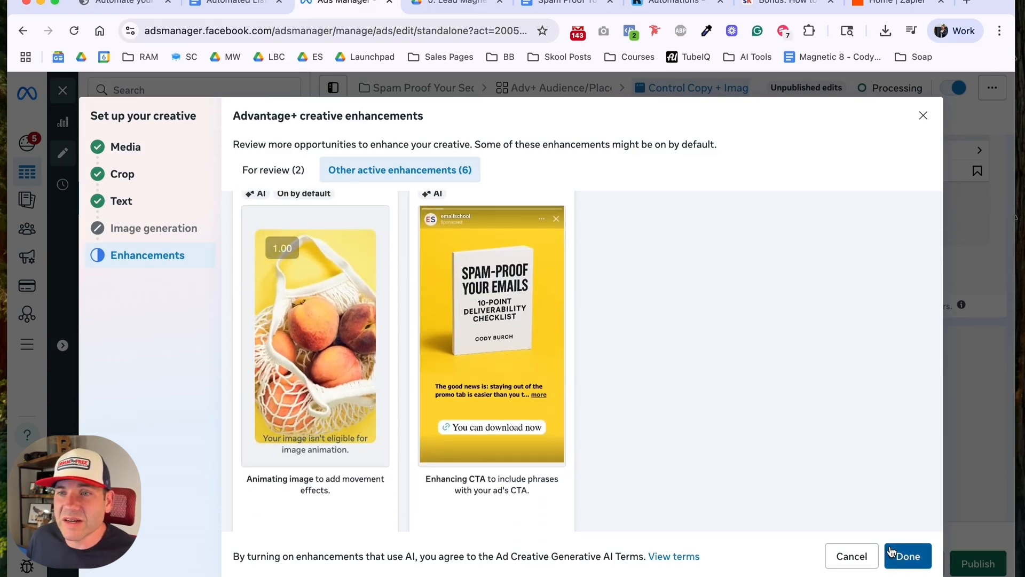
pyautogui.click(904, 557)
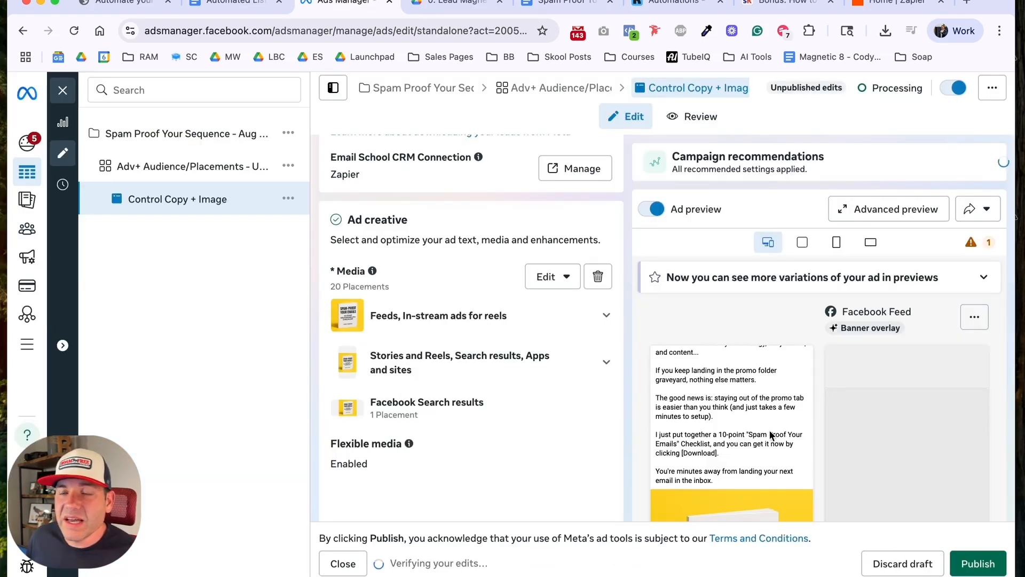
# Step: Expand the full ad text in the feed preview and check the copy and image across the placement previews
pyautogui.scroll(-3, 743, 308)
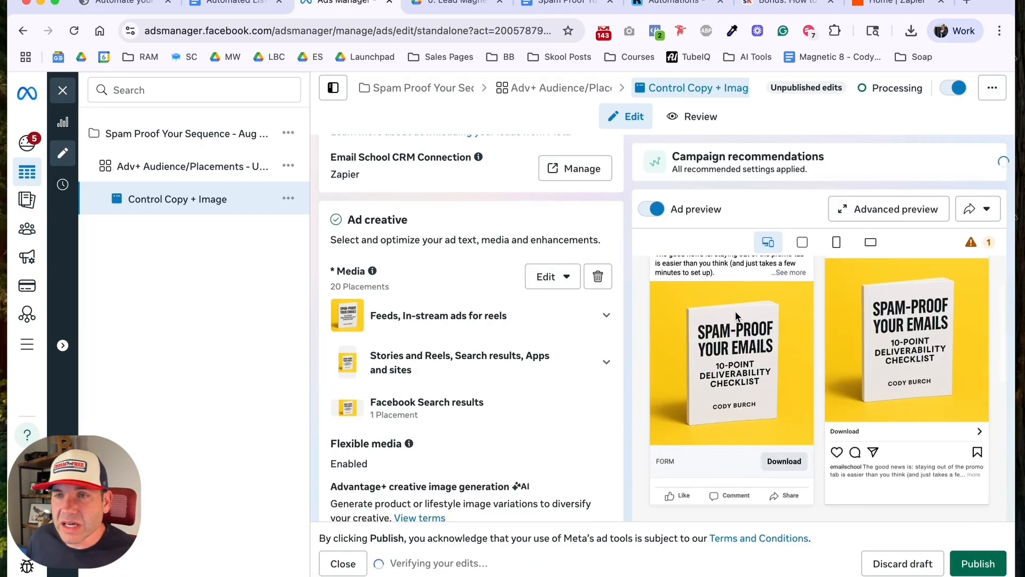
pyautogui.scroll(2, 736, 316)
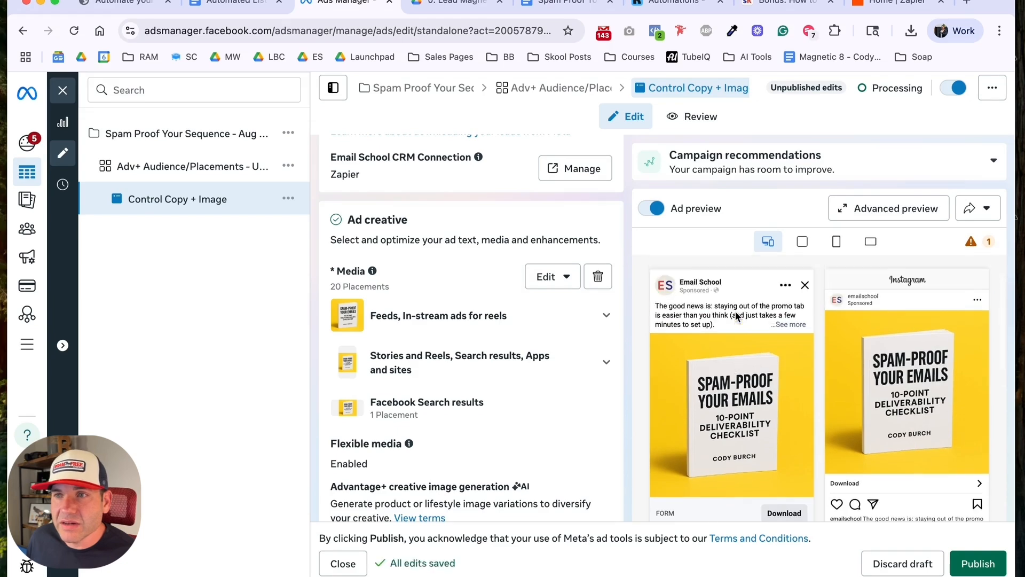
pyautogui.click(790, 335)
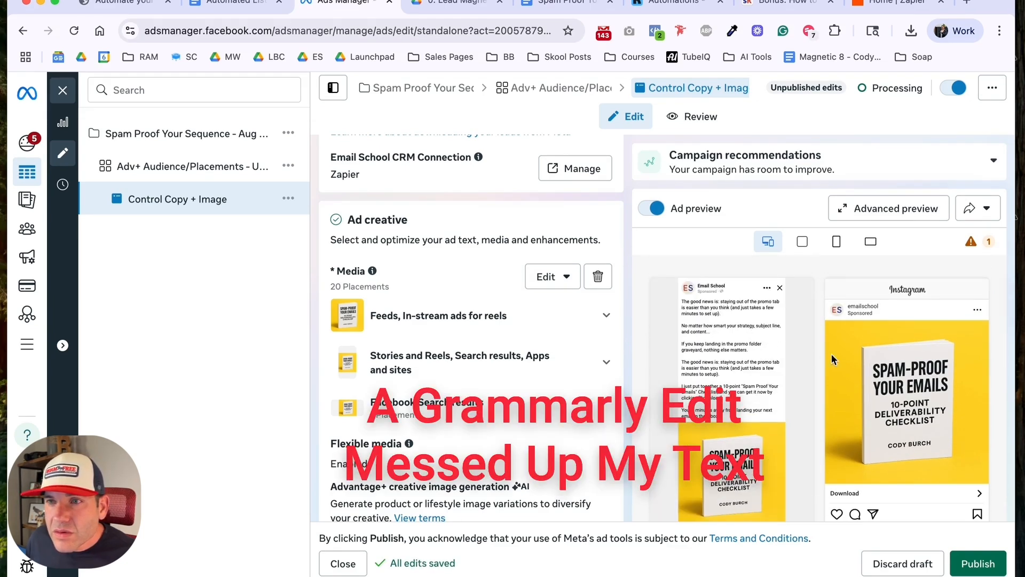
pyautogui.scroll(-2, 914, 425)
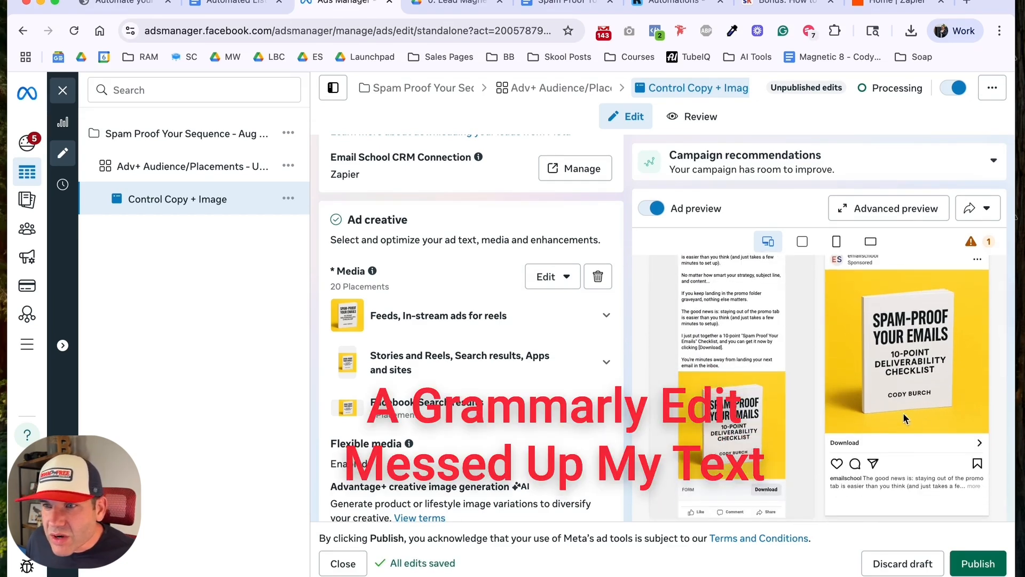
pyautogui.scroll(-5, 659, 375)
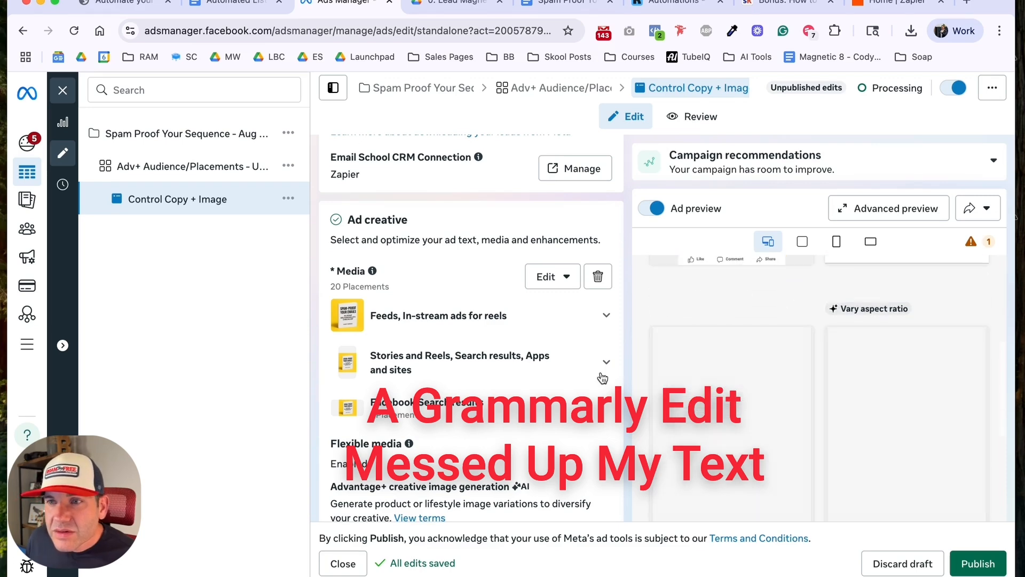
# Step: Check the paragraphs of the primary text in the ad creative settings for correct order and wording
pyautogui.scroll(-10, 541, 385)
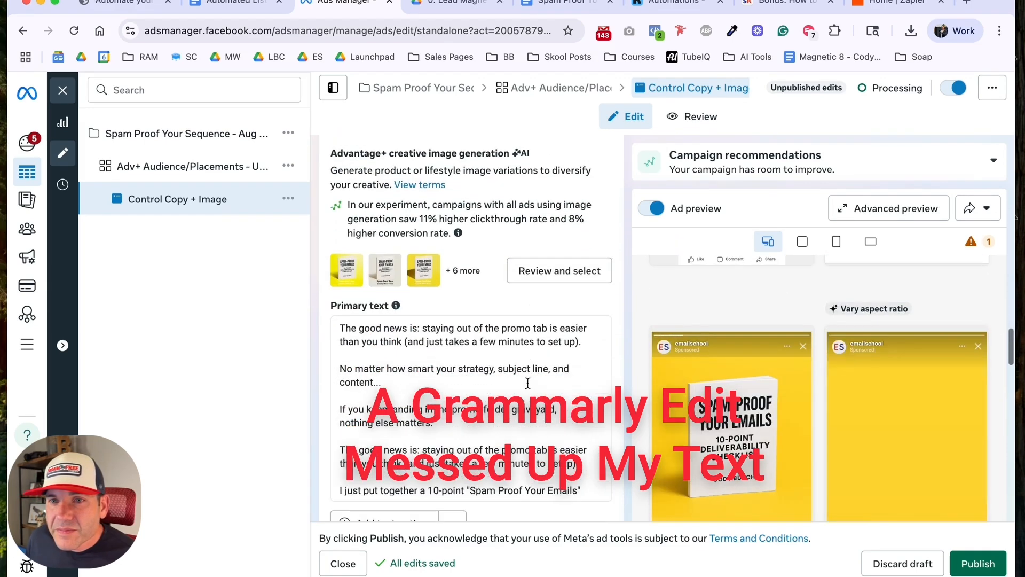
pyautogui.scroll(-1, 528, 383)
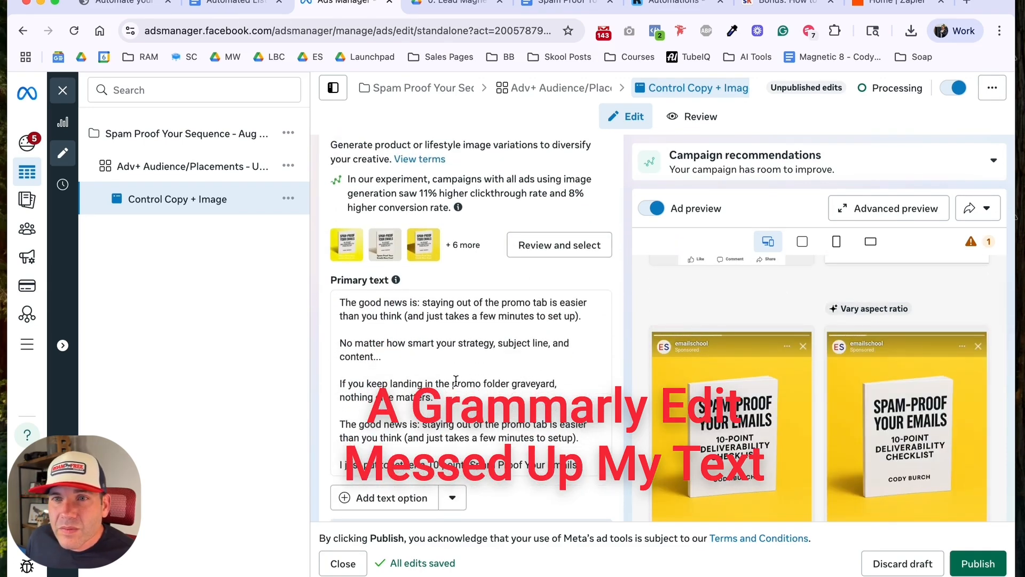
pyautogui.scroll(-1, 456, 380)
pyautogui.scroll(-1, 454, 363)
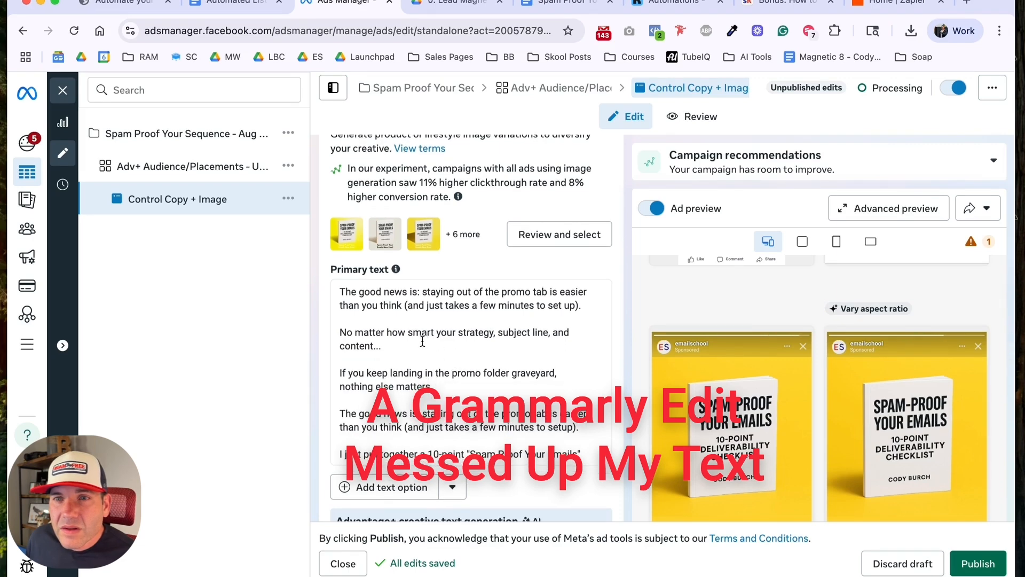
pyautogui.scroll(2, 420, 343)
pyautogui.scroll(-5, 420, 344)
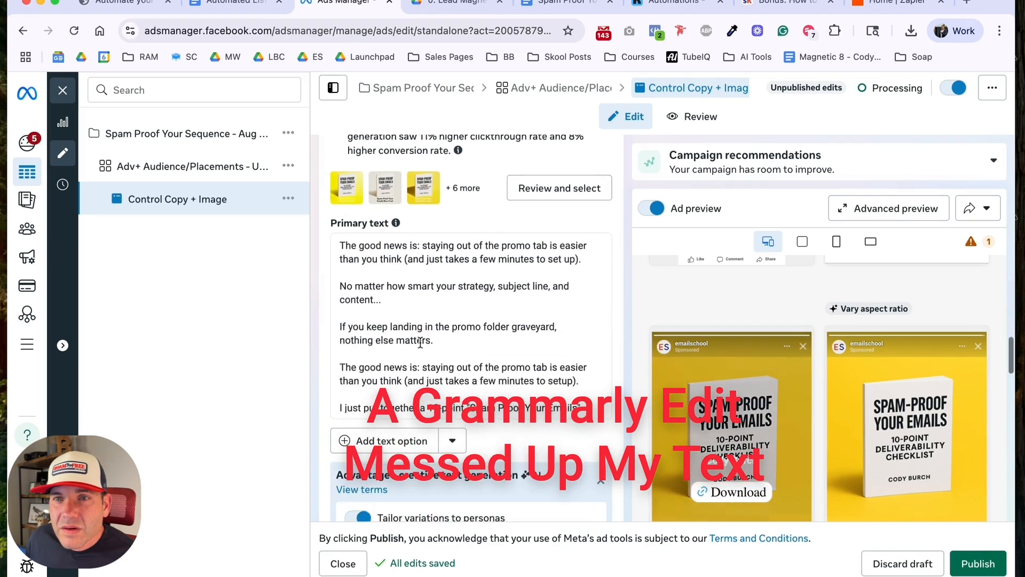
pyautogui.scroll(-4, 427, 337)
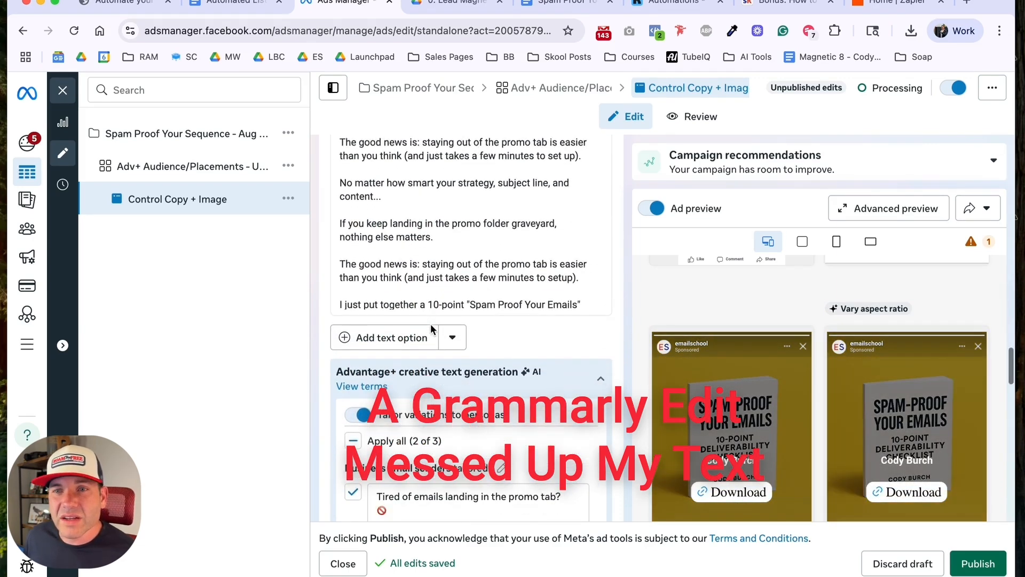
# Step: Replace the misplaced opening paragraph of the primary text with the checklist document's line "Tired of watching your emails disappear into the abyss?"
pyautogui.scroll(6, 431, 328)
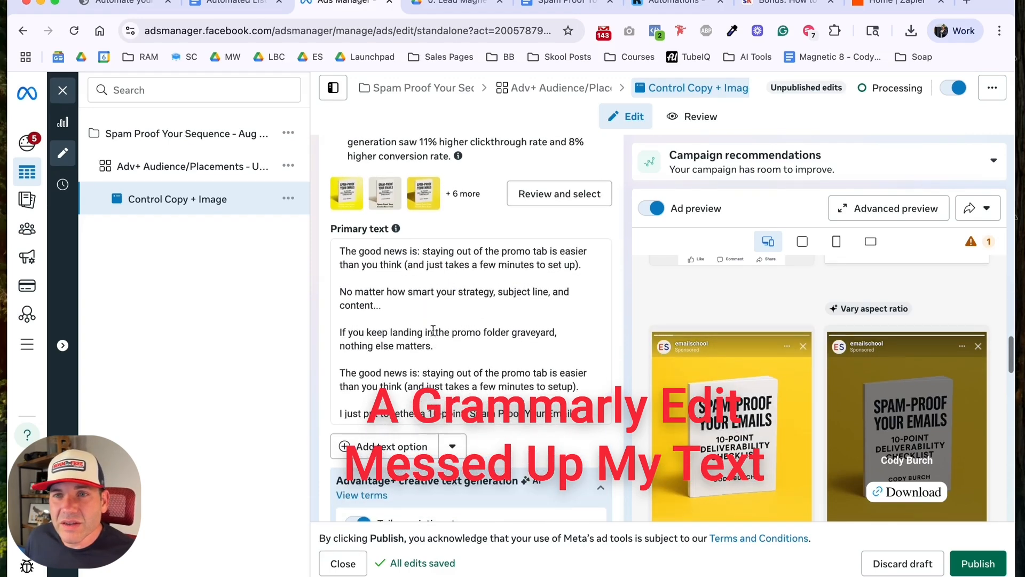
pyautogui.click(459, 308)
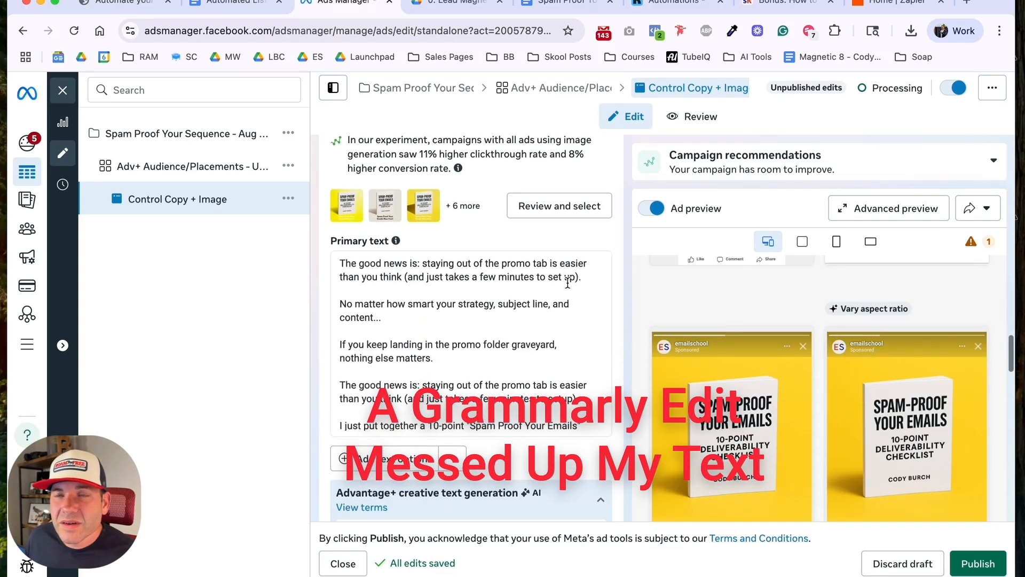
pyautogui.moveTo(582, 276); pyautogui.dragTo(345, 263)
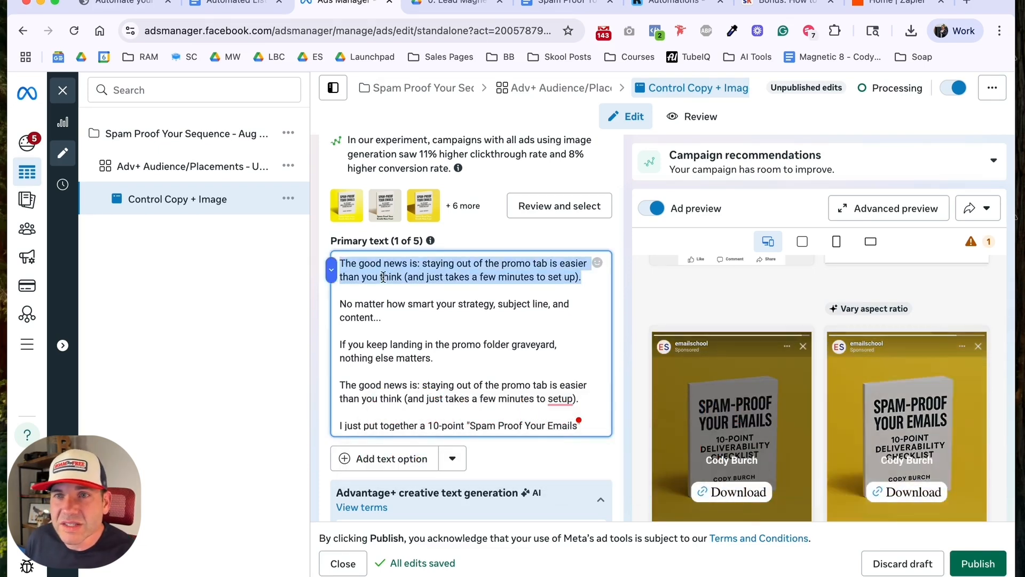
pyautogui.press('BackSpace')
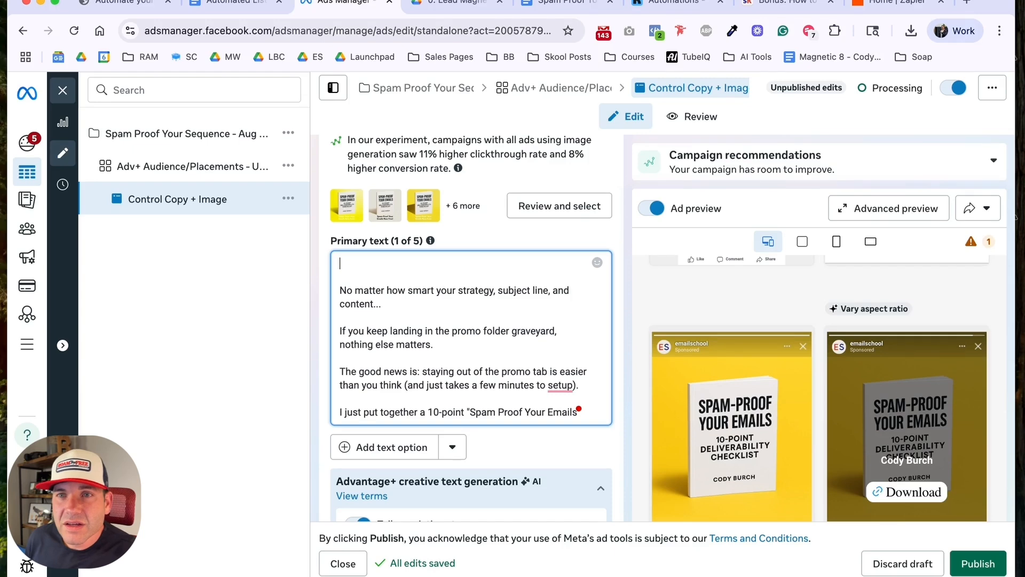
pyautogui.click(563, 8)
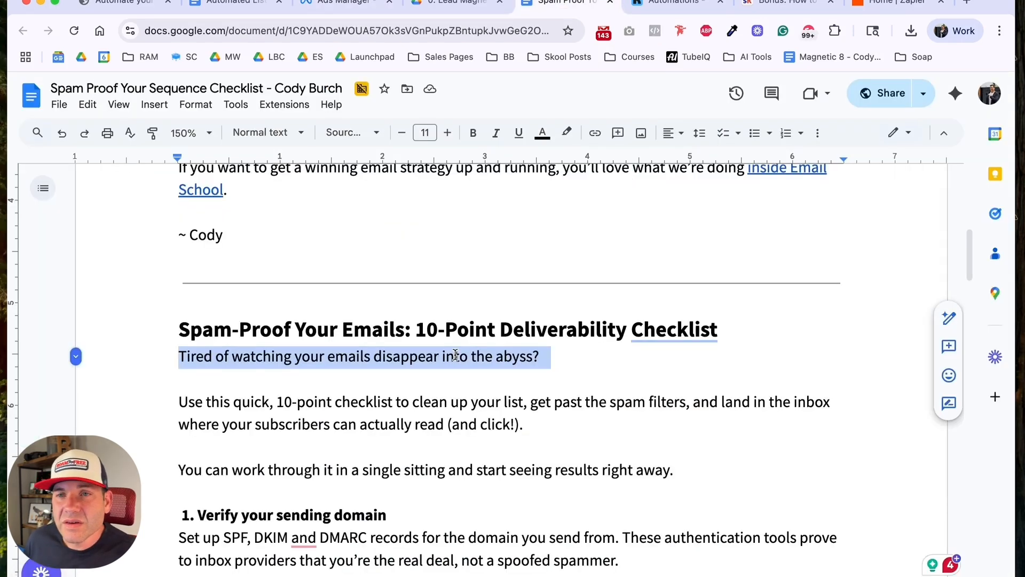
pyautogui.click(347, 4)
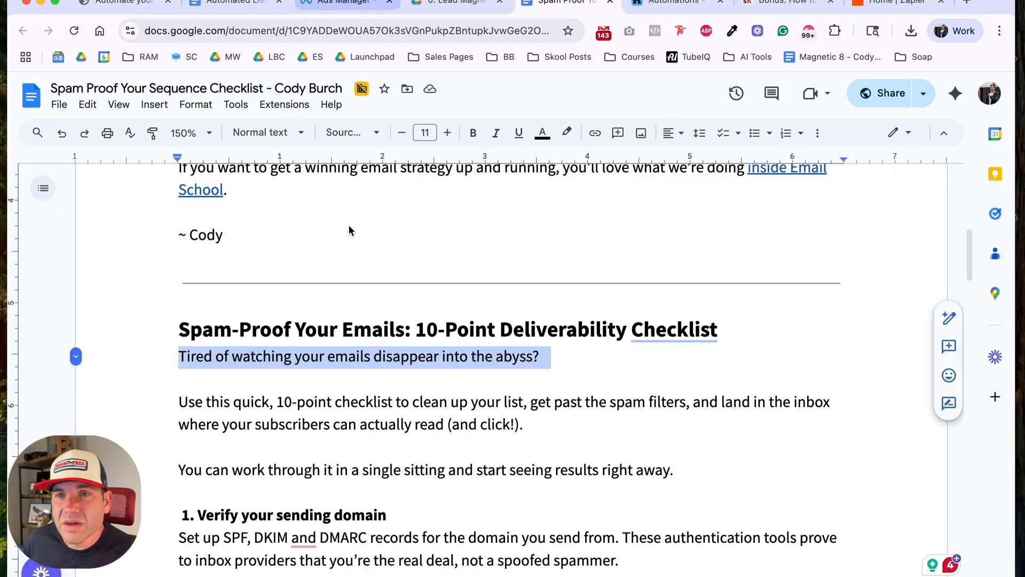
pyautogui.write('Tired of watching your emails disappear into the abyss?')
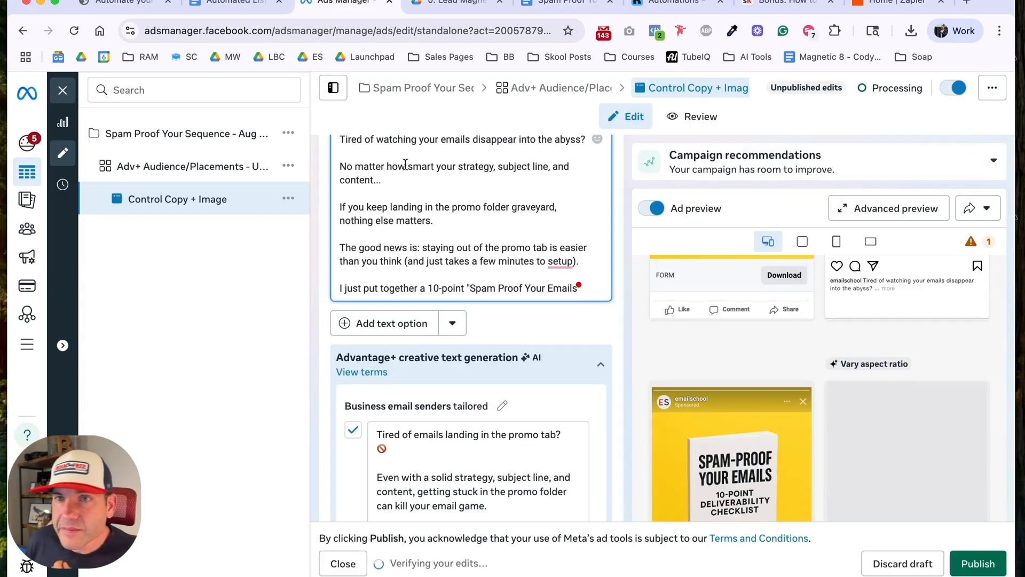
# Step: Proofread the corrected primary text and read through its AI-generated persona variations down to the headline options
pyautogui.scroll(2, 417, 230)
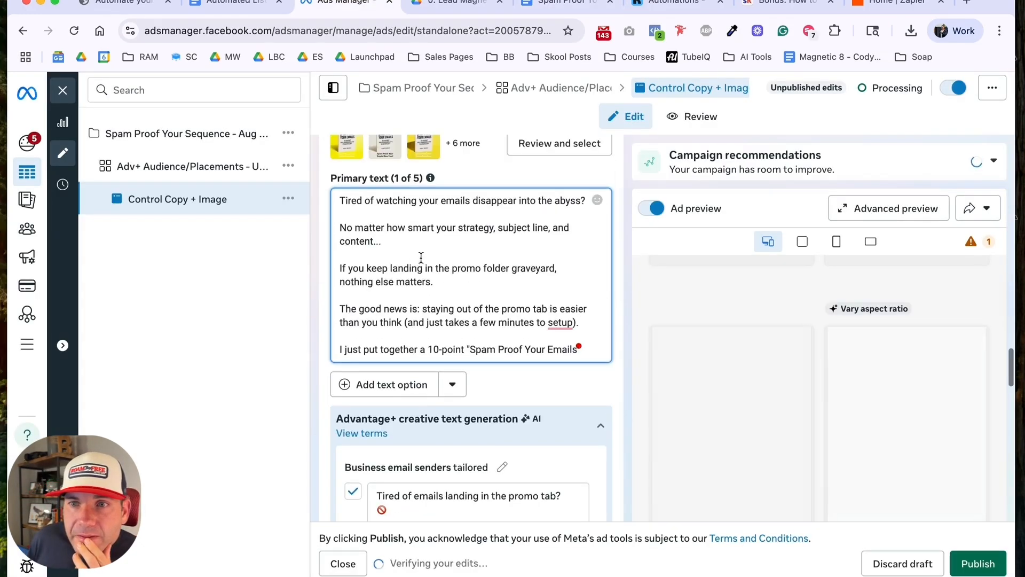
pyautogui.scroll(-1, 431, 269)
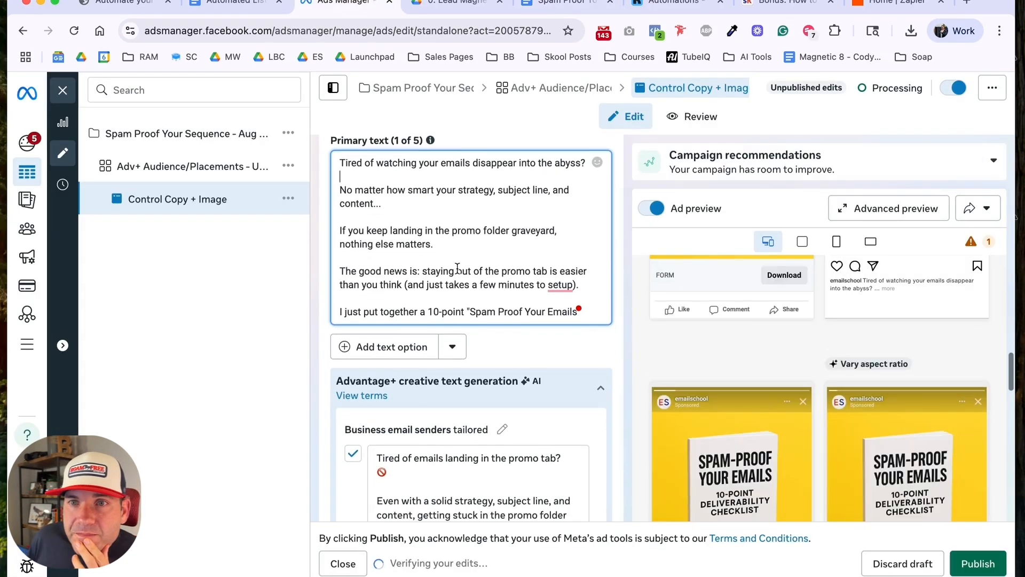
pyautogui.scroll(-3, 473, 292)
pyautogui.scroll(-6, 504, 398)
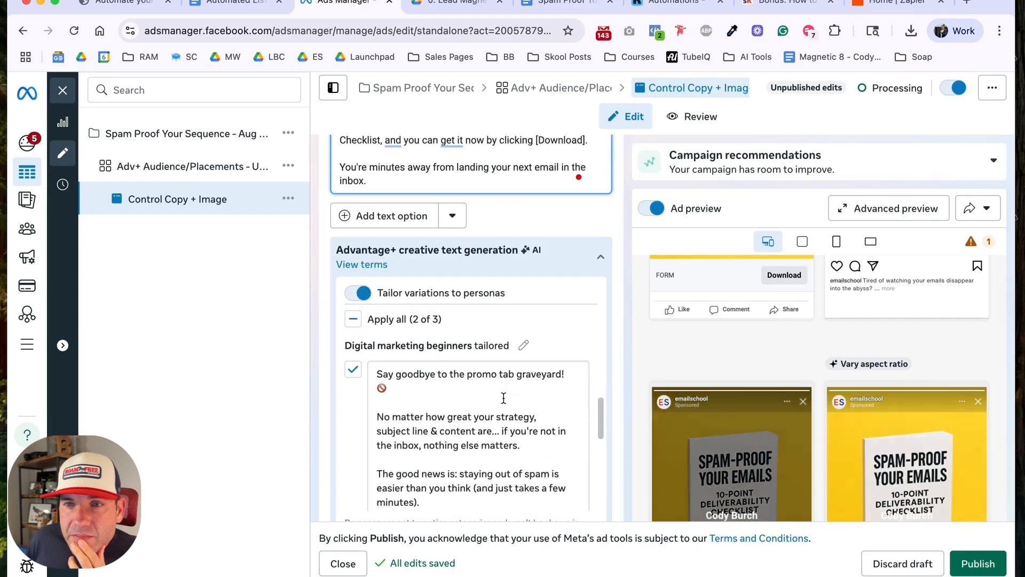
pyautogui.scroll(-5, 505, 398)
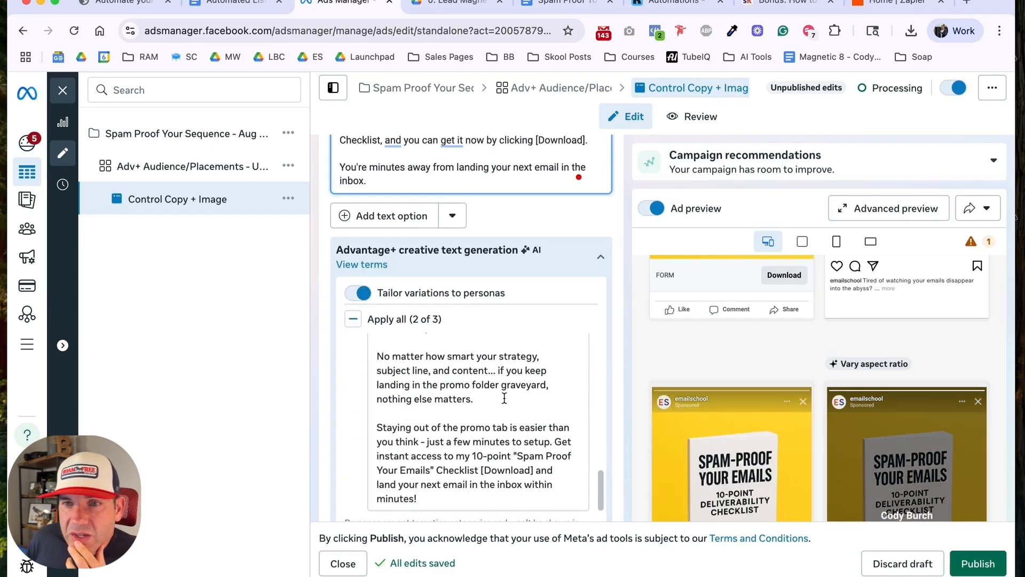
pyautogui.scroll(-8, 619, 393)
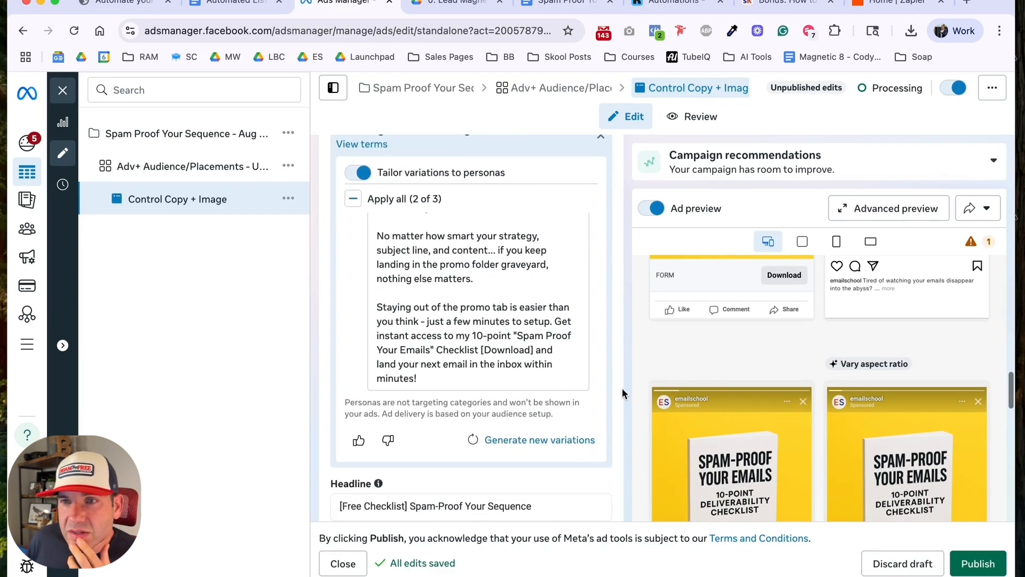
pyautogui.scroll(-5, 619, 394)
pyautogui.scroll(-4, 670, 383)
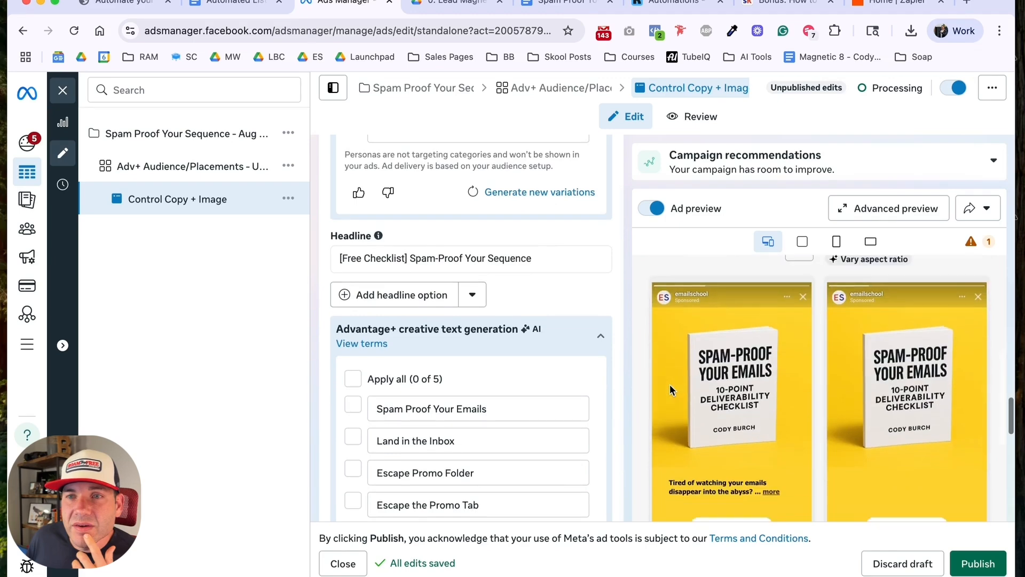
# Step: Check the Facebook and Instagram feed previews against the headline, description and call to action settings
pyautogui.scroll(9, 669, 383)
pyautogui.scroll(8, 670, 384)
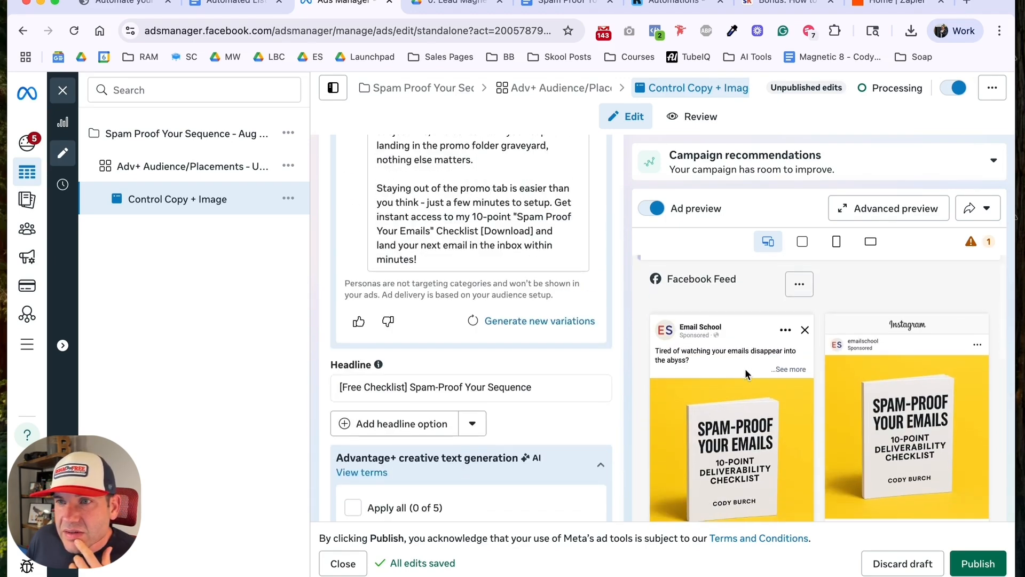
pyautogui.scroll(-5, 747, 369)
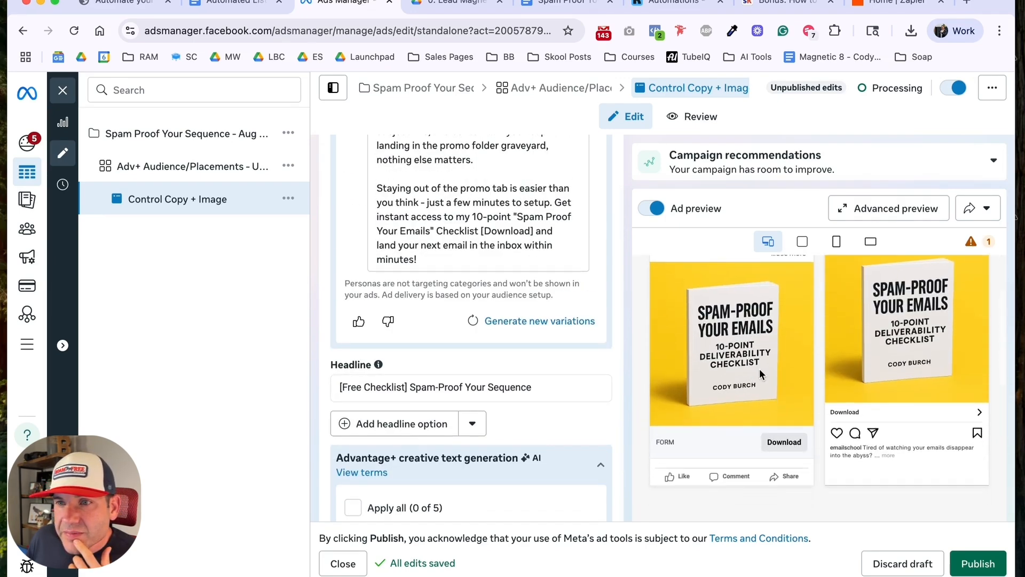
pyautogui.scroll(-6, 565, 411)
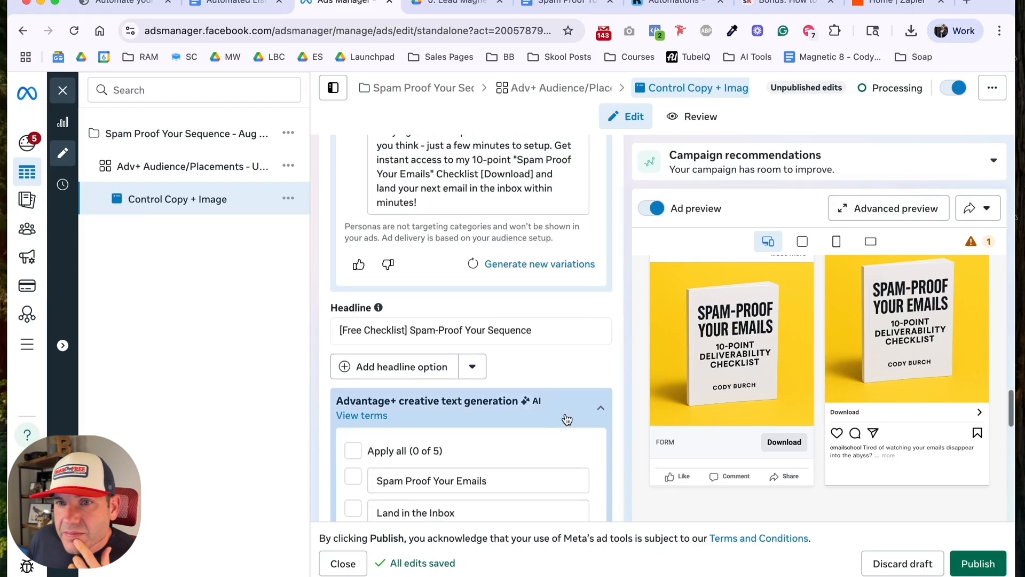
pyautogui.scroll(-4, 571, 402)
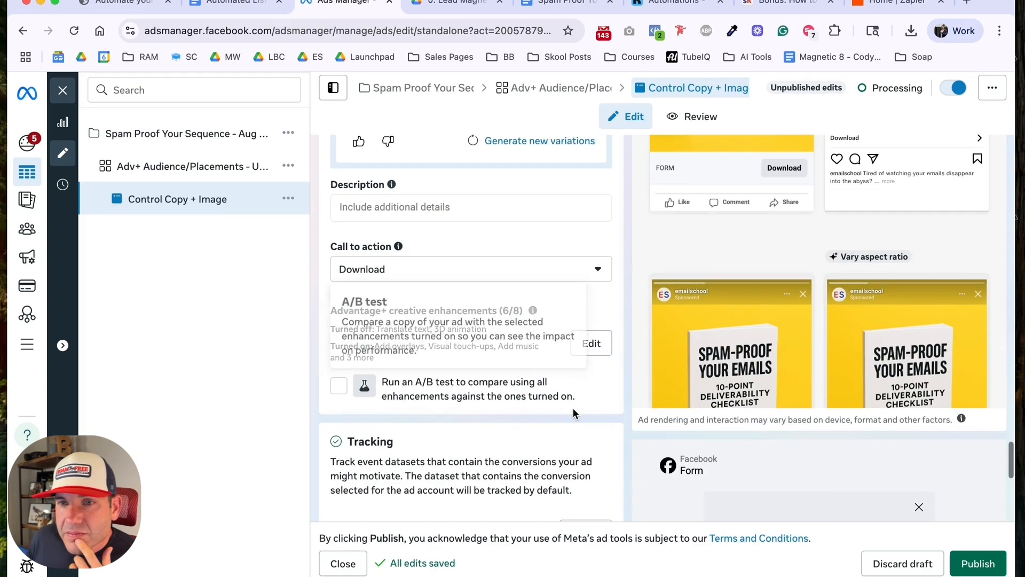
pyautogui.scroll(-5, 573, 411)
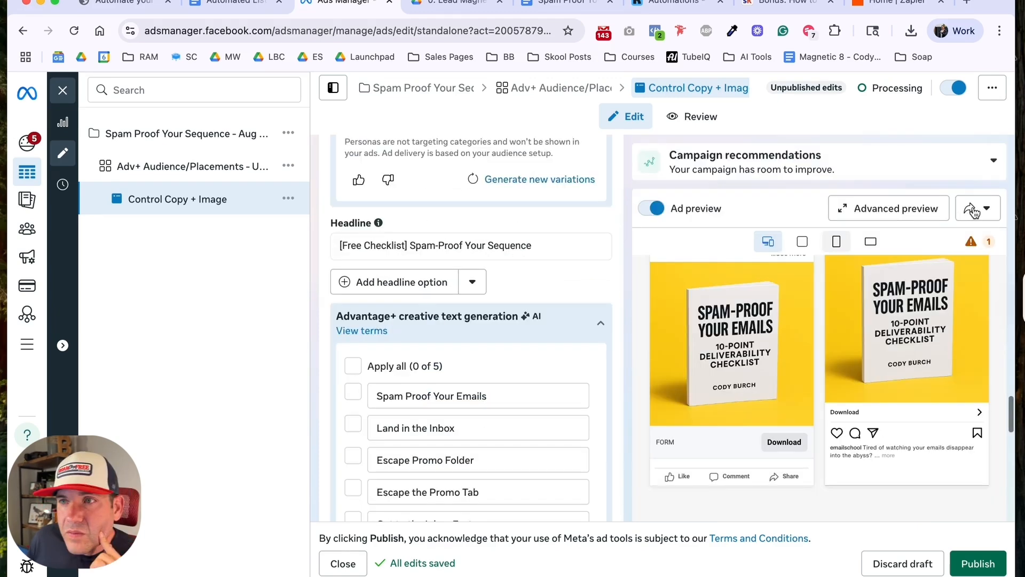
# Step: Examine the ad across all placements in the advanced preview, including feeds, stories, Explore, Marketplace and Reels, and close it
pyautogui.click(973, 209)
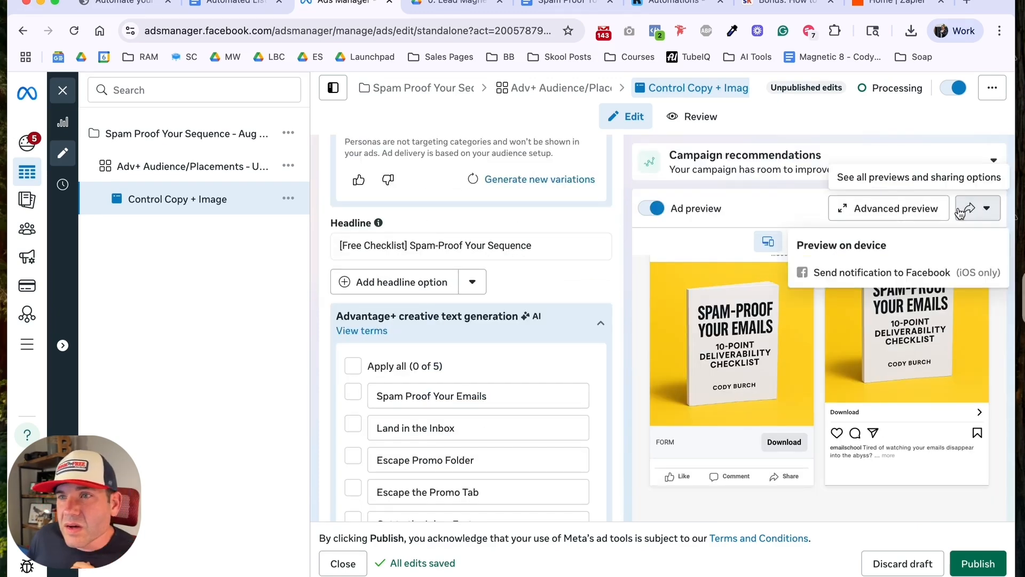
pyautogui.click(911, 210)
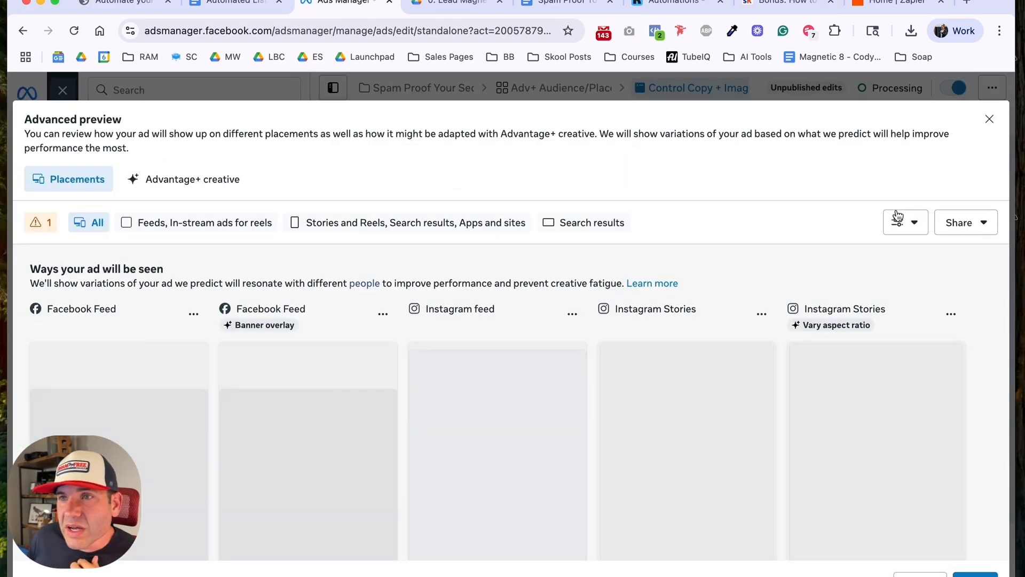
pyautogui.scroll(-2, 534, 299)
pyautogui.scroll(-1, 504, 312)
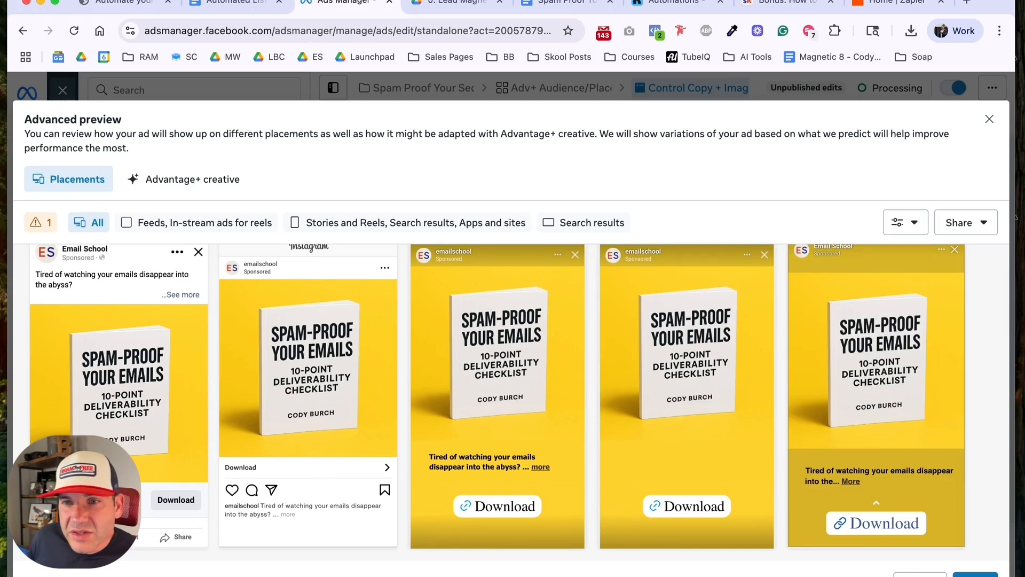
pyautogui.scroll(-8, 513, 401)
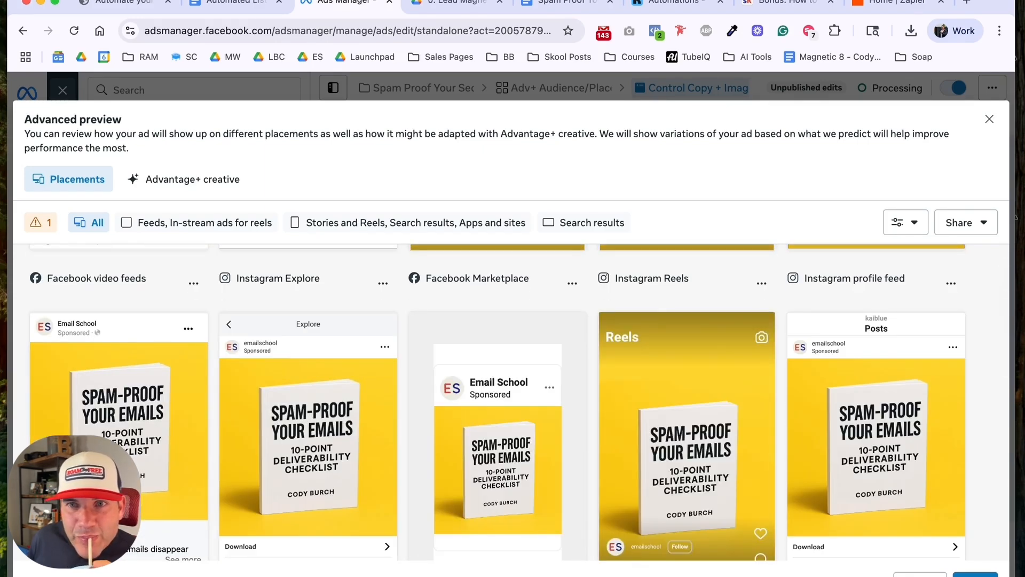
pyautogui.scroll(-2, 513, 406)
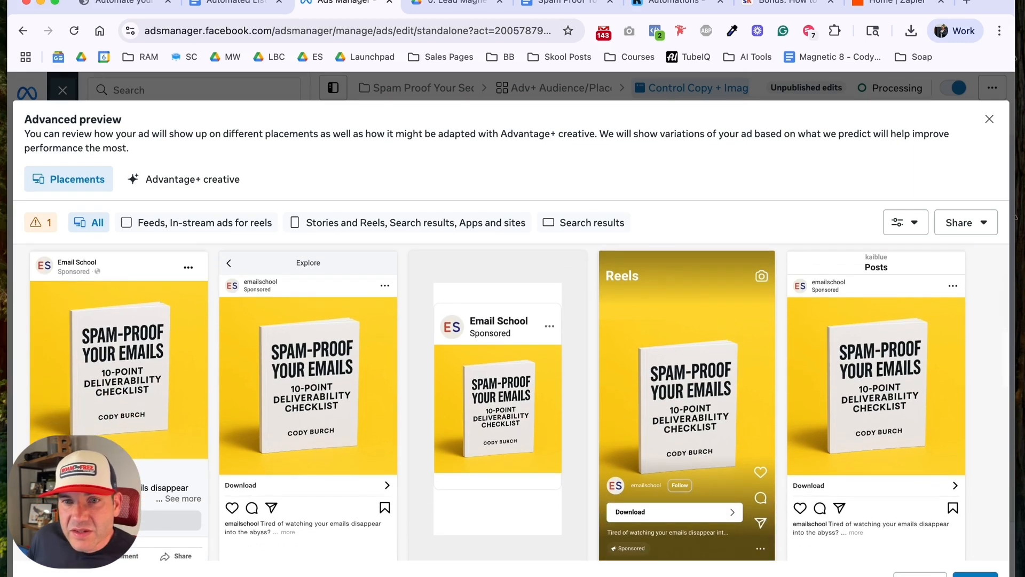
pyautogui.press('Escape')
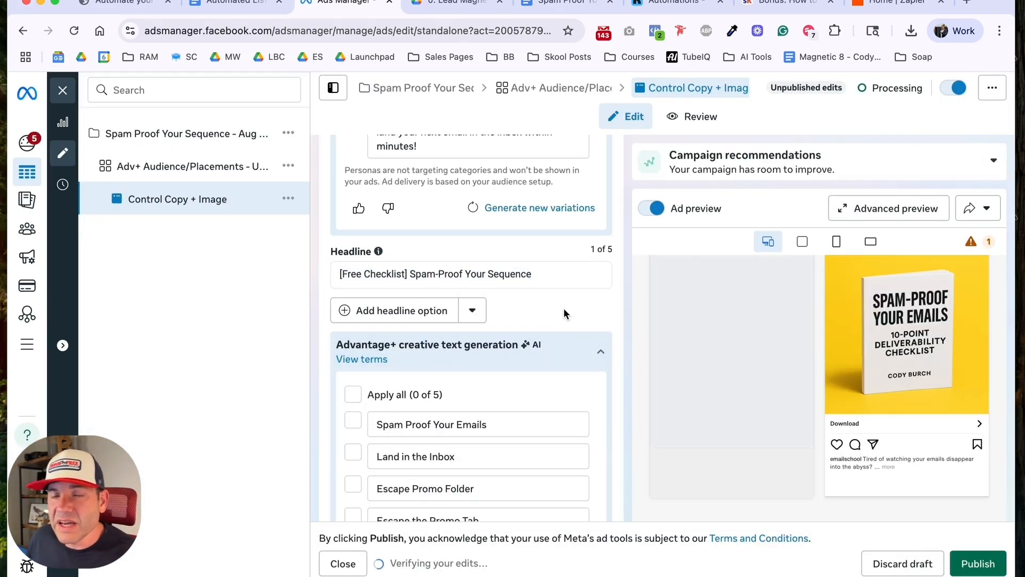
# Step: Check the remaining ad settings down to tracking and URL parameters, publish the ad and dismiss the publishing notification
pyautogui.scroll(-1, 565, 310)
pyautogui.scroll(-5, 565, 309)
pyautogui.scroll(-2, 636, 358)
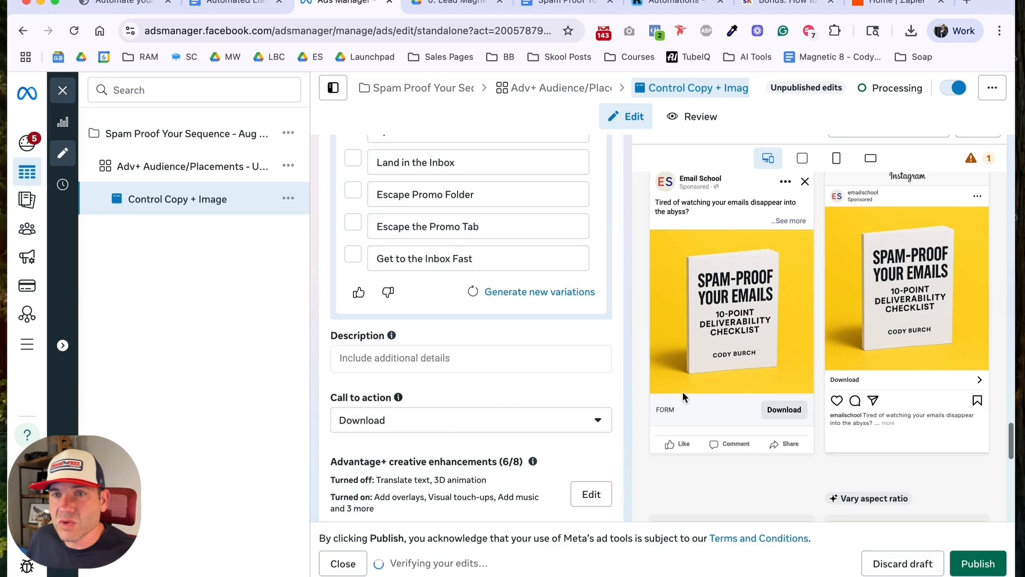
pyautogui.scroll(-2, 680, 408)
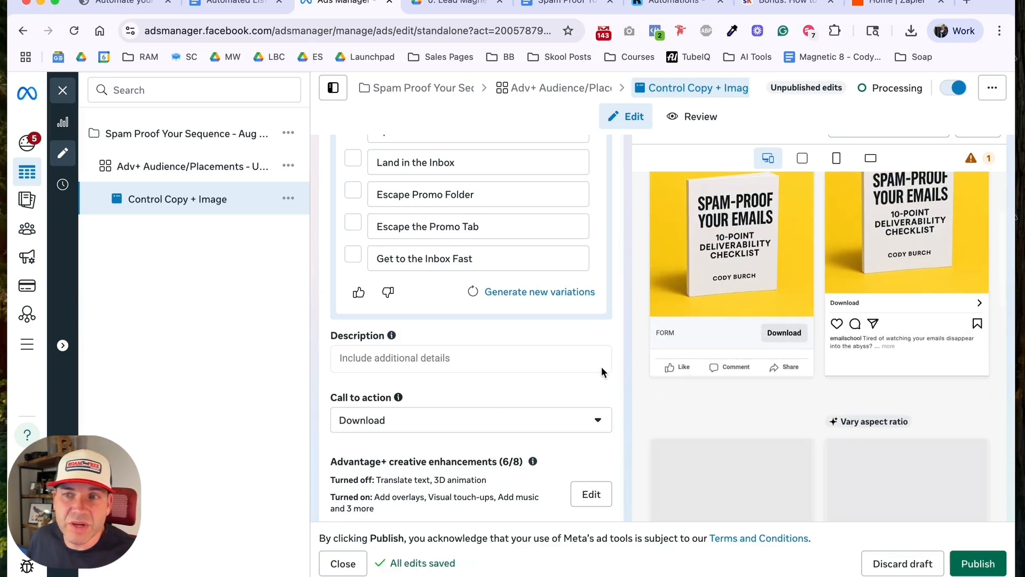
pyautogui.scroll(-8, 601, 367)
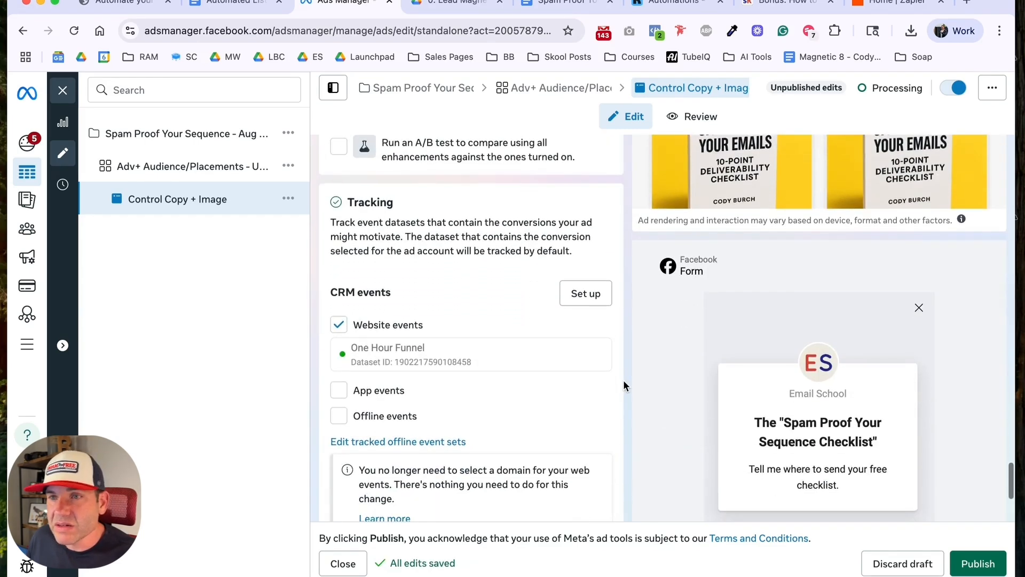
pyautogui.scroll(-3, 623, 380)
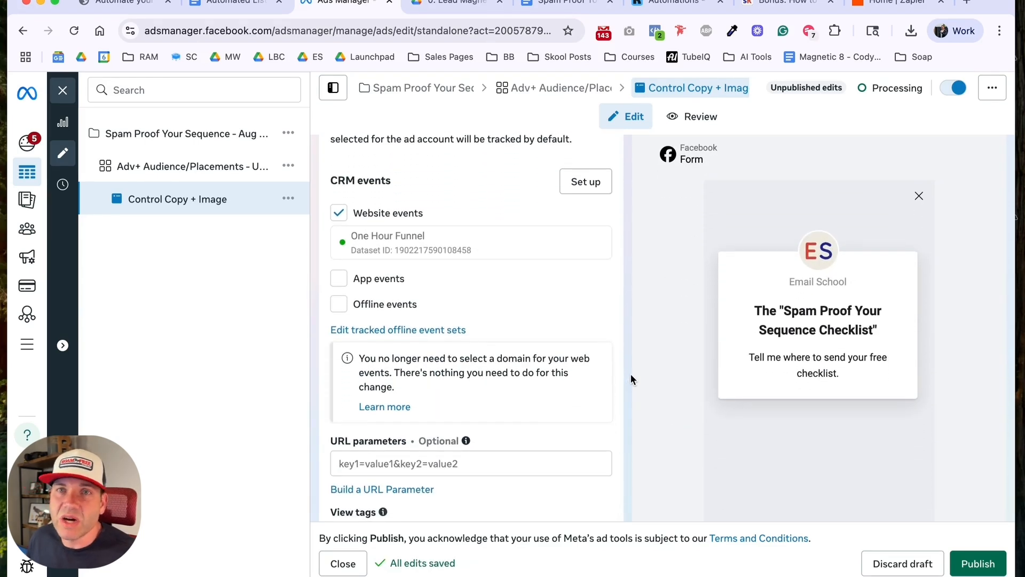
pyautogui.scroll(-3, 621, 376)
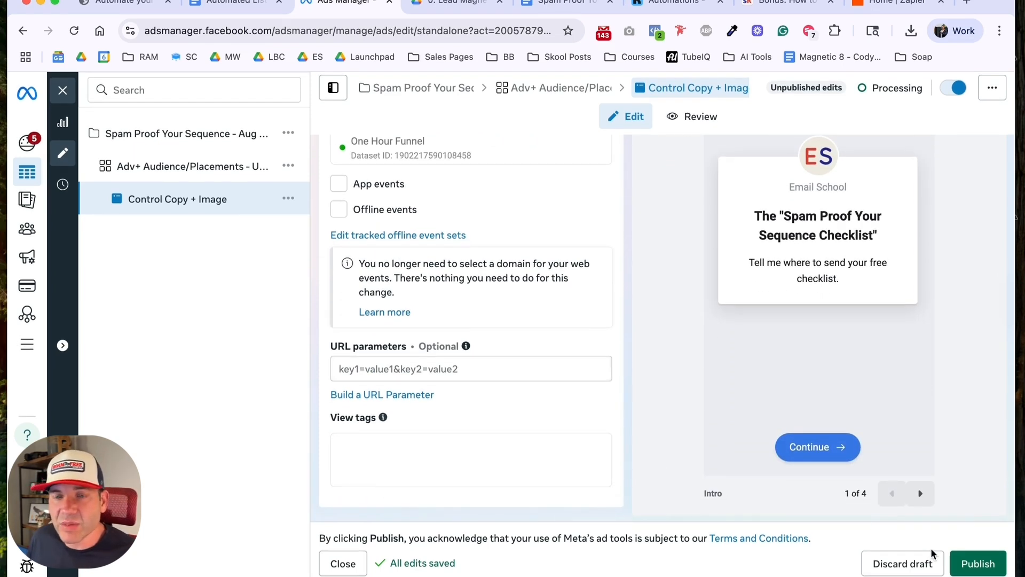
pyautogui.click(971, 565)
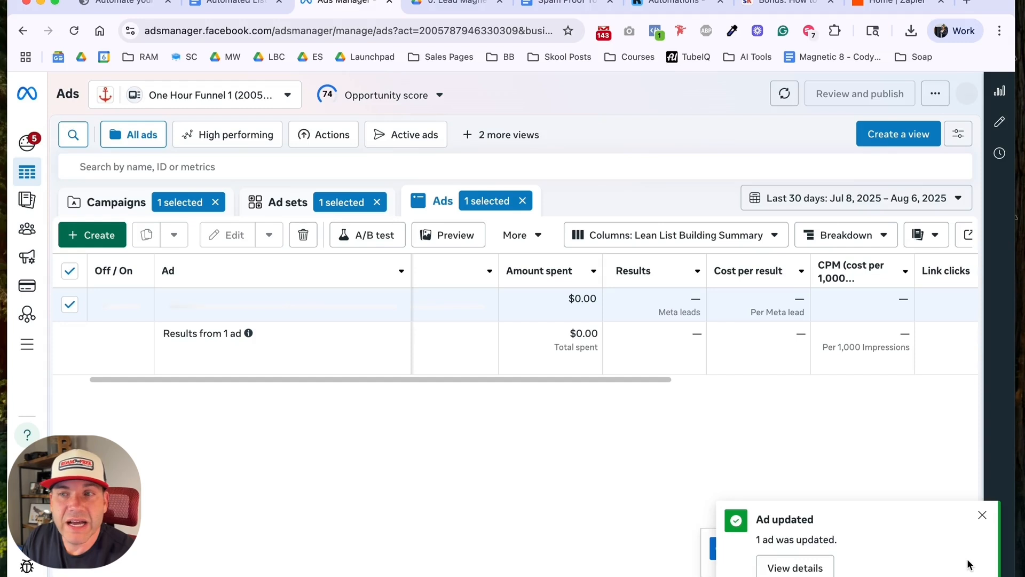
pyautogui.click(983, 516)
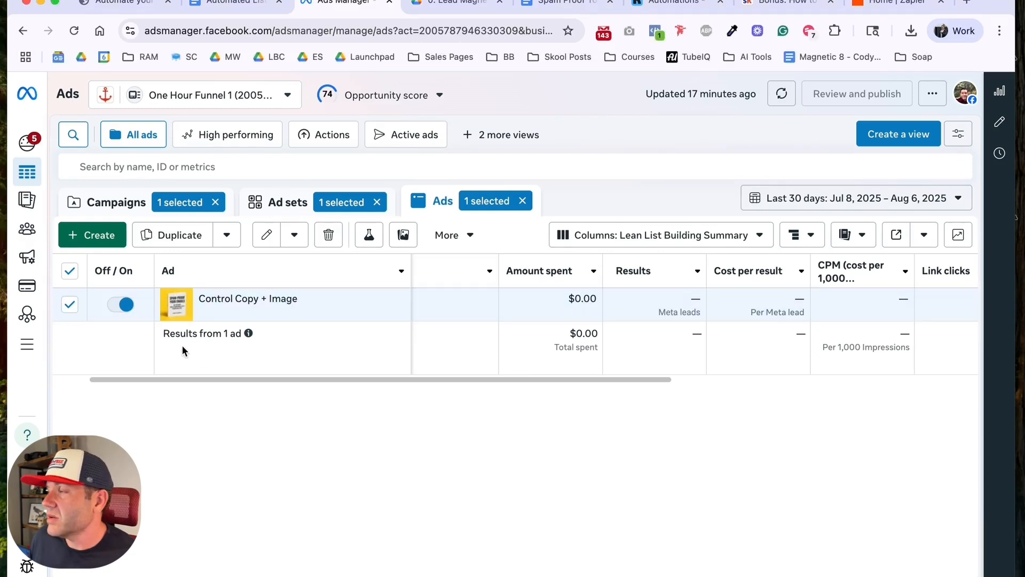
pyautogui.click(401, 235)
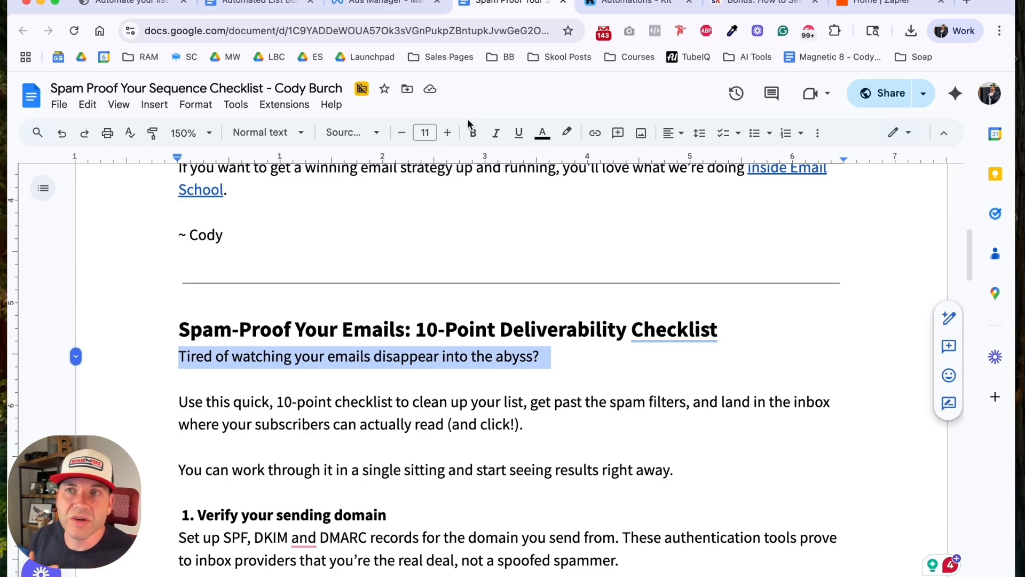
# Step: Switch to Kit and create a new empty visual automation from scratch
pyautogui.click(612, 4)
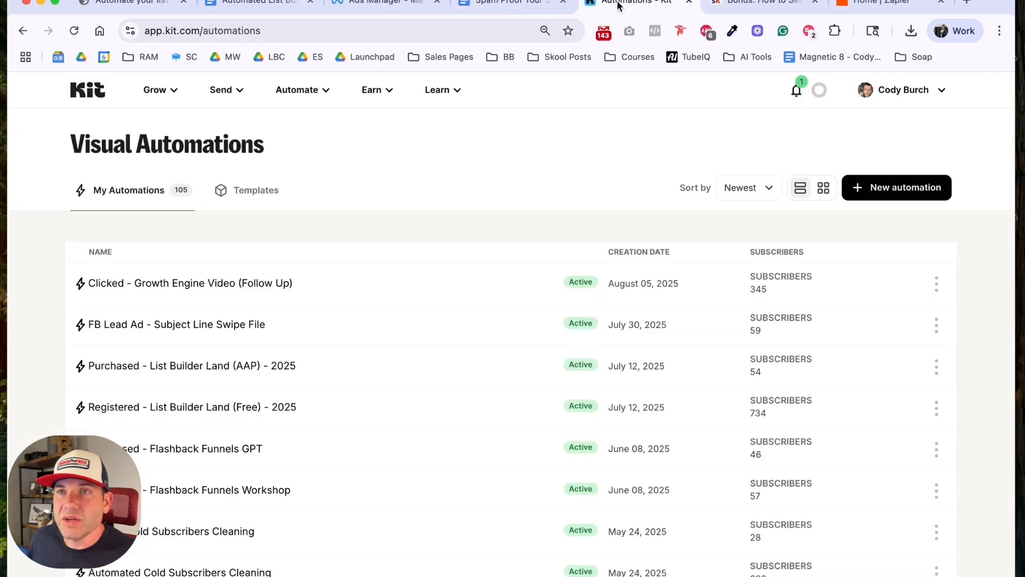
pyautogui.click(877, 186)
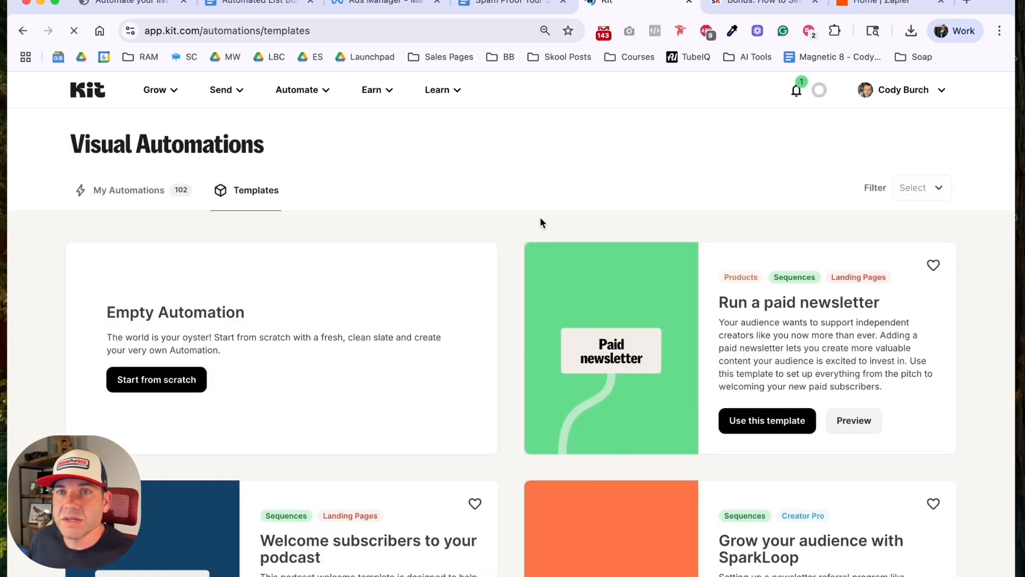
pyautogui.click(168, 380)
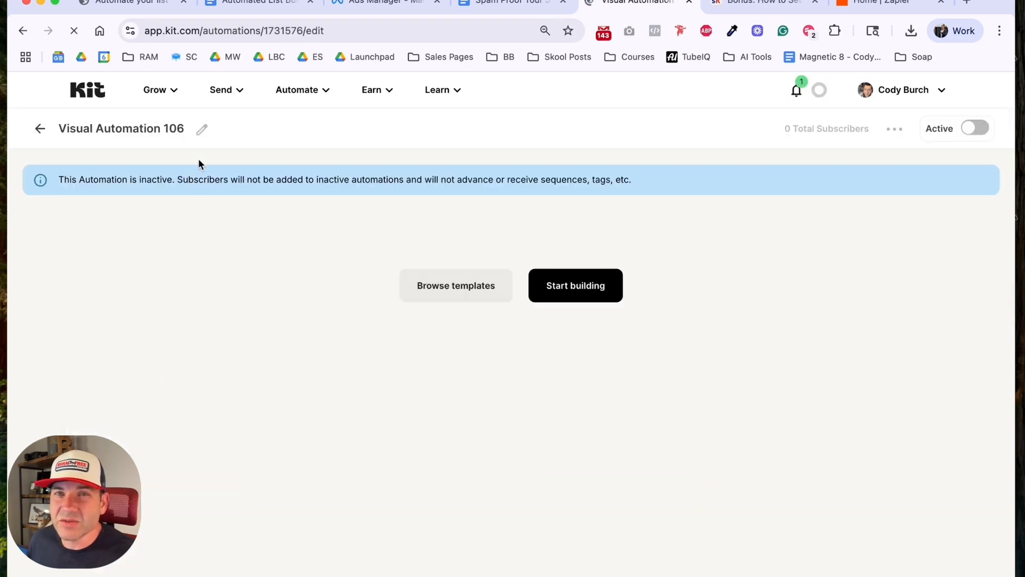
# Step: Rename the automation "Lead Magnet - Spam Proof Your Sequence" and copy the name for reuse
pyautogui.click(202, 130)
pyautogui.tripleClick(154, 129)
pyautogui.write('Lead Magnet - ')
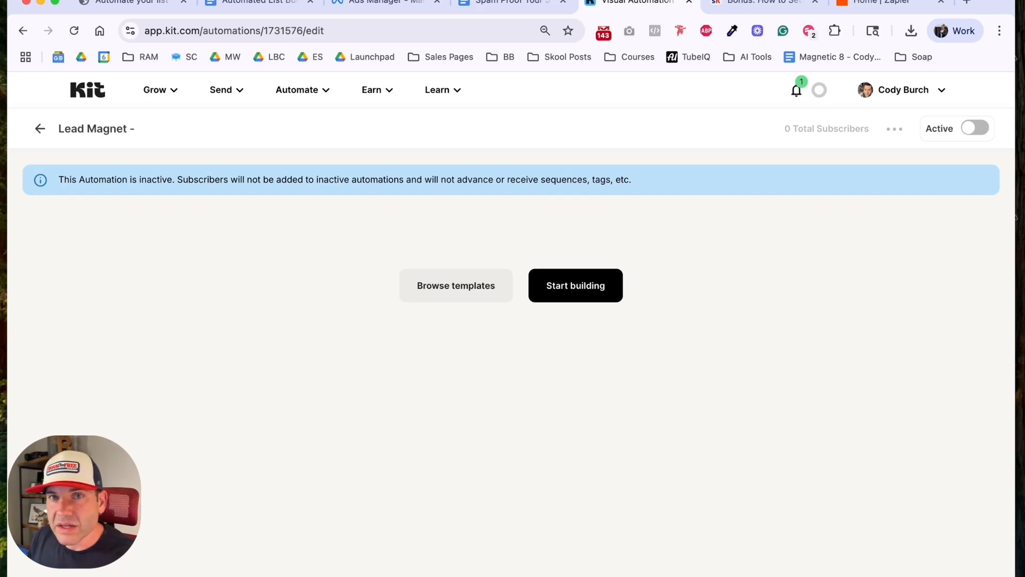
pyautogui.write('Spam Proof ')
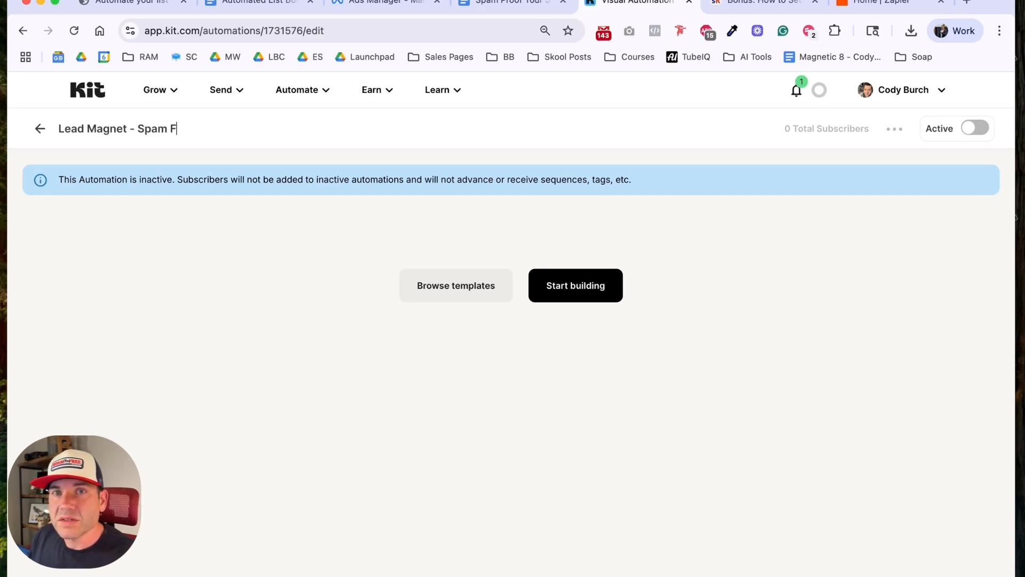
pyautogui.write('Your Seque')
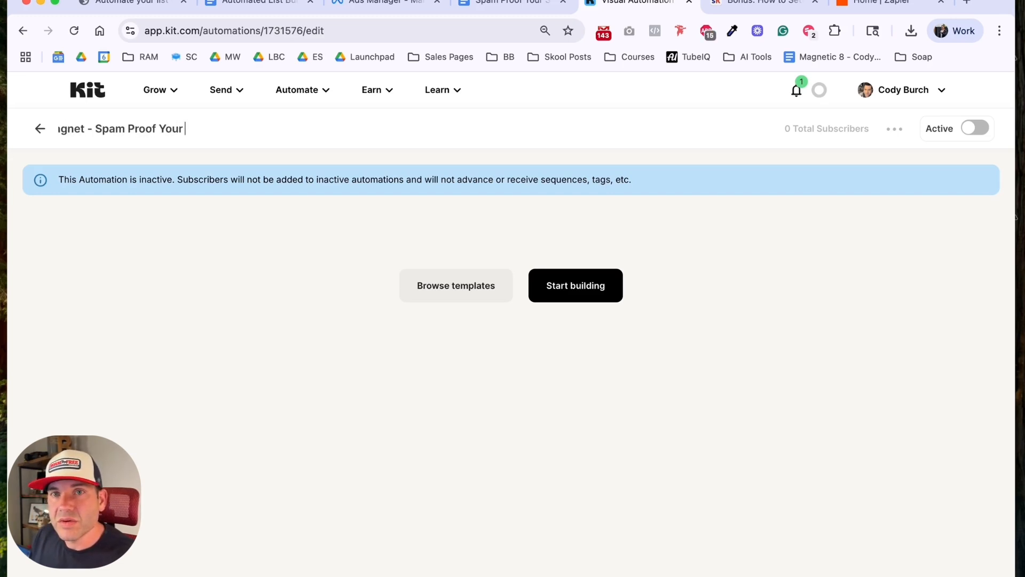
pyautogui.press('BackSpace')
pyautogui.press('BackSpace')
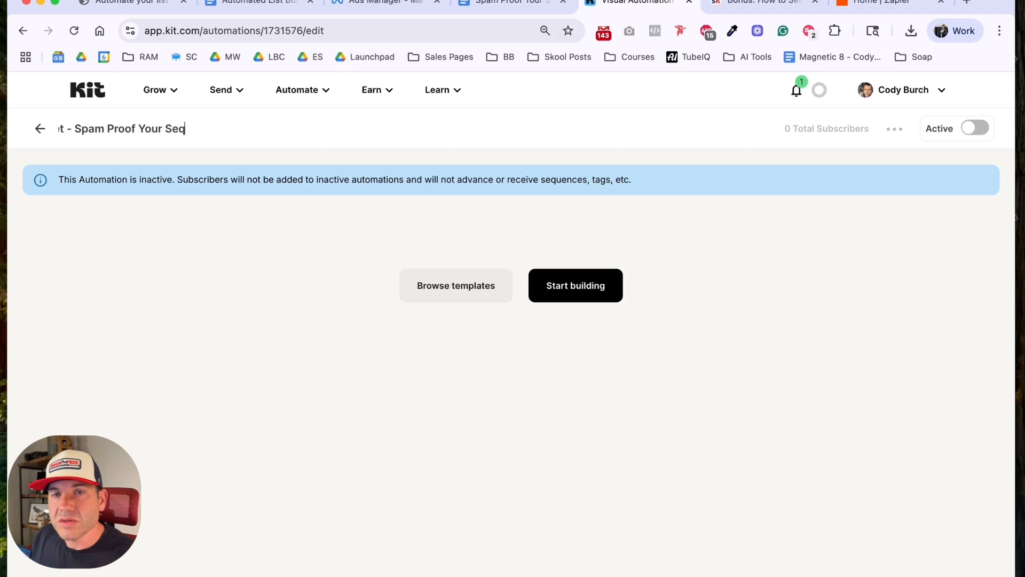
pyautogui.write('uence')
pyautogui.press('super+a')
pyautogui.press('super+c')
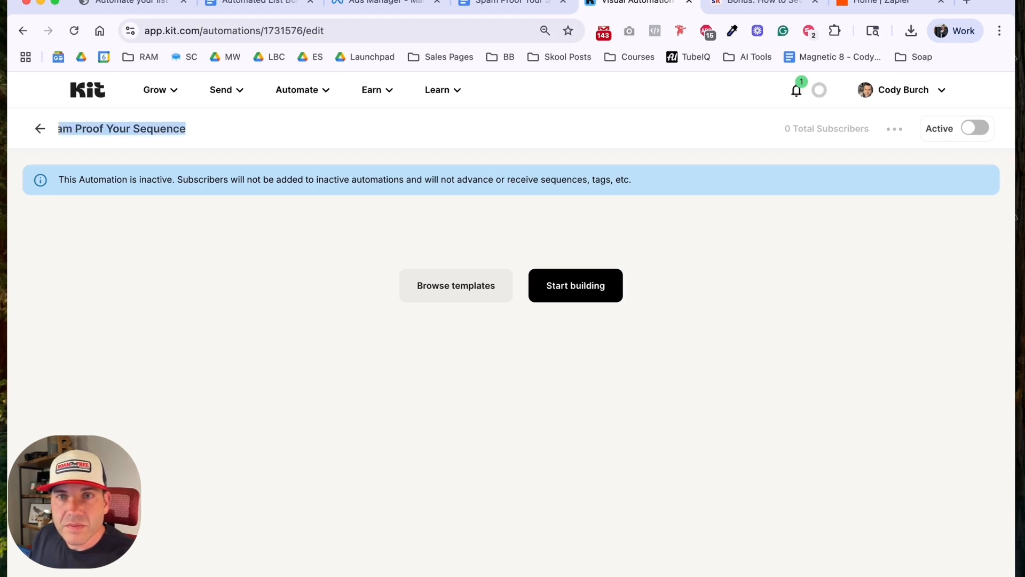
pyautogui.press('Return')
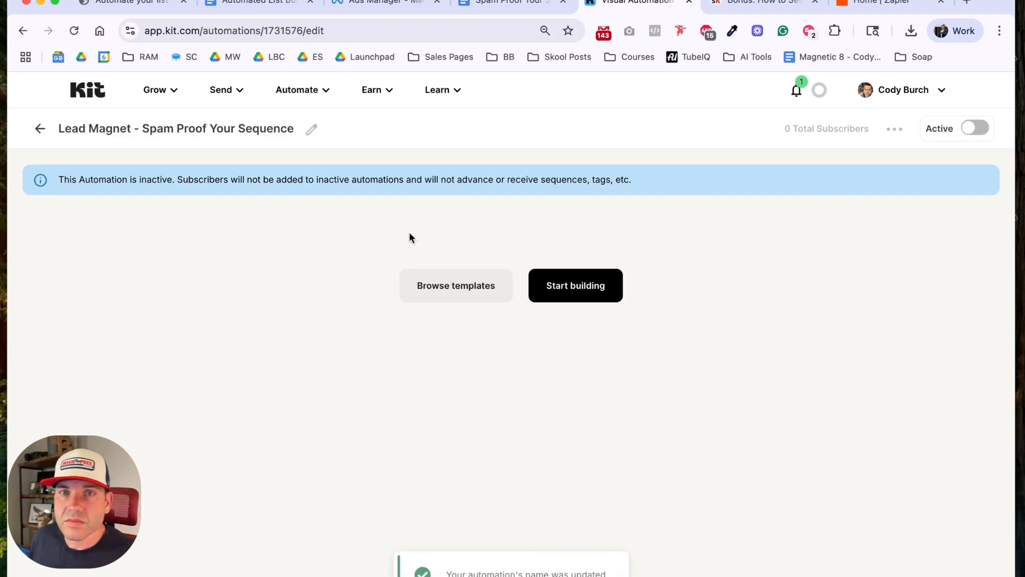
# Step: Add an entry point for subscribers who receive a new tag named "FB Lead Ad - Spam Proof Your Sequence"
pyautogui.click(532, 279)
pyautogui.click(586, 333)
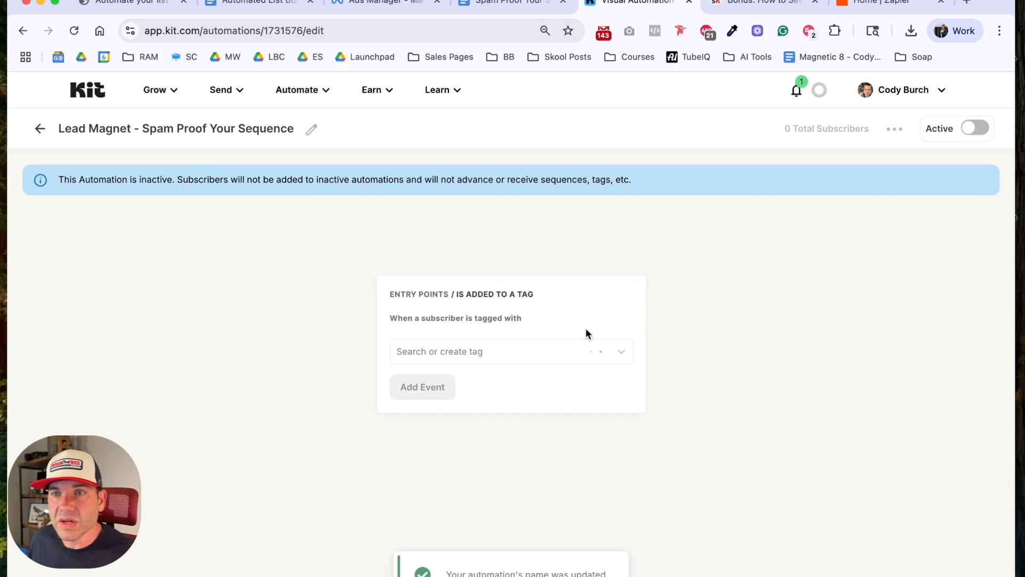
pyautogui.click(526, 352)
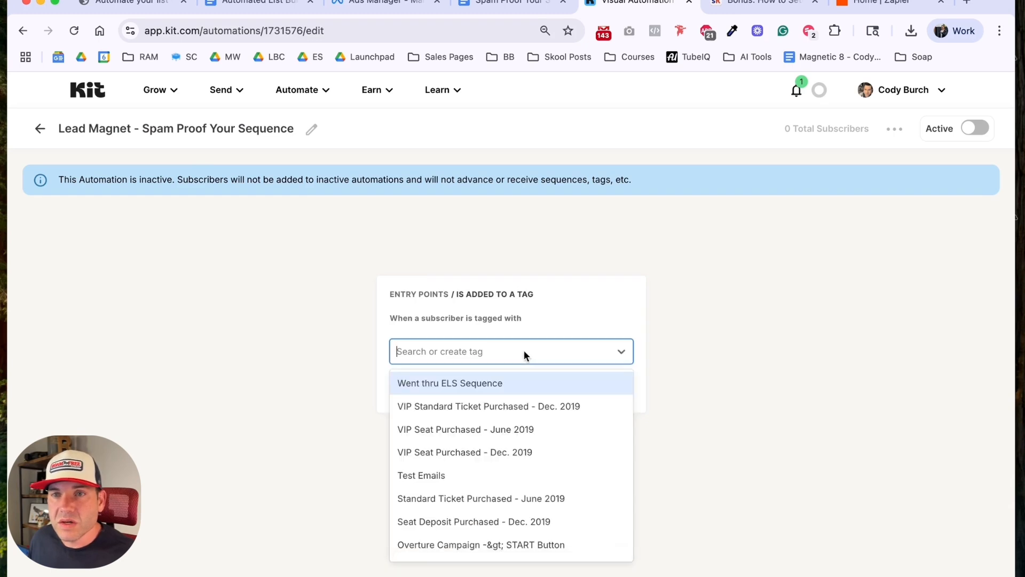
pyautogui.write('FB Lead Ad -')
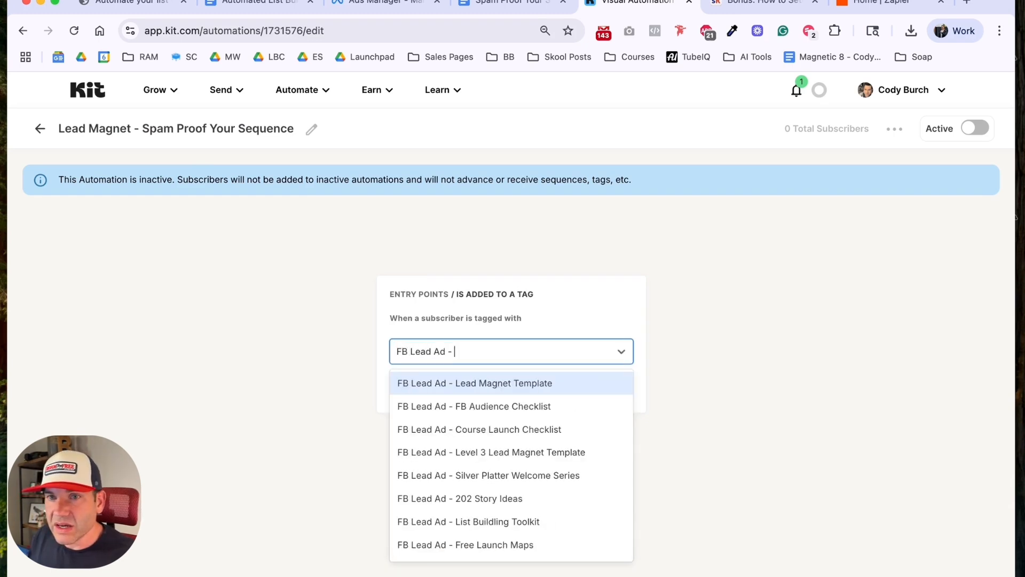
pyautogui.press('super+v')
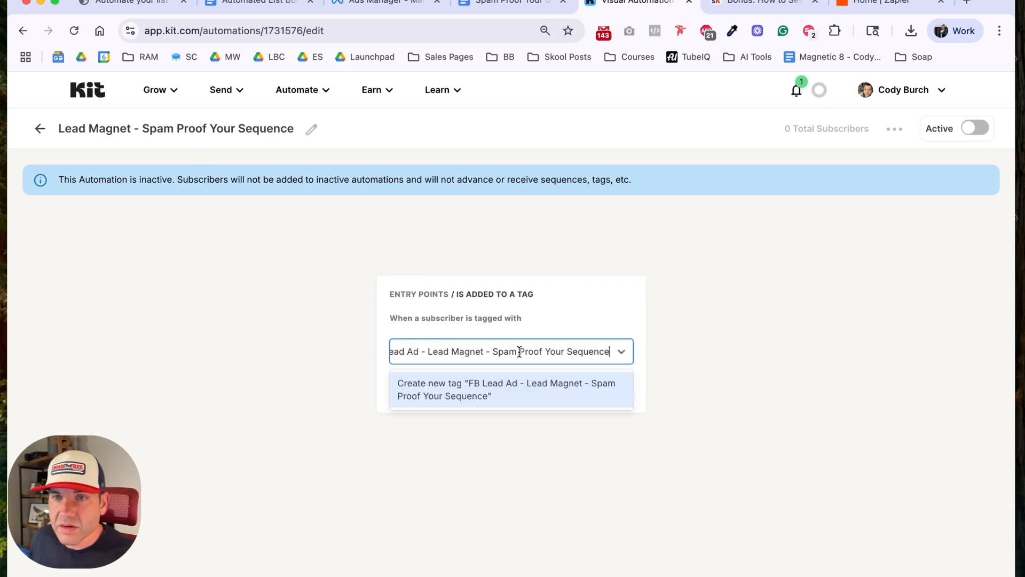
pyautogui.doubleClick(474, 353)
pyautogui.press('BackSpace')
pyautogui.press('BackSpace')
pyautogui.press('BackSpace')
pyautogui.press('BackSpace')
pyautogui.press('BackSpace')
pyautogui.press('BackSpace')
pyautogui.press('BackSpace')
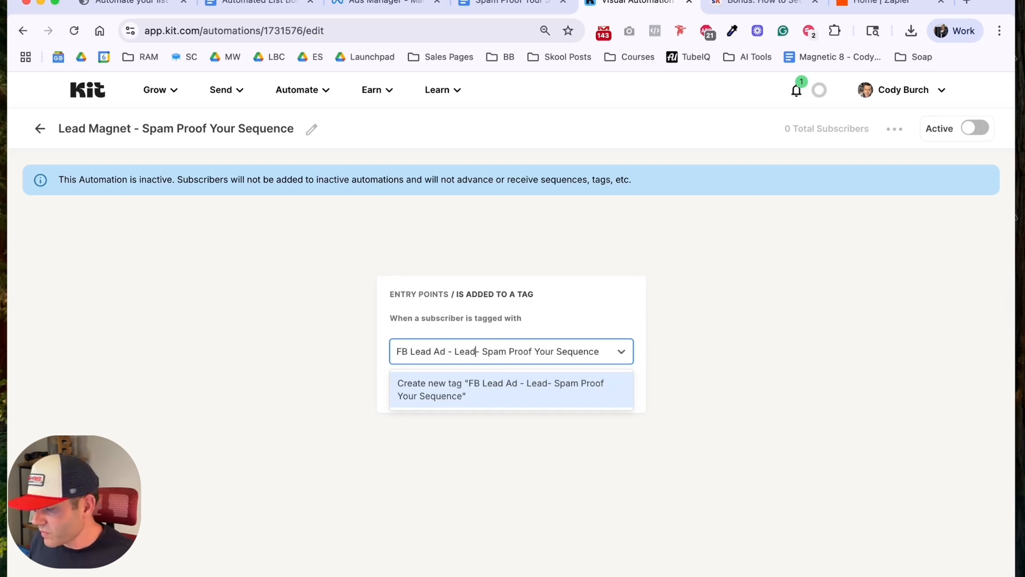
pyautogui.press('BackSpace')
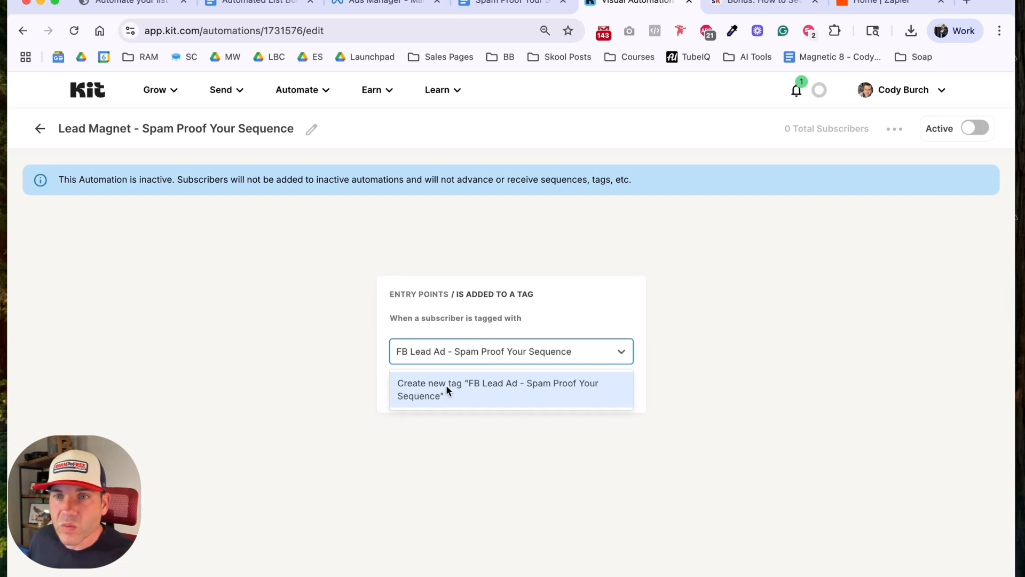
pyautogui.click(495, 392)
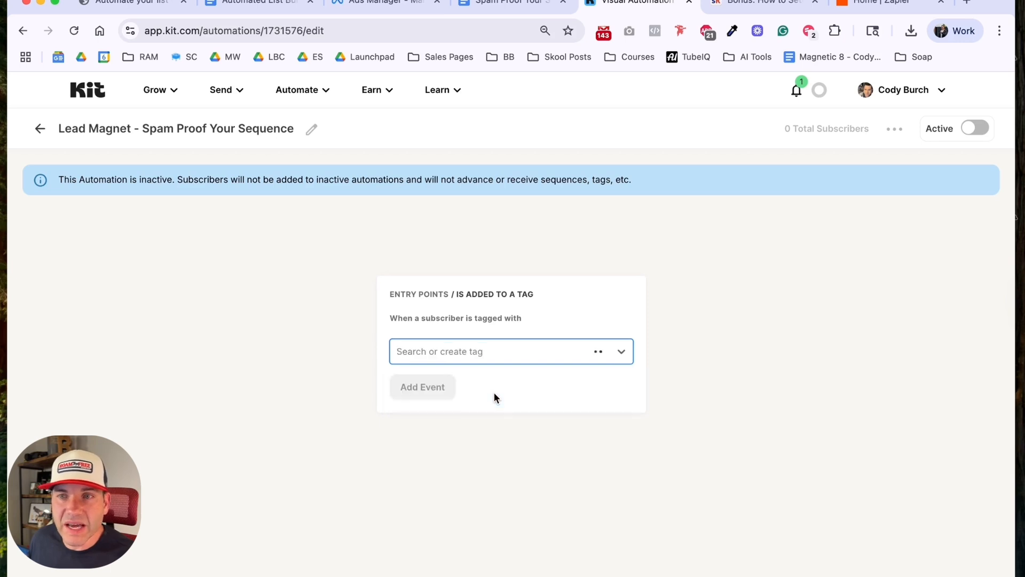
pyautogui.click(431, 385)
# Step: Add an action below the tag that puts subscribers in a new email sequence named "Lead Magnet - Spam Proof Your Sequence"
pyautogui.scroll(-3, 508, 416)
pyautogui.click(511, 252)
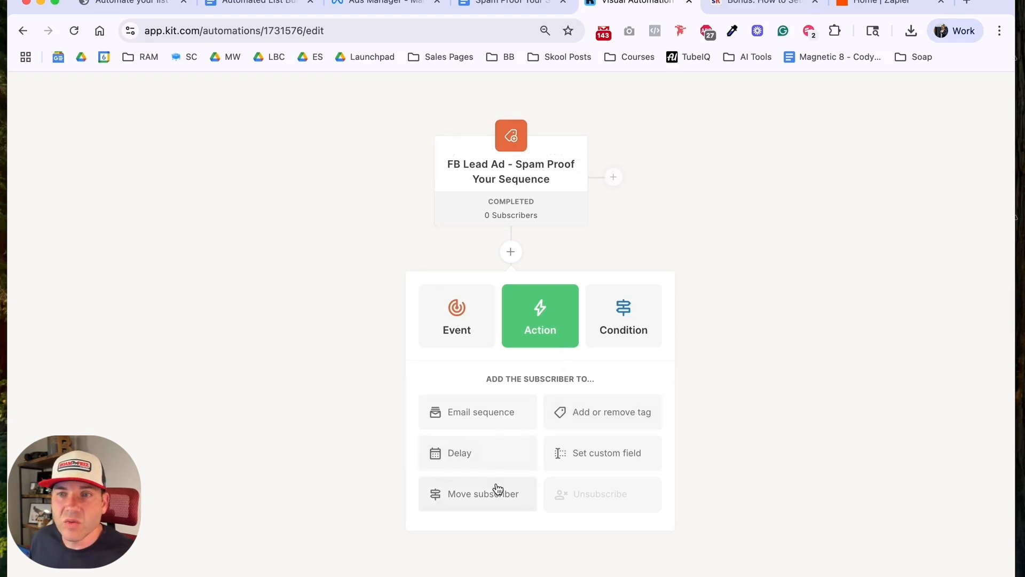
pyautogui.click(492, 420)
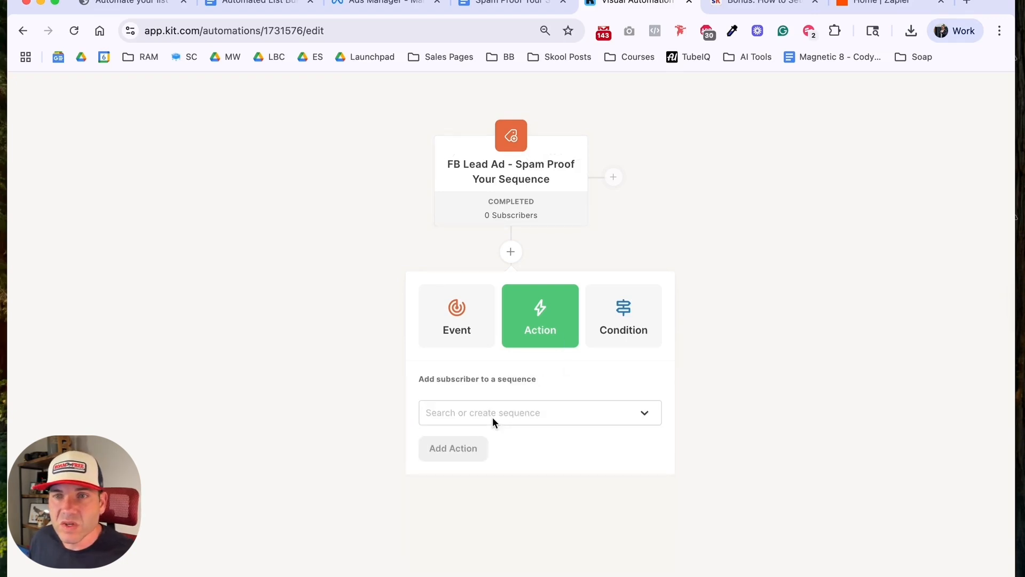
pyautogui.click(493, 418)
pyautogui.write('Lead Magnet - Spam Proof Your Sequence')
pyautogui.click(490, 429)
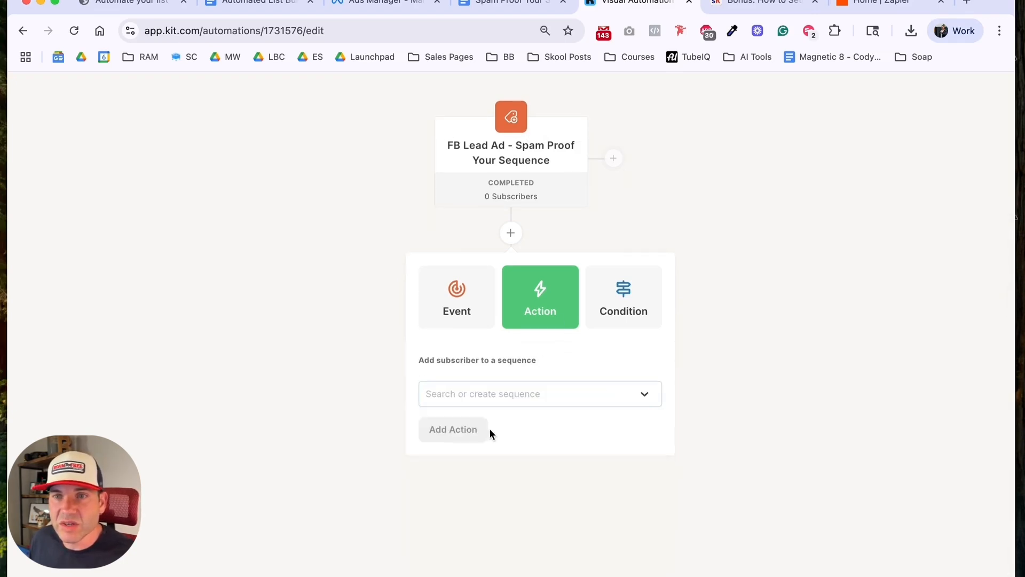
pyautogui.click(461, 432)
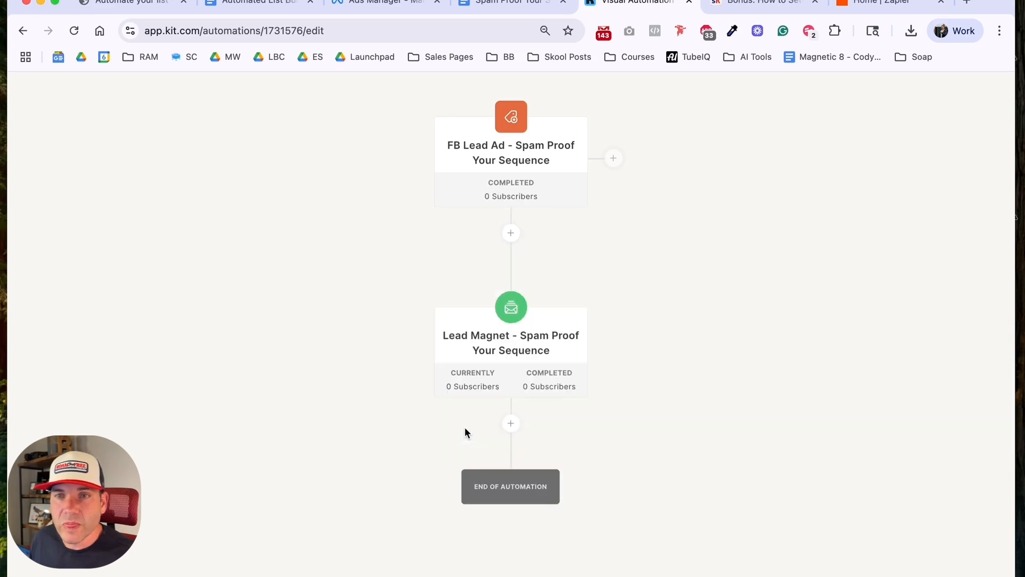
# Step: Open the new sequence for editing and set its first email to send immediately
pyautogui.click(510, 347)
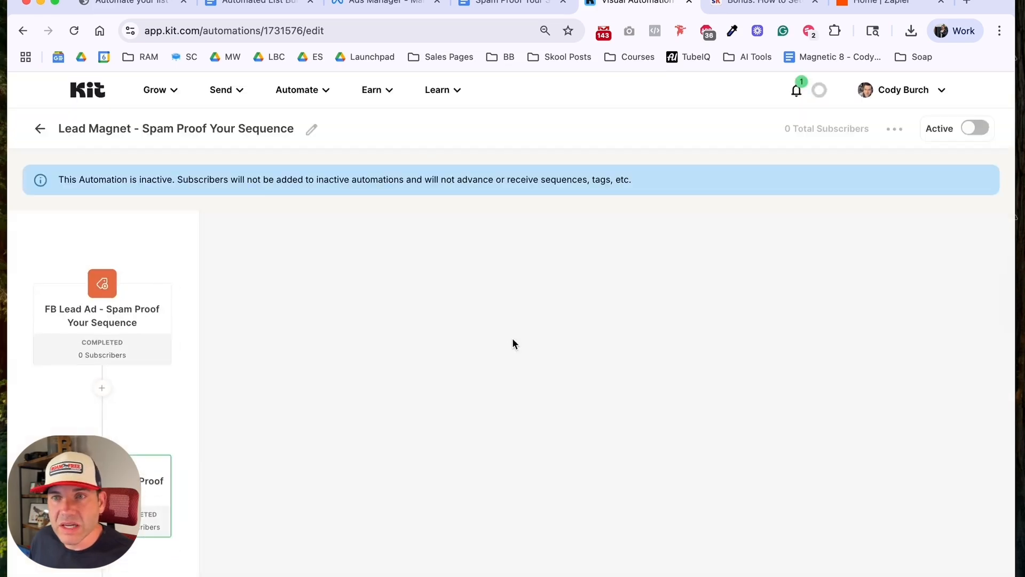
pyautogui.click(351, 362)
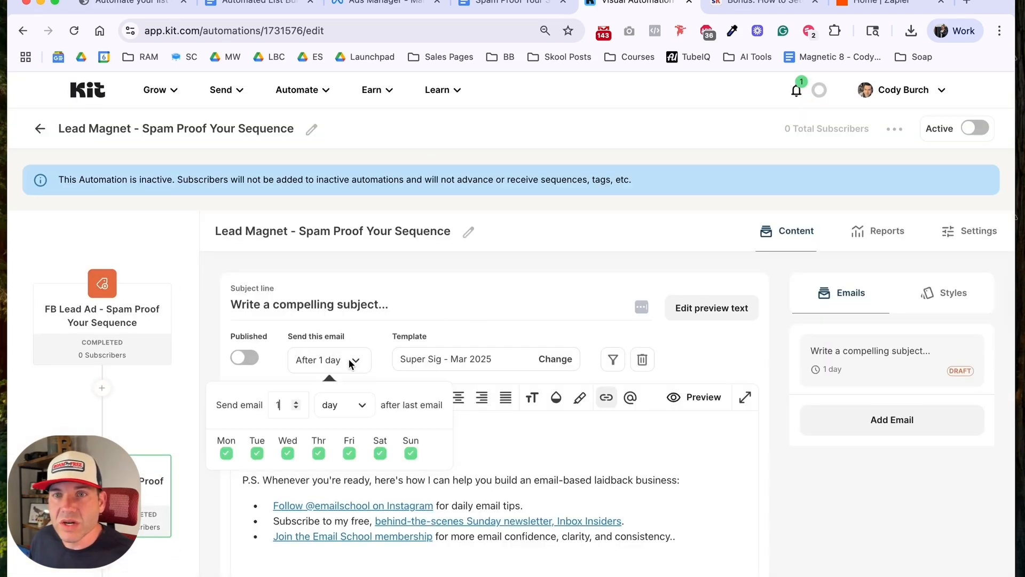
pyautogui.click(296, 407)
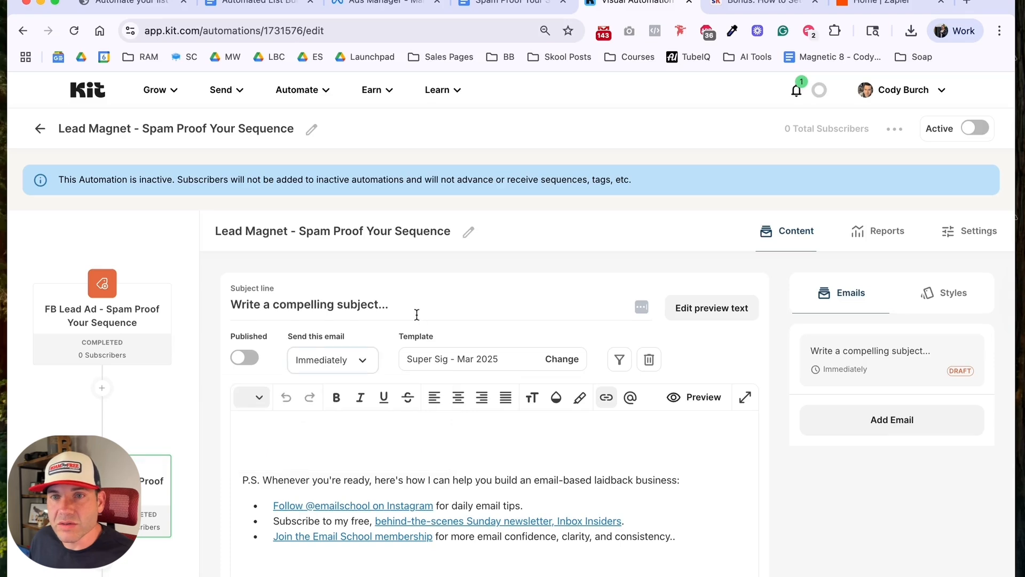
pyautogui.click(348, 368)
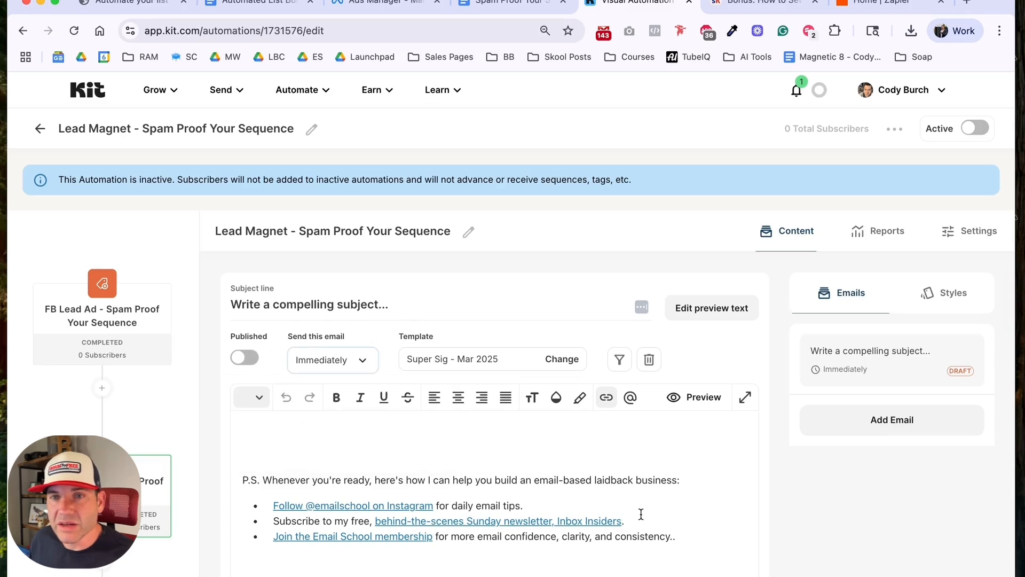
# Step: Replace the email's template text with the greeting "Hey {{ subscriber.first_name }}," using the subscriber first name personalization, and start a new paragraph
pyautogui.click(677, 527)
pyautogui.press('super+a')
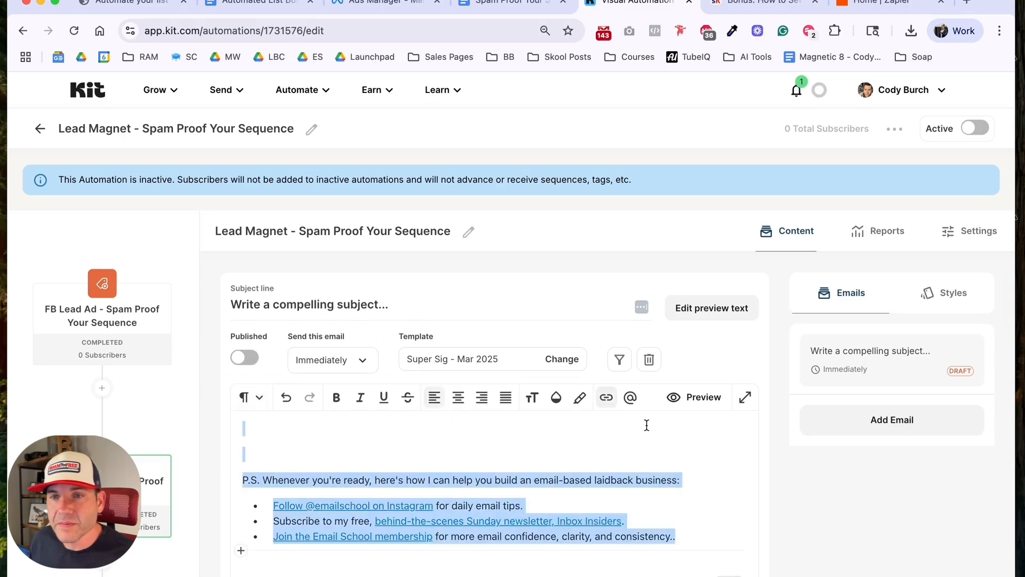
pyautogui.press('BackSpace')
pyautogui.write('Hey')
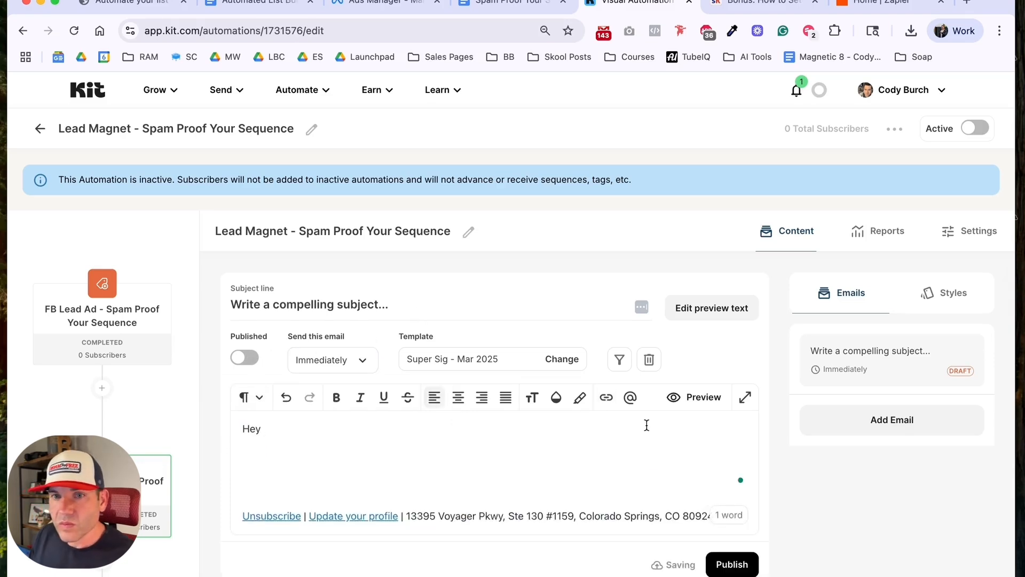
pyautogui.click(631, 398)
pyautogui.click(640, 443)
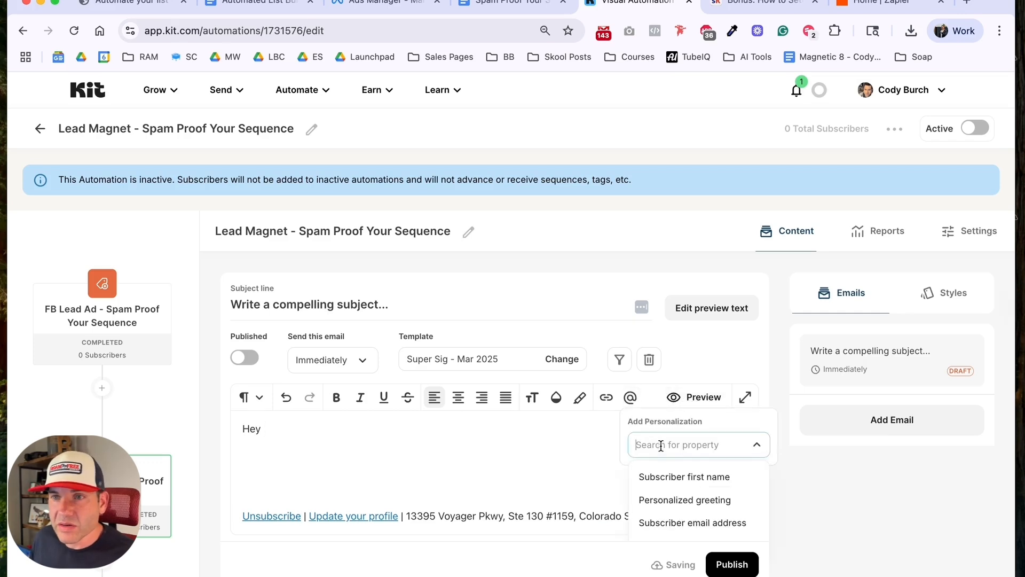
pyautogui.click(663, 475)
pyautogui.click(404, 431)
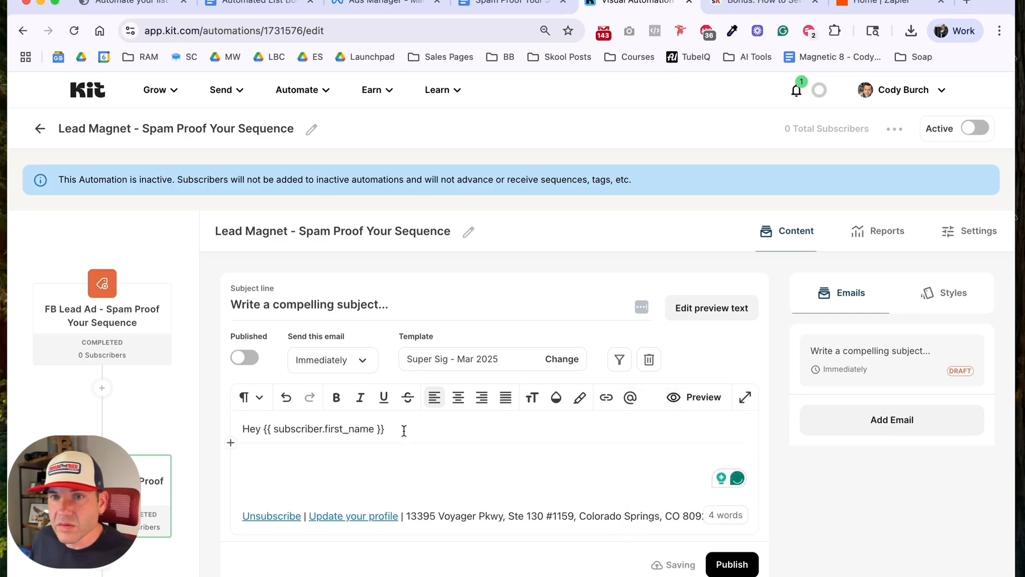
pyautogui.write(',')
pyautogui.press('Return')
pyautogui.write('C')
# Step: Set the email's subject line to "[Delivered] Spam Proof Your Email Checklist"
pyautogui.click(316, 305)
pyautogui.write('[D')
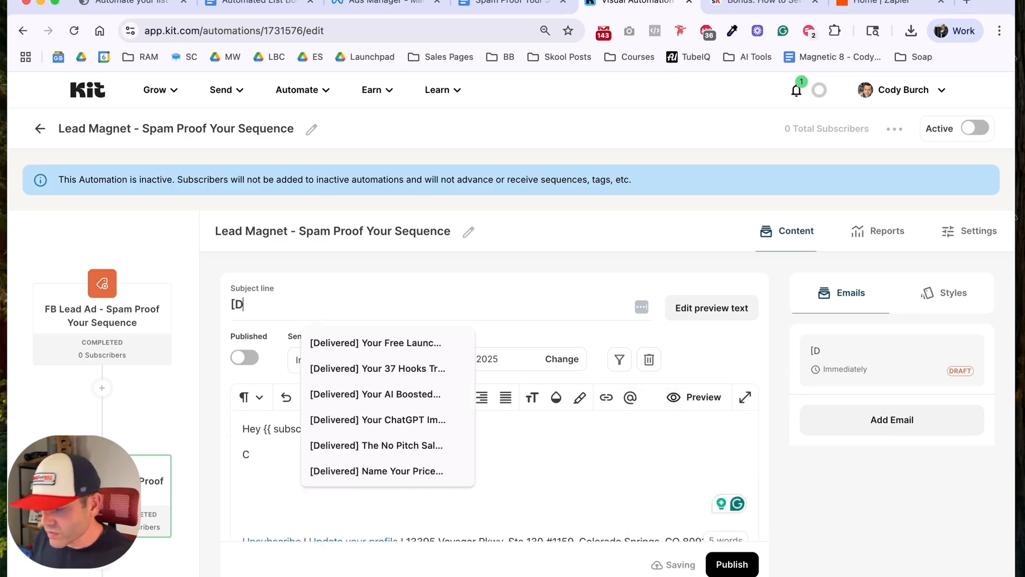
pyautogui.write('elivere')
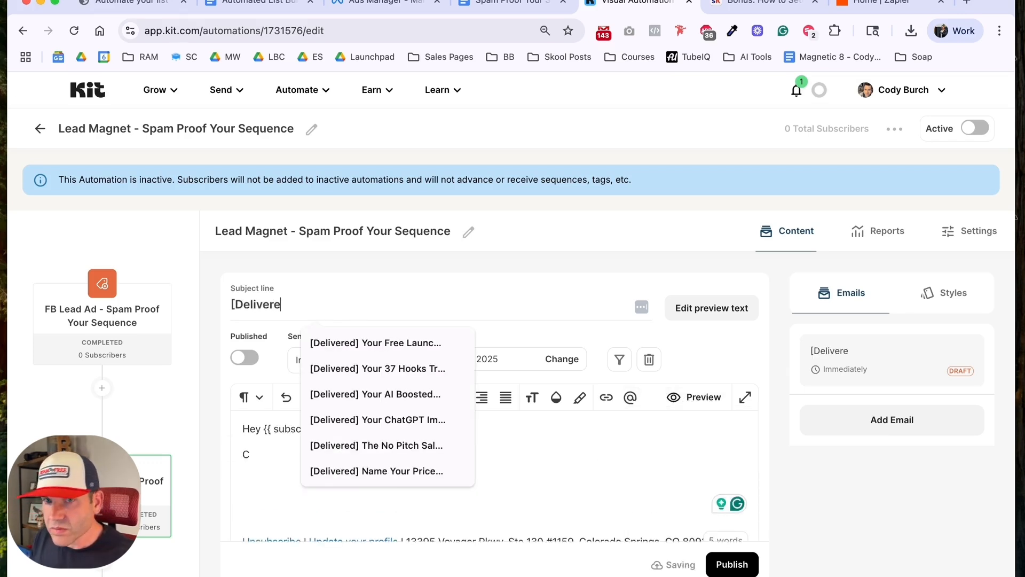
pyautogui.write('d] Spam')
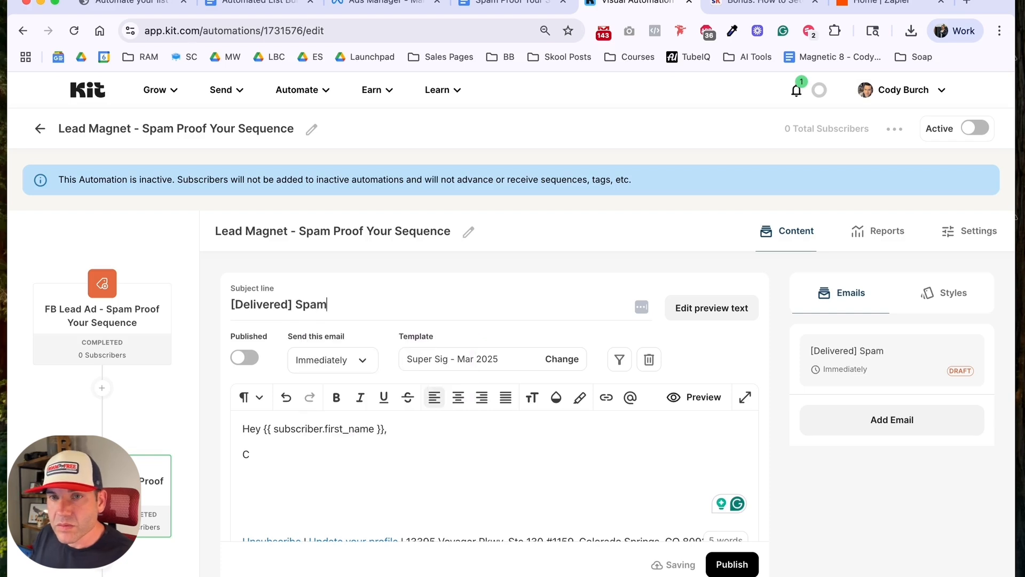
pyautogui.write(' Proof Your Email Schec')
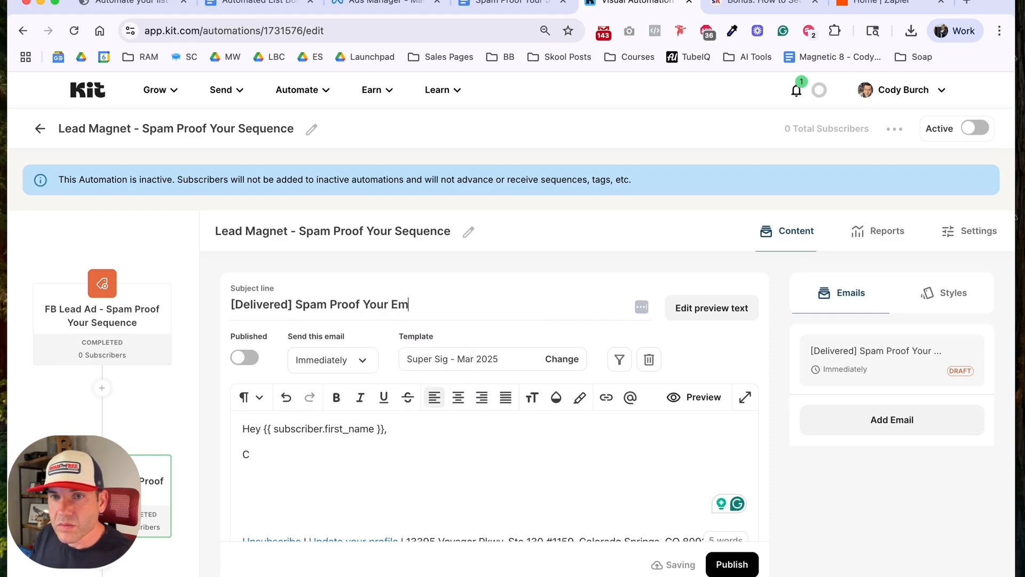
pyautogui.press('BackSpace')
pyautogui.press('BackSpace')
pyautogui.press('BackSpace')
pyautogui.press('BackSpace')
pyautogui.press('BackSpace')
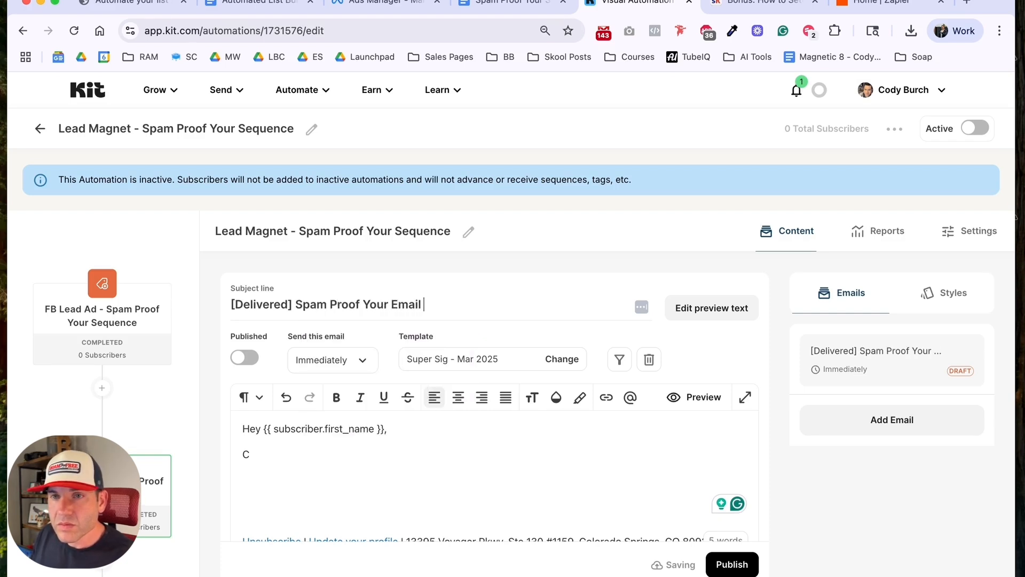
pyautogui.write('Checklist')
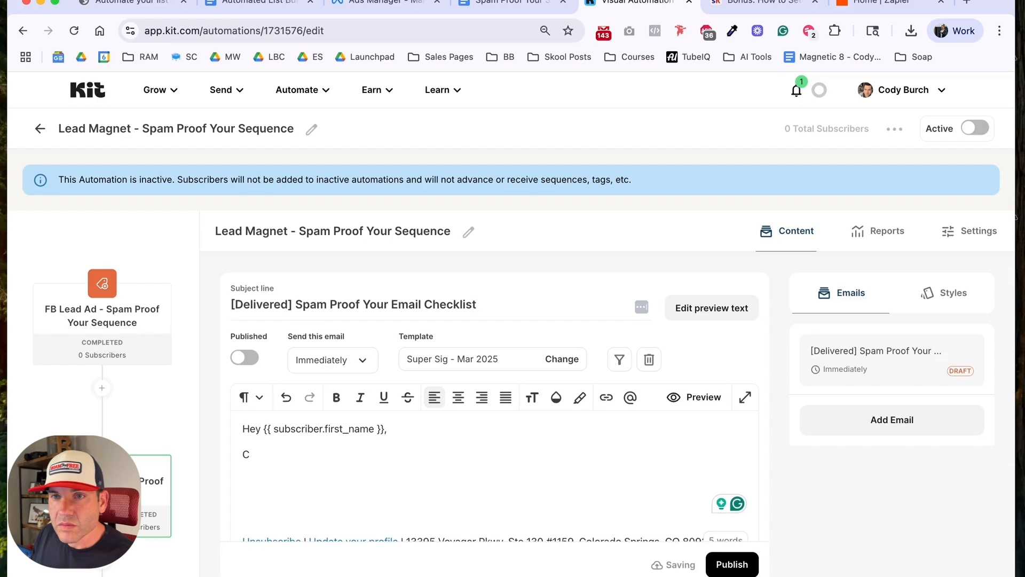
# Step: Write the opening line below the greeting: "Congrats on downloading my "Spam Proof Your Email" Checklist."
pyautogui.click(291, 454)
pyautogui.write('Congr')
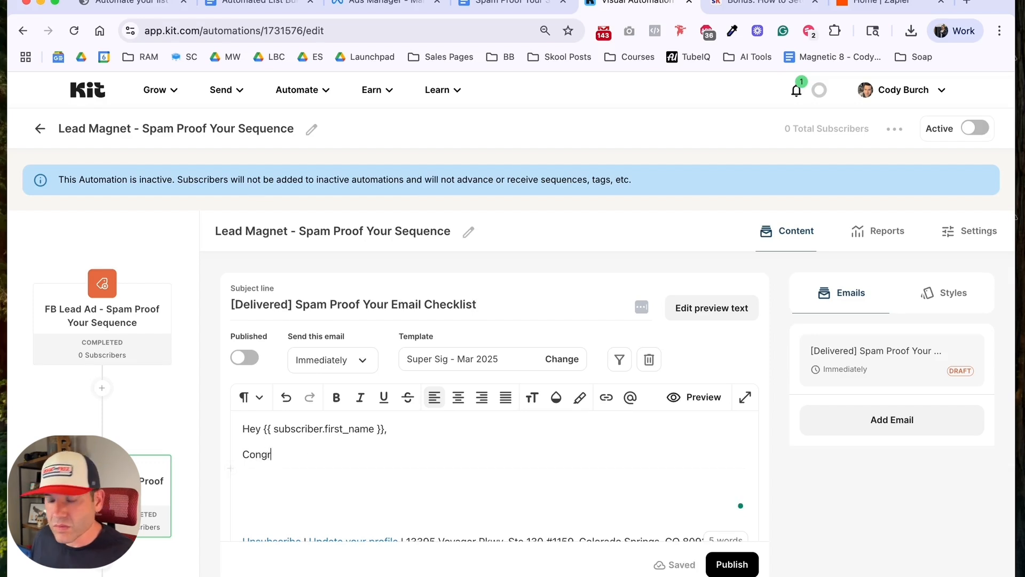
pyautogui.write('ats on downloading my "Spa')
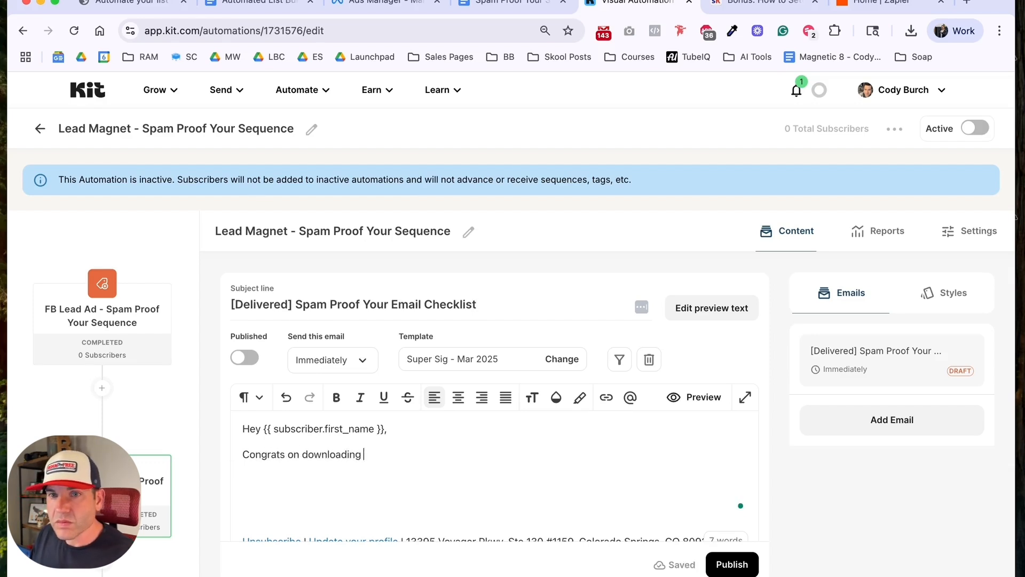
# Step: Add the lines "You're just moments away from landing more of your emails in the inbox." ("moments" italic) and "Click here to download the checklist."
pyautogui.write('o')
pyautogui.write('f your e')
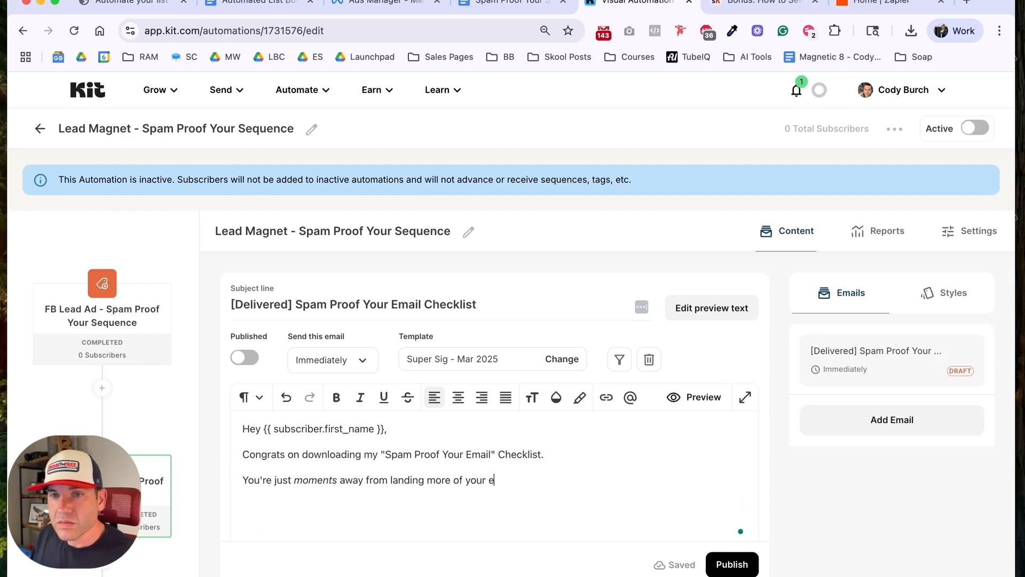
pyautogui.write('mails in the inbox.')
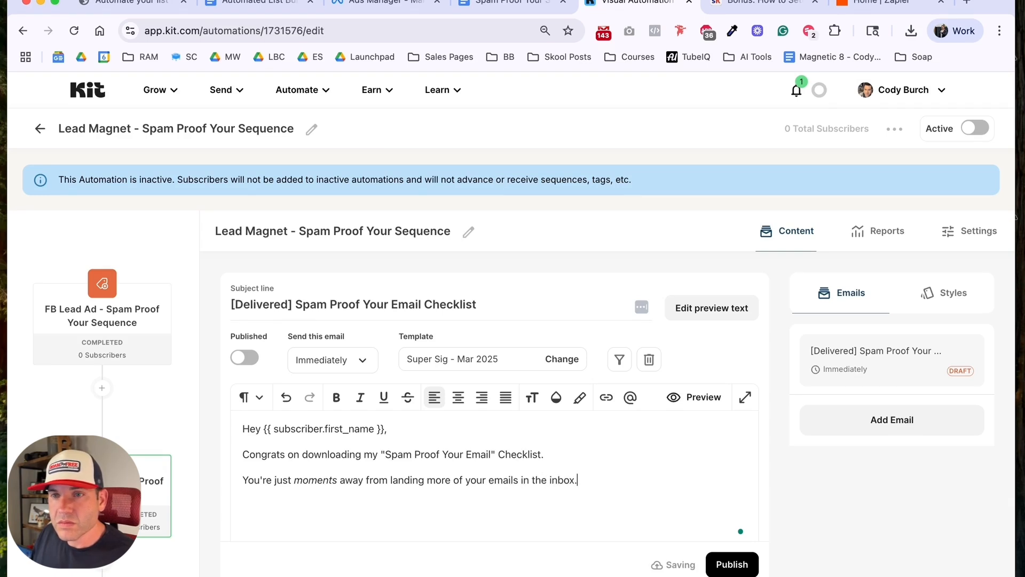
pyautogui.press('Return')
pyautogui.write('Click here ')
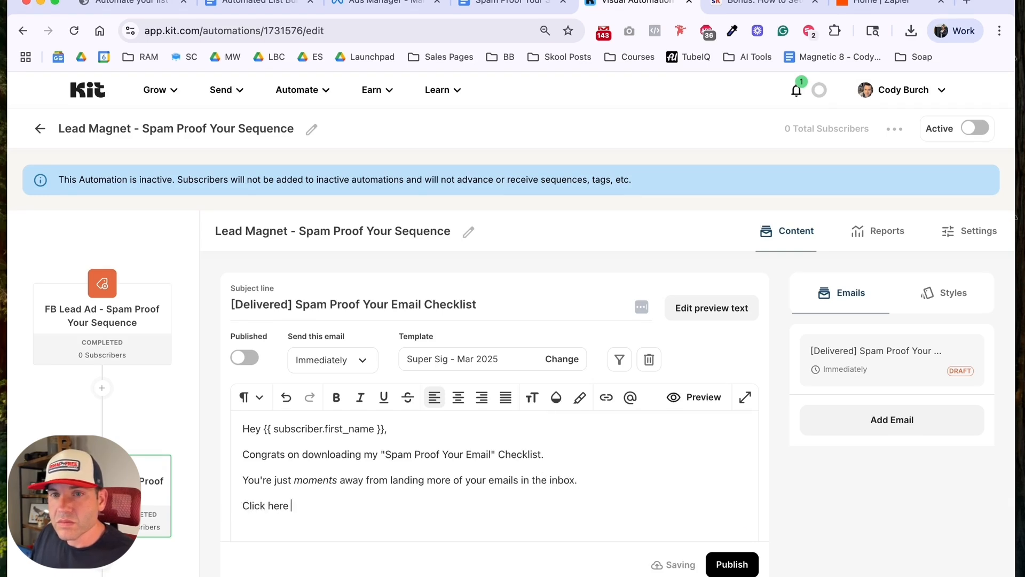
pyautogui.write('to download the checklist.')
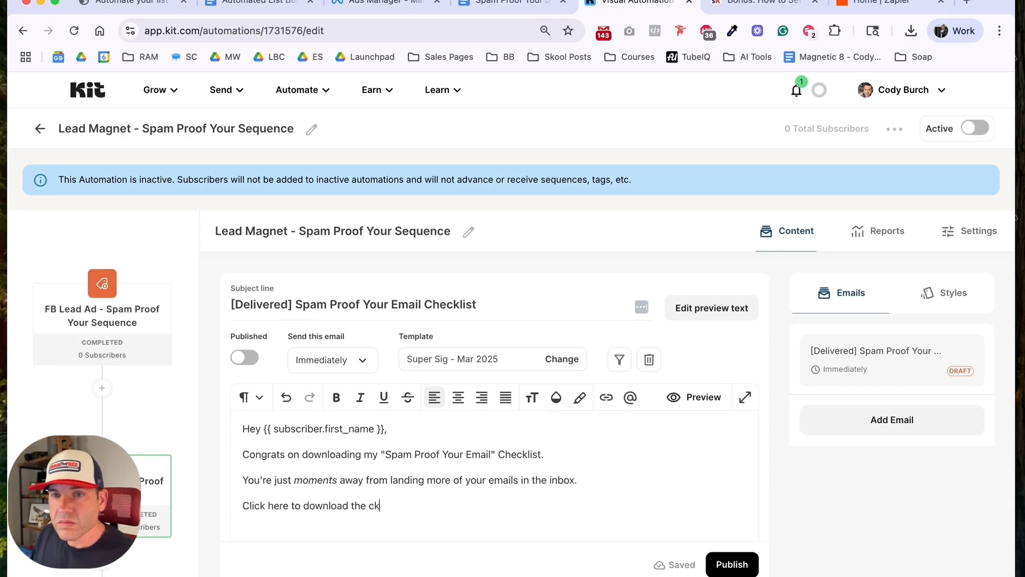
# Step: Insert a button block below the download line and label it "Get The Checklist"
pyautogui.press('Return')
pyautogui.write('/button')
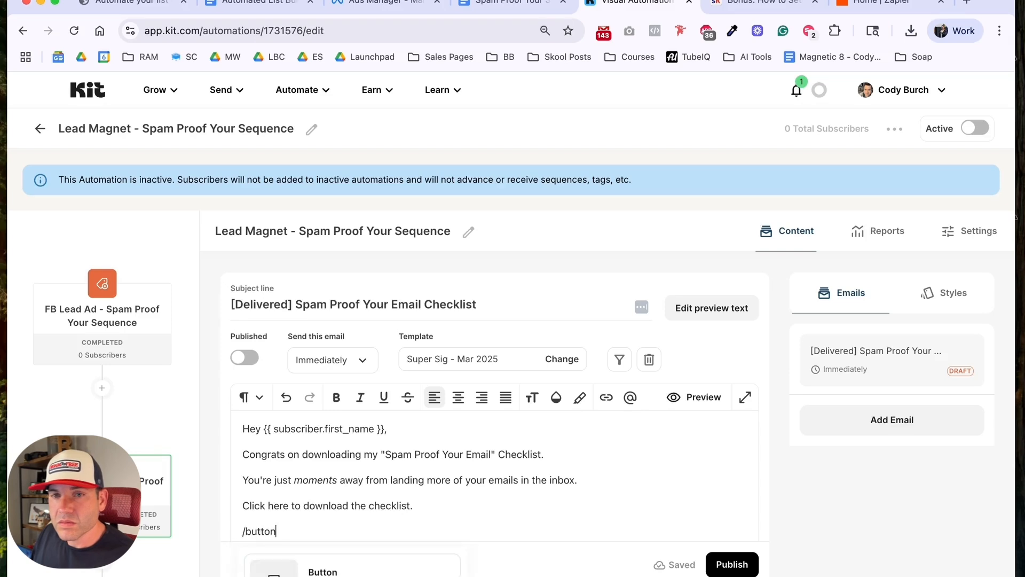
pyautogui.press('Return')
pyautogui.write('Download the Che')
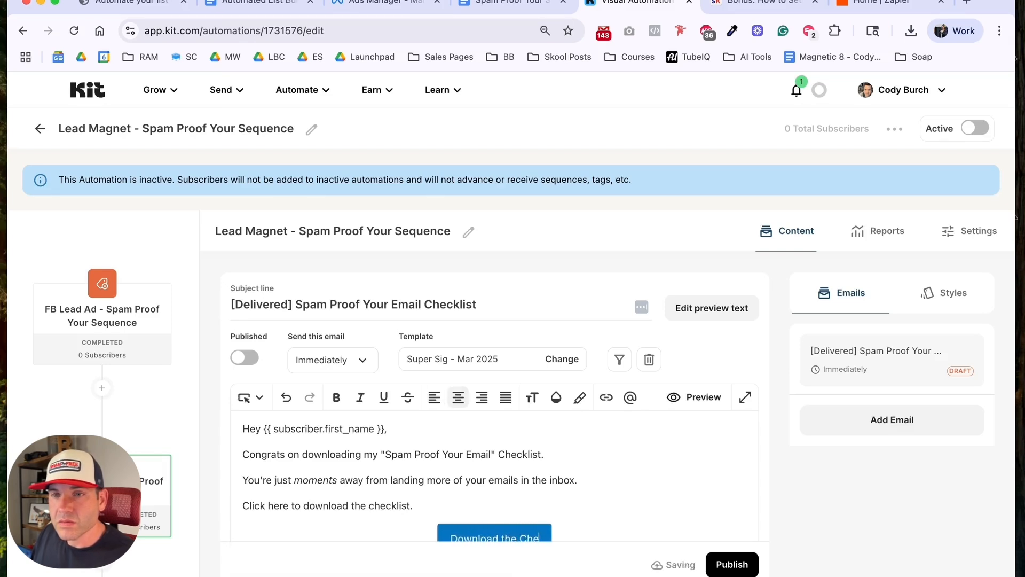
pyautogui.hotkey('ctrl', 'a')
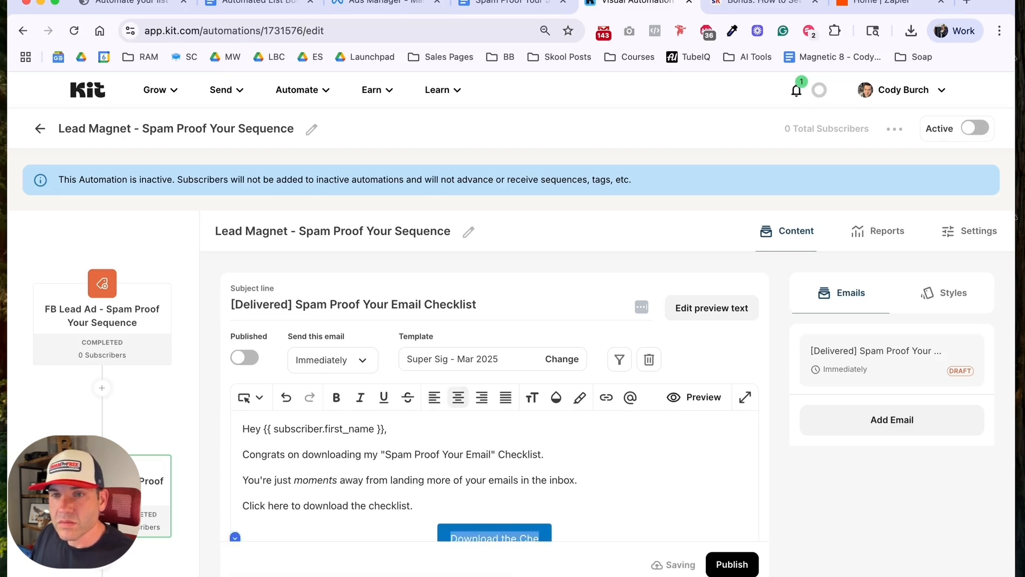
pyautogui.write('Get The Checklist')
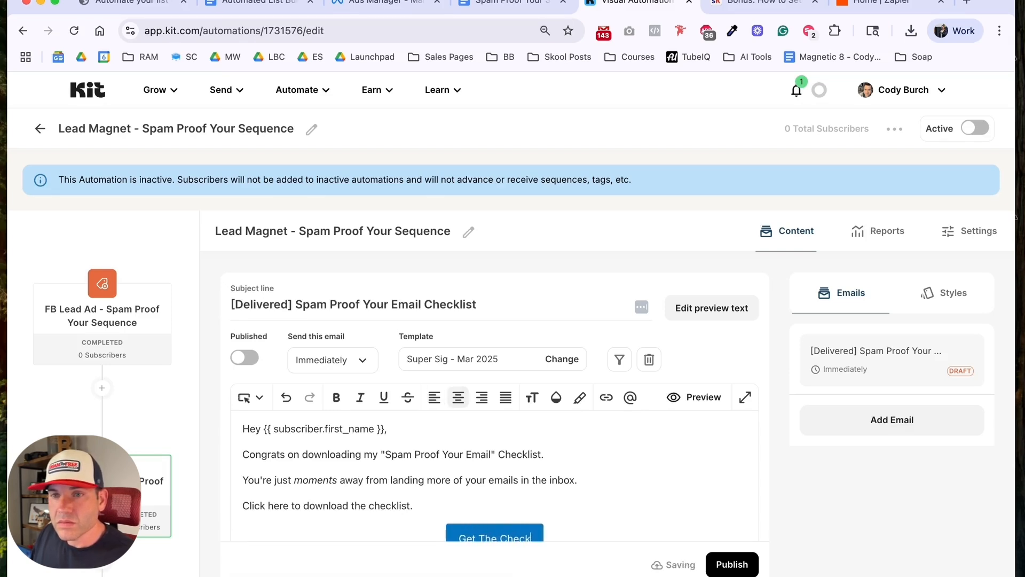
# Step: Sign off the email below the button with a tilde and the sender's first name, leaving an empty line above
pyautogui.press('Return')
pyautogui.press('Return')
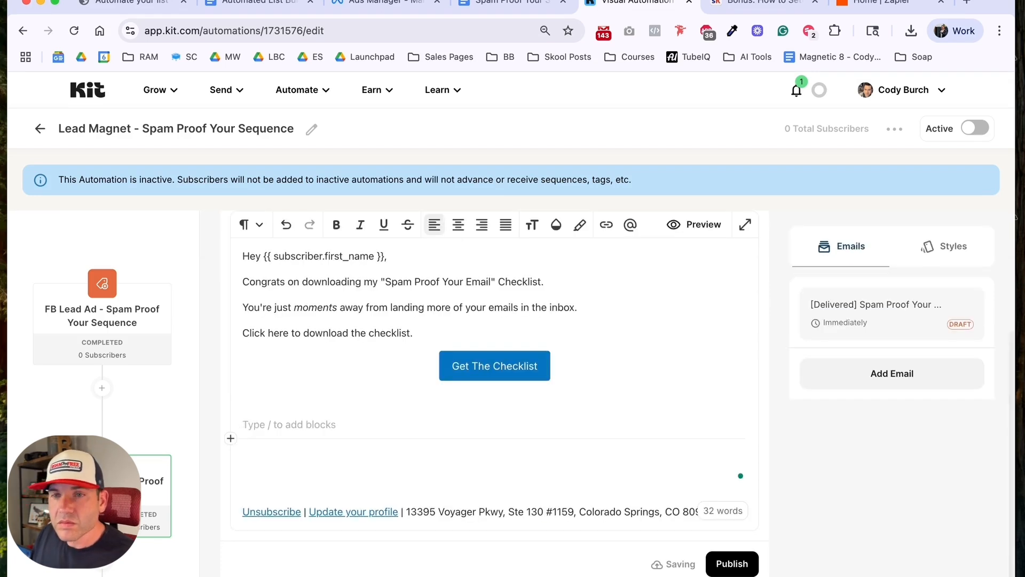
pyautogui.write('~ Cody')
pyautogui.press('Return')
# Step: Write the postscript "P.S. If you want more winning email strategies (like list-building, engagement, and sales-making), check out Email School."
pyautogui.write('P.S. If you like')
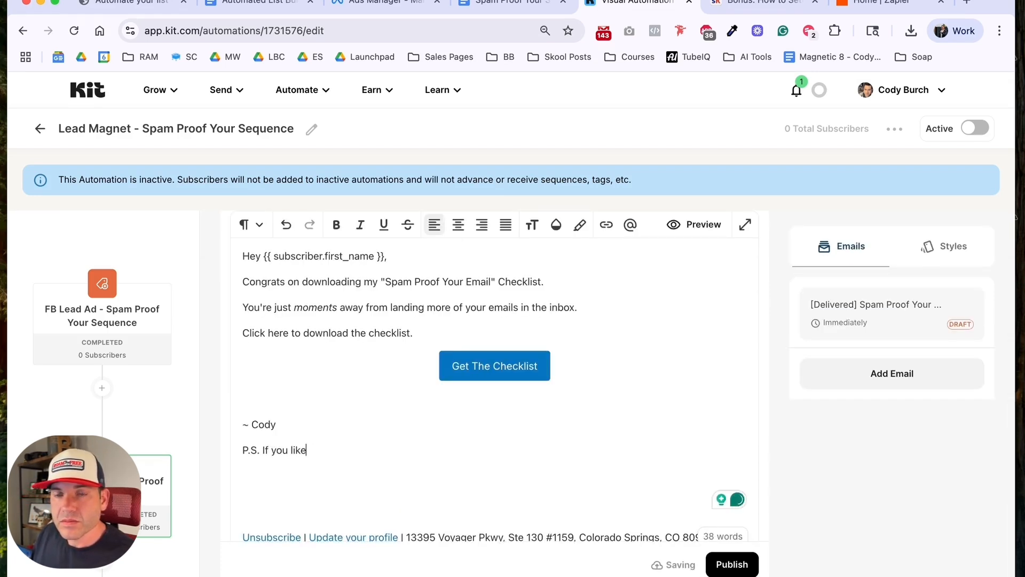
pyautogui.press('BackSpace')
pyautogui.press('BackSpace')
pyautogui.press('BackSpace')
pyautogui.press('BackSpace')
pyautogui.write('want more winning email strategies (like list-buil')
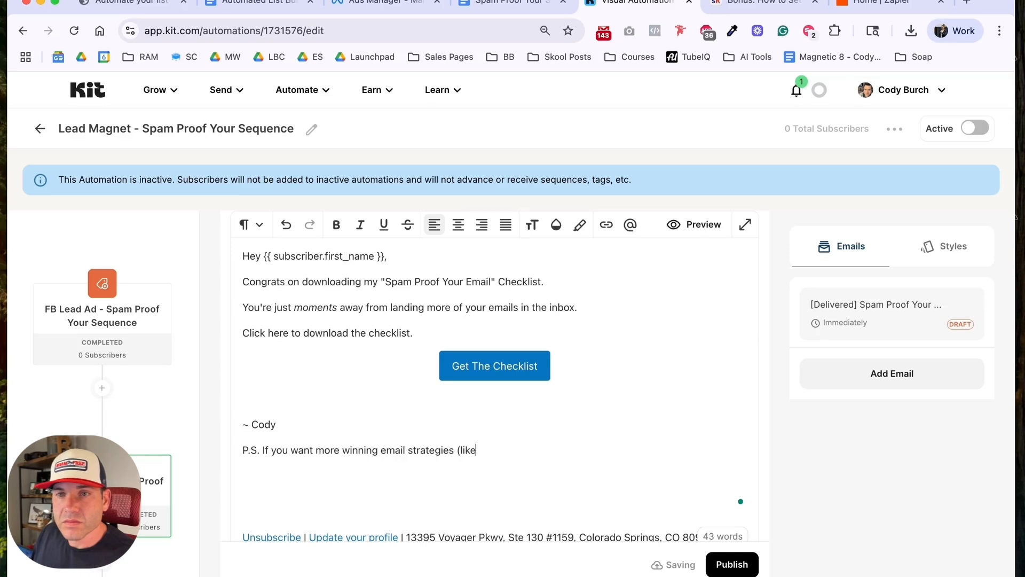
pyautogui.write('ding')
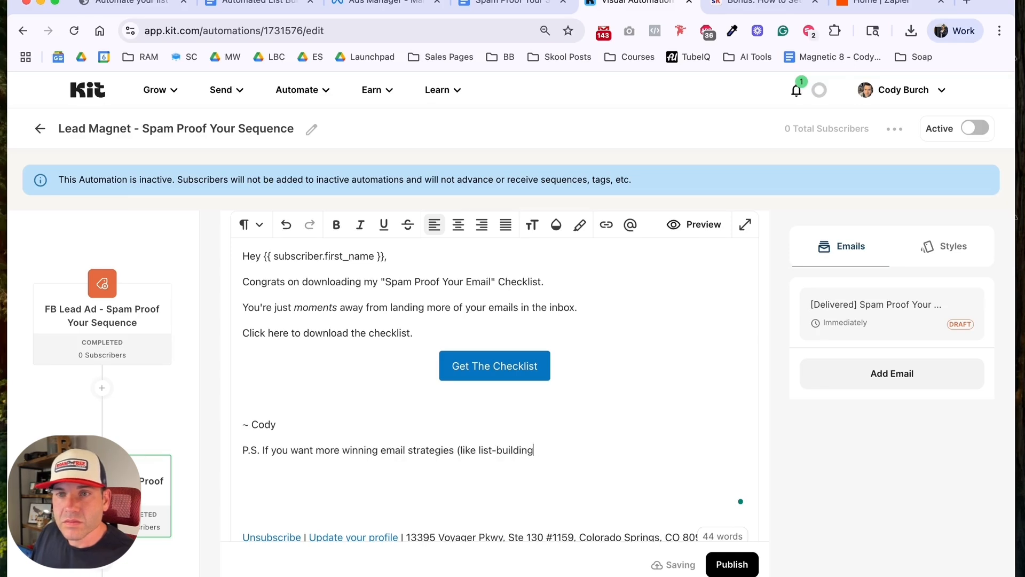
pyautogui.write(', engagement, and sal')
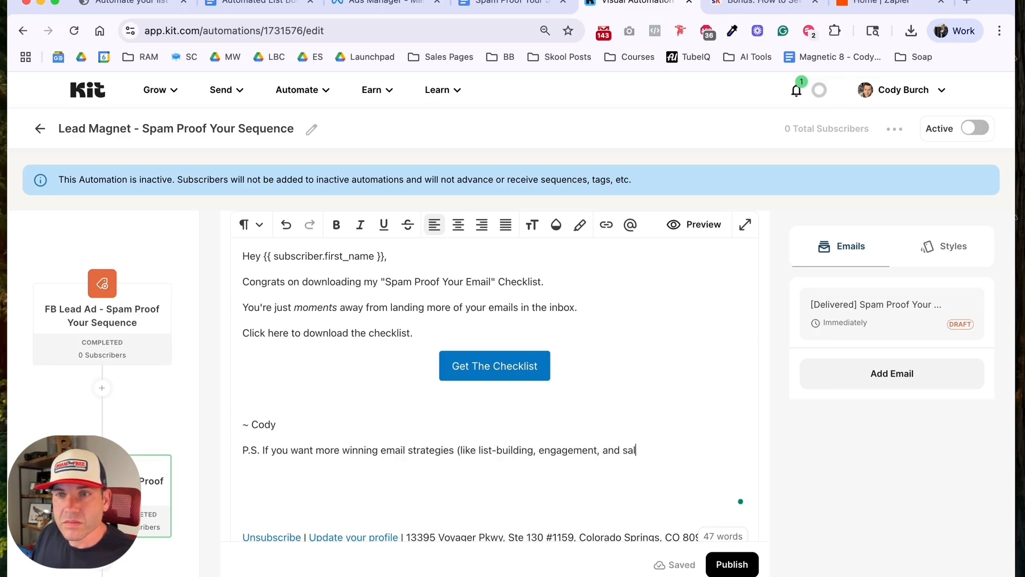
pyautogui.write('es-making), check')
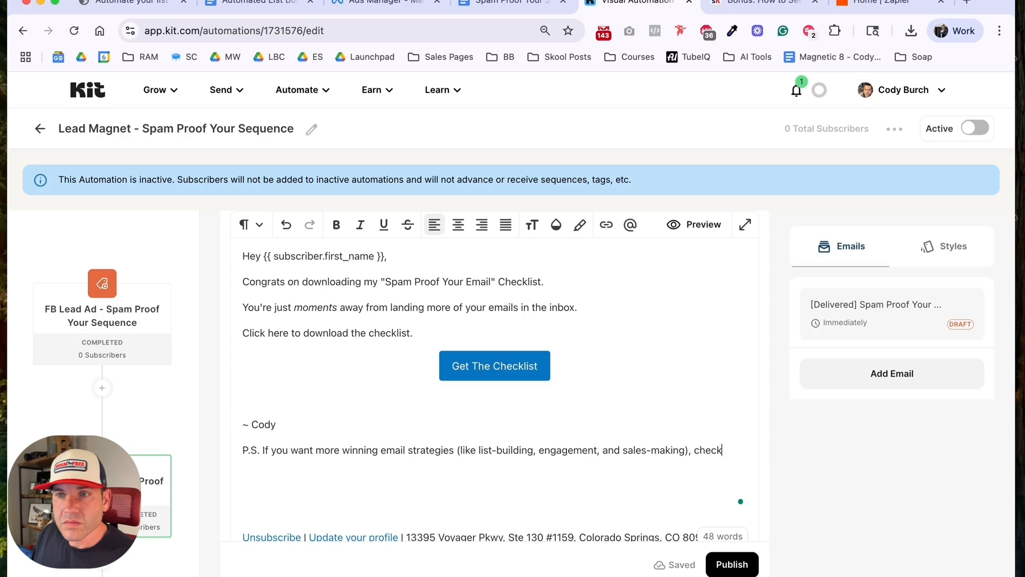
pyautogui.write(' out Email School.')
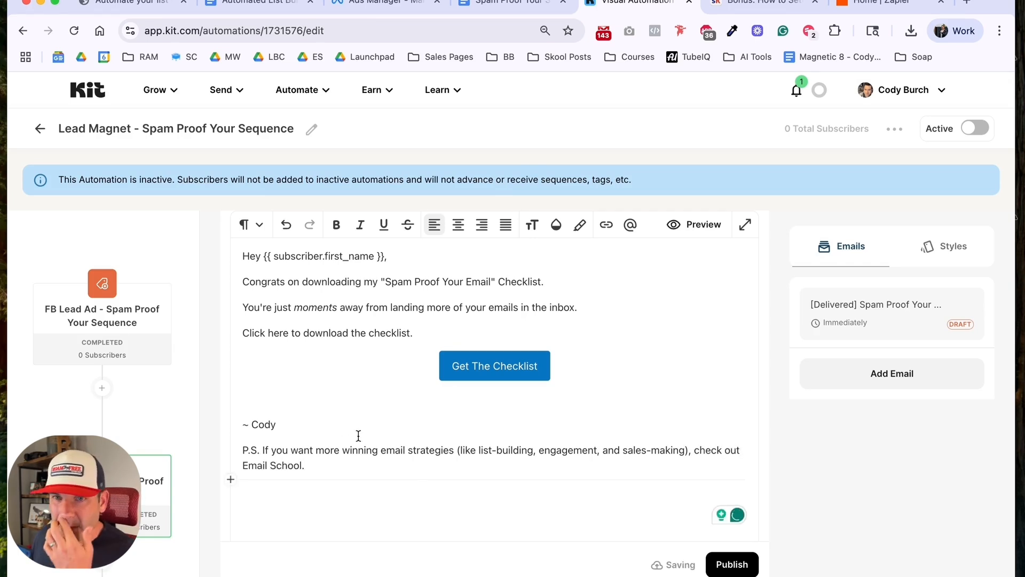
# Step: Fill the empty line between the button and the sign-off with "Enjoy!"
pyautogui.scroll(1, 358, 436)
pyautogui.click(379, 446)
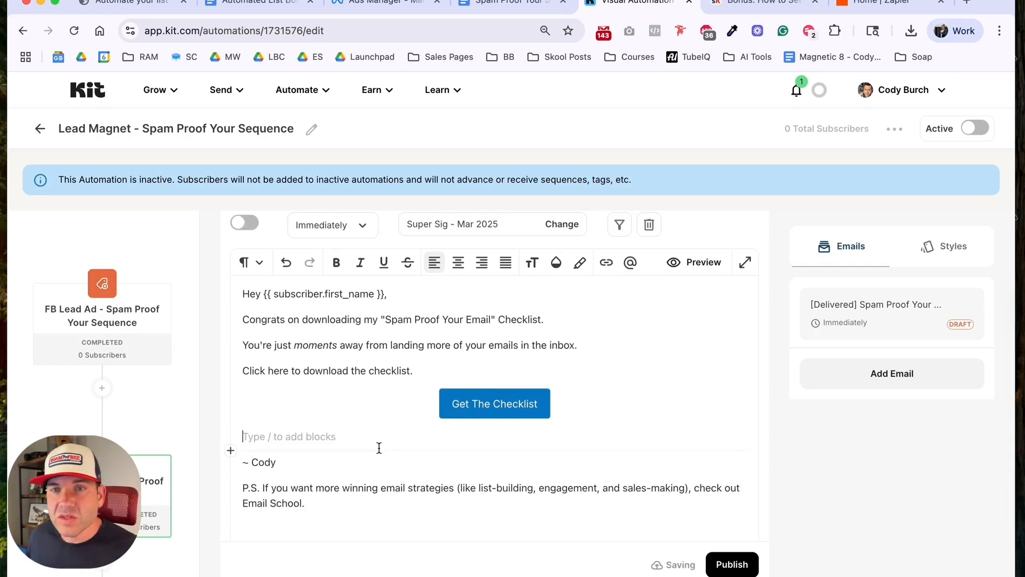
pyautogui.write('Enjoy!')
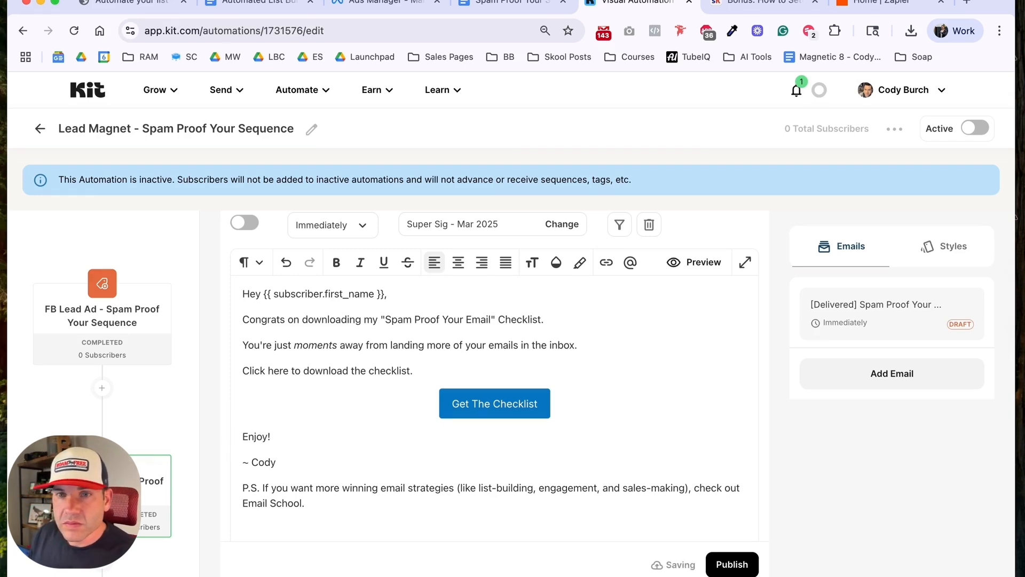
# Step: Left-align the "Get The Checklist" button and set its background color to the saved orange FF8552
pyautogui.click(499, 411)
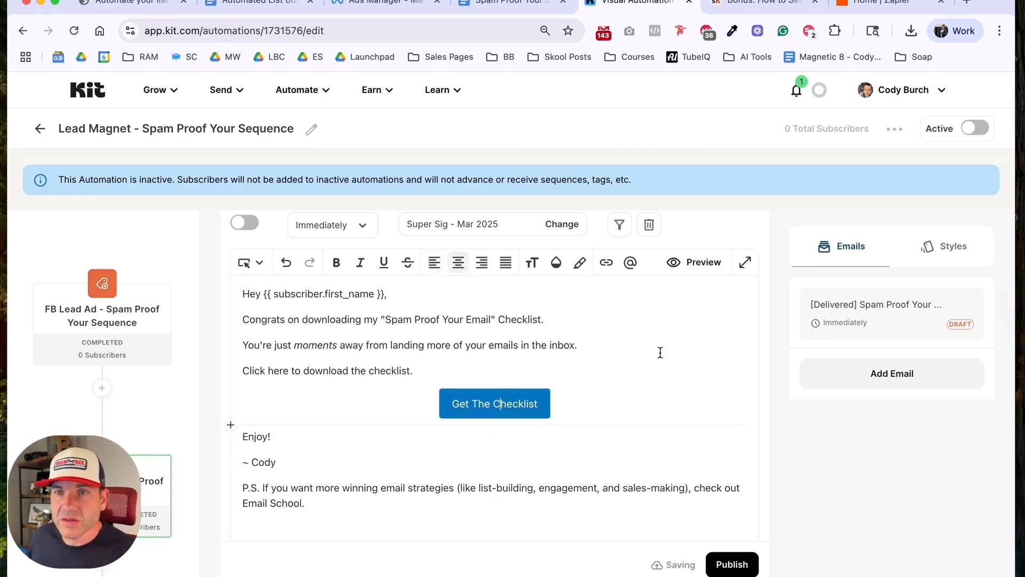
pyautogui.click(927, 247)
pyautogui.scroll(-5, 881, 427)
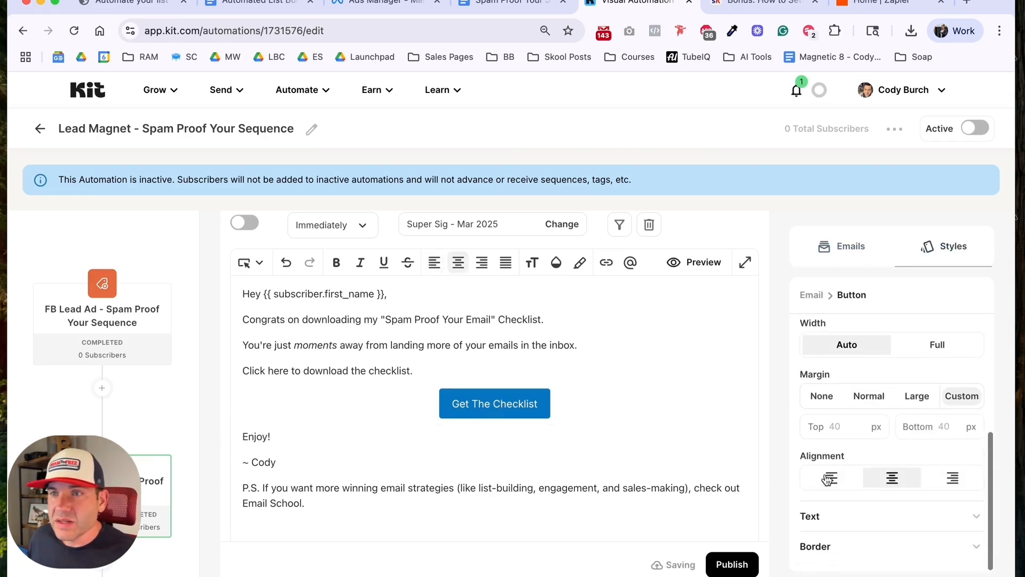
pyautogui.click(829, 483)
pyautogui.scroll(5, 827, 436)
pyautogui.click(822, 402)
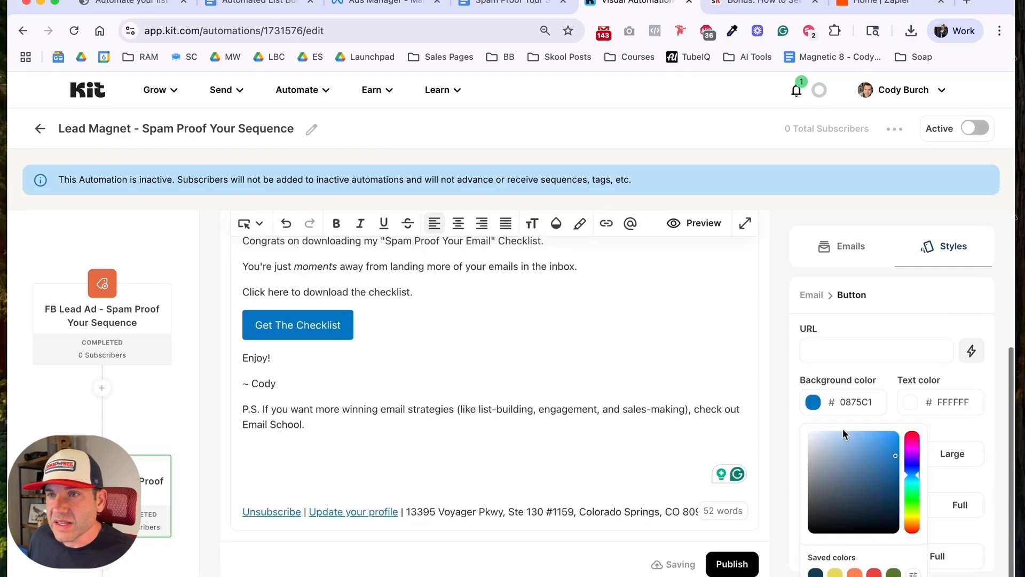
pyautogui.click(854, 571)
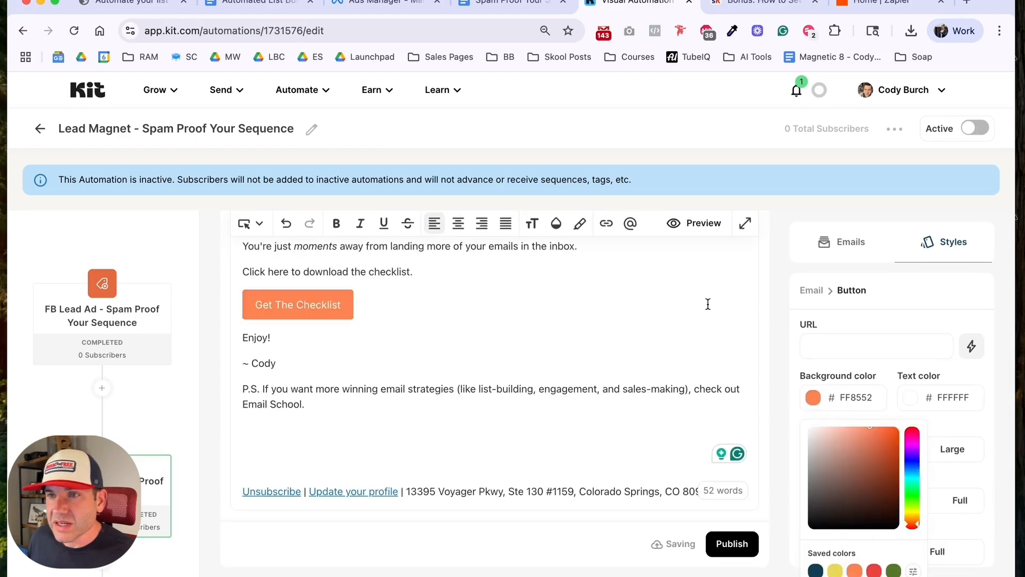
# Step: Copy the share link of the Spam Proof checklist document in Google Docs and set it as the URL of the Kit email's button
pyautogui.click(543, 2)
pyautogui.click(886, 93)
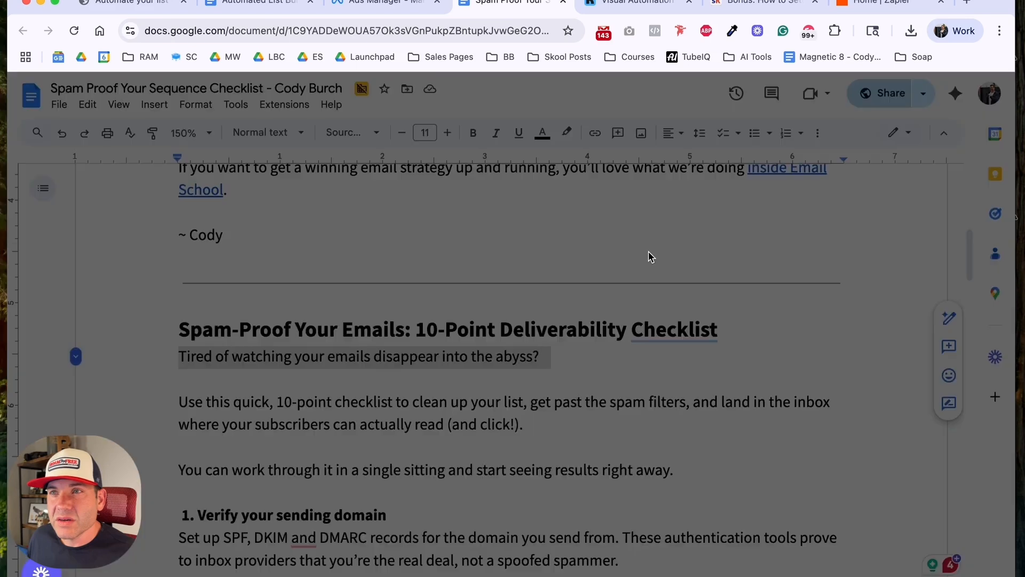
pyautogui.click(367, 431)
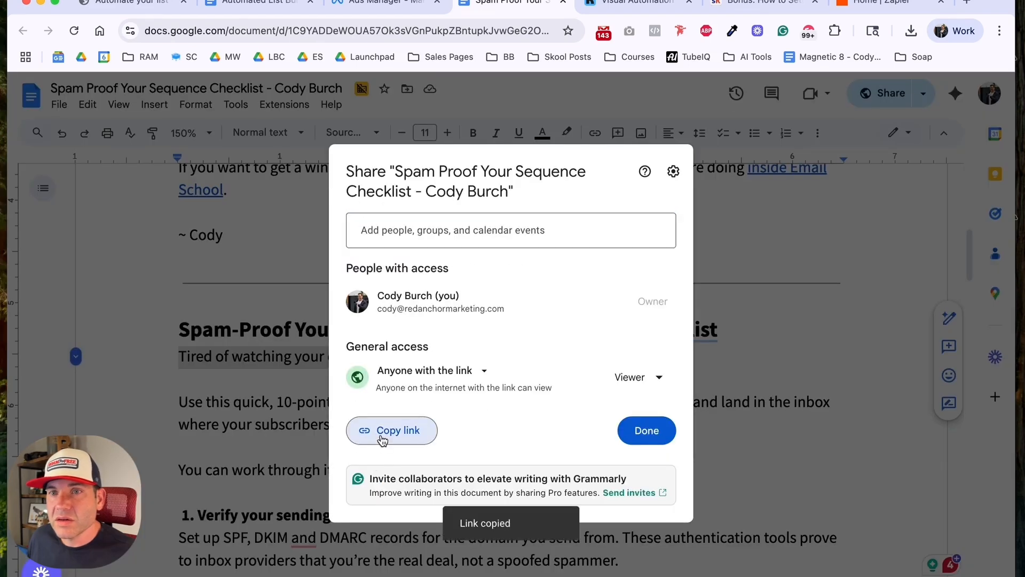
pyautogui.click(604, 5)
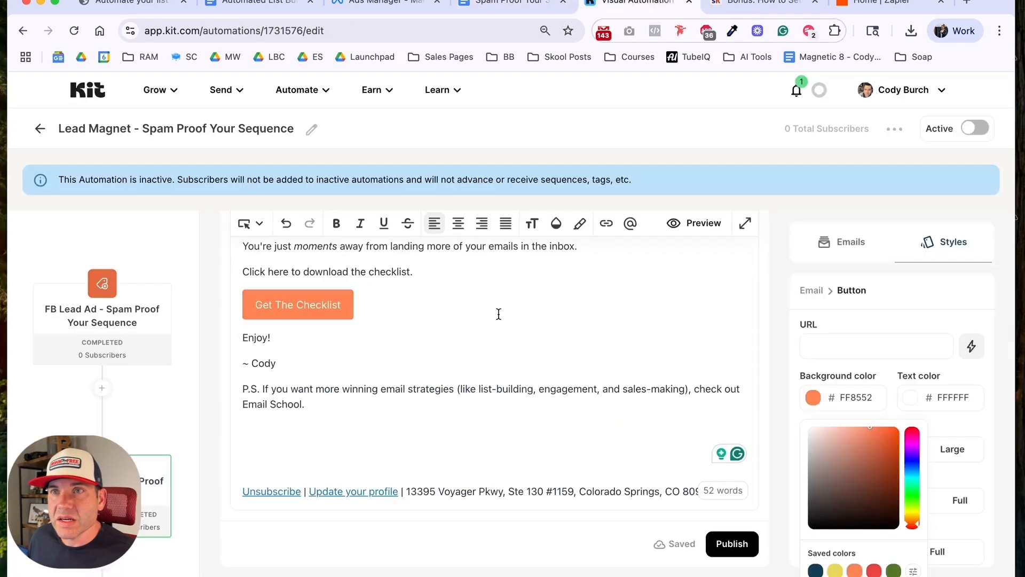
pyautogui.click(876, 346)
pyautogui.press('super+v')
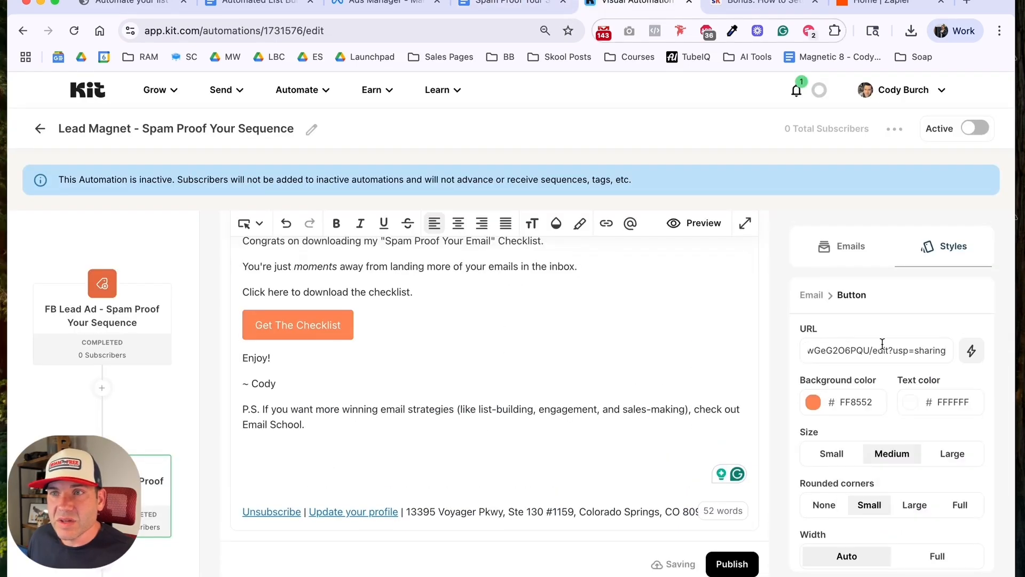
# Step: Link the line "Click here to download the checklist." to the copied checklist document link
pyautogui.click(454, 310)
pyautogui.tripleClick(382, 289)
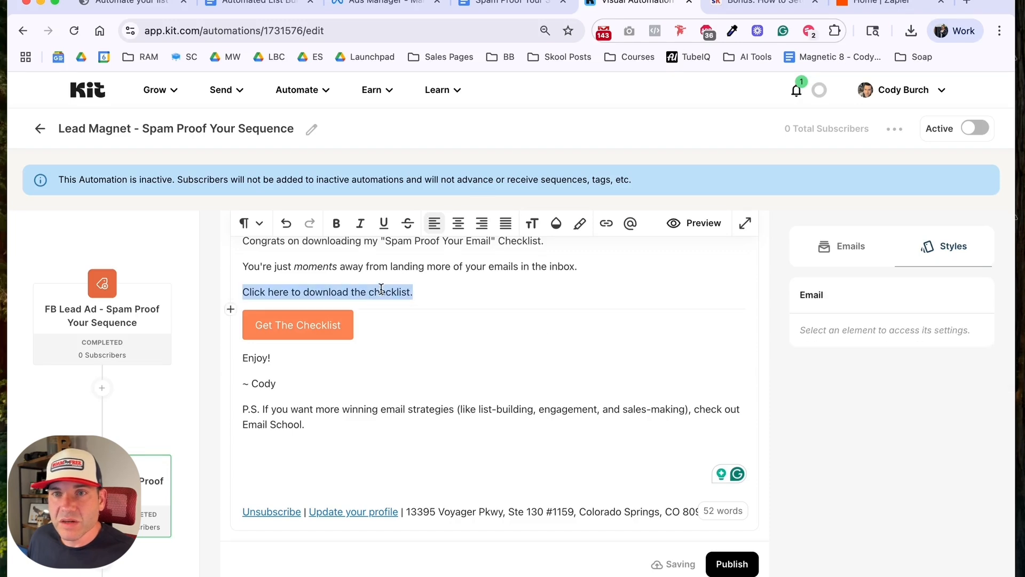
pyautogui.click(606, 224)
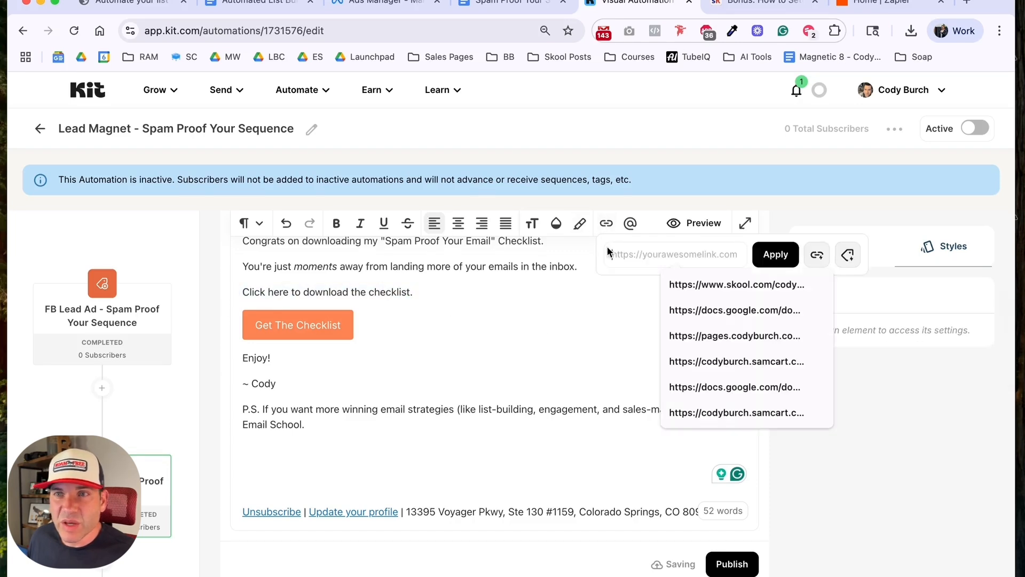
pyautogui.press('super+v')
pyautogui.click(774, 254)
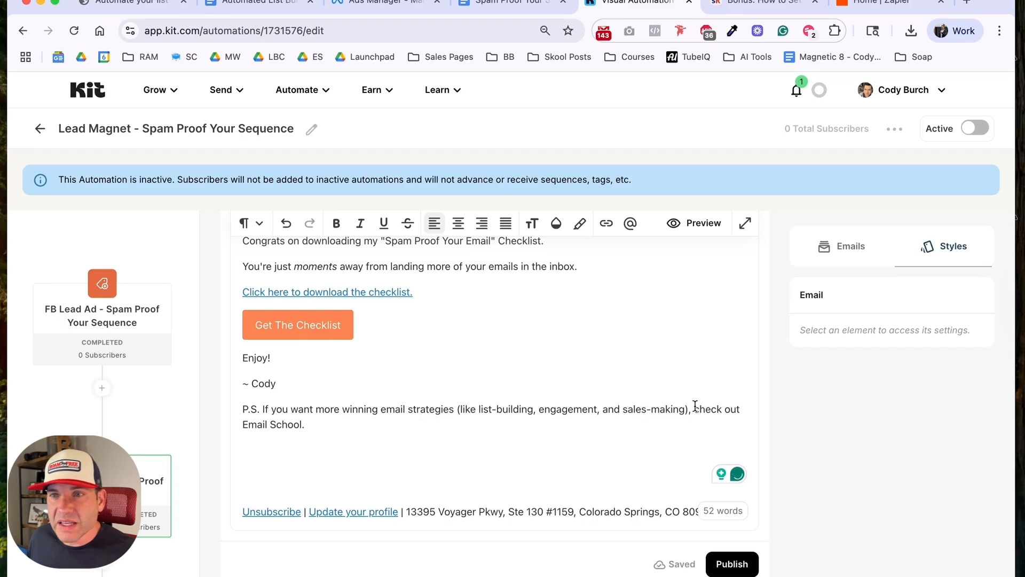
# Step: Link "check out Email School" in the postscript using the existing link trigger "Email School Link"
pyautogui.moveTo(694, 409); pyautogui.dragTo(304, 425)
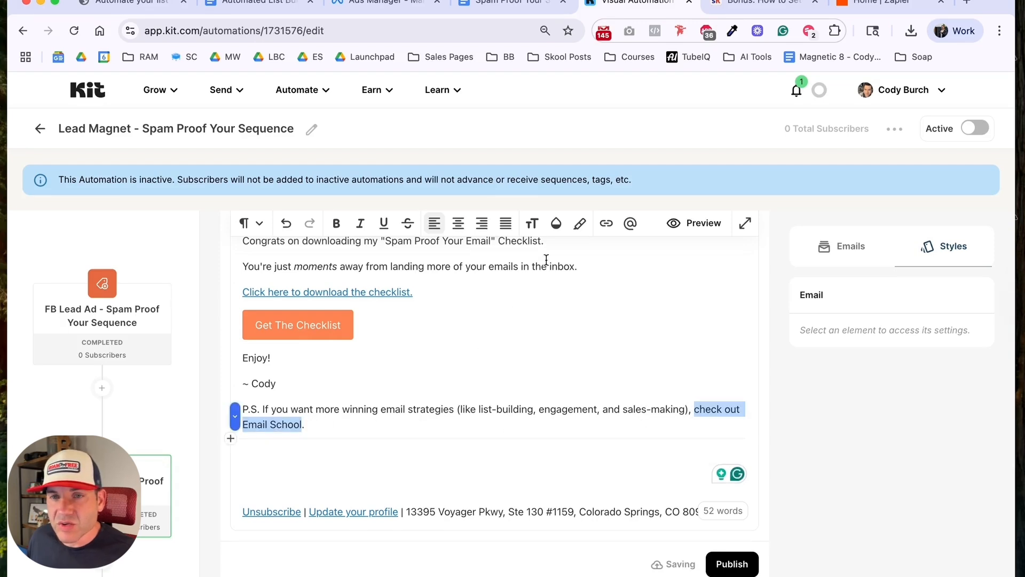
pyautogui.click(607, 224)
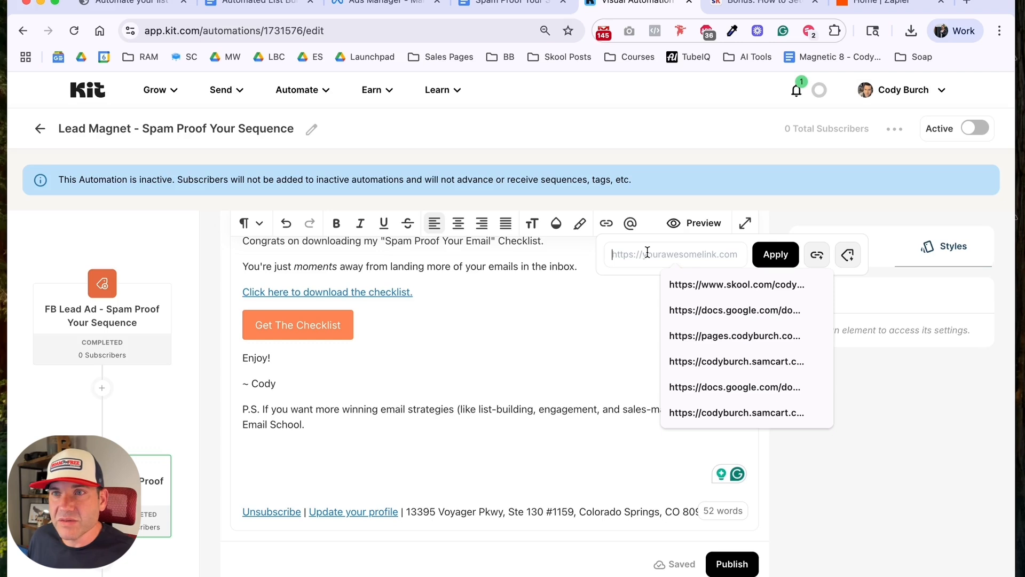
pyautogui.click(817, 254)
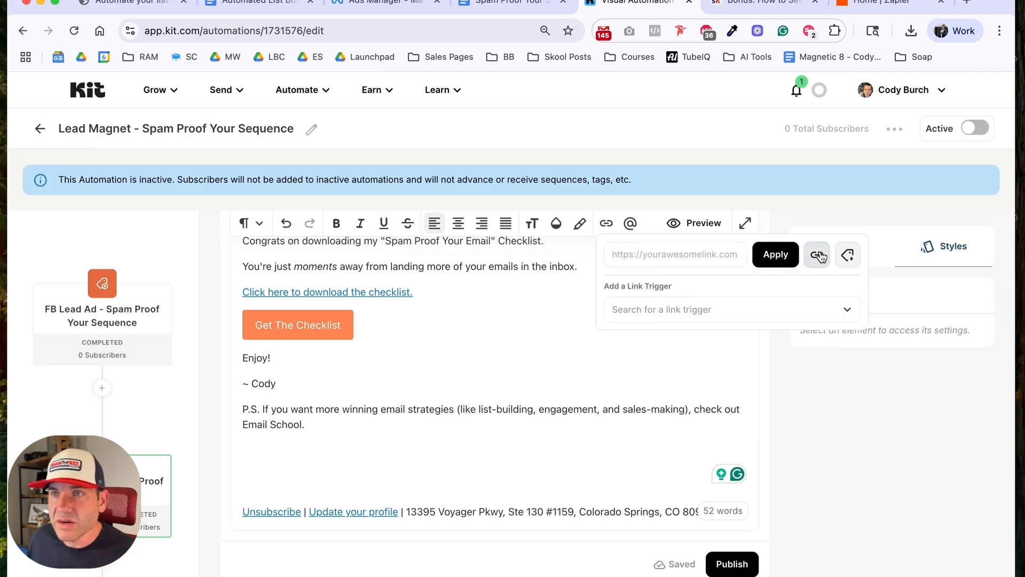
pyautogui.click(731, 309)
pyautogui.write('email')
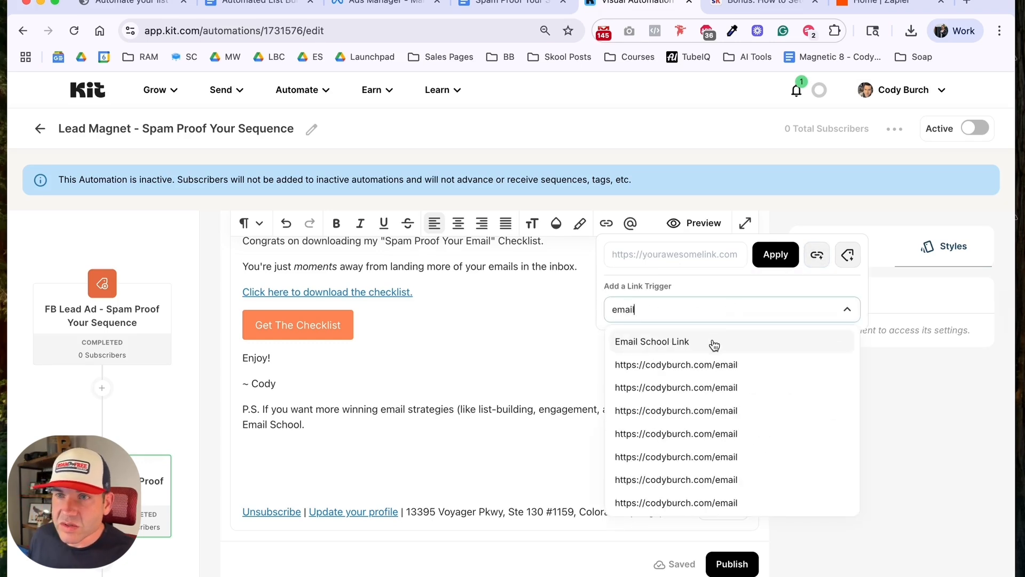
pyautogui.click(714, 344)
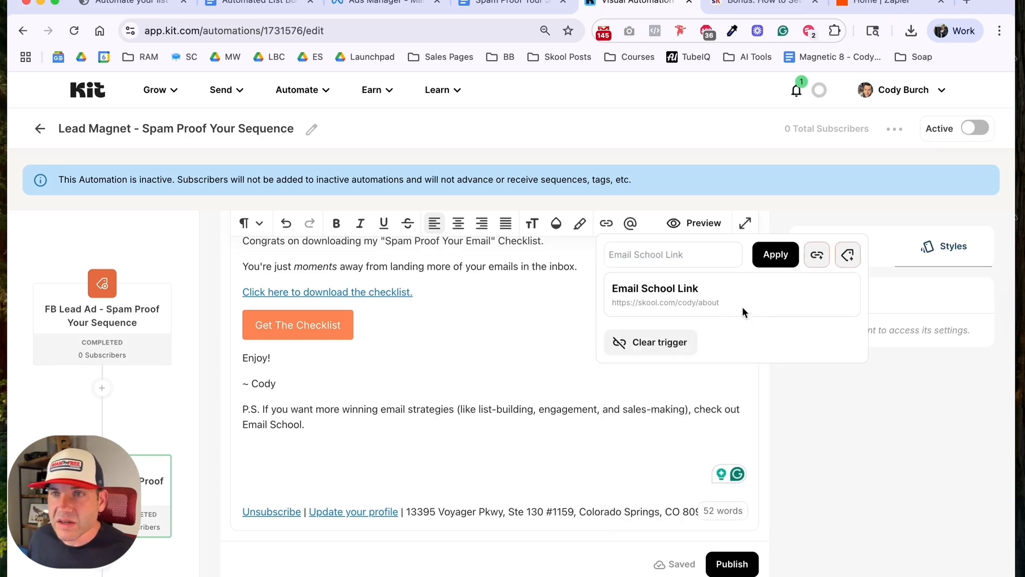
pyautogui.click(772, 260)
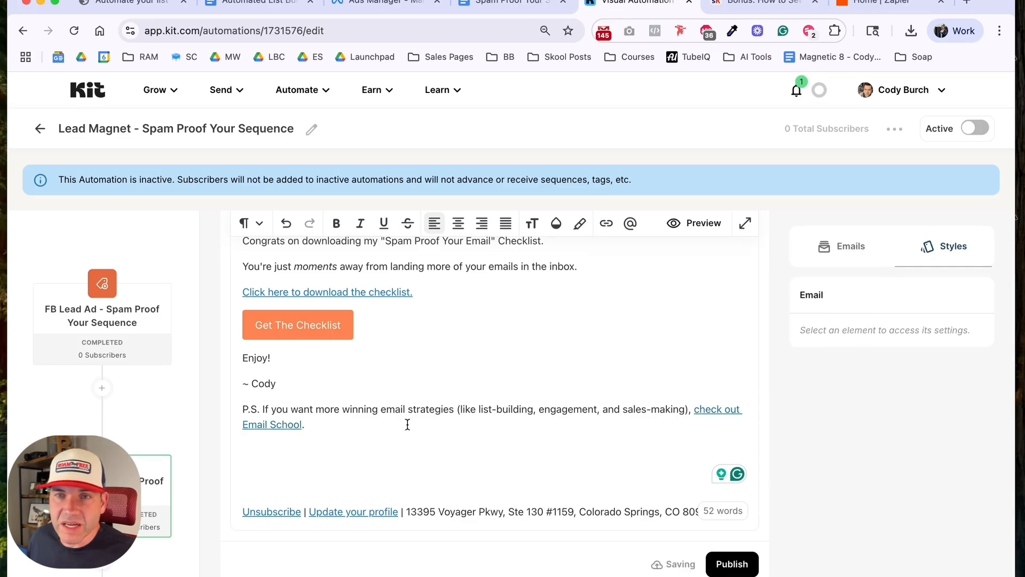
pyautogui.click(374, 451)
pyautogui.scroll(1, 412, 424)
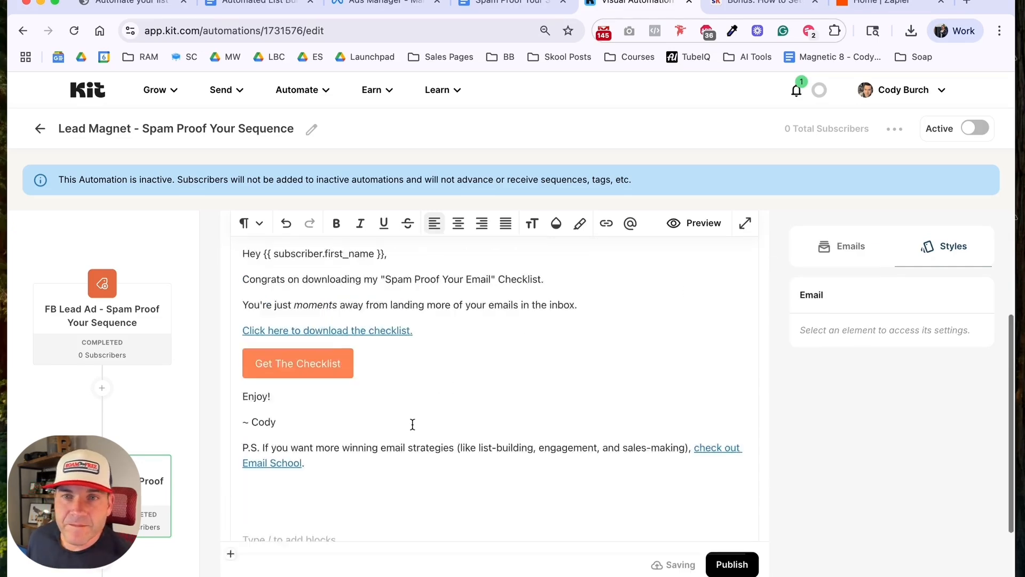
# Step: Switch the "[Delivered] Spam Proof Your Email Checklist" email to published and return to the automation flow
pyautogui.scroll(4, 413, 425)
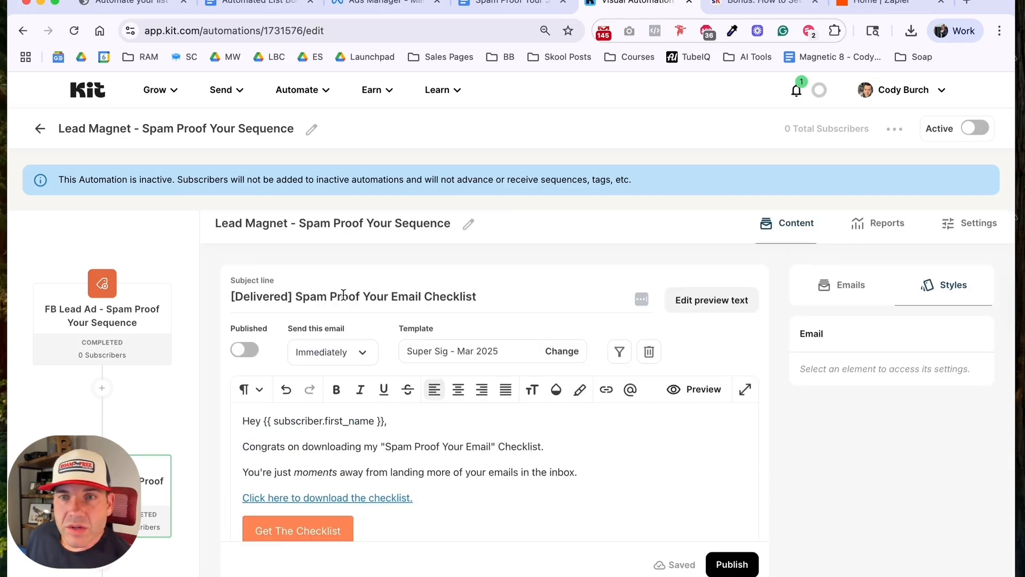
pyautogui.scroll(-2, 362, 301)
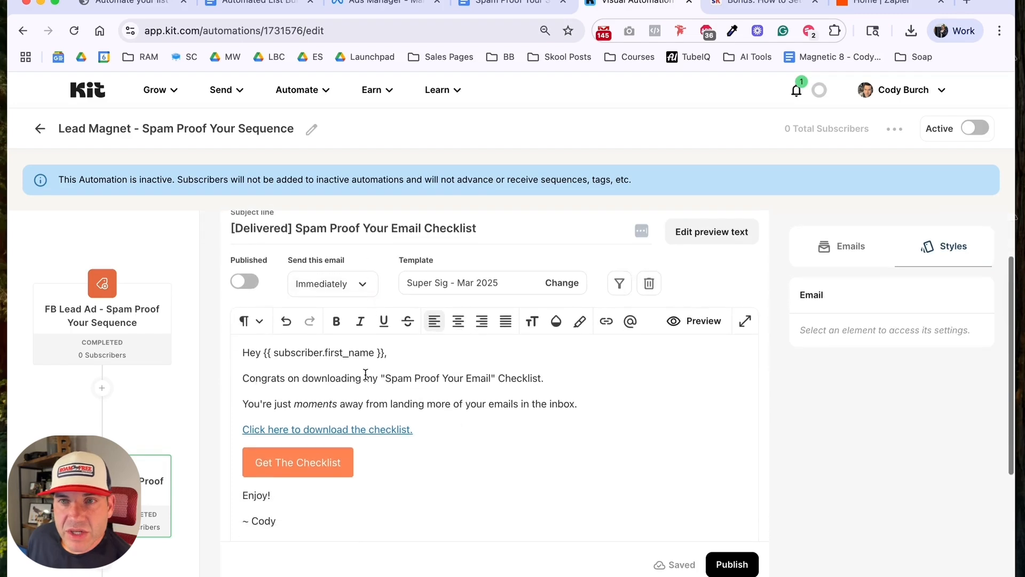
pyautogui.scroll(-1, 338, 375)
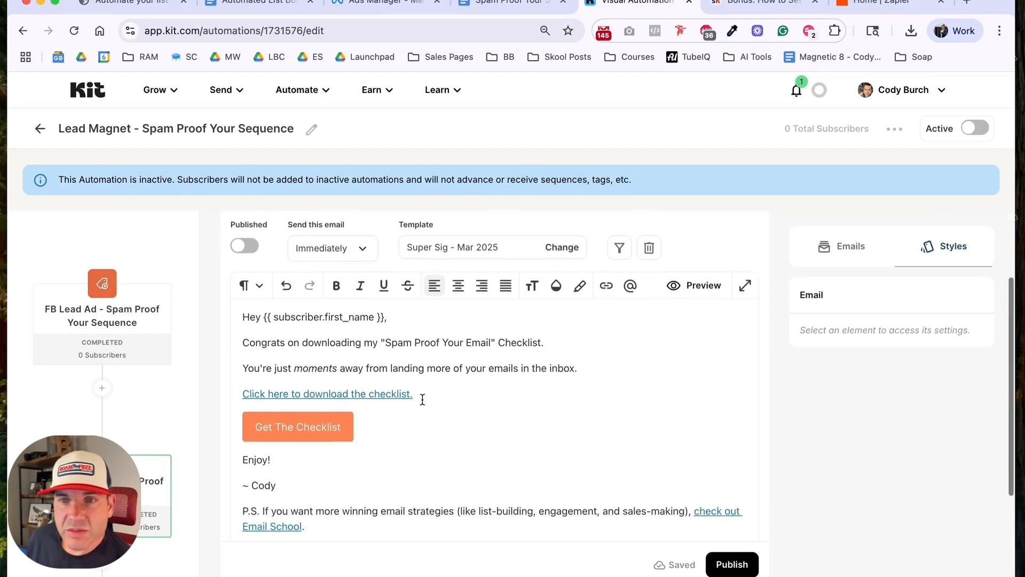
pyautogui.scroll(-1, 421, 398)
pyautogui.scroll(2, 417, 379)
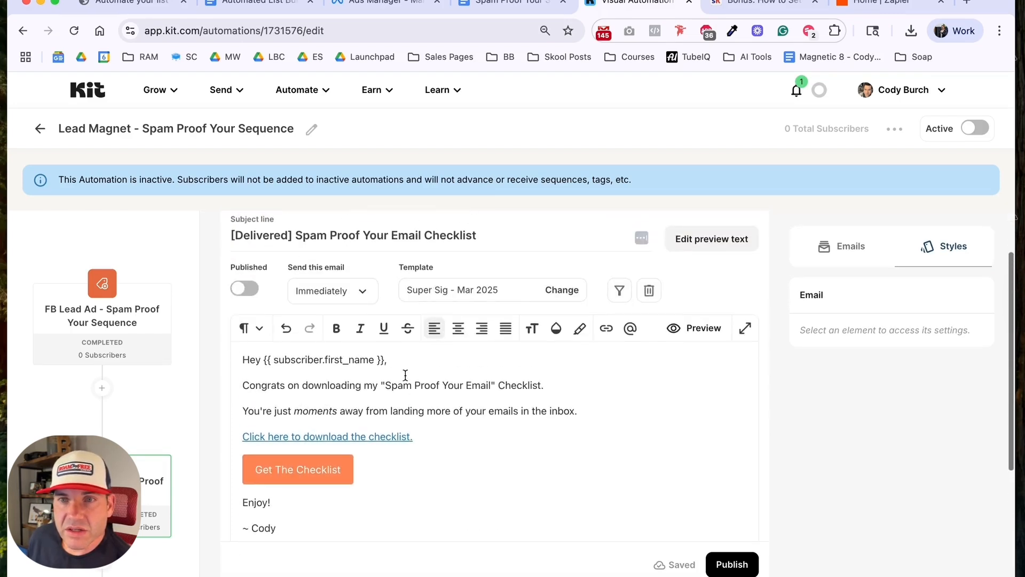
pyautogui.click(249, 291)
pyautogui.click(176, 385)
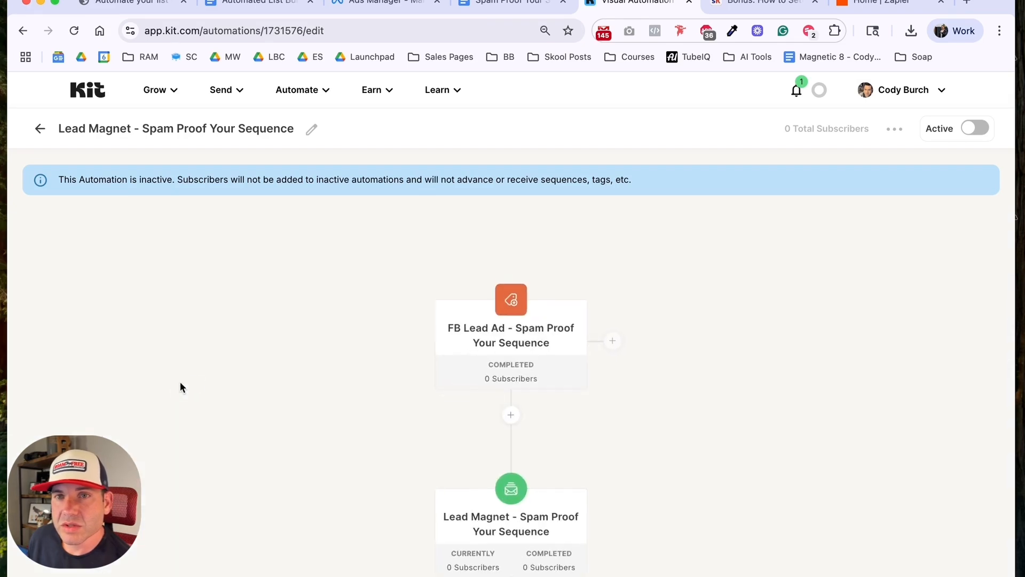
# Step: Add a delay of 2 hours after the Lead Magnet email sequence in the automation
pyautogui.scroll(-5, 180, 381)
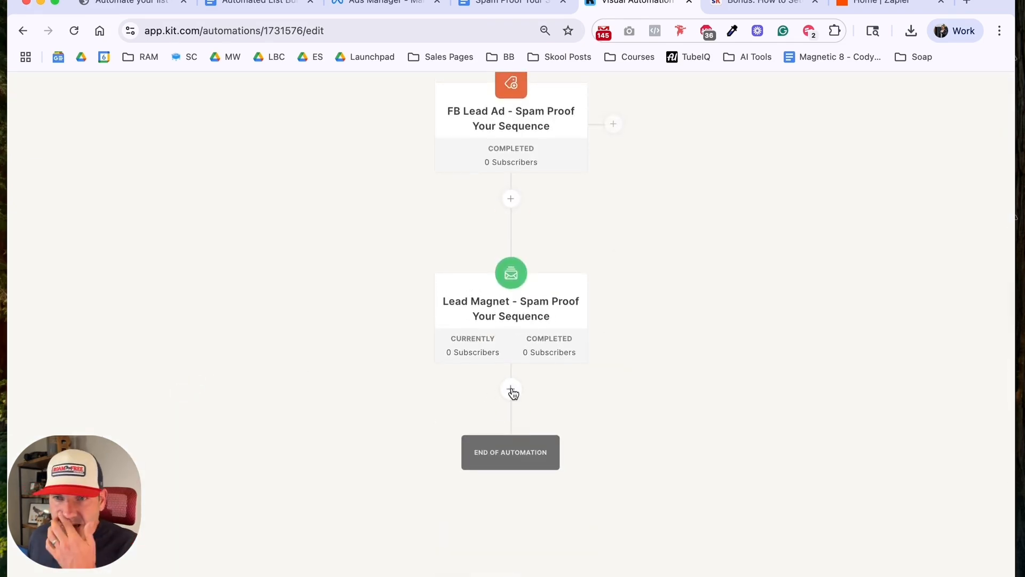
pyautogui.click(511, 391)
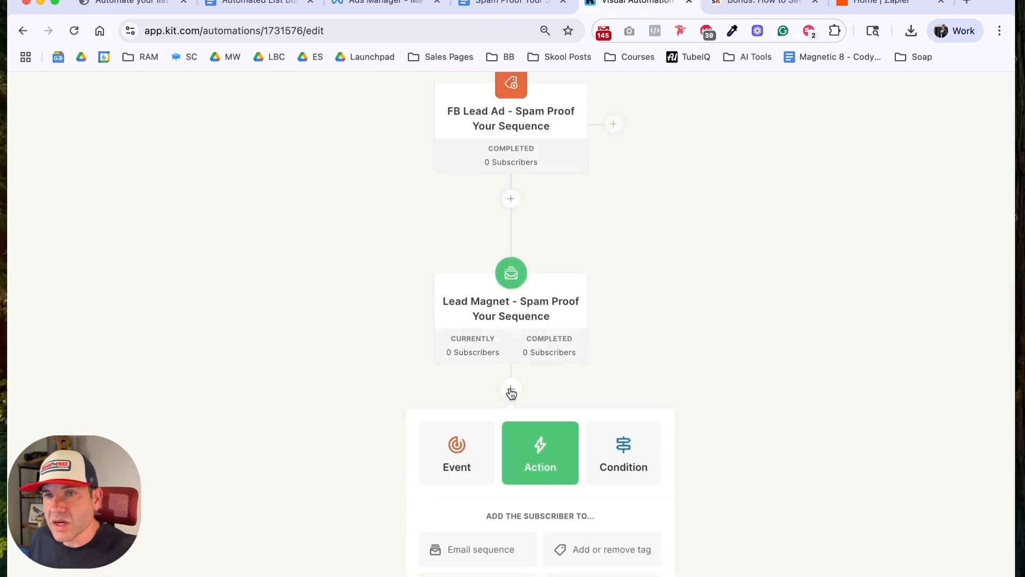
pyautogui.scroll(-2, 353, 364)
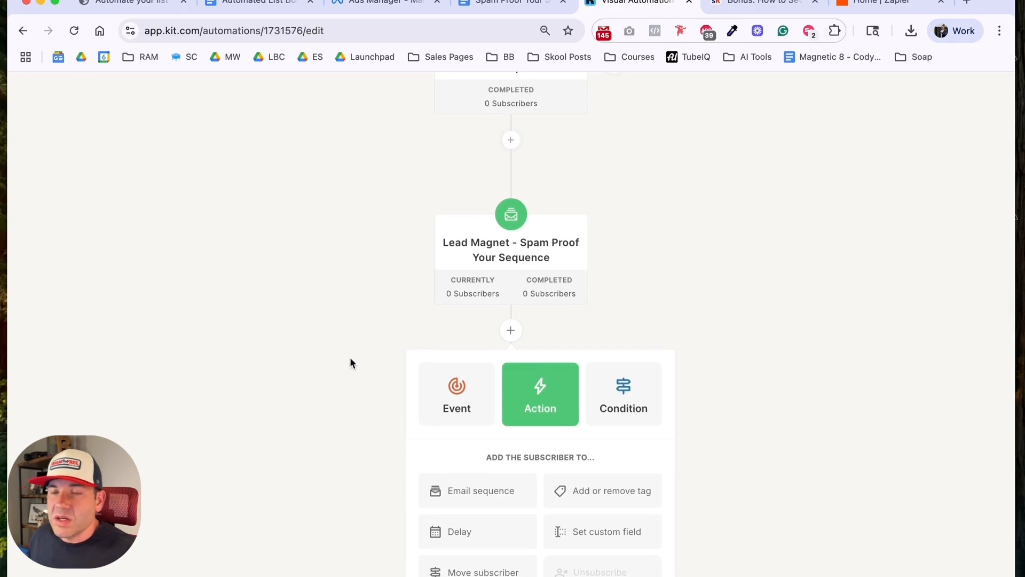
pyautogui.click(457, 531)
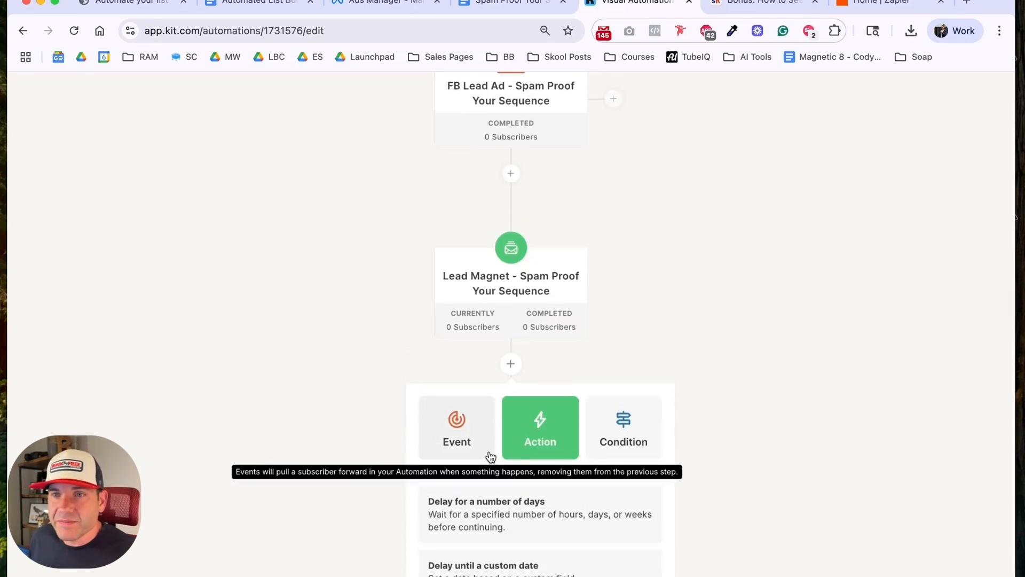
pyautogui.click(502, 518)
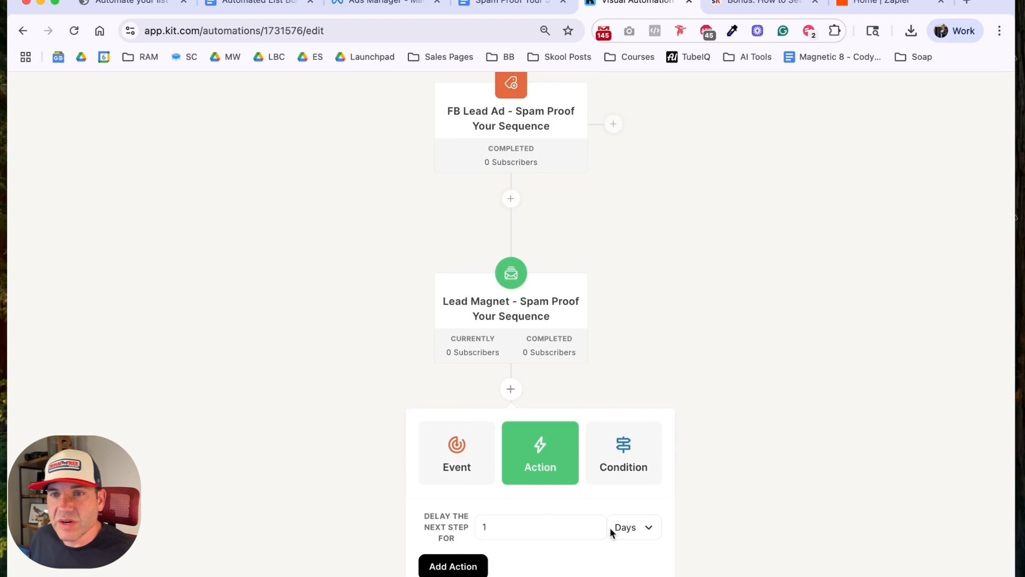
pyautogui.click(633, 528)
pyautogui.click(632, 473)
pyautogui.doubleClick(480, 528)
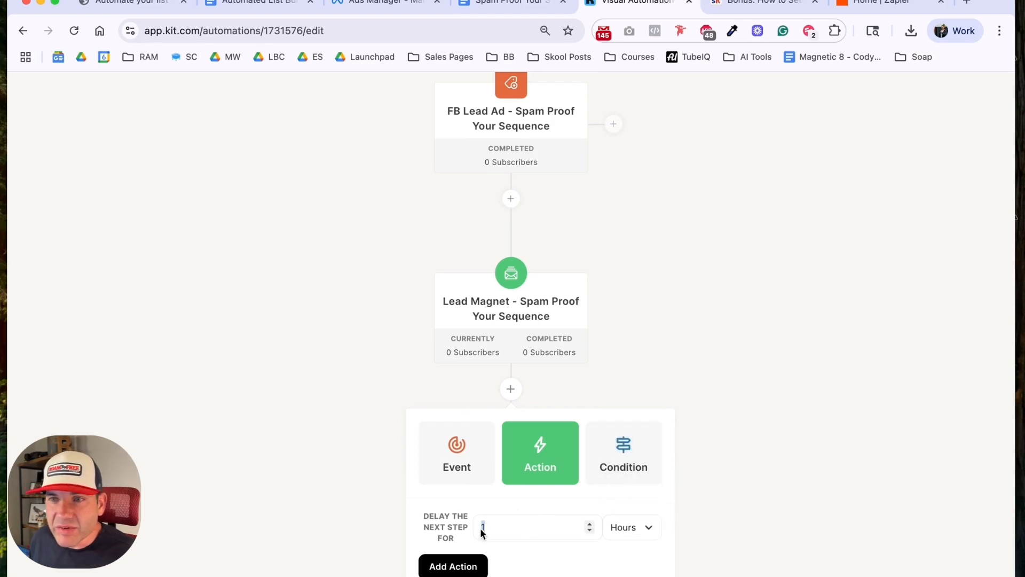
pyautogui.write('2')
pyautogui.click(455, 565)
# Step: Add a yes/no condition after the 2-hour delay that checks whether the subscriber has the tag "Completed - GTKY"
pyautogui.scroll(-2, 352, 475)
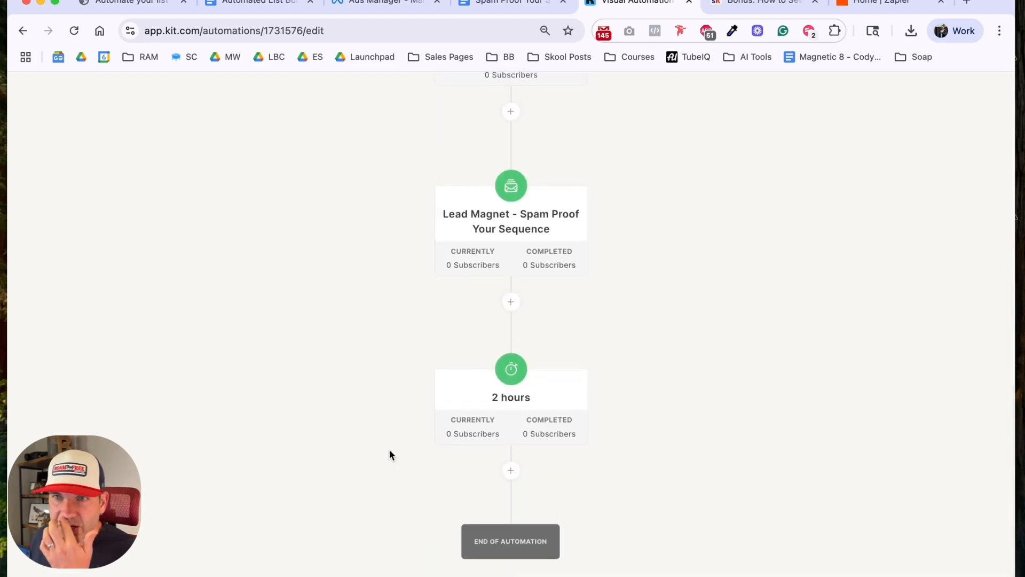
pyautogui.click(510, 470)
pyautogui.scroll(-3, 512, 460)
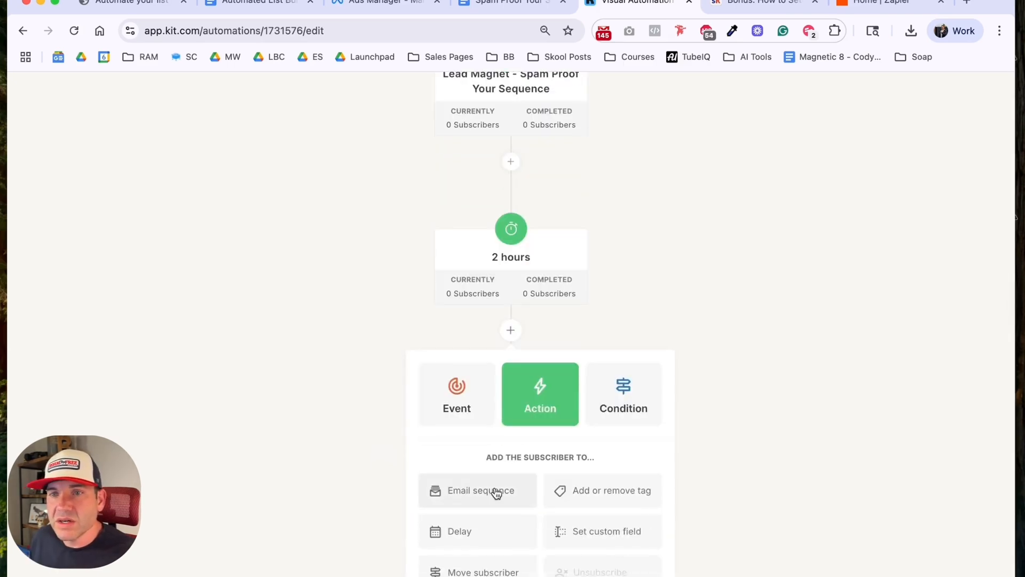
pyautogui.click(613, 387)
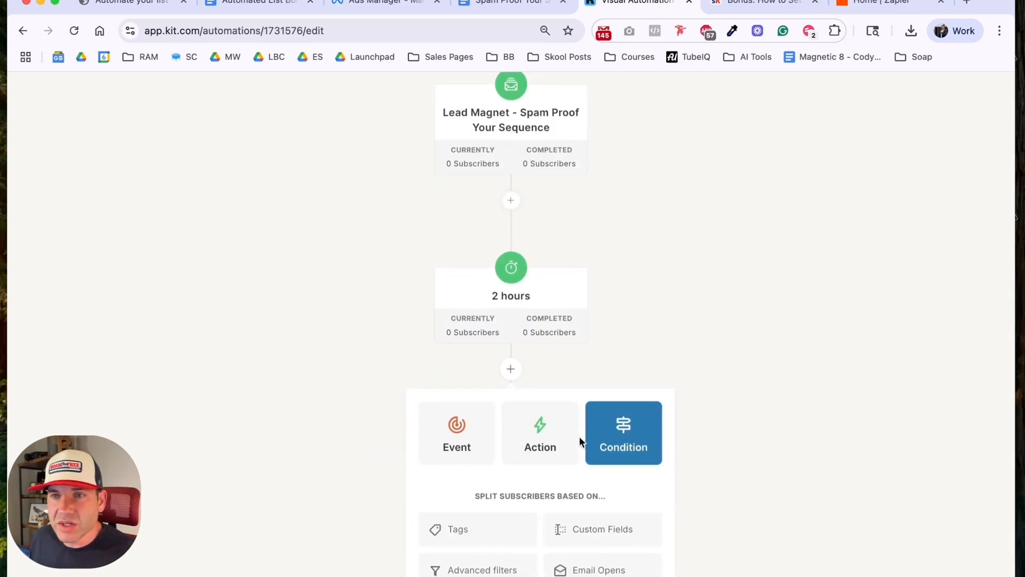
pyautogui.click(479, 527)
pyautogui.scroll(-1, 458, 502)
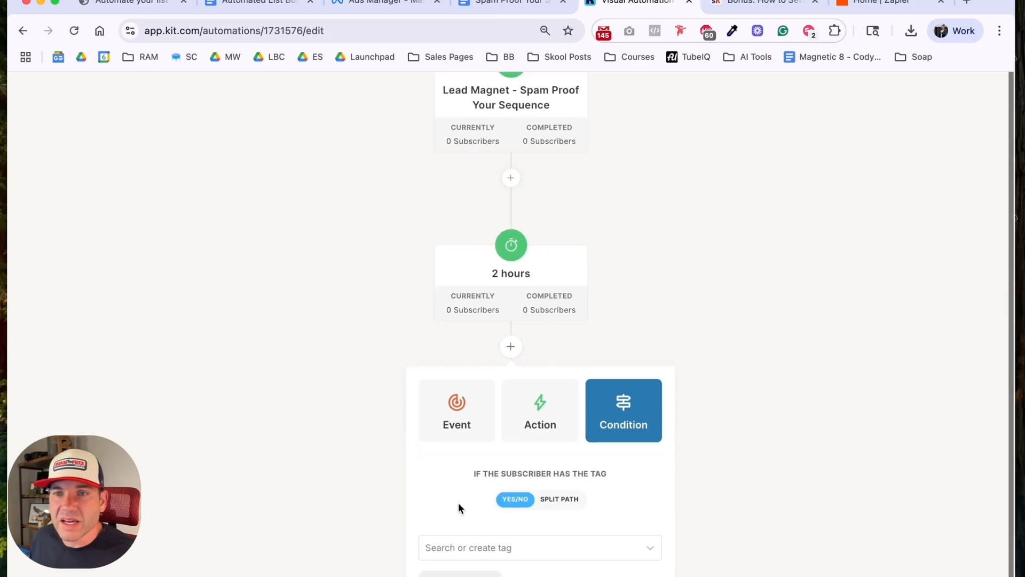
pyautogui.click(498, 548)
pyautogui.write('gt')
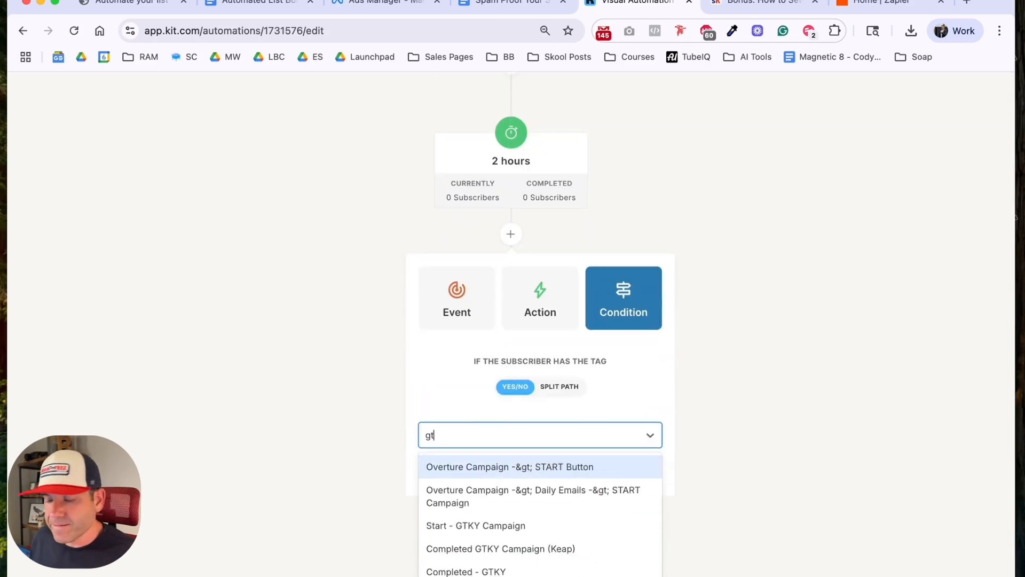
pyautogui.write('ky')
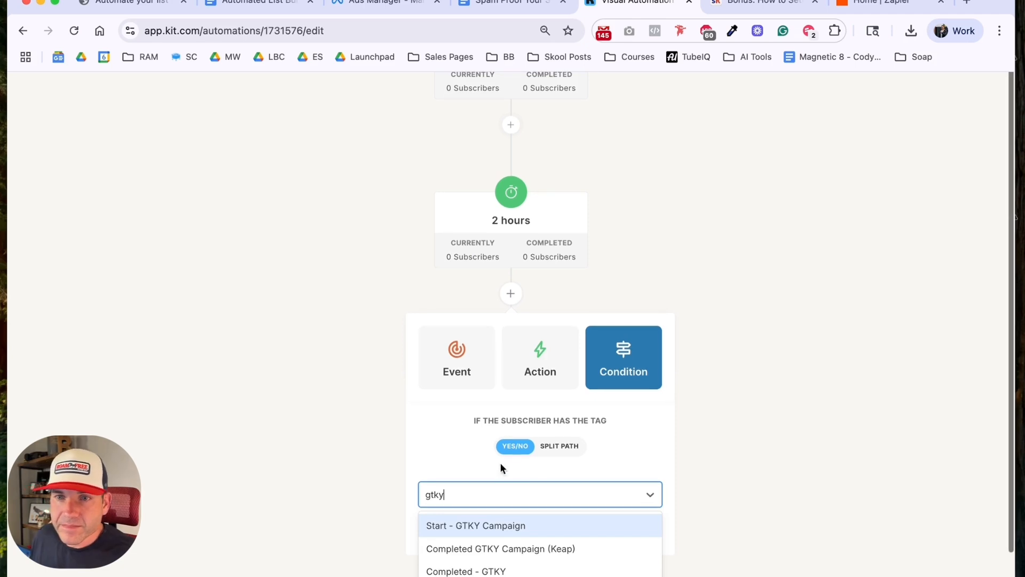
pyautogui.click(483, 570)
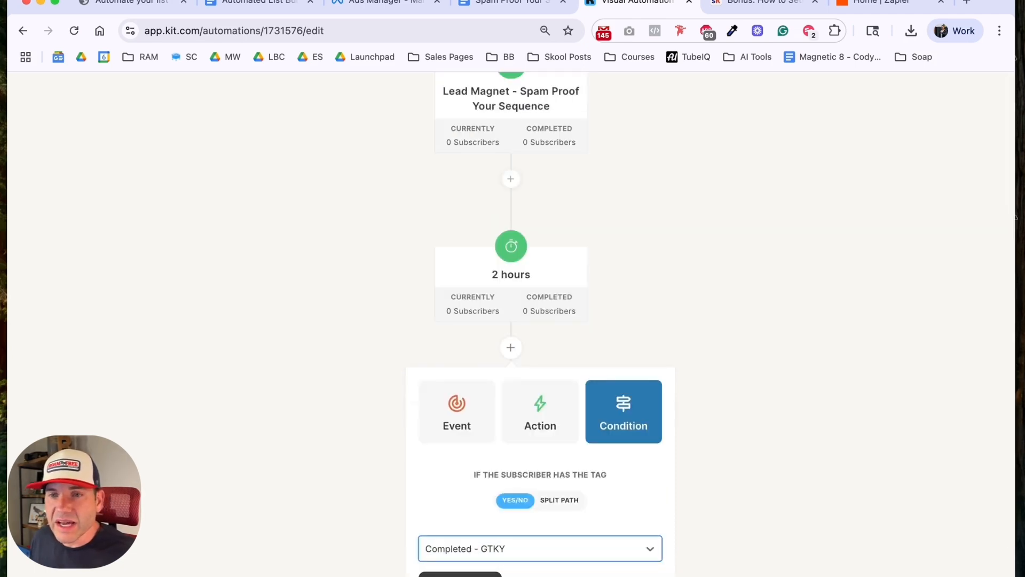
pyautogui.click(457, 574)
# Step: Add an "Exit this automation" action to the Yes branch of the GTKY tag condition
pyautogui.scroll(-3, 372, 489)
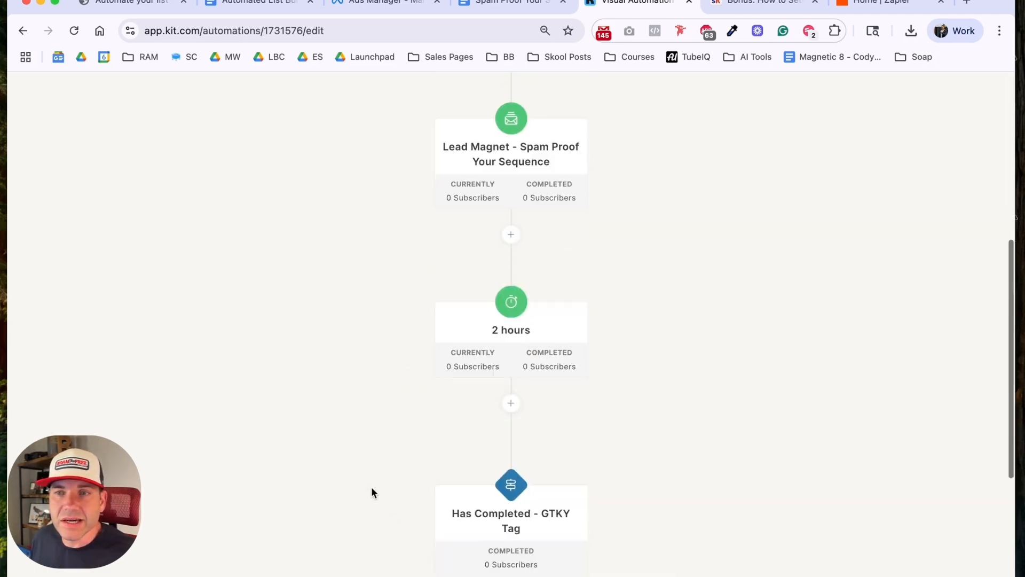
pyautogui.scroll(-5, 372, 492)
pyautogui.moveTo(484, 289)
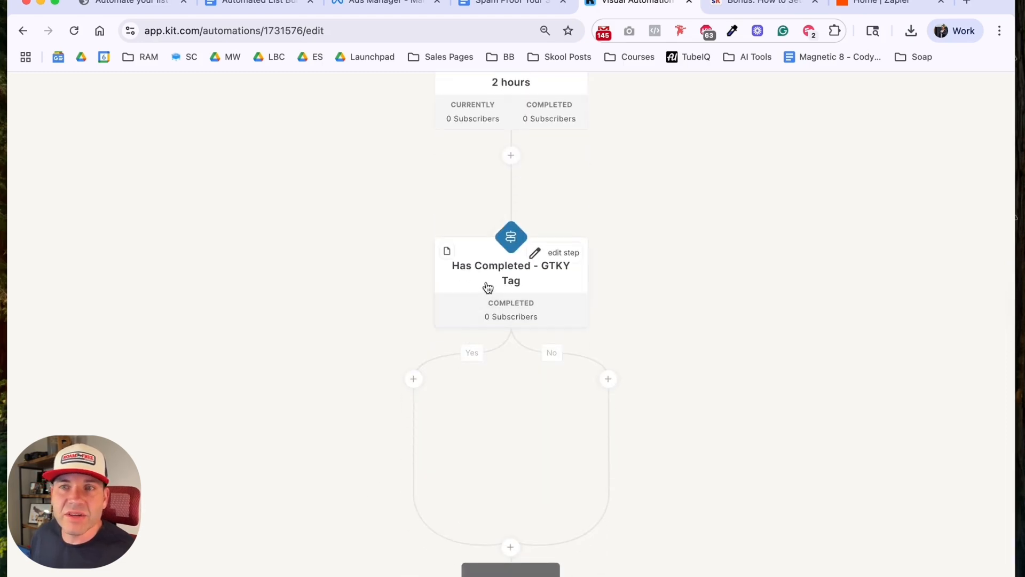
pyautogui.click(415, 379)
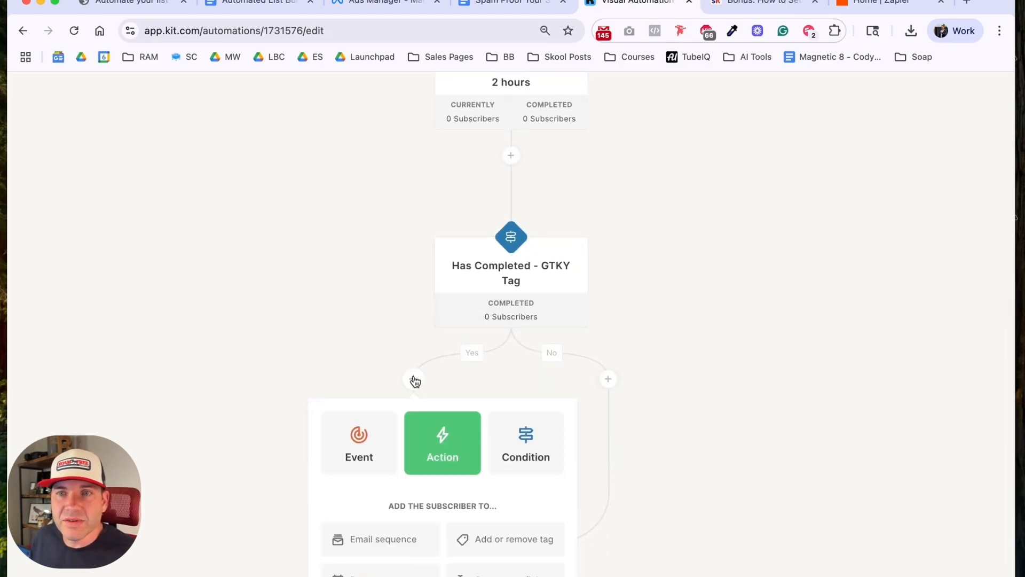
pyautogui.click(366, 442)
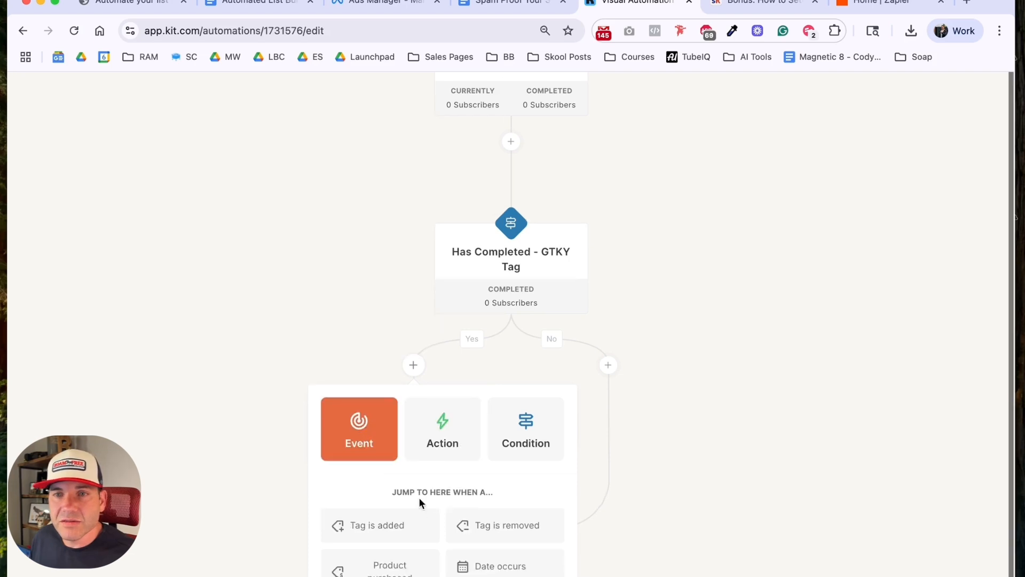
pyautogui.click(436, 442)
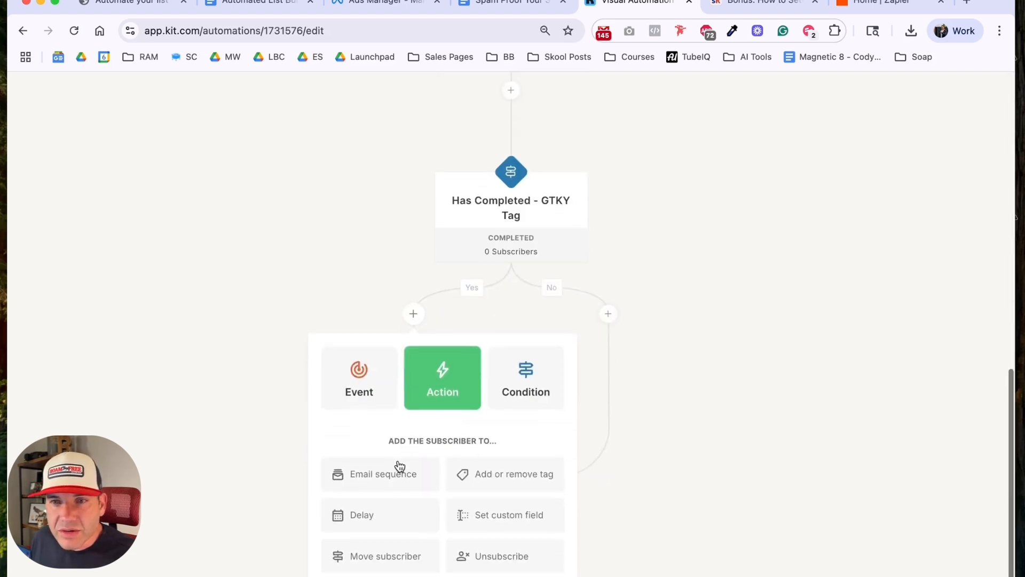
pyautogui.click(387, 551)
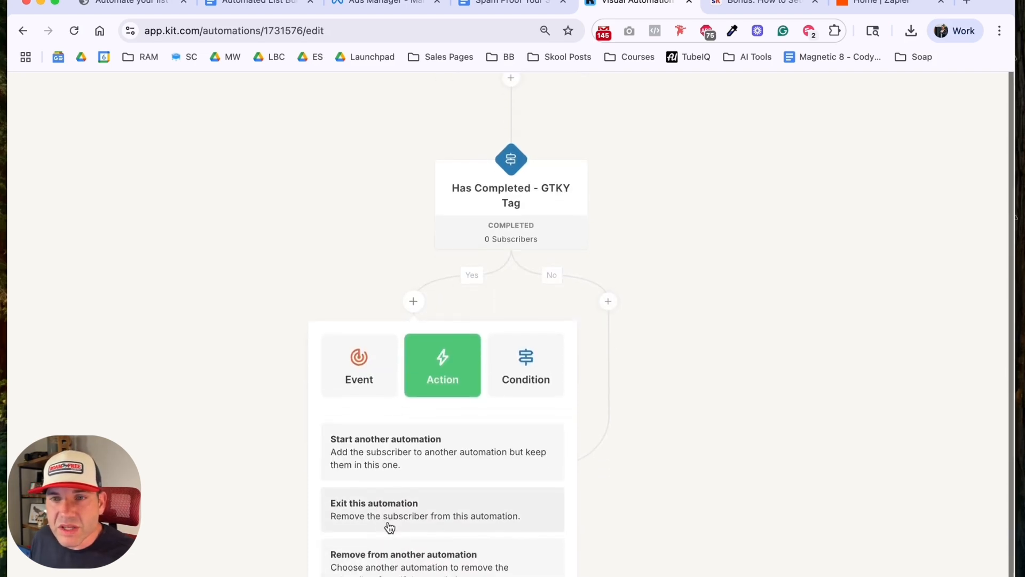
pyautogui.click(390, 527)
pyautogui.click(386, 528)
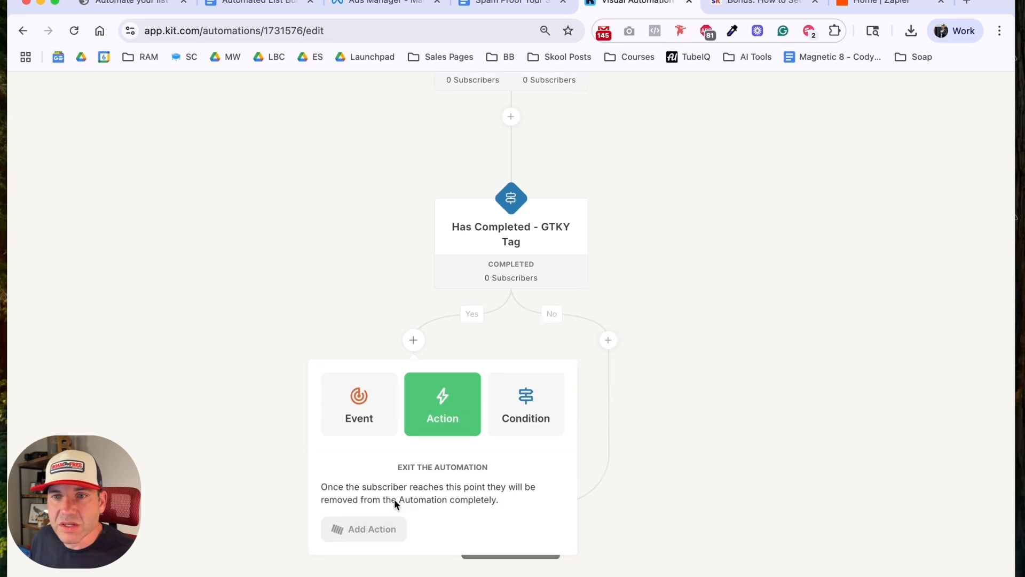
# Step: Add an action to the No branch that applies the existing tag "Start - GTKY Campaign" to the subscriber
pyautogui.scroll(-8, 336, 419)
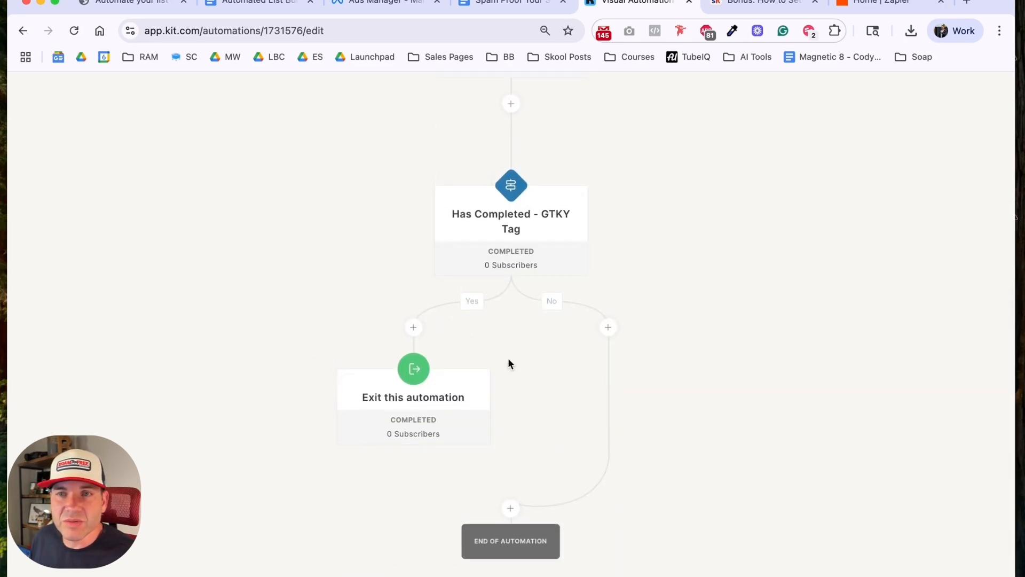
pyautogui.click(607, 328)
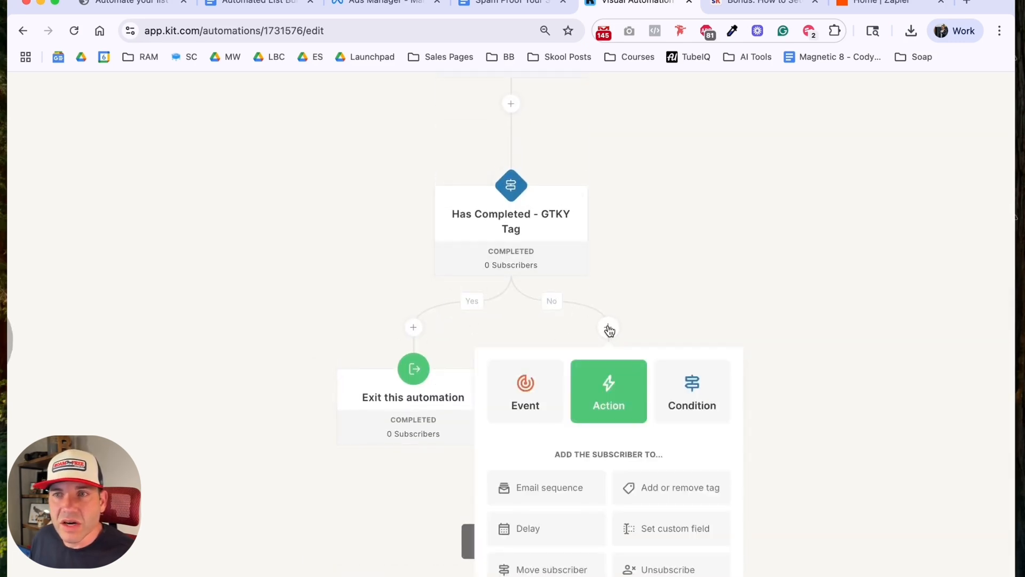
pyautogui.click(646, 485)
pyautogui.click(591, 517)
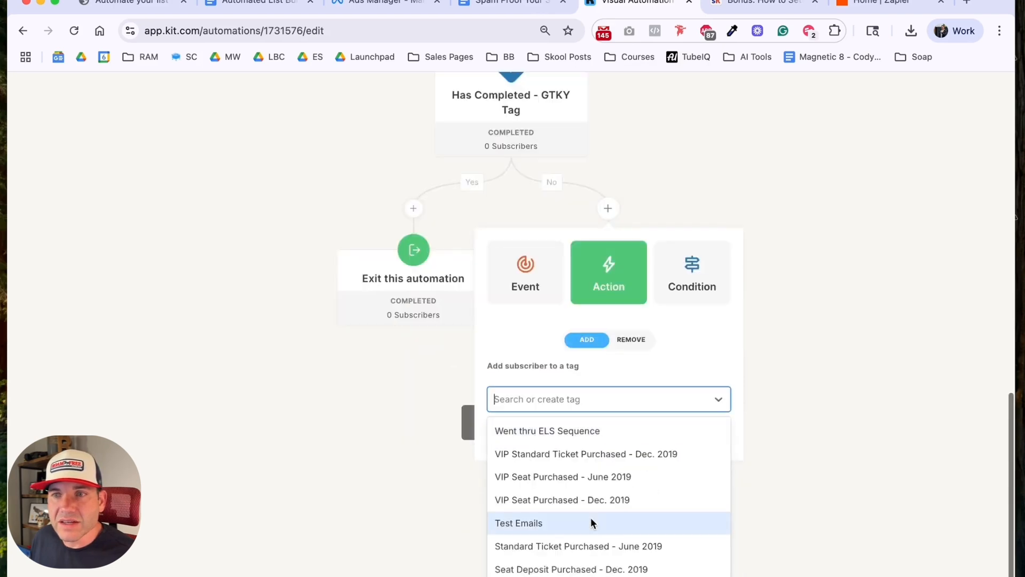
pyautogui.write('start - g')
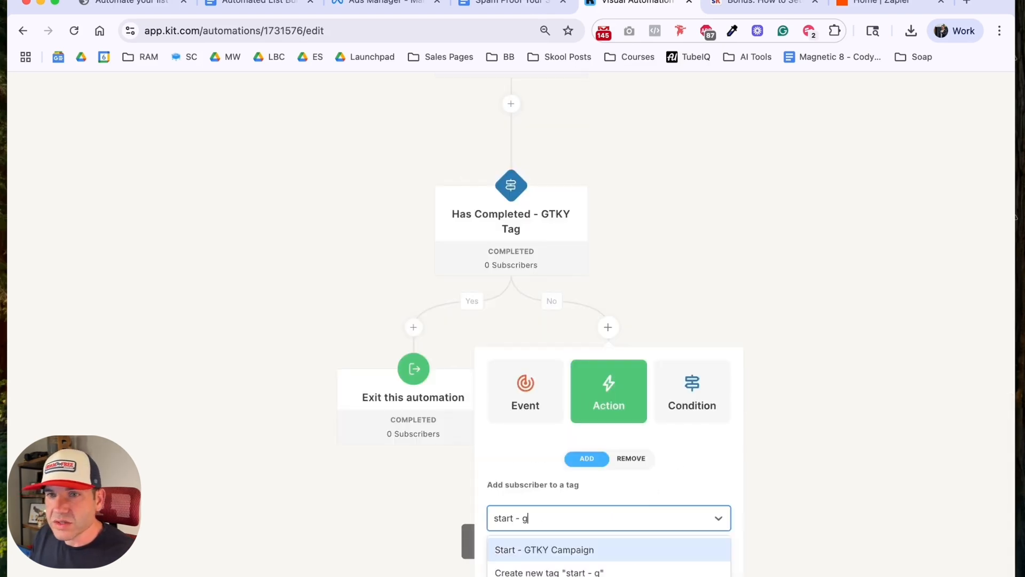
pyautogui.click(591, 550)
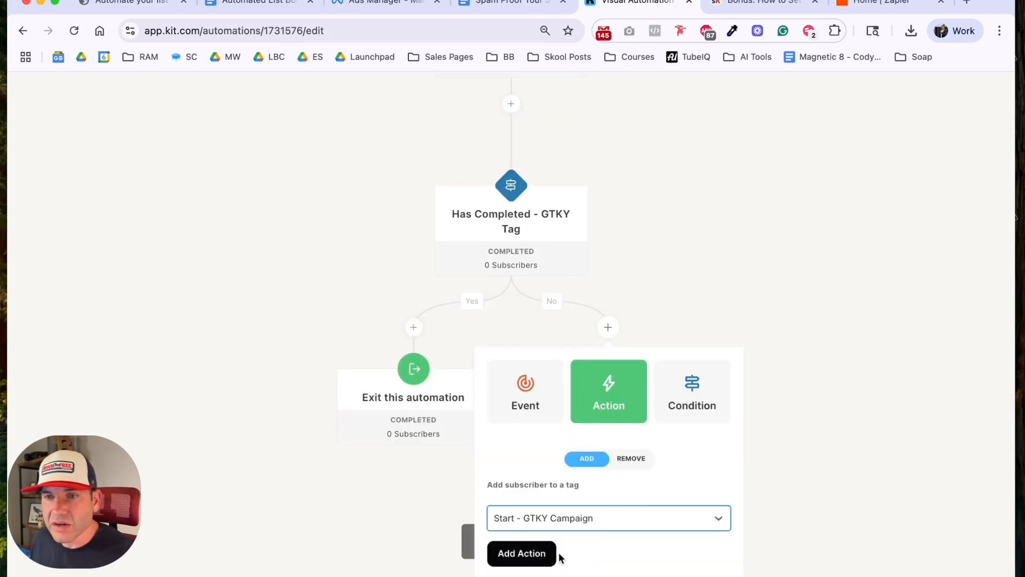
pyautogui.click(521, 552)
# Step: Review the whole automation flow from the FB Lead Ad tag trigger through the delay and both condition branches
pyautogui.scroll(-8, 505, 541)
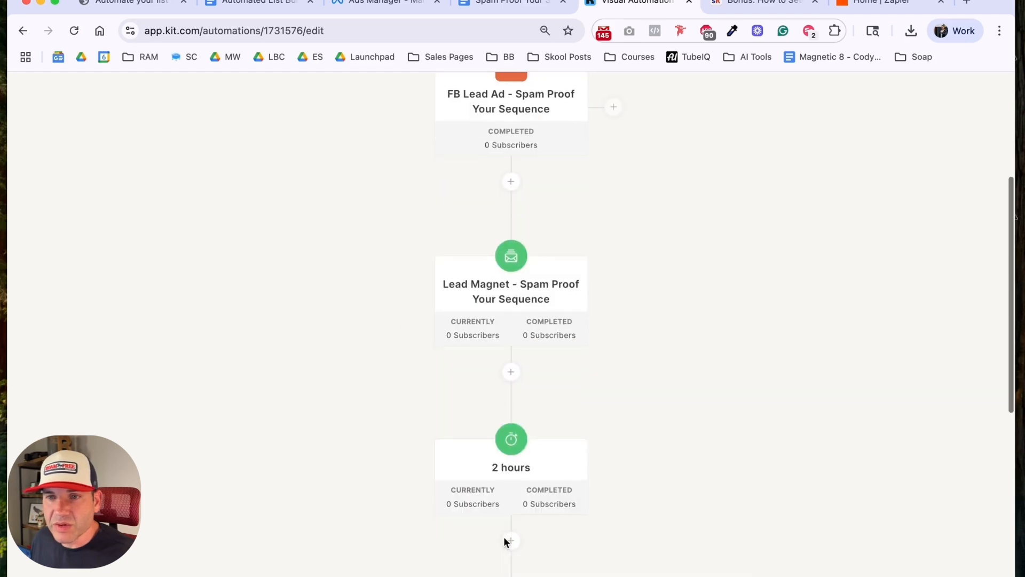
pyautogui.scroll(9, 656, 483)
pyautogui.scroll(3, 662, 470)
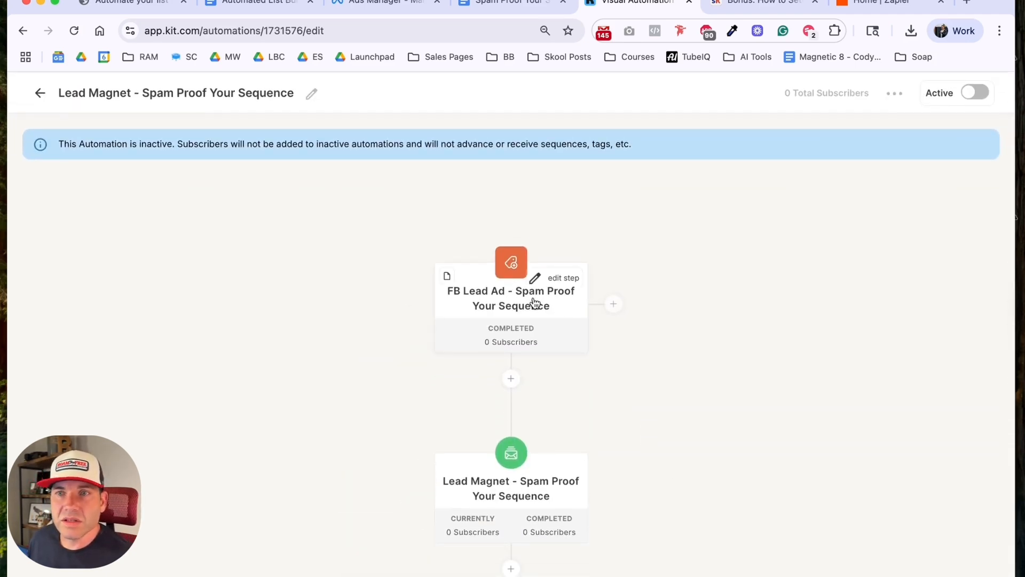
pyautogui.scroll(-4, 613, 361)
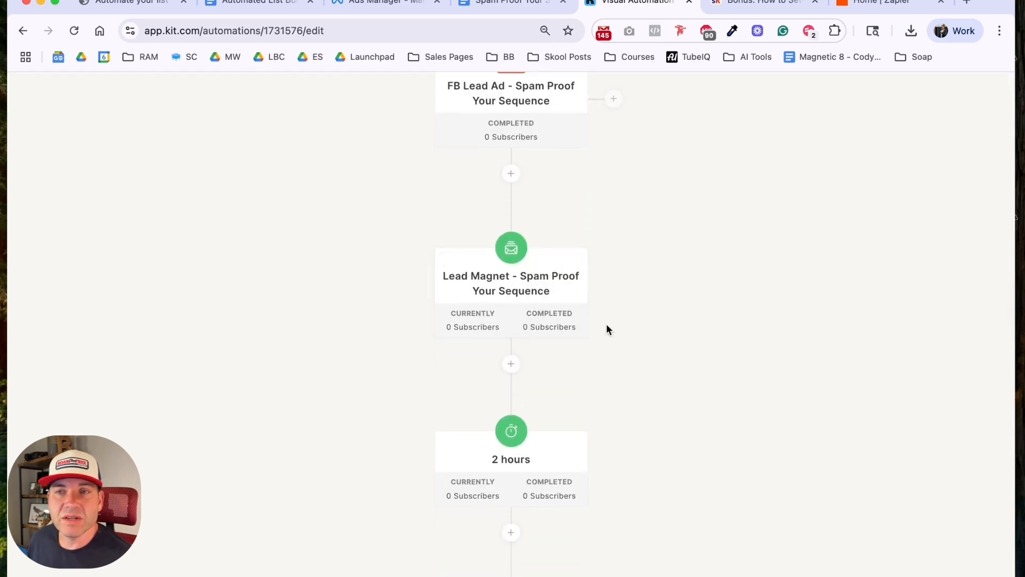
pyautogui.scroll(-3, 593, 315)
pyautogui.scroll(-3, 582, 320)
pyautogui.scroll(-2, 584, 341)
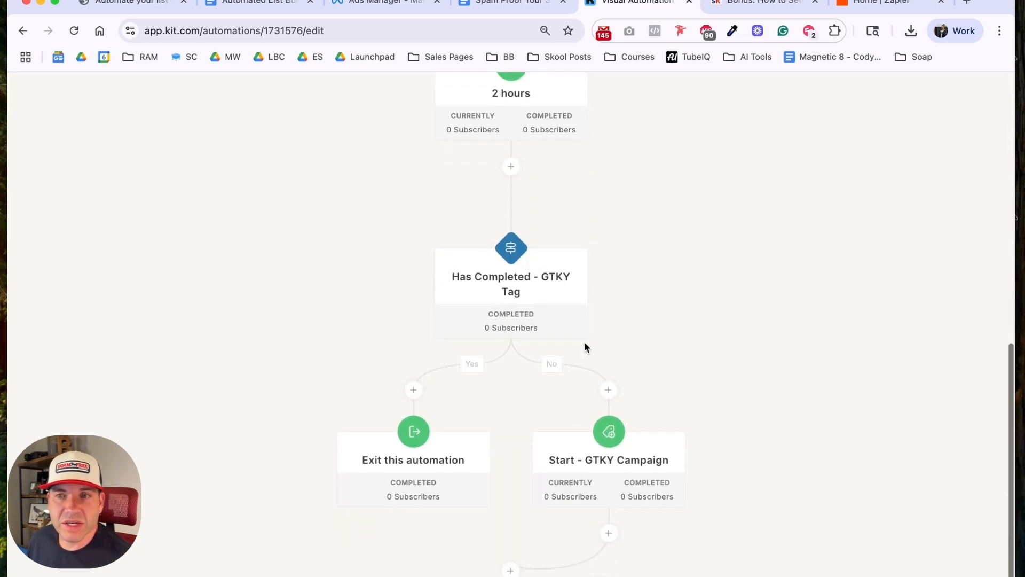
pyautogui.scroll(-2, 593, 329)
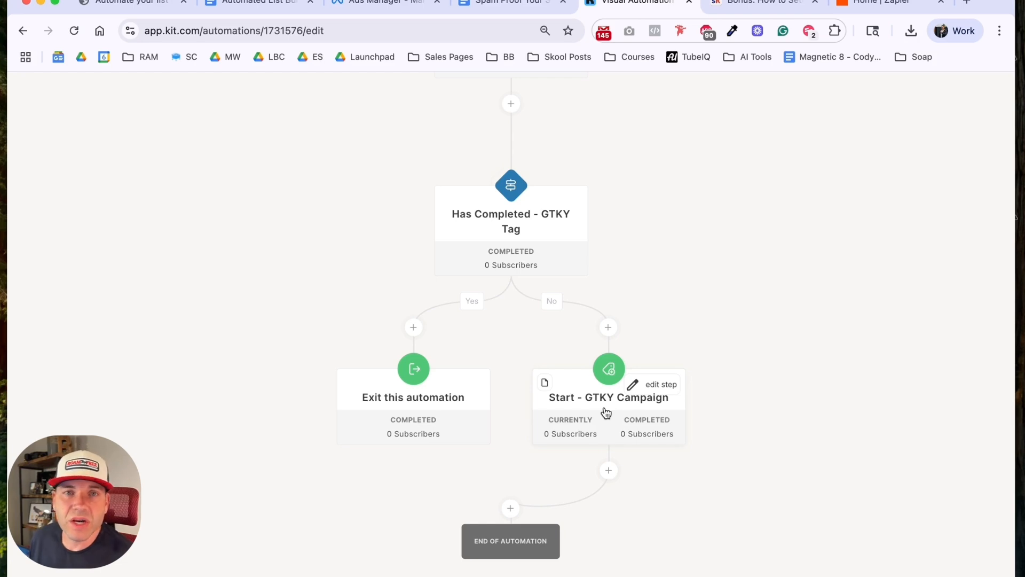
# Step: Activate the "Lead Magnet - Spam Proof Your Sequence" automation
pyautogui.scroll(15, 769, 373)
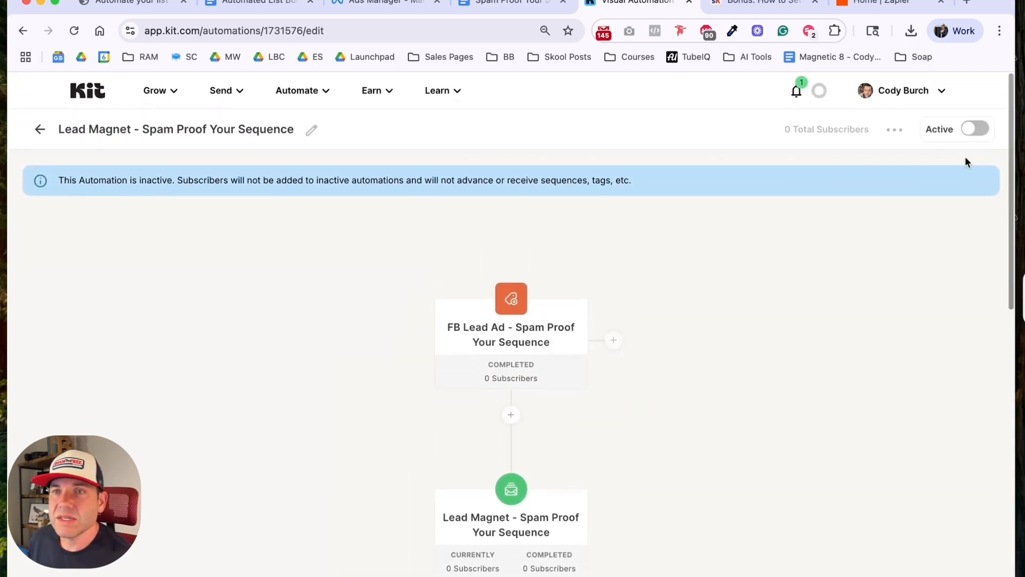
pyautogui.click(975, 130)
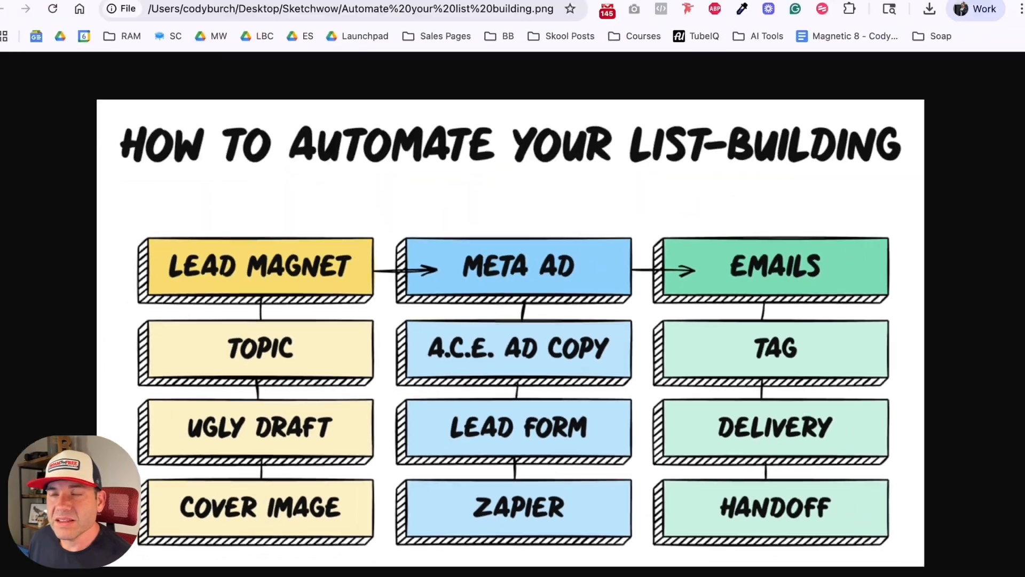
# Step: Switch to Zapier and create a new Zap triggered by the New Lead event of Facebook Lead Ads
pyautogui.click(859, 4)
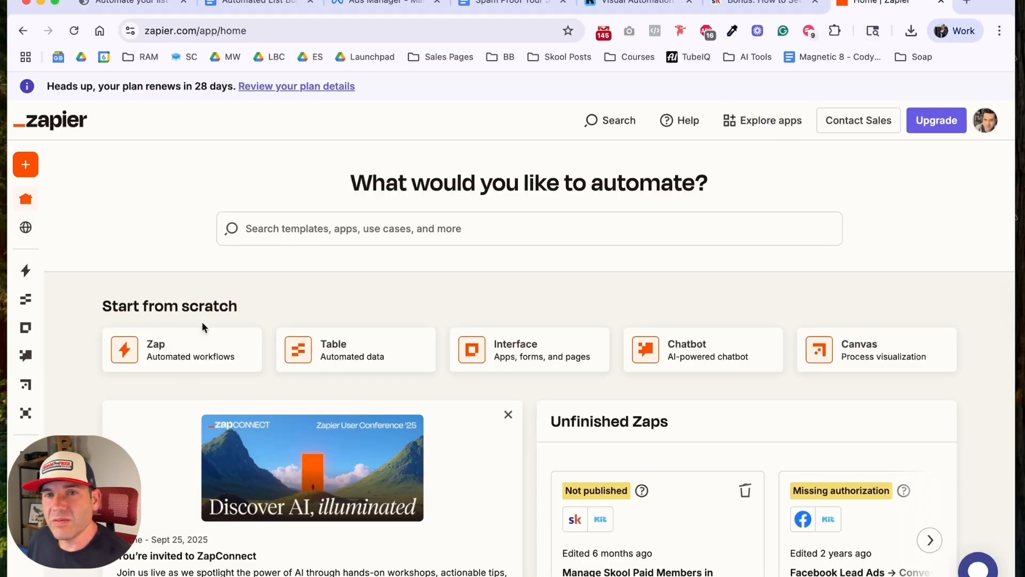
pyautogui.click(188, 360)
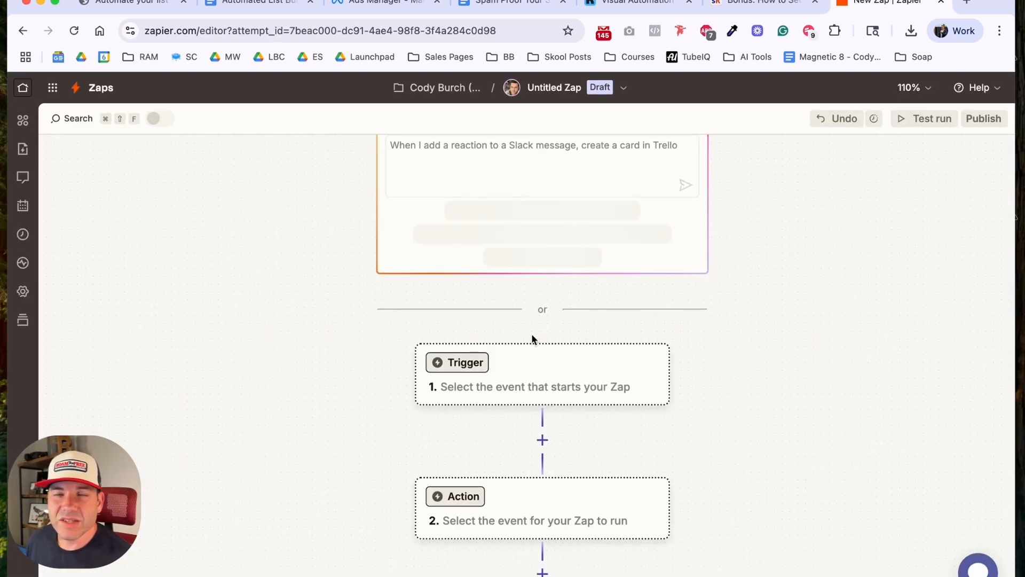
pyautogui.click(530, 374)
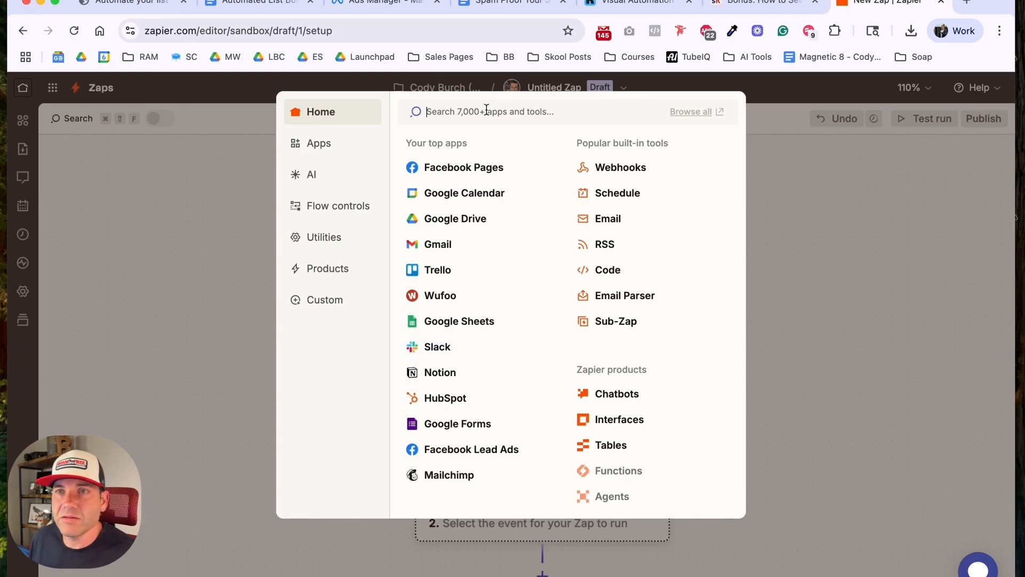
pyautogui.write('lead ad')
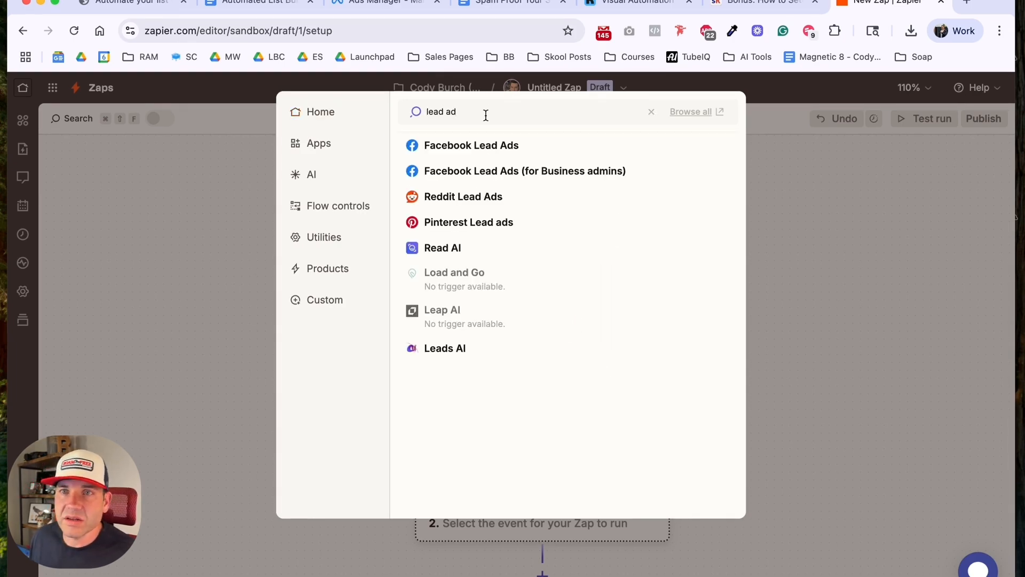
pyautogui.click(484, 146)
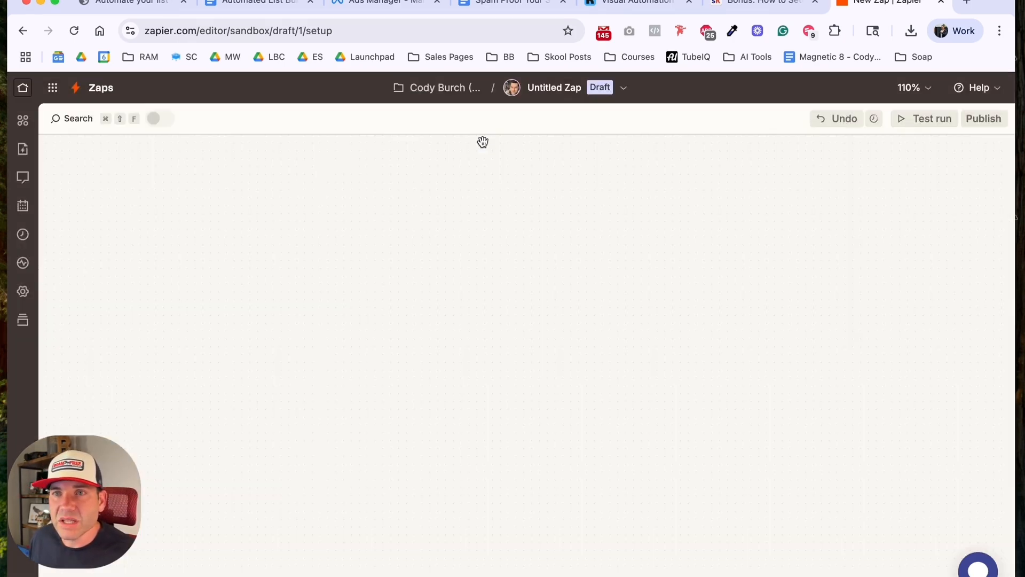
pyautogui.click(757, 314)
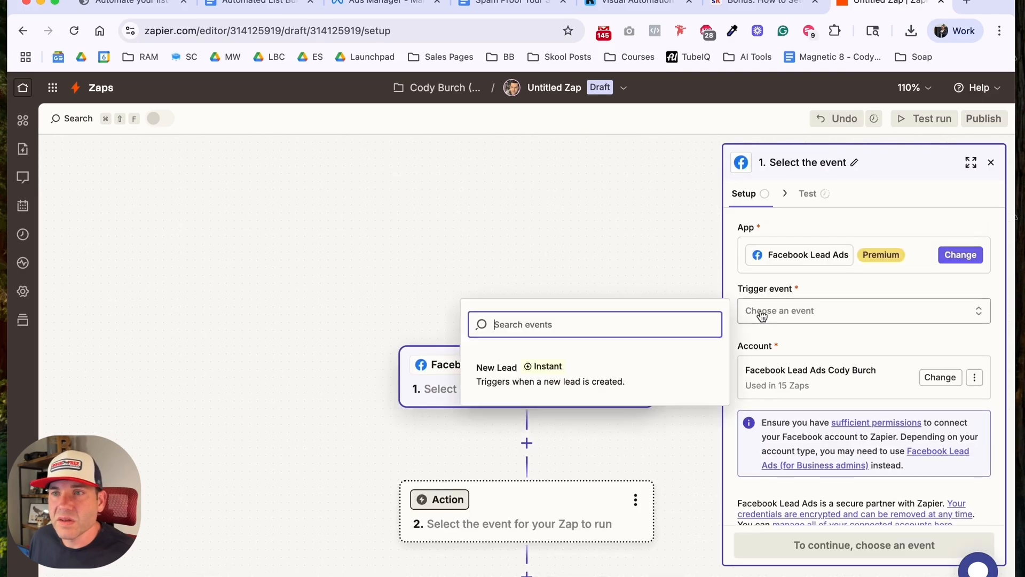
pyautogui.click(590, 378)
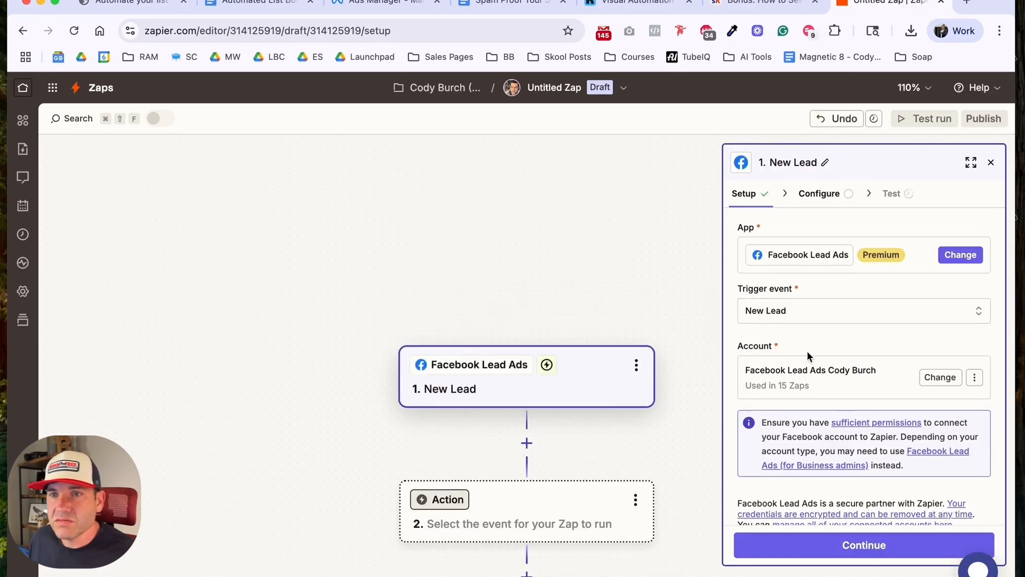
pyautogui.scroll(-1, 825, 338)
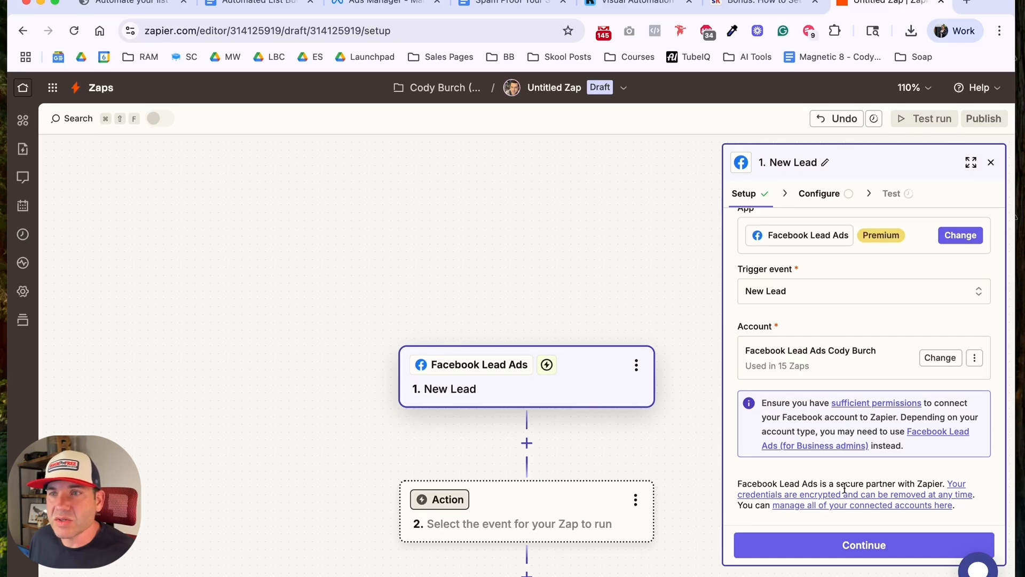
pyautogui.click(858, 544)
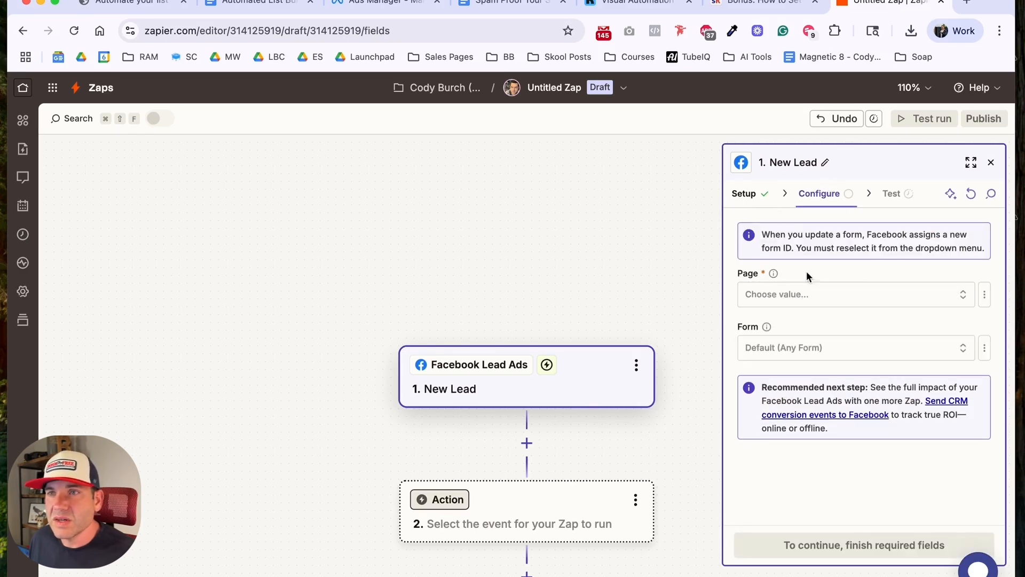
# Step: Set the trigger to the Email School page and the "Spam Proof Checklist Form - 8/7/2025" form, and test it using the sample lead record
pyautogui.click(803, 294)
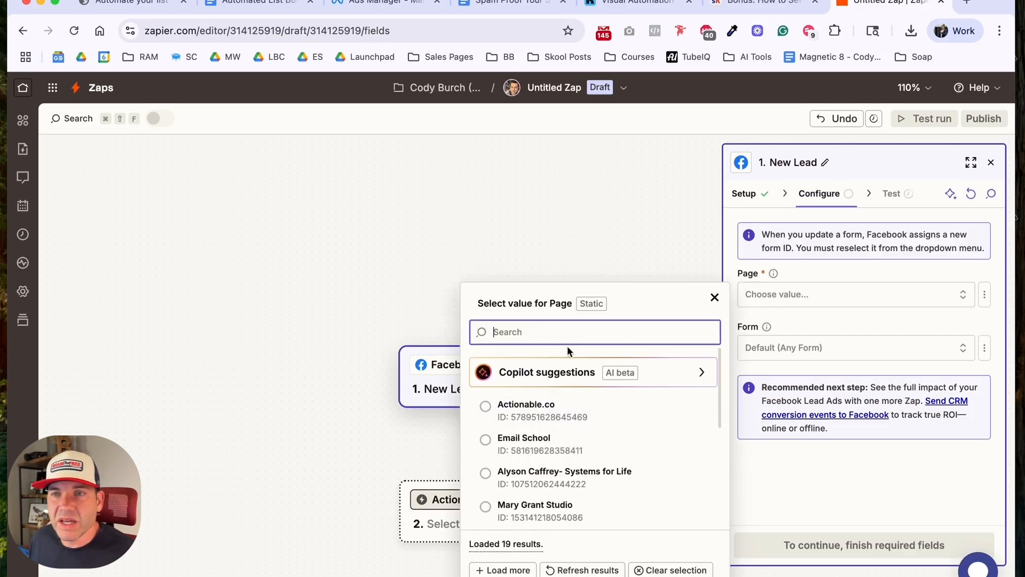
pyautogui.click(552, 440)
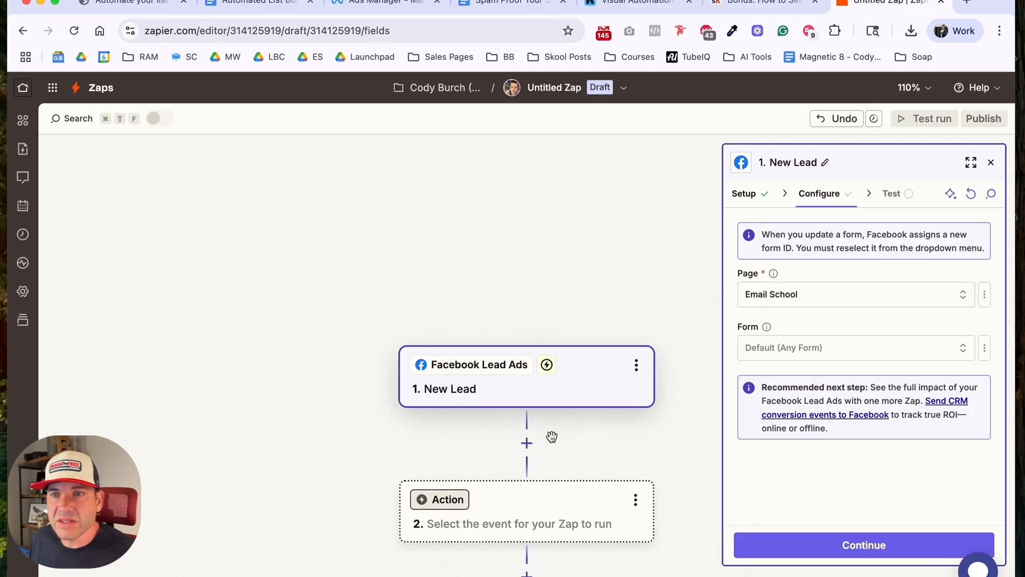
pyautogui.click(777, 354)
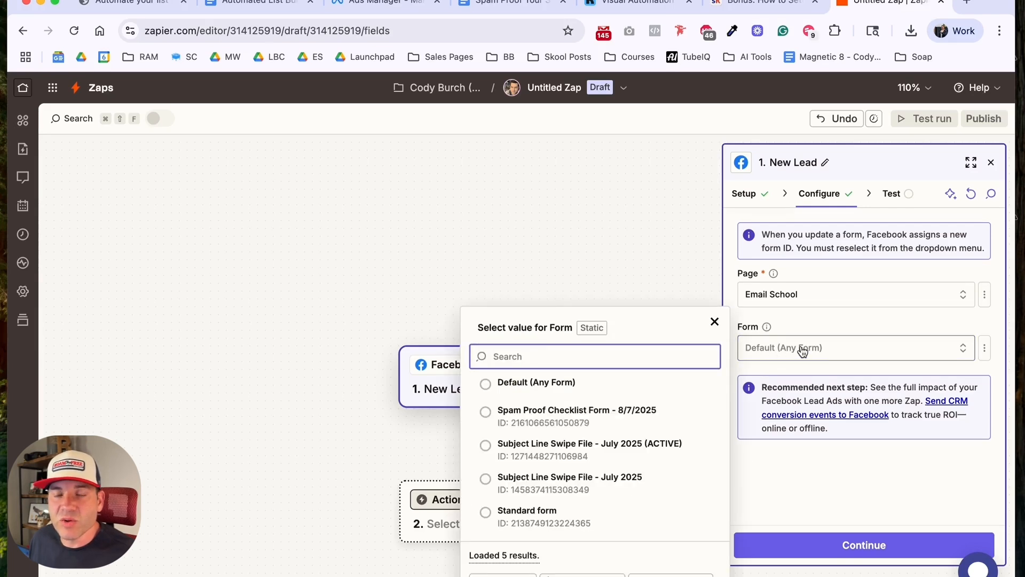
pyautogui.click(609, 421)
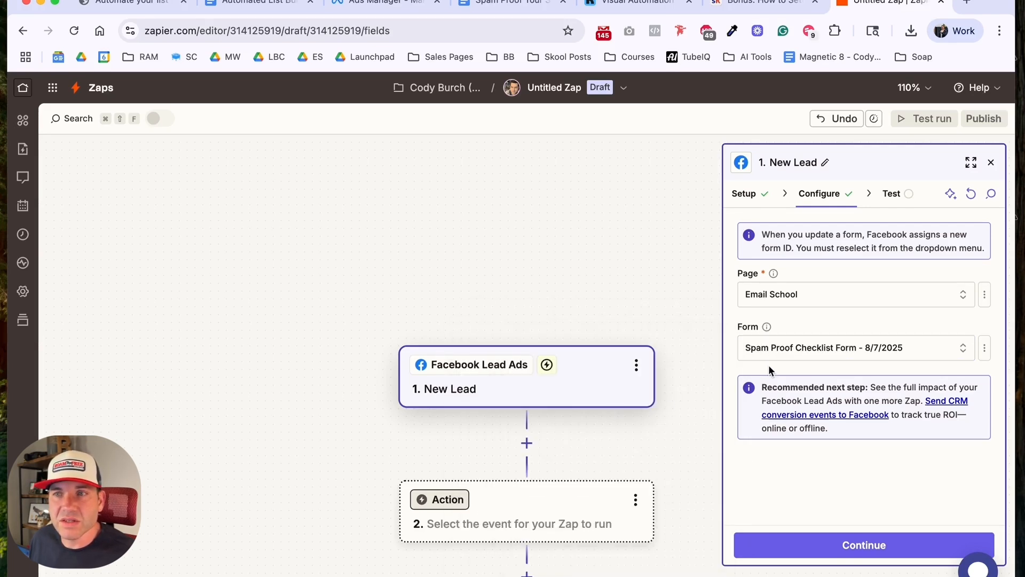
pyautogui.click(809, 544)
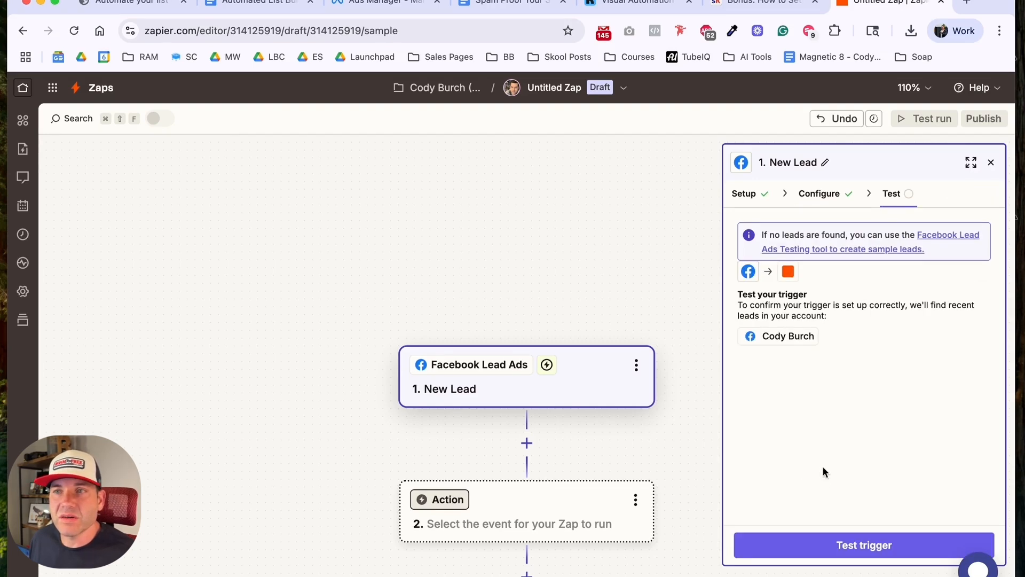
pyautogui.click(828, 551)
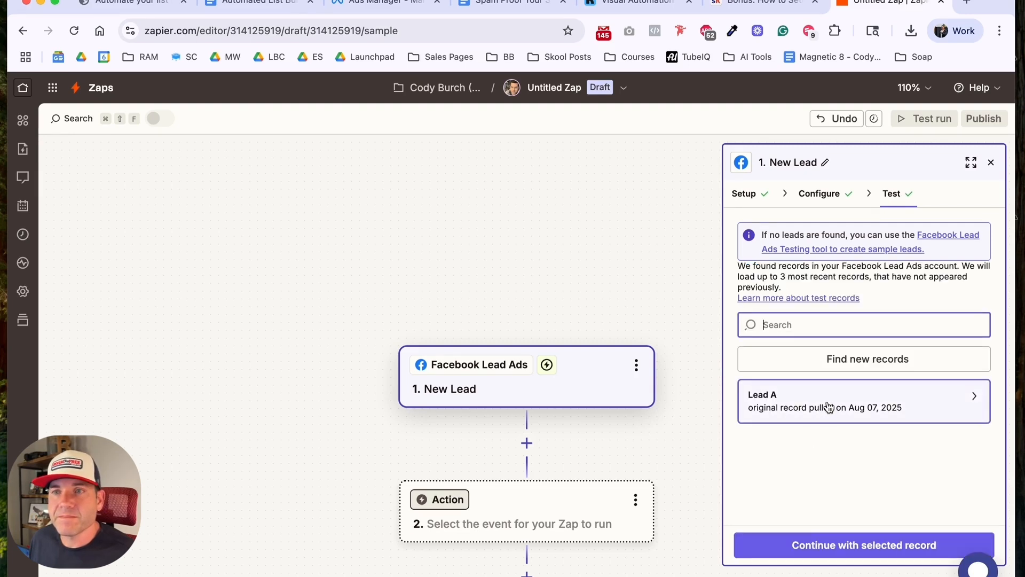
pyautogui.click(819, 544)
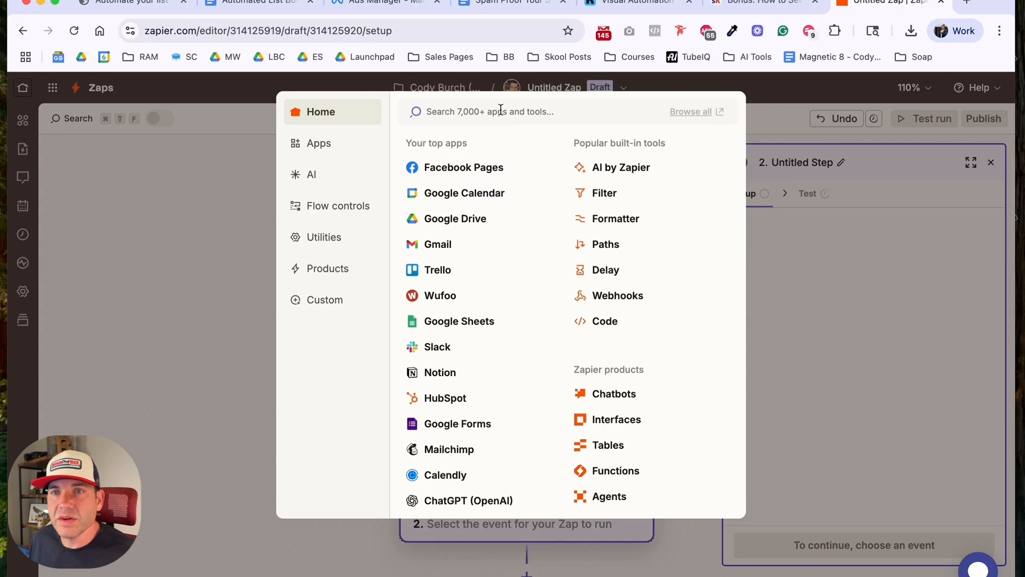
# Step: Set the Zap's second step to the Kit app with the Add Tag to Subscriber action event
pyautogui.write('kit')
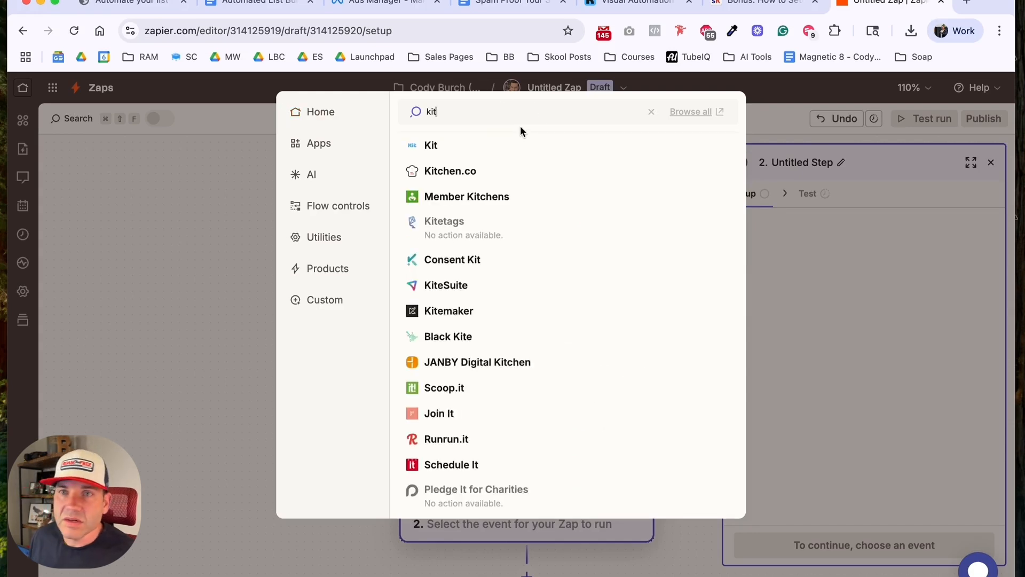
pyautogui.click(487, 148)
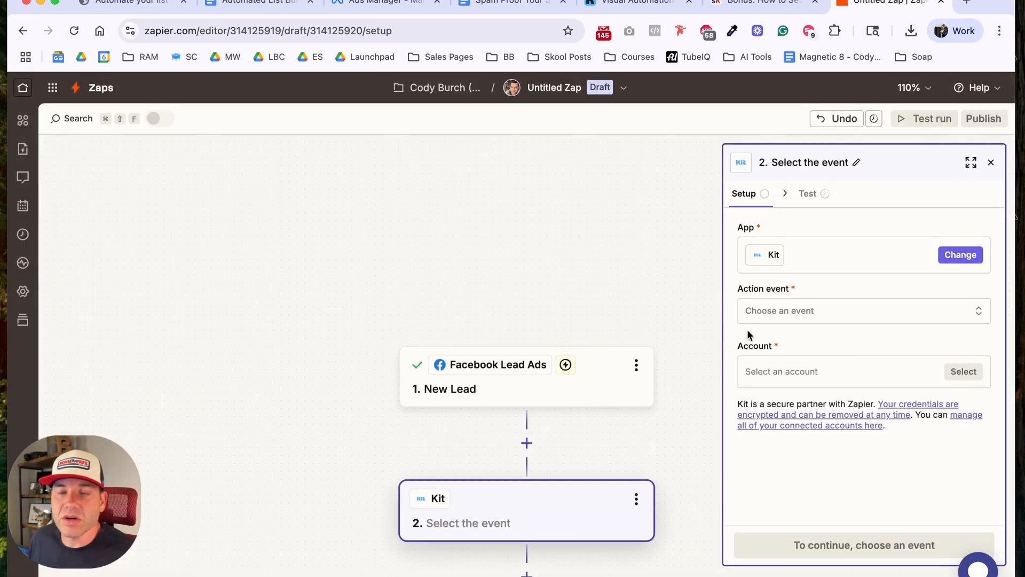
pyautogui.click(821, 318)
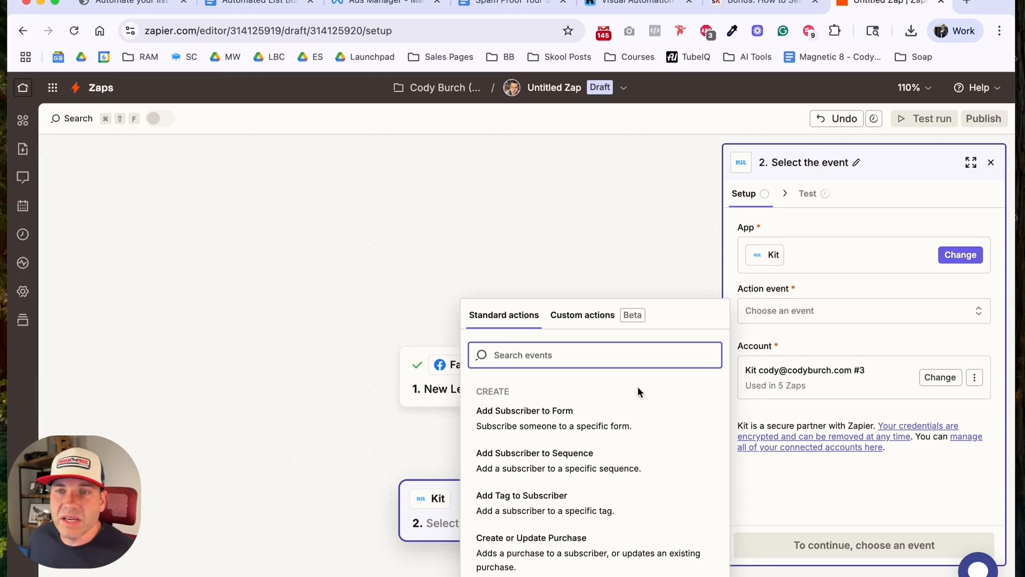
pyautogui.scroll(-2, 636, 398)
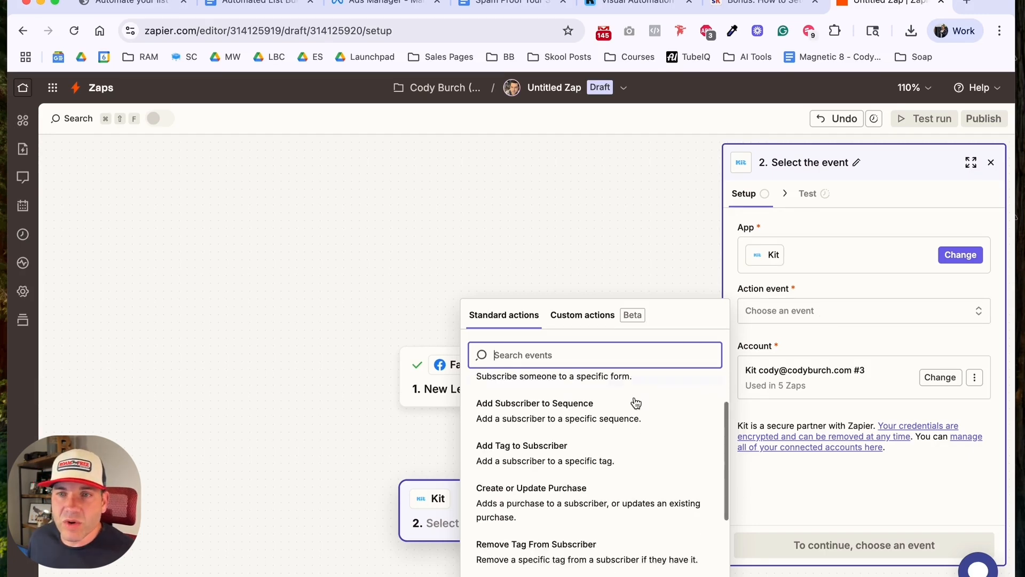
pyautogui.click(653, 444)
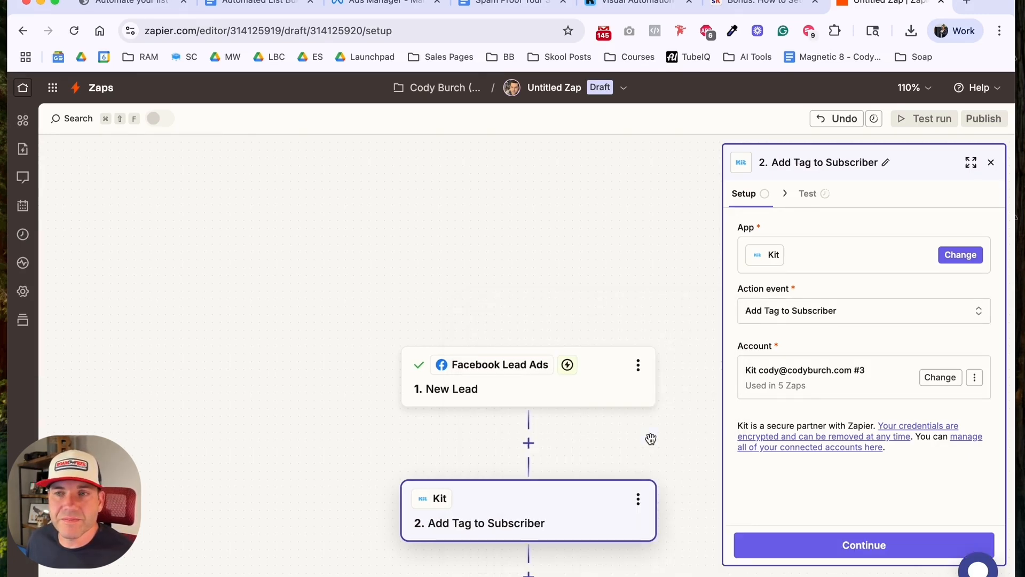
pyautogui.click(807, 546)
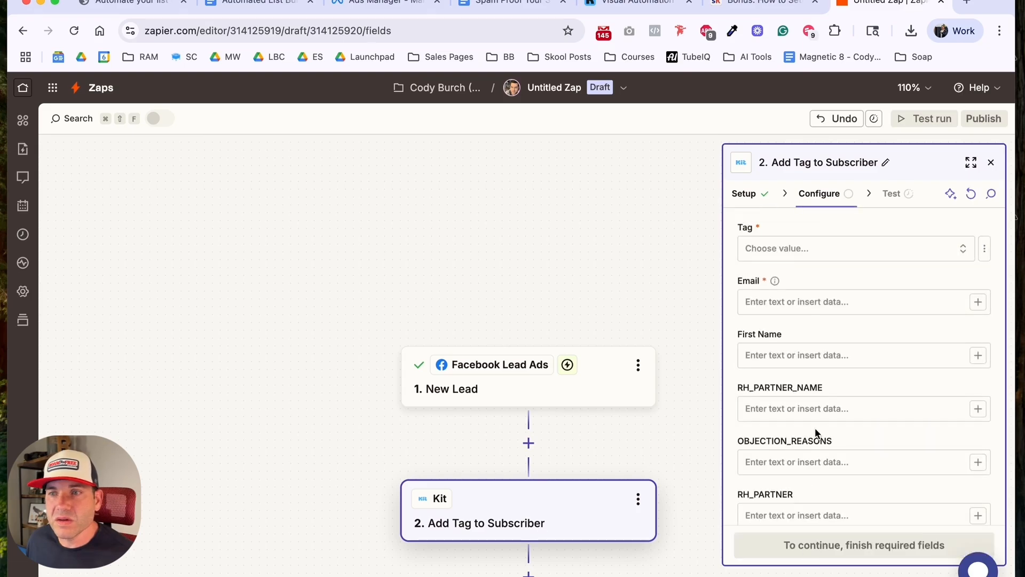
# Step: Set the tag to "FB Lead Ad - Spam Proof Your Sequence" and map Email and First Name to the matching Facebook lead fields
pyautogui.click(801, 249)
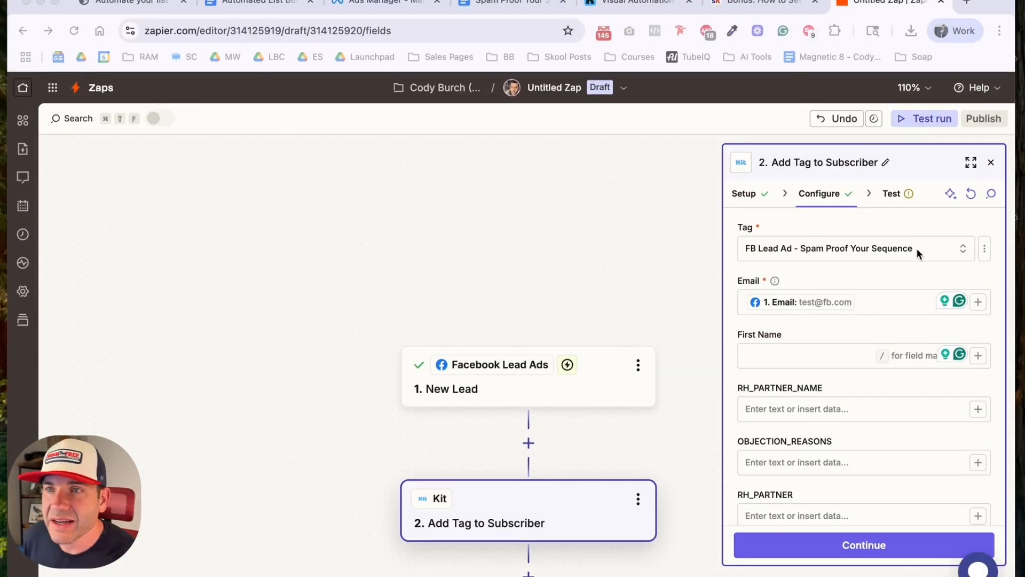
pyautogui.click(918, 250)
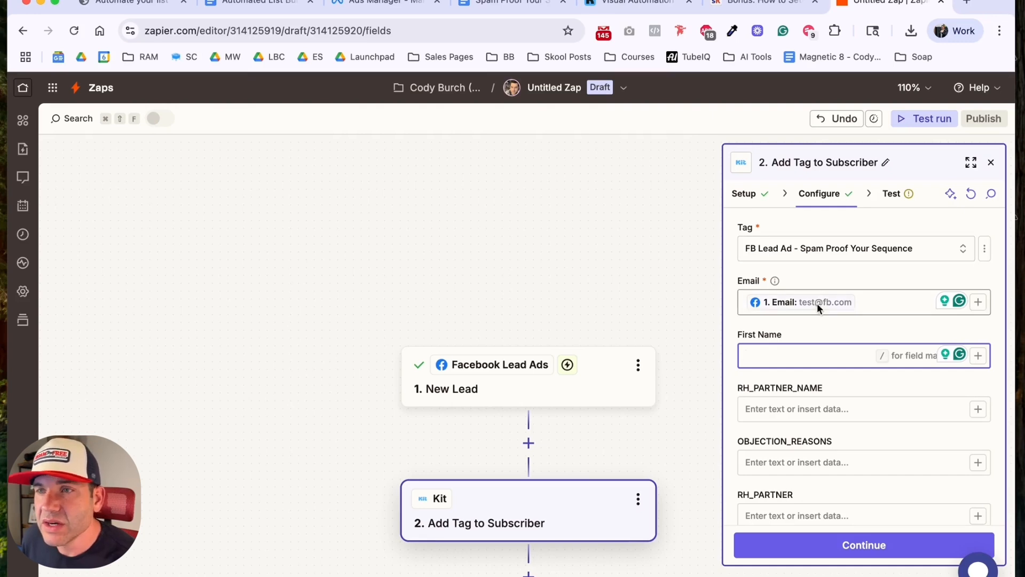
pyautogui.click(979, 302)
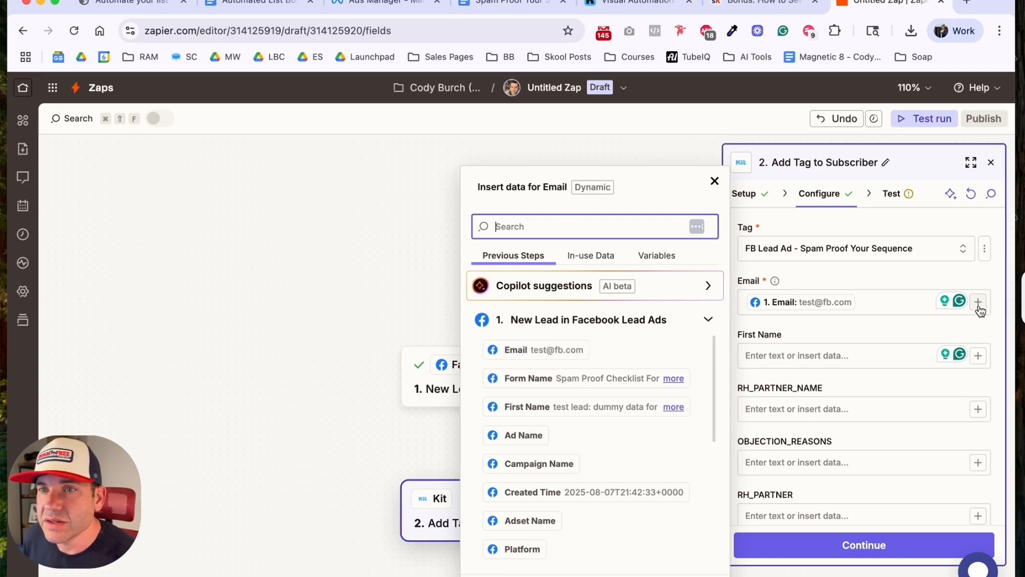
pyautogui.click(785, 322)
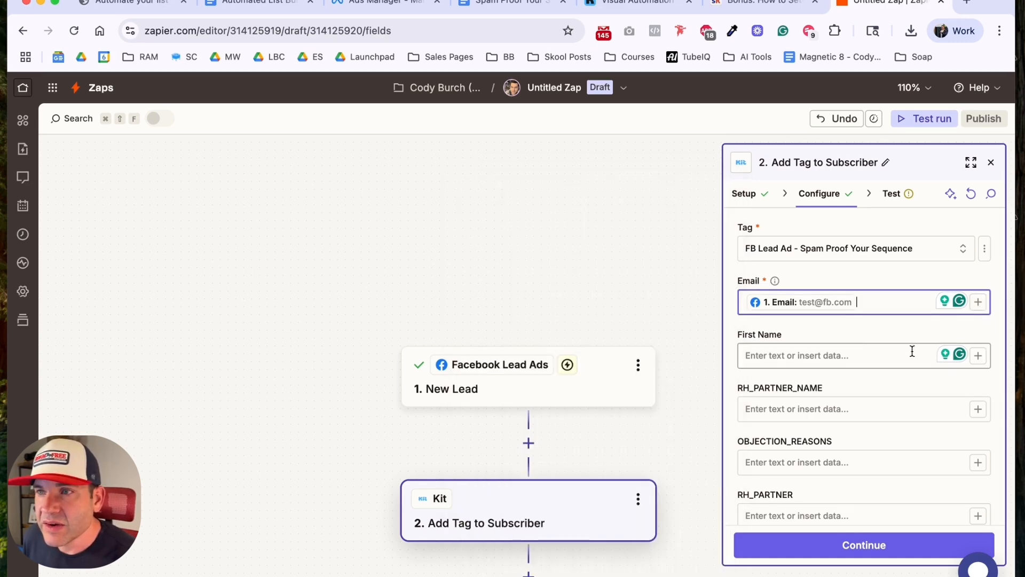
pyautogui.click(978, 356)
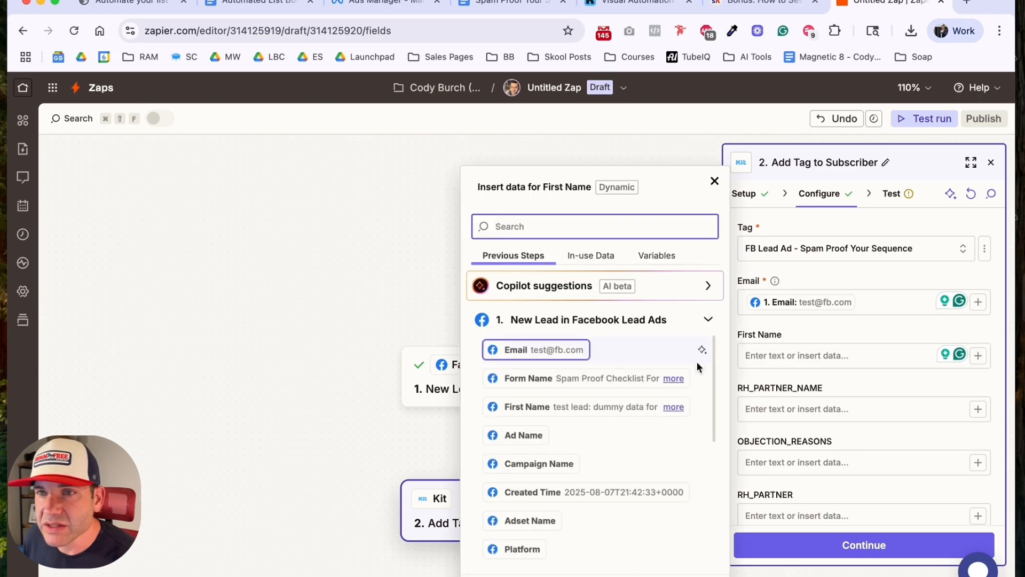
pyautogui.click(566, 411)
pyautogui.click(831, 386)
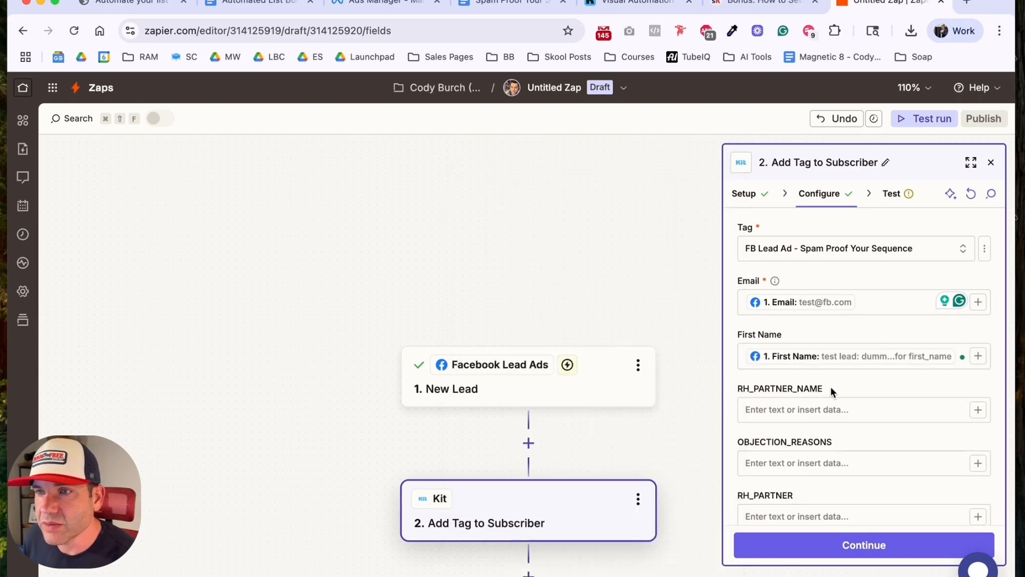
pyautogui.click(832, 546)
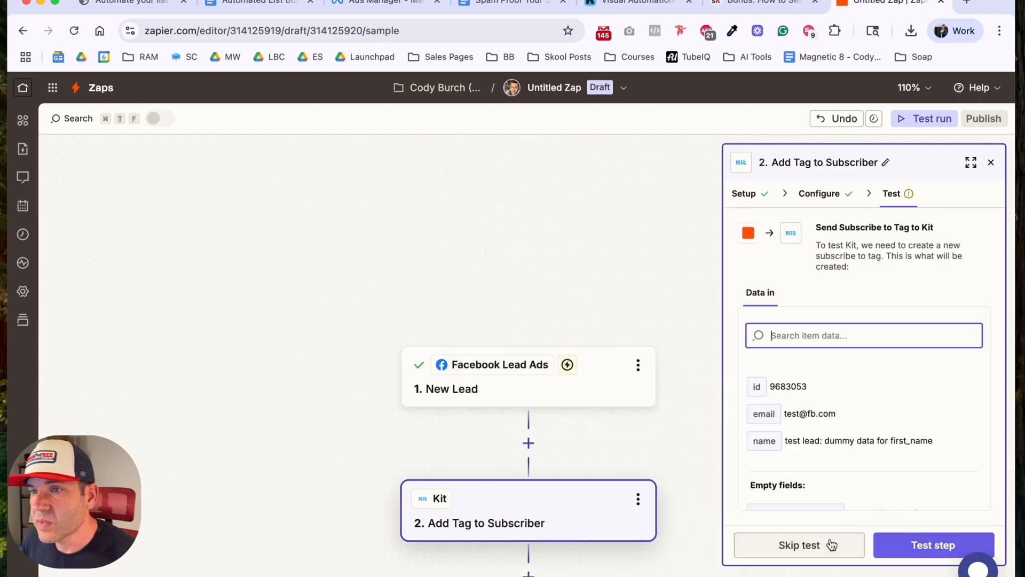
# Step: Test the Add Tag to Subscriber step with the sample lead and publish the Zap
pyautogui.click(915, 545)
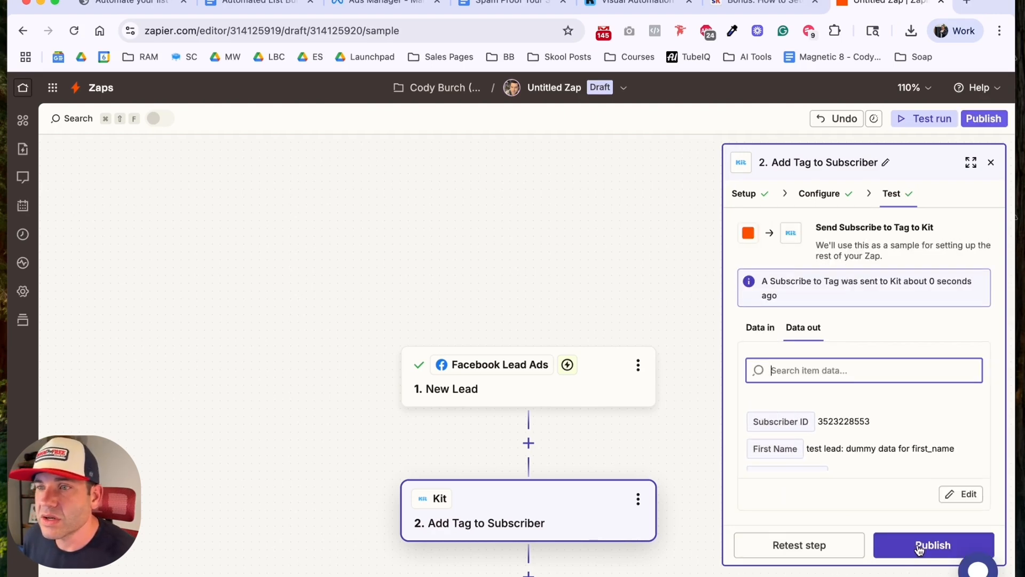
pyautogui.click(919, 548)
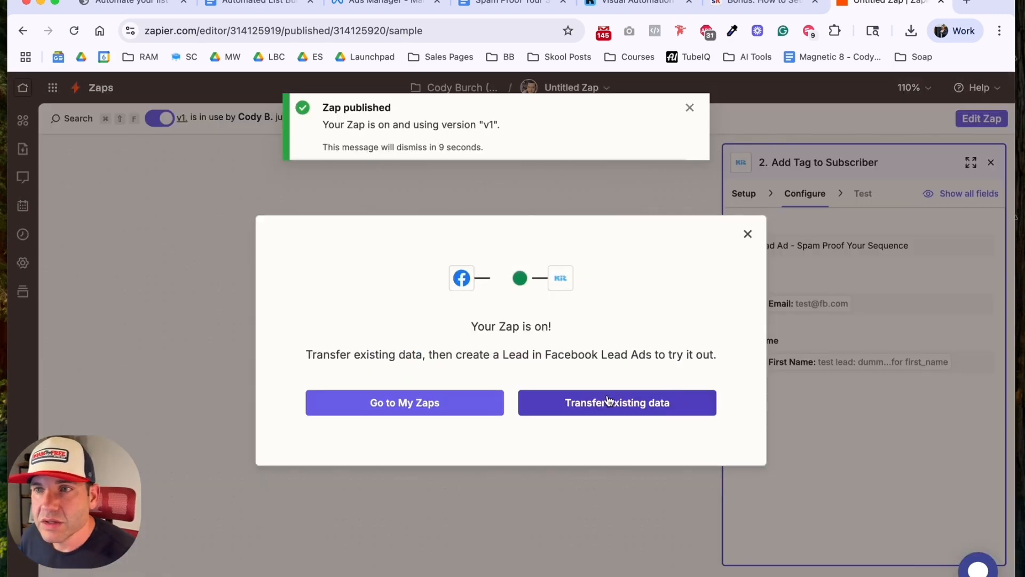
pyautogui.click(747, 234)
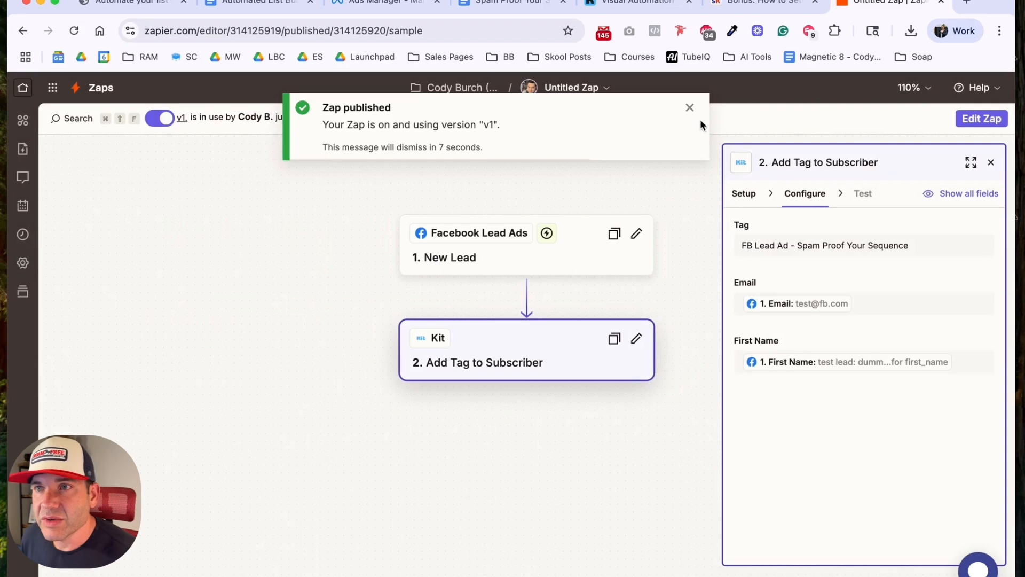
pyautogui.click(689, 108)
# Step: Rename the Zap as "FB Lead Ad -> CK (Spam Proof Checklist"
pyautogui.click(571, 87)
pyautogui.click(548, 130)
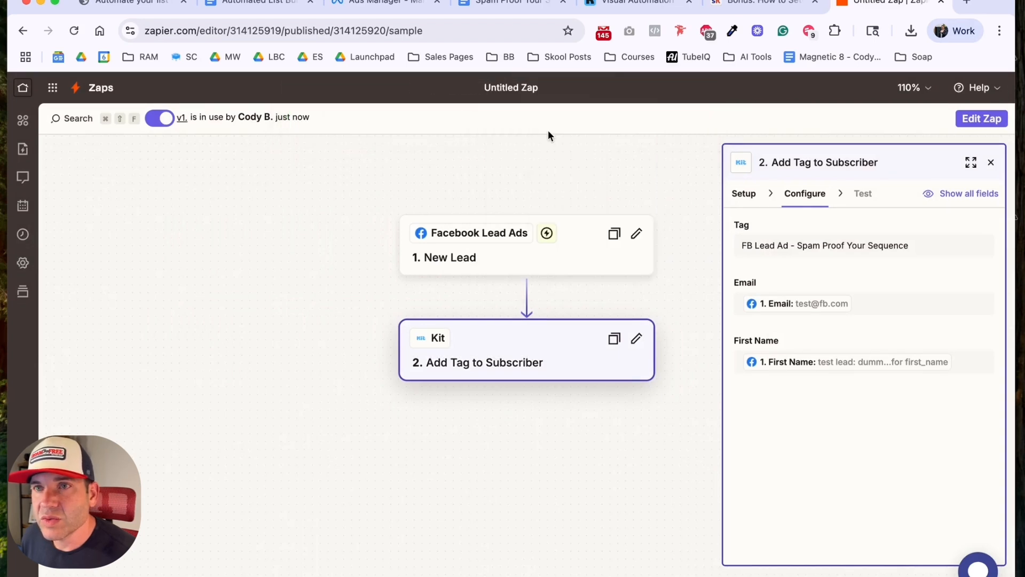
pyautogui.write('FB')
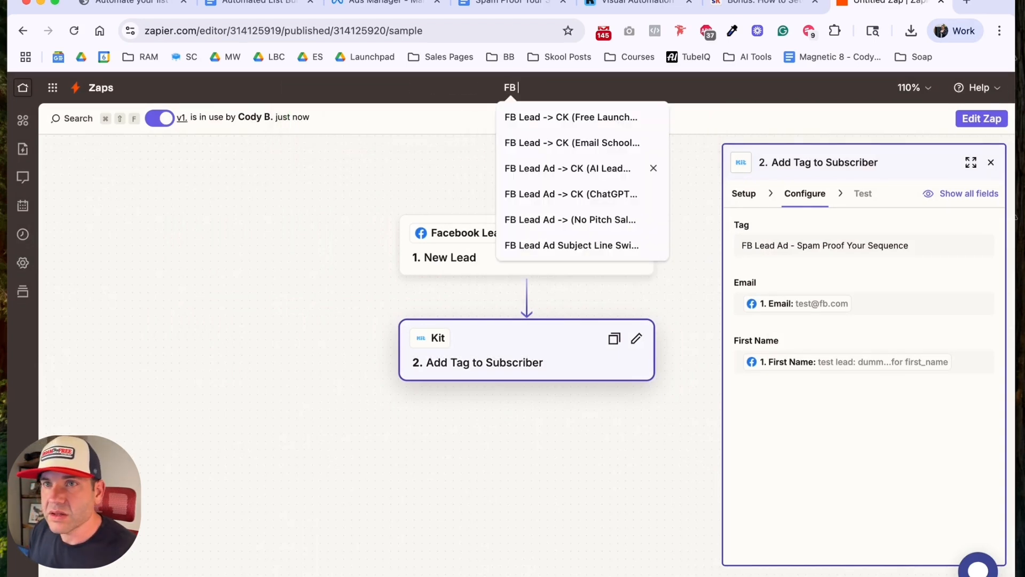
pyautogui.write(' Lead Ad -> CK')
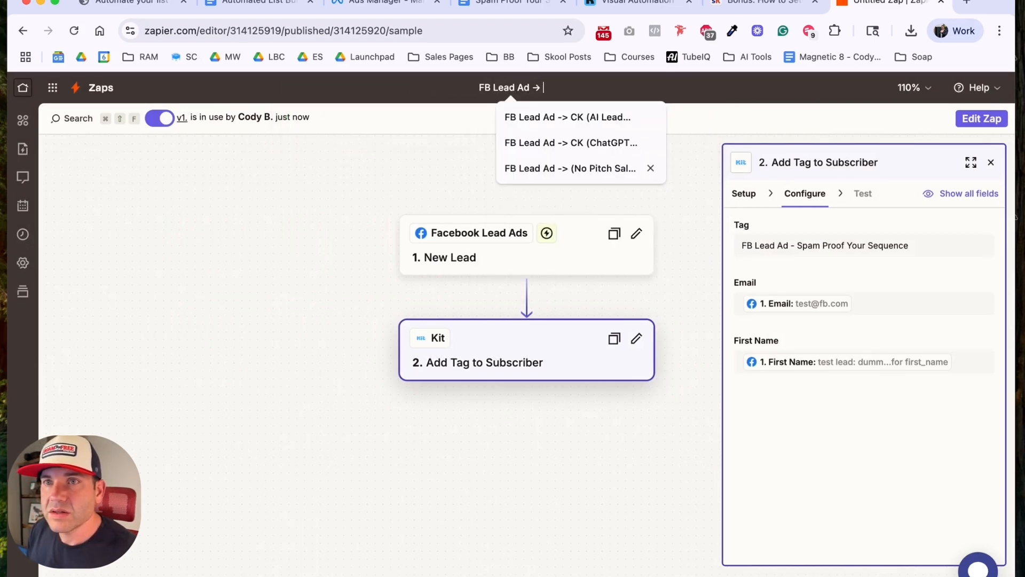
pyautogui.write(' (')
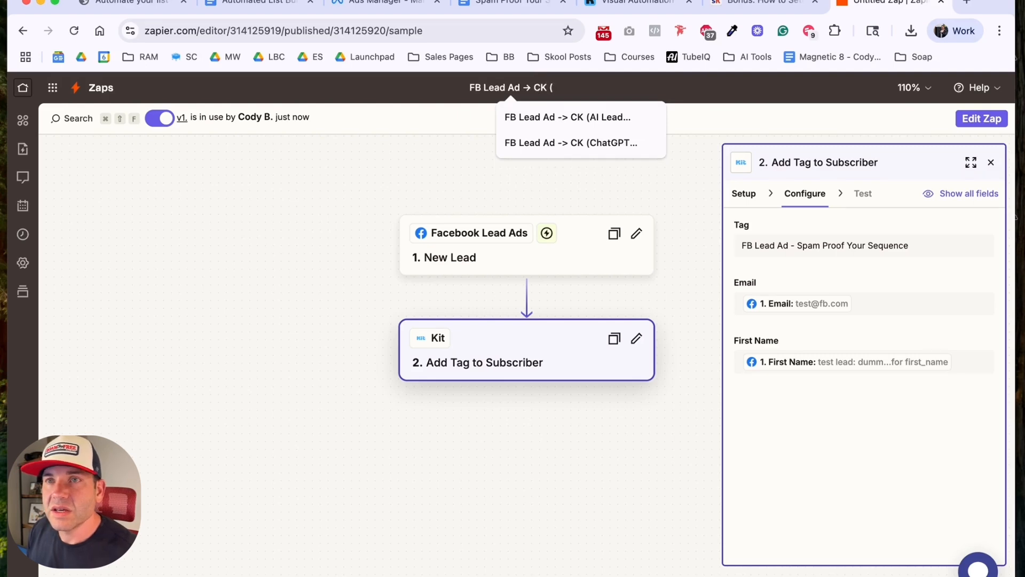
pyautogui.write('S')
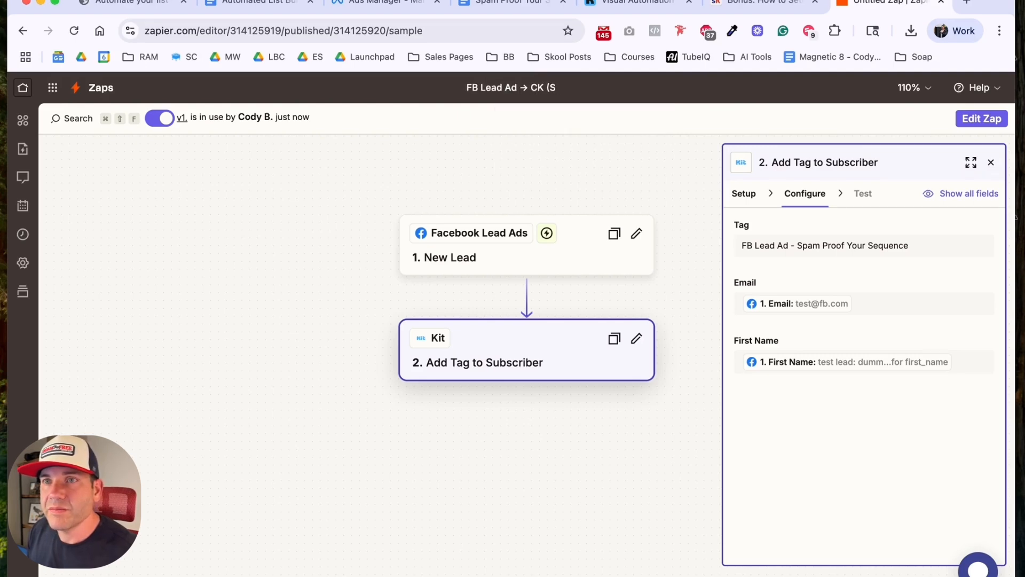
pyautogui.write('pam proo')
pyautogui.press('BackSpace')
pyautogui.press('BackSpace')
pyautogui.press('BackSpace')
pyautogui.press('BackSpace')
pyautogui.write('P')
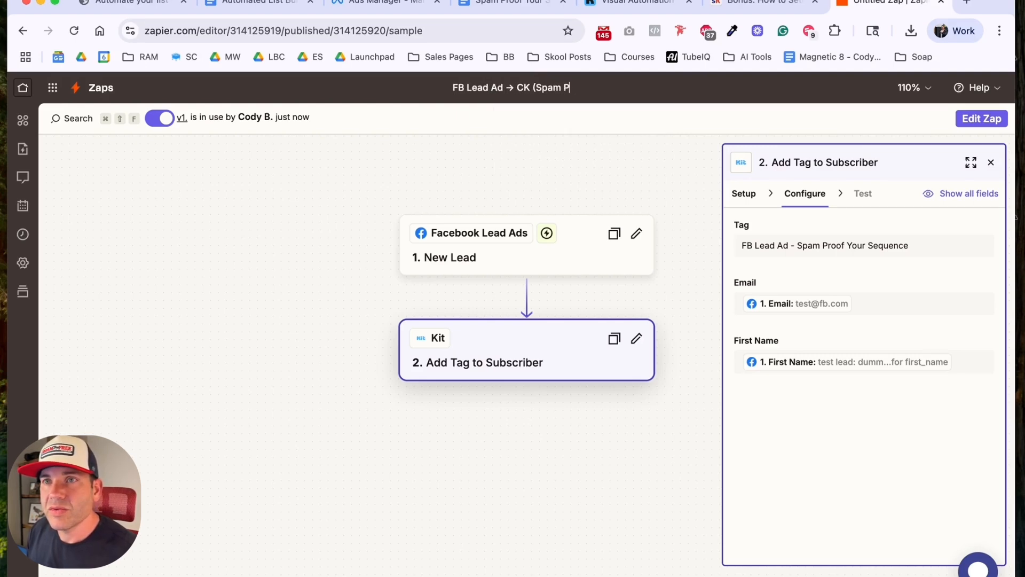
pyautogui.write('roof Your Aud')
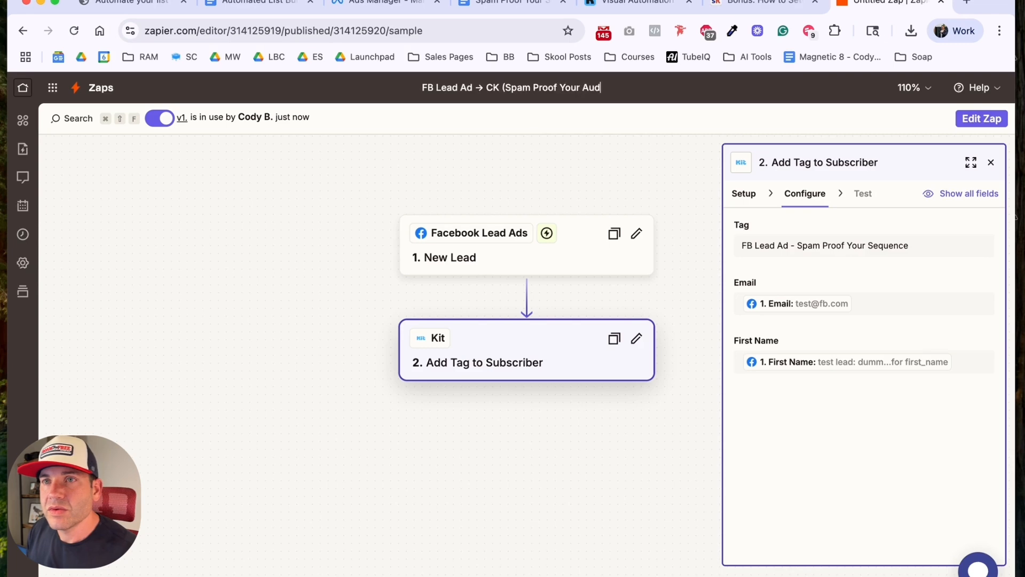
pyautogui.press('BackSpace')
pyautogui.press('BackSpace')
pyautogui.press('BackSpace')
pyautogui.press('BackSpace')
pyautogui.press('BackSpace')
pyautogui.press('BackSpace')
pyautogui.press('BackSpace')
pyautogui.press('BackSpace')
pyautogui.write('Ch')
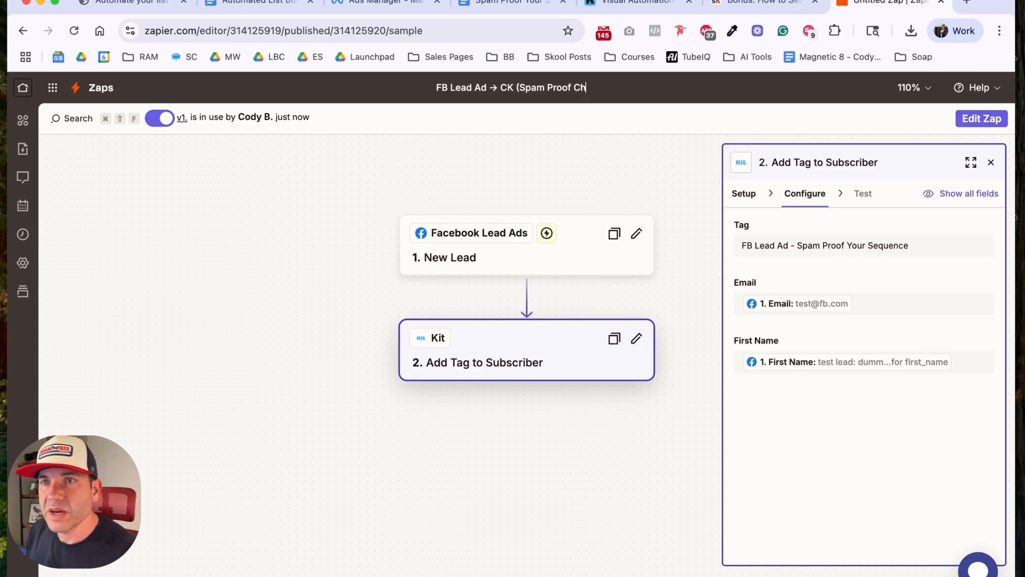
pyautogui.write('ecklist)')
pyautogui.press('Return')
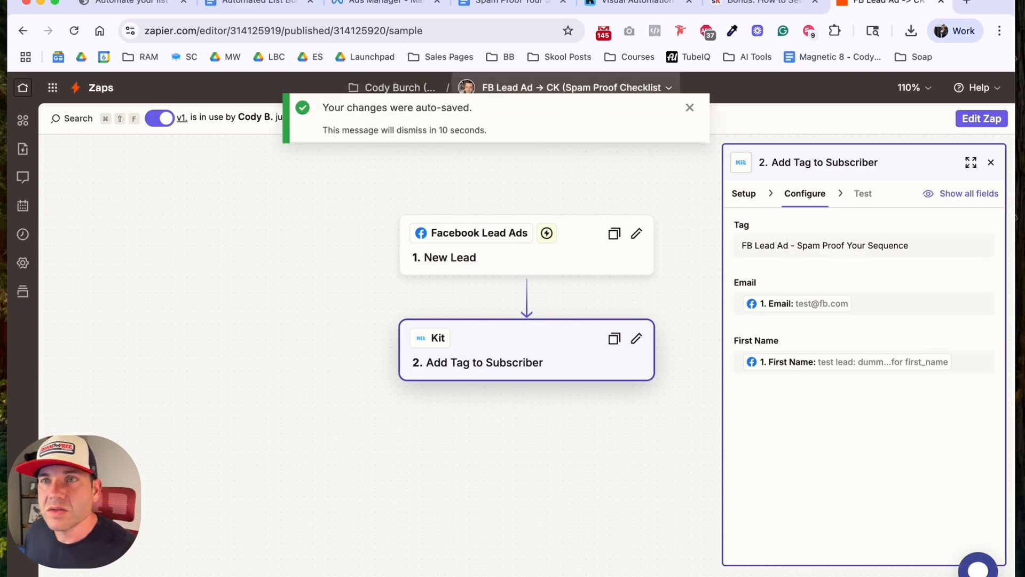
# Step: Add the missing closing parenthesis to the Zap's name so it reads "FB Lead Ad -> CK (Spam Proof Checklist)"
pyautogui.click(688, 108)
pyautogui.click(634, 87)
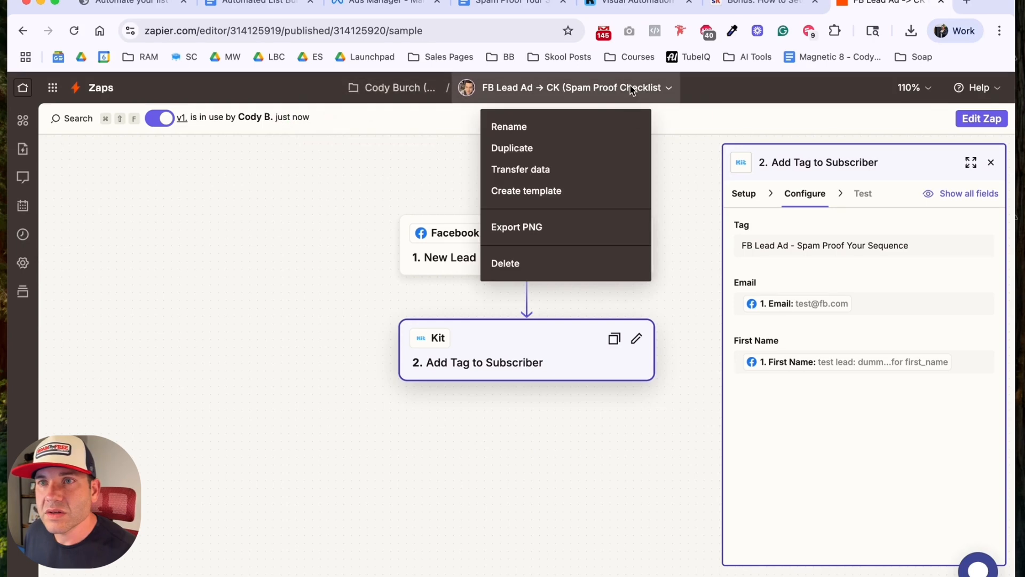
pyautogui.click(591, 126)
pyautogui.click(597, 88)
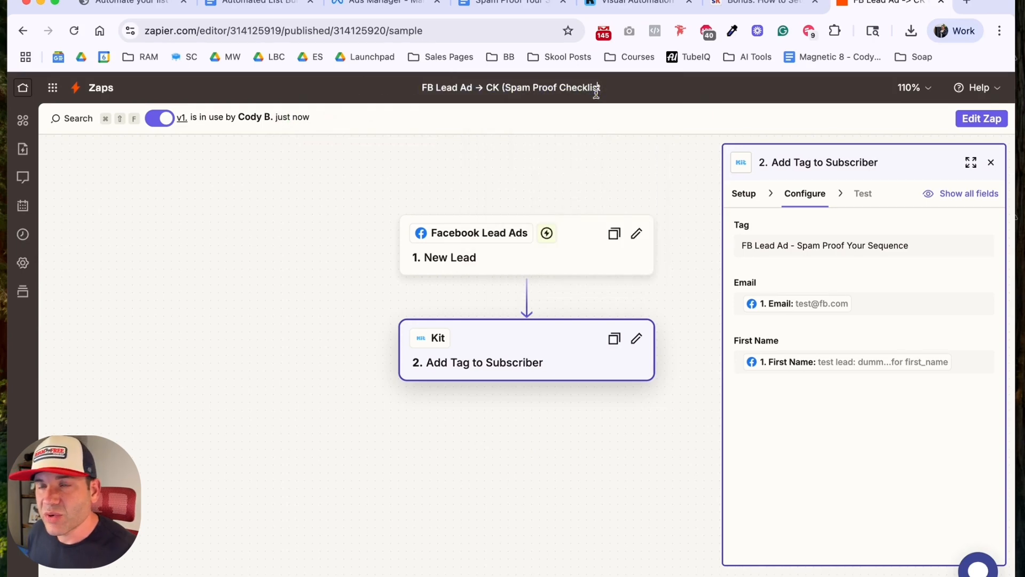
pyautogui.write(')')
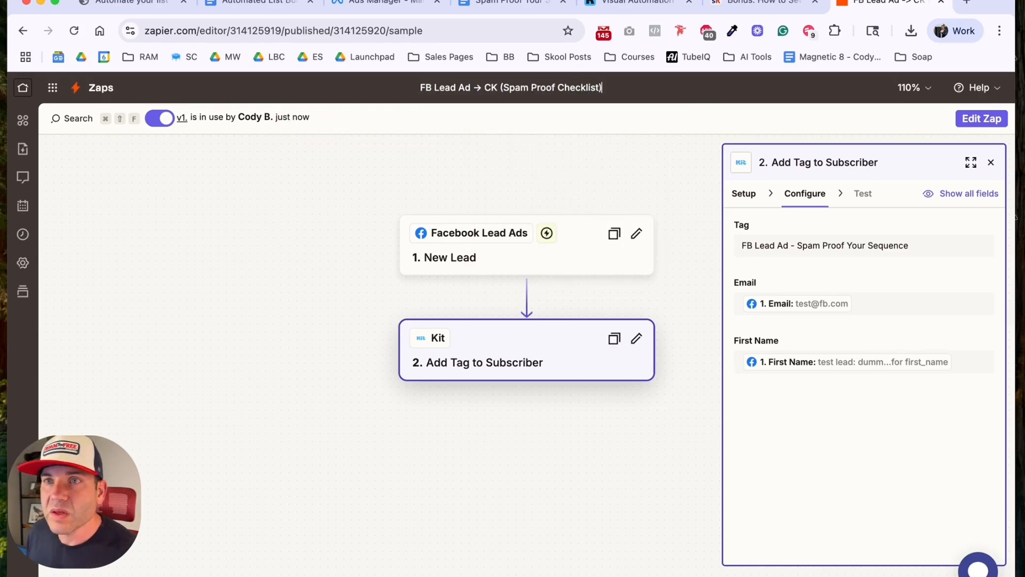
pyautogui.press('Return')
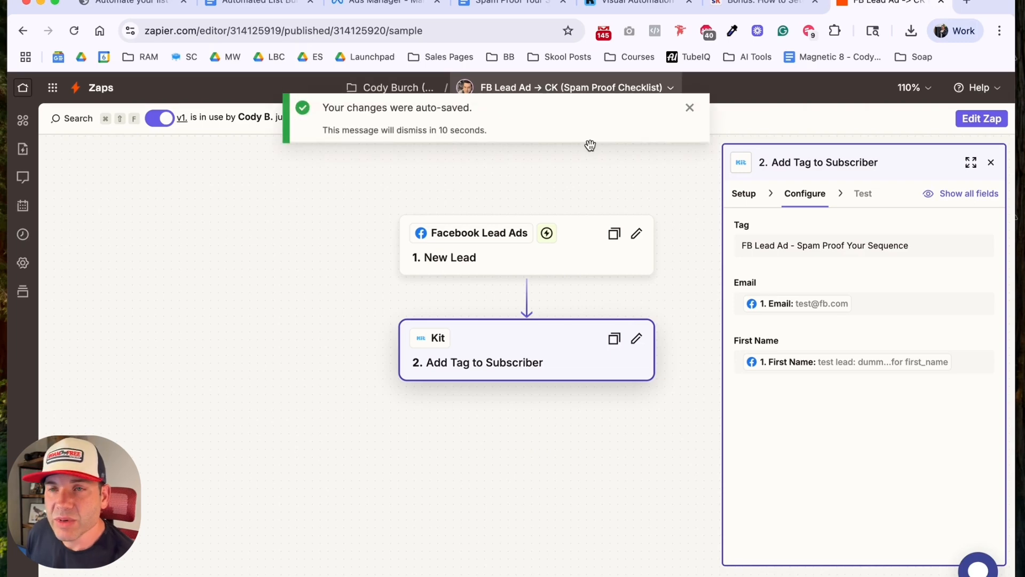
pyautogui.click(690, 109)
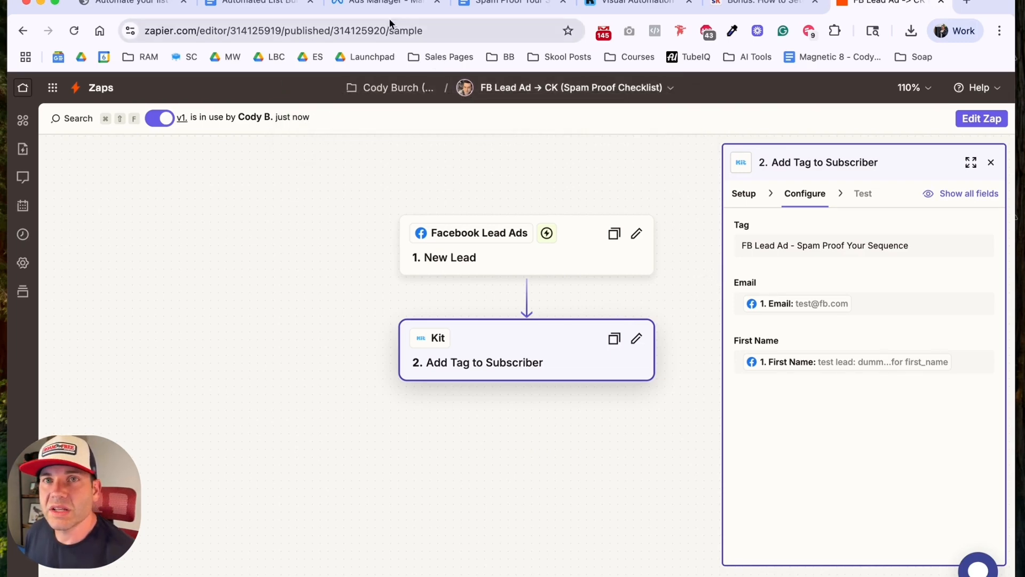
# Step: Switch to Meta Ads Manager and refresh the data for the Control Copy + Image ad
pyautogui.click(149, 5)
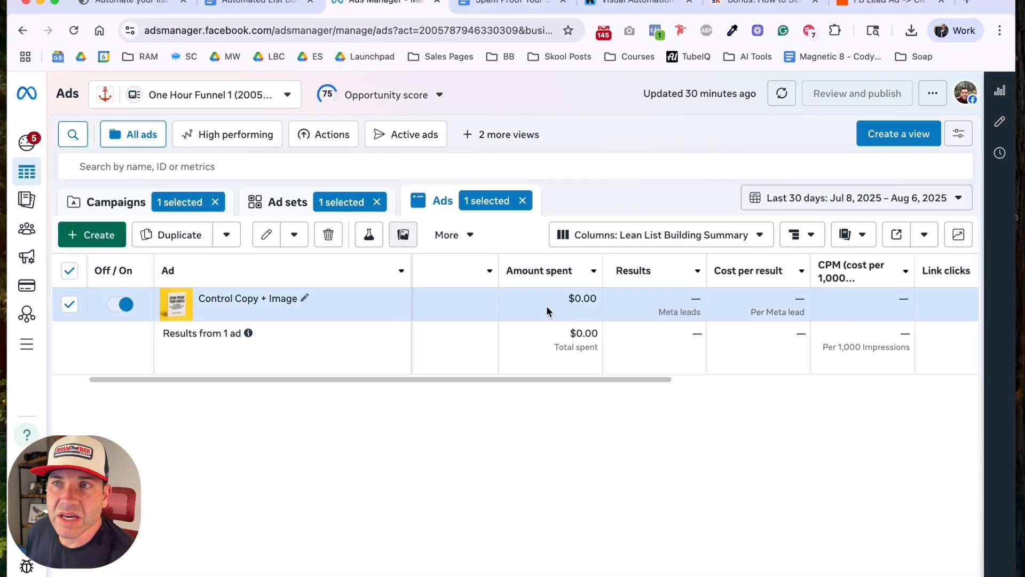
pyautogui.click(782, 94)
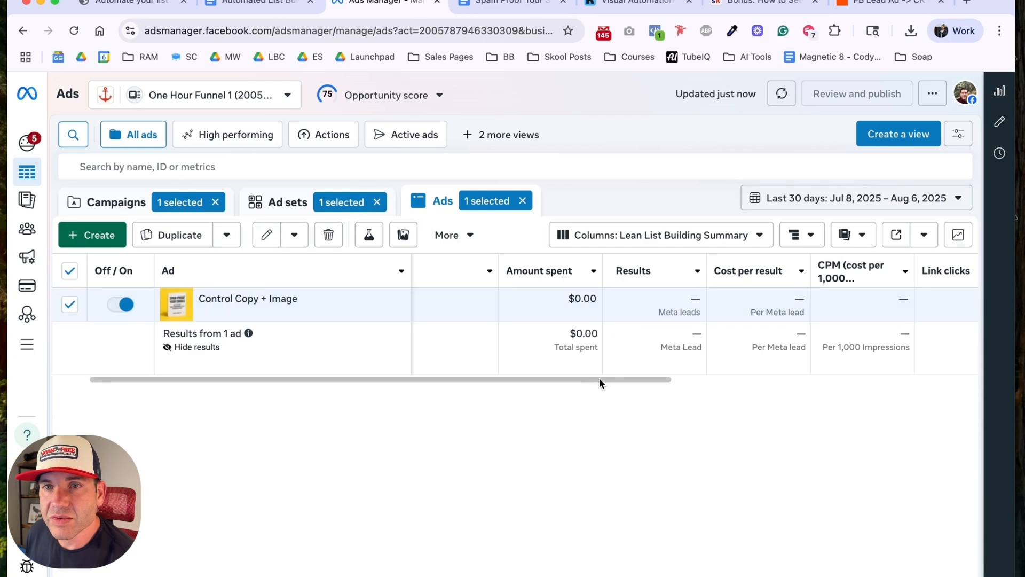
pyautogui.moveTo(599, 378); pyautogui.dragTo(526, 345)
# Step: Show the campaign's ad sets and choose the Performance and clicks column preset for their table
pyautogui.click(319, 207)
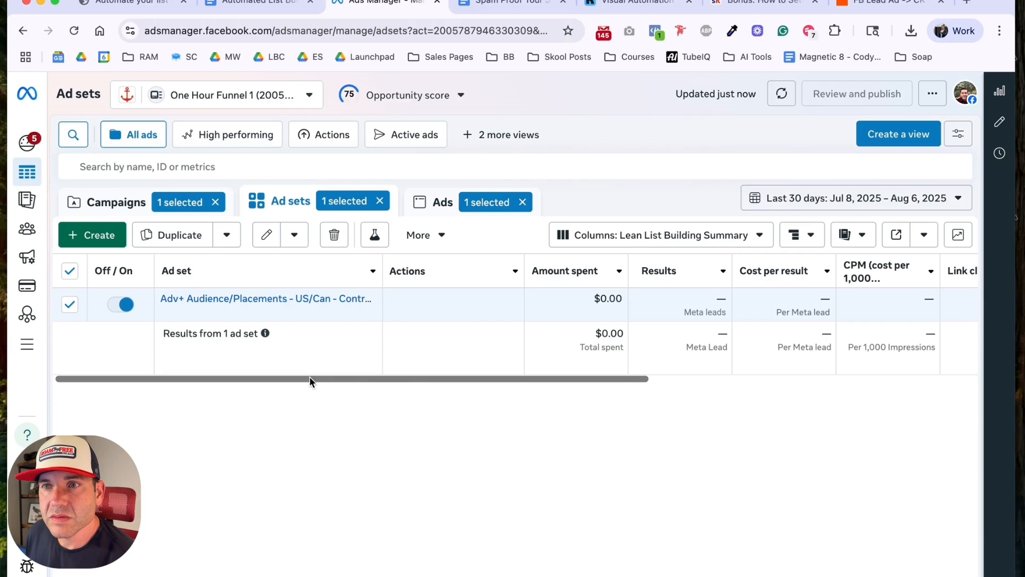
pyautogui.click(574, 239)
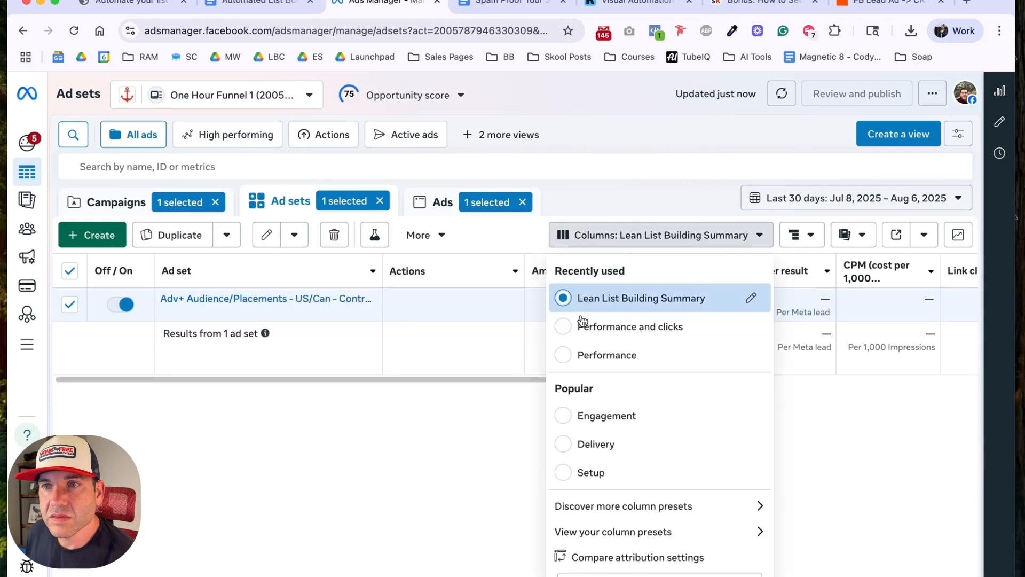
pyautogui.click(570, 337)
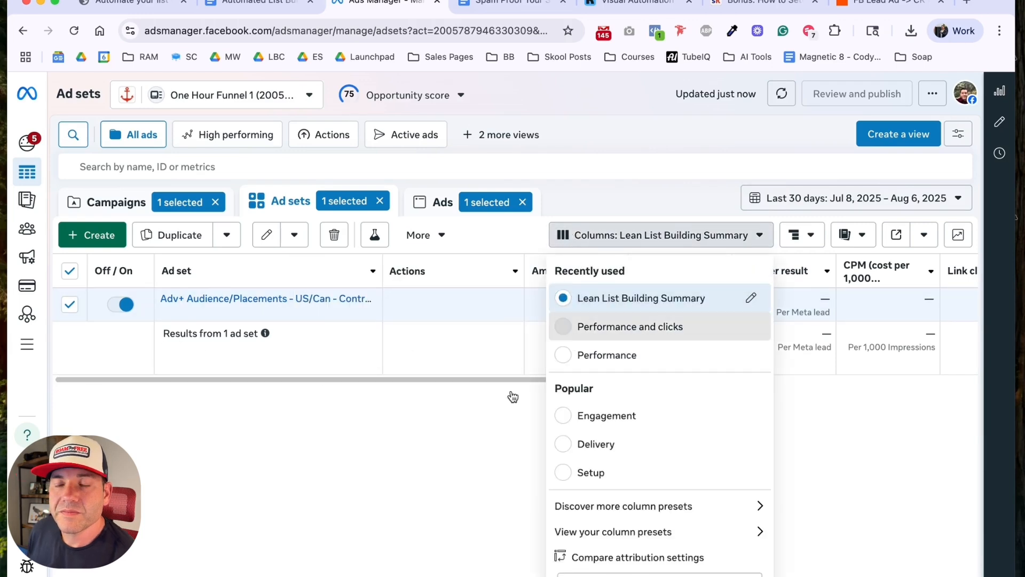